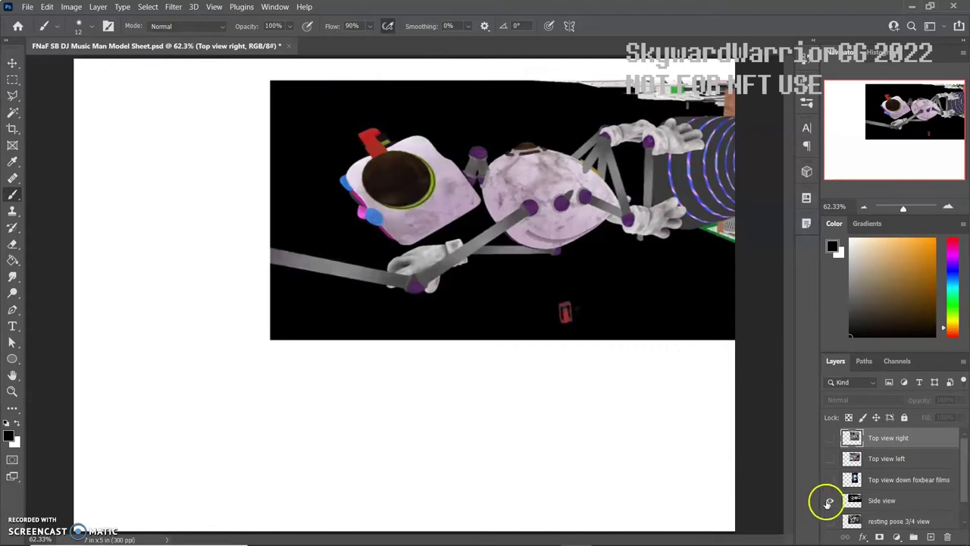
# - Examine the Top view down foxbear films, Top view left and Top view right references one at a time, looking closely at the robot
pyautogui.click(829, 501)
pyautogui.click(829, 480)
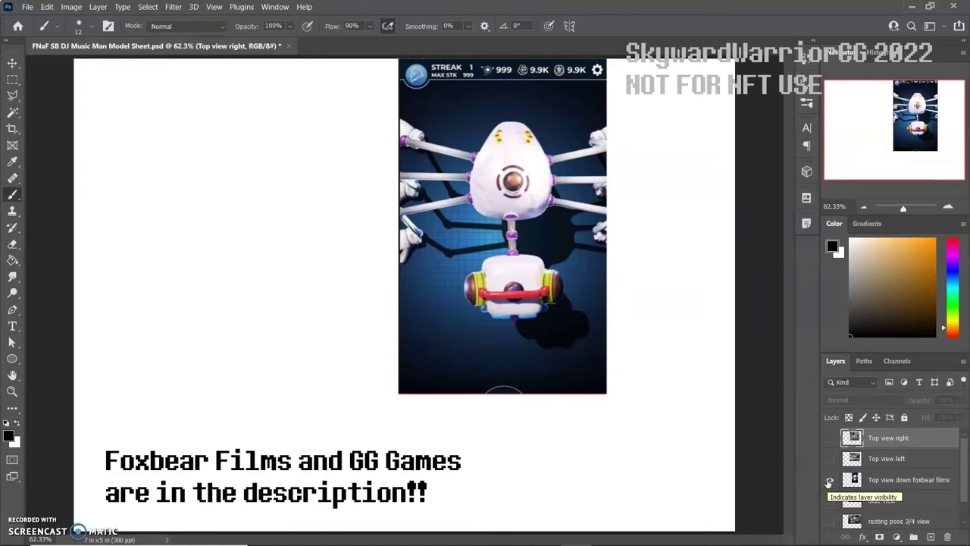
pyautogui.click(828, 480)
pyautogui.click(829, 459)
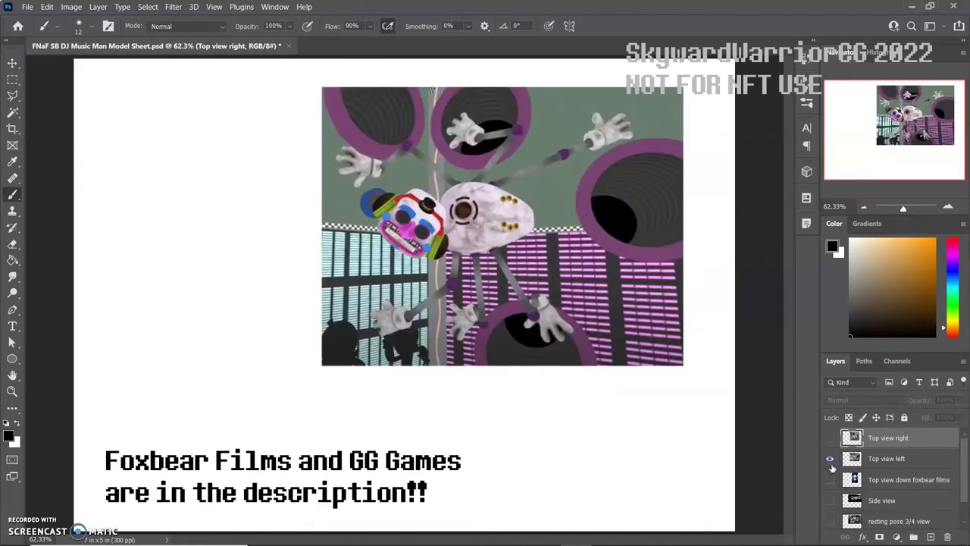
pyautogui.click(13, 391)
pyautogui.moveTo(492, 287); pyautogui.dragTo(493, 287)
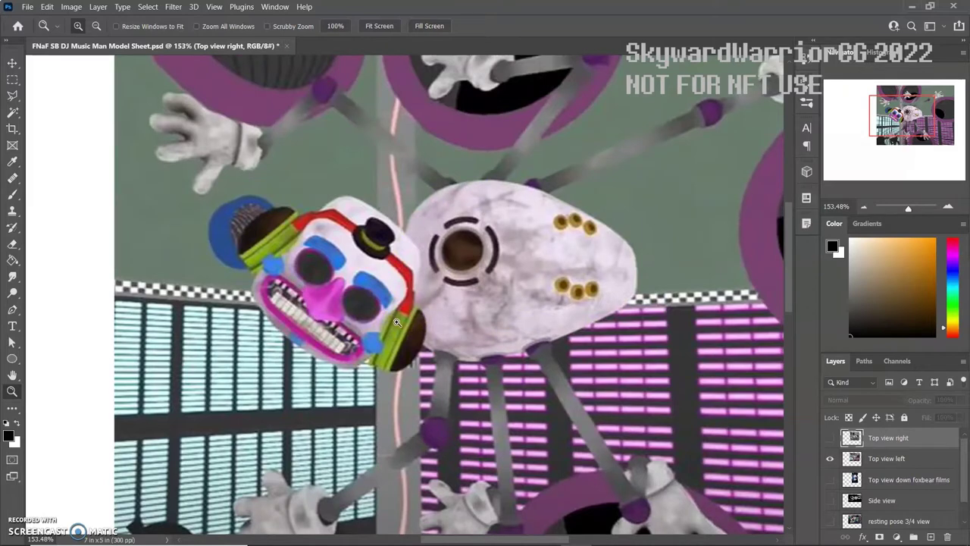
pyautogui.scroll(-2, 397, 323)
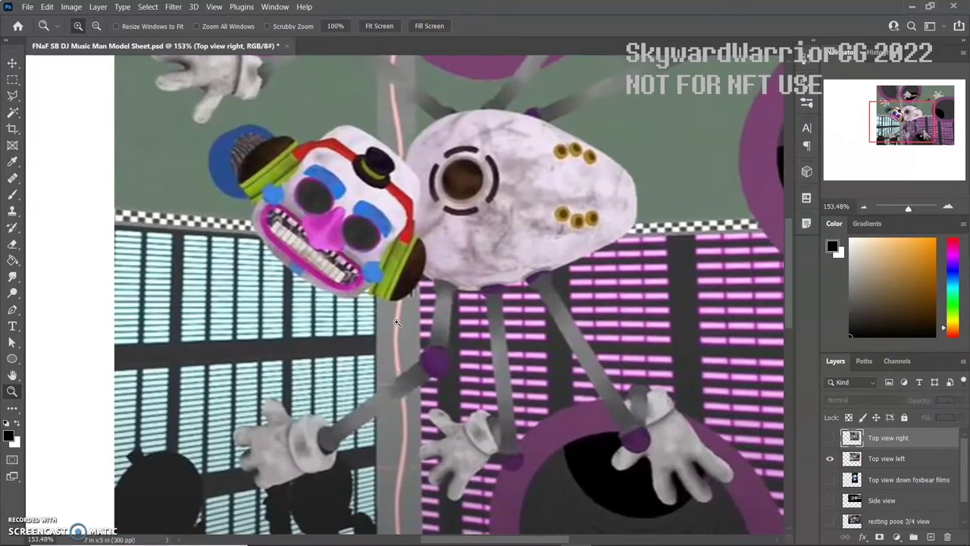
pyautogui.scroll(-2, 396, 323)
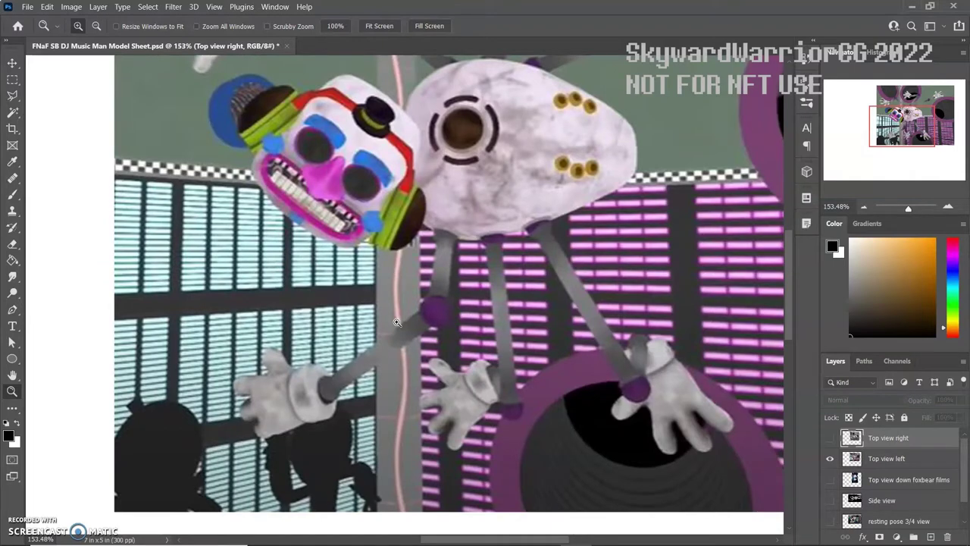
pyautogui.scroll(4, 396, 323)
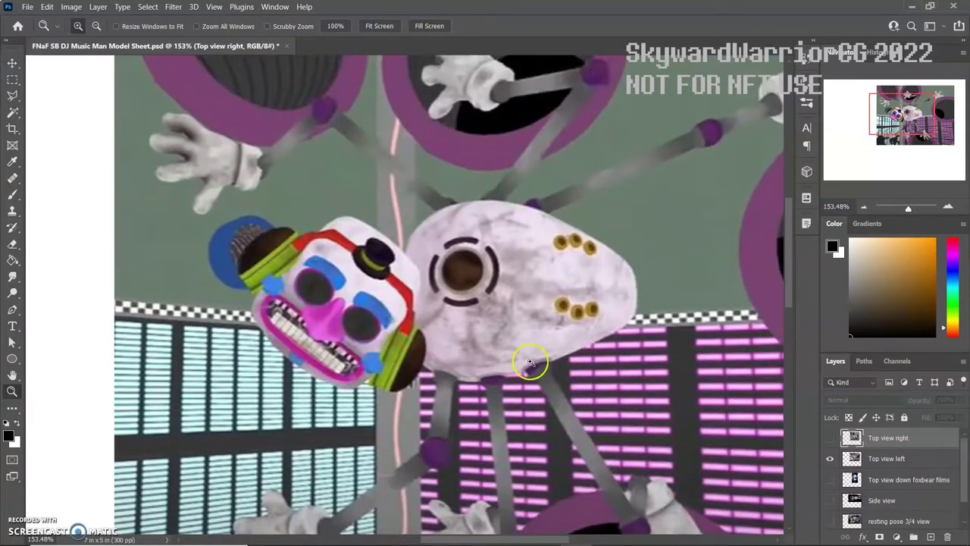
pyautogui.click(828, 457)
pyautogui.click(829, 438)
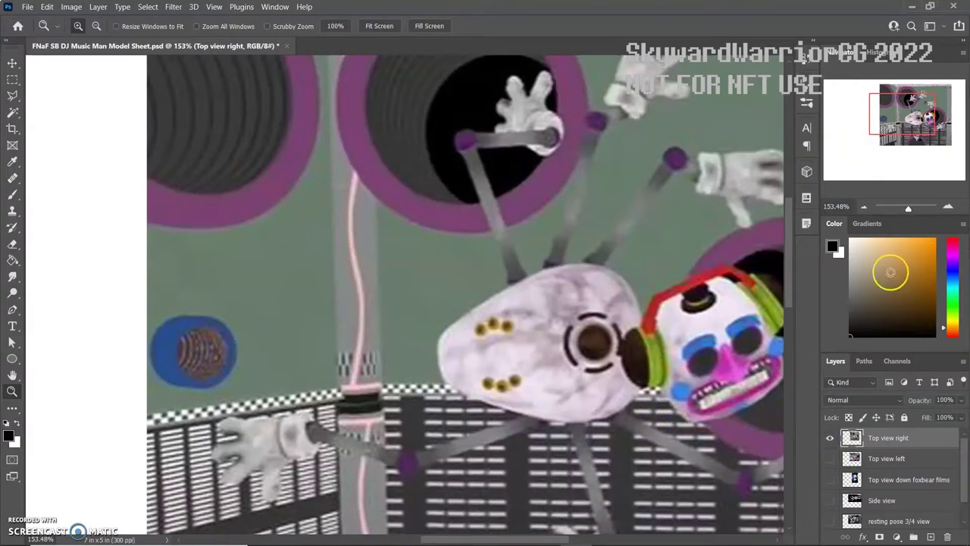
pyautogui.hscroll(5, 405, 296)
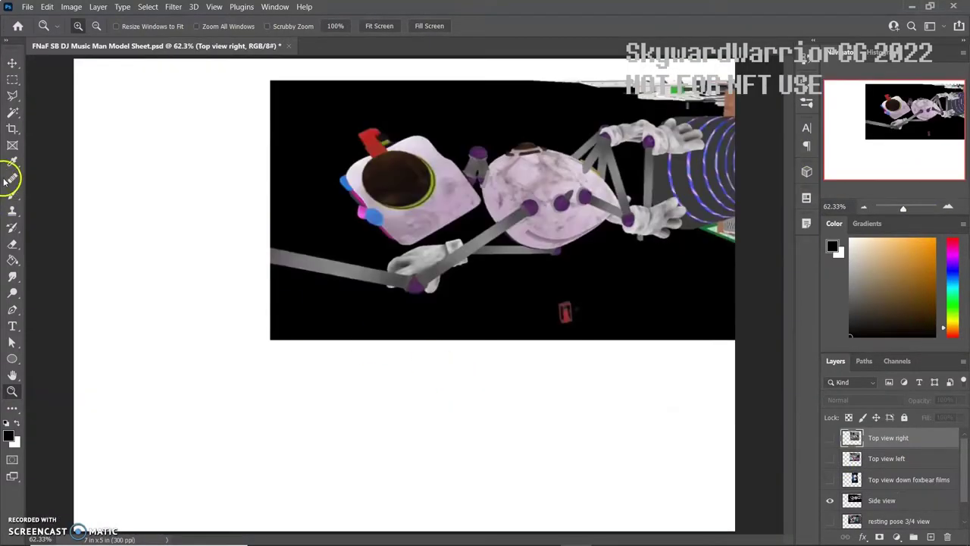
# - On a new layer, sketch a small round head with face and headphones and an egg-shaped body behind it, undoing stray strokes
pyautogui.click(12, 194)
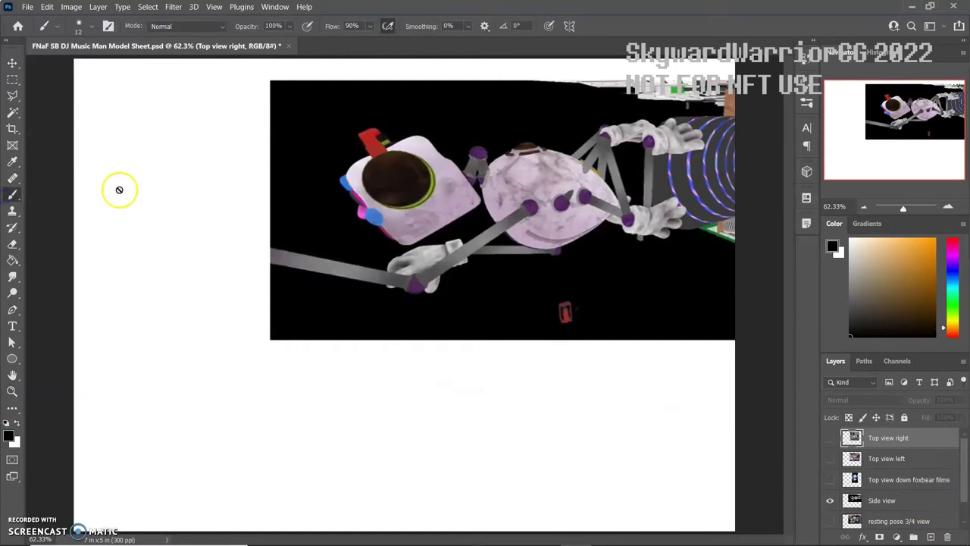
pyautogui.click(929, 537)
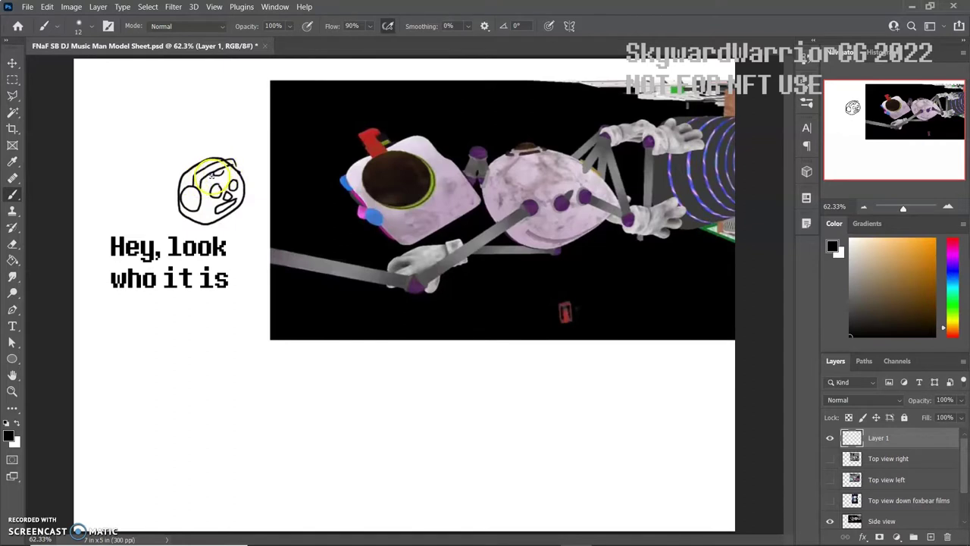
pyautogui.moveTo(178, 151)
pyautogui.mouseDown()
pyautogui.moveTo(147, 180)
pyautogui.moveTo(182, 176)
pyautogui.mouseUp()
pyautogui.moveTo(236, 265)
pyautogui.mouseDown()
pyautogui.moveTo(147, 258)
pyautogui.moveTo(171, 294)
pyautogui.moveTo(220, 257)
pyautogui.moveTo(544, 220)
pyautogui.mouseUp()
pyautogui.hotkey('ctrl', 'z')
pyautogui.hotkey('ctrl', 'z')
# - Replace the Side view reference with Top view down foxbear films and add the body's round speaker, dots and jointed legs to the doodle
pyautogui.click(829, 521)
pyautogui.click(830, 500)
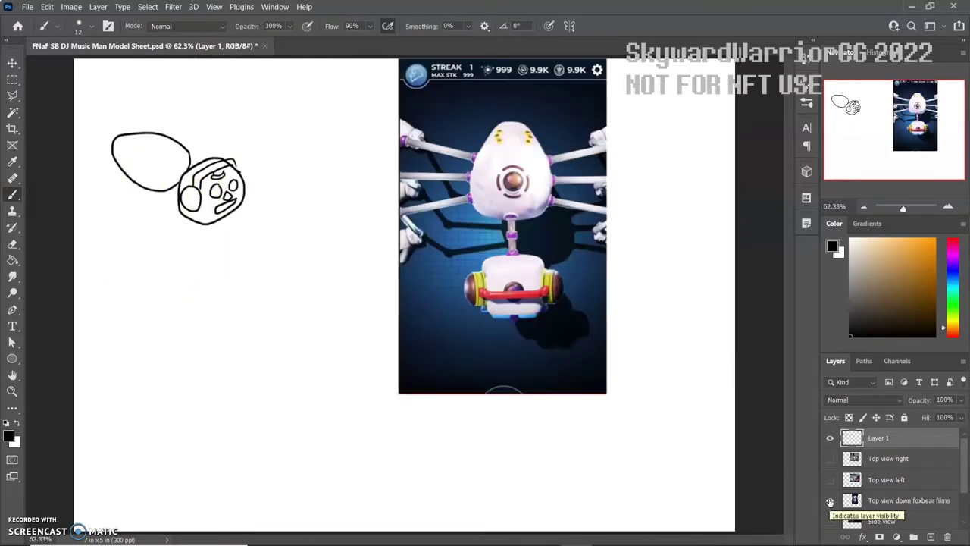
pyautogui.moveTo(175, 143)
pyautogui.mouseDown()
pyautogui.moveTo(151, 144)
pyautogui.moveTo(176, 146)
pyautogui.mouseUp()
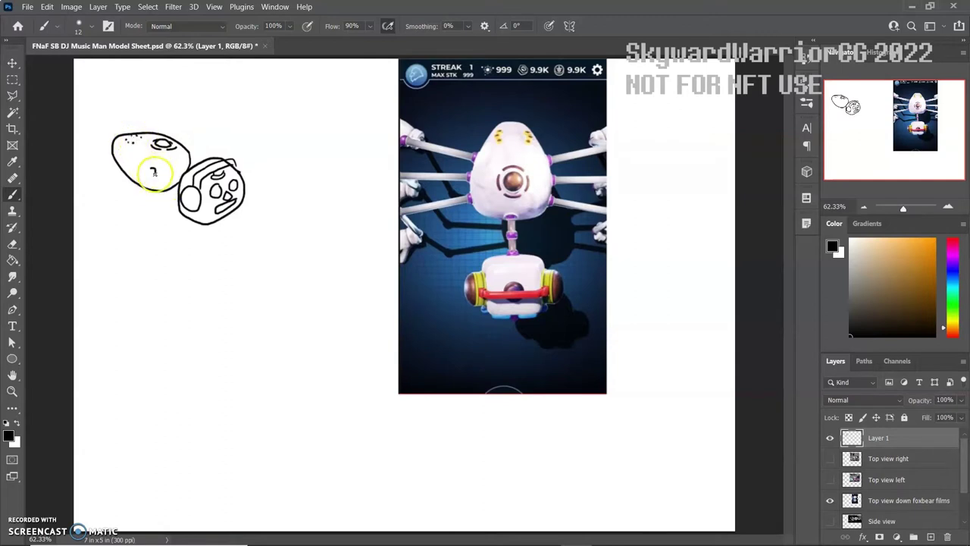
pyautogui.moveTo(151, 171); pyautogui.dragTo(102, 227)
pyautogui.moveTo(142, 163)
pyautogui.mouseDown()
pyautogui.moveTo(87, 217)
pyautogui.moveTo(80, 200)
pyautogui.mouseUp()
pyautogui.moveTo(188, 149)
pyautogui.mouseDown()
pyautogui.moveTo(250, 163)
pyautogui.moveTo(239, 159)
pyautogui.mouseUp()
# - Rename the sketch layer to "music man doodle" and shift the doodle upward on the canvas
pyautogui.doubleClick(878, 437)
pyautogui.write('music man doodle')
pyautogui.press('Return')
pyautogui.press('v')
pyautogui.moveTo(310, 286); pyautogui.dragTo(323, 245)
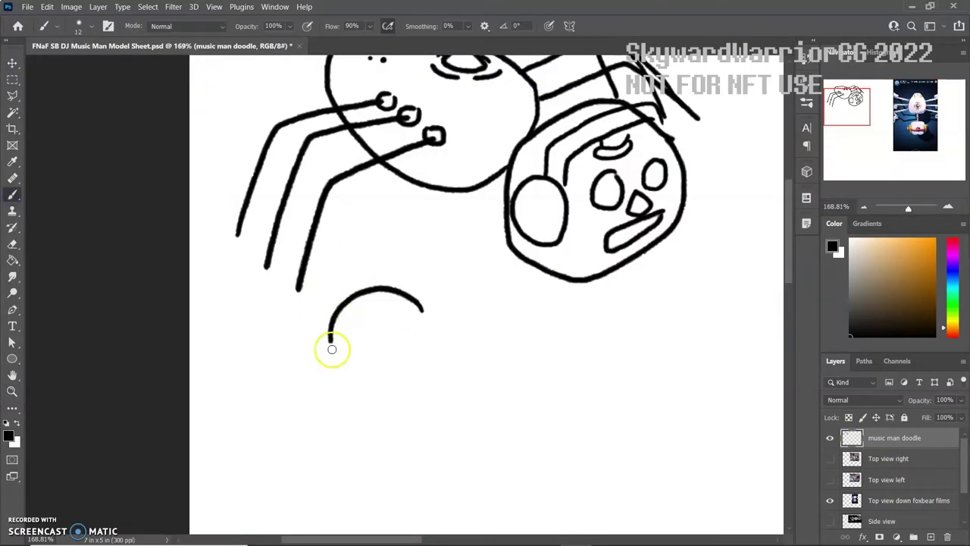
# - Draw an enlarged ball joint with a curved collar and a straight limb section below the doodle's legs
pyautogui.moveTo(329, 347)
pyautogui.mouseDown()
pyautogui.moveTo(419, 309)
pyautogui.moveTo(394, 389)
pyautogui.mouseUp()
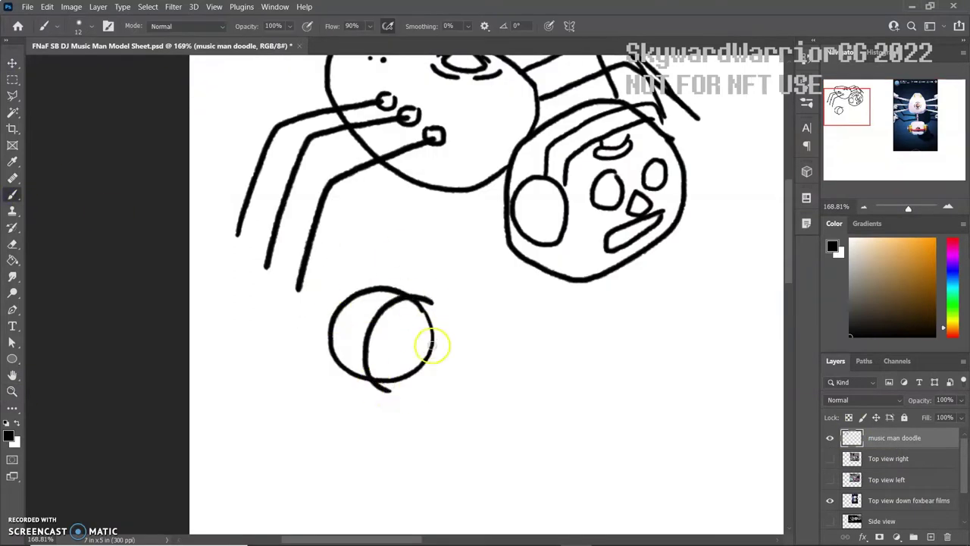
pyautogui.moveTo(432, 316); pyautogui.dragTo(556, 357)
pyautogui.moveTo(396, 385); pyautogui.dragTo(546, 422)
pyautogui.moveTo(413, 313)
pyautogui.mouseDown()
pyautogui.moveTo(388, 389)
pyautogui.moveTo(544, 419)
pyautogui.moveTo(387, 371)
pyautogui.mouseUp()
# - Erase the overlapping ball outline inside the joint's collar with a hard round eraser
pyautogui.press('e')
pyautogui.click(78, 26)
pyautogui.scroll(3, 156, 174)
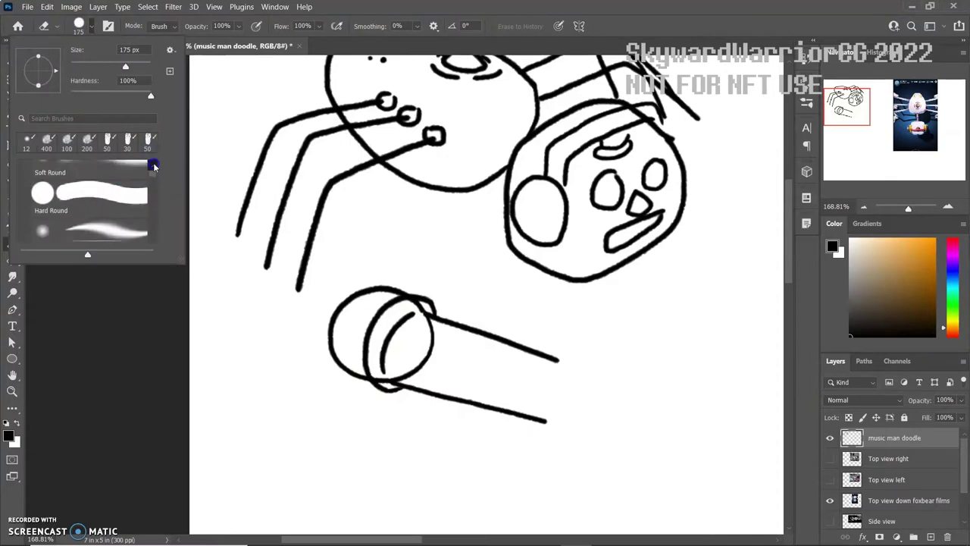
pyautogui.press('F5')
pyautogui.press('F5')
pyautogui.moveTo(401, 328)
pyautogui.mouseDown()
pyautogui.moveTo(400, 369)
pyautogui.moveTo(389, 363)
pyautogui.moveTo(417, 303)
pyautogui.mouseUp()
# - Draw an arrow pointing to the ball joint and handwrite the label "joints" beside it
pyautogui.press('b')
pyautogui.moveTo(277, 354); pyautogui.dragTo(325, 327)
pyautogui.moveTo(211, 324)
pyautogui.mouseDown()
pyautogui.moveTo(255, 343)
pyautogui.moveTo(301, 342)
pyautogui.mouseUp()
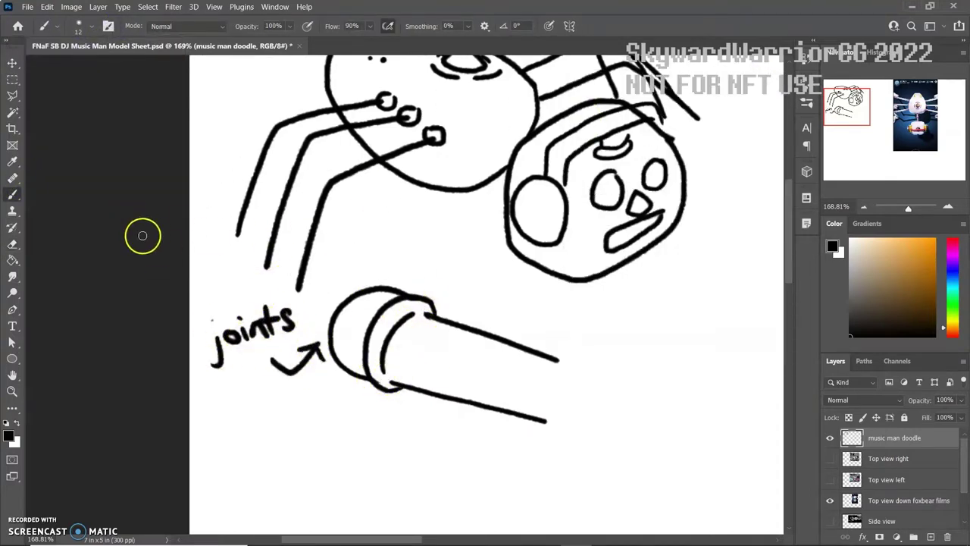
# - Using the Top view left reference, draw a gloved hand beside the head with an arrow and the label "gloves", then hide the reference
pyautogui.press('z')
pyautogui.hotkey('ctrl', '0')
pyautogui.click(830, 478)
pyautogui.keyDown('alt'); pyautogui.scroll(4, 190, 263); pyautogui.keyUp('alt')
pyautogui.press('b')
pyautogui.moveTo(379, 249)
pyautogui.mouseDown()
pyautogui.moveTo(405, 303)
pyautogui.moveTo(335, 342)
pyautogui.moveTo(313, 286)
pyautogui.moveTo(329, 227)
pyautogui.moveTo(412, 277)
pyautogui.moveTo(392, 329)
pyautogui.moveTo(409, 333)
pyautogui.mouseUp()
pyautogui.moveTo(399, 187); pyautogui.dragTo(397, 240)
pyautogui.moveTo(342, 161); pyautogui.dragTo(396, 137)
pyautogui.press('z')
pyautogui.hotkey('ctrl', '0')
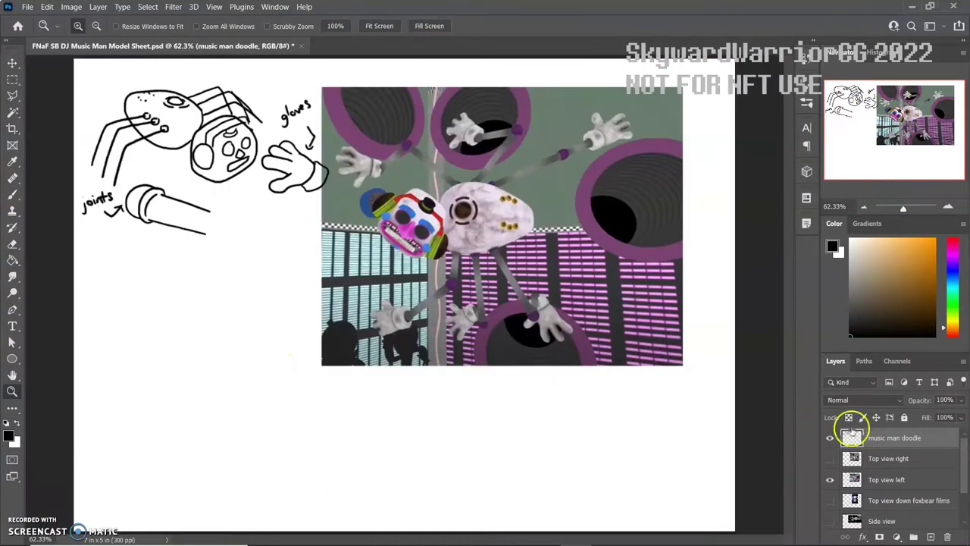
pyautogui.click(829, 479)
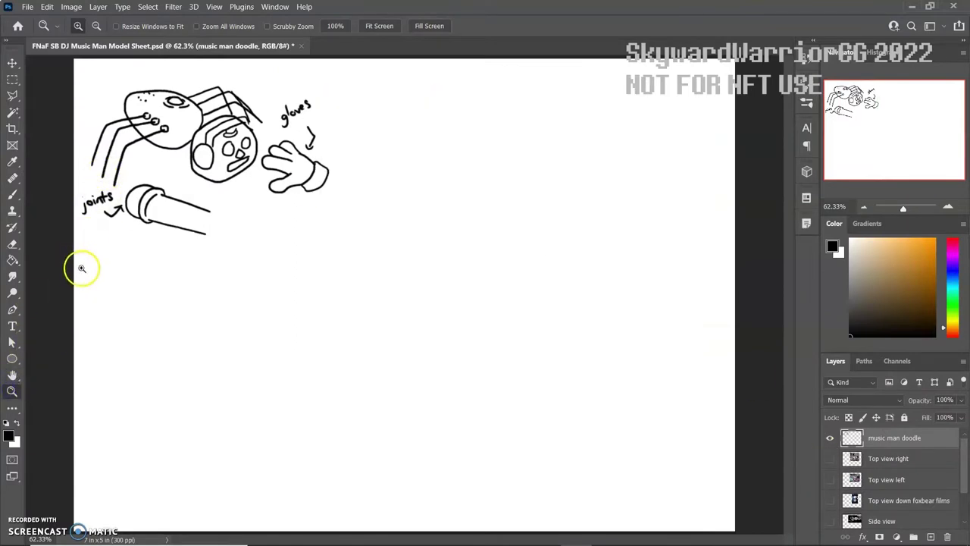
pyautogui.click(14, 196)
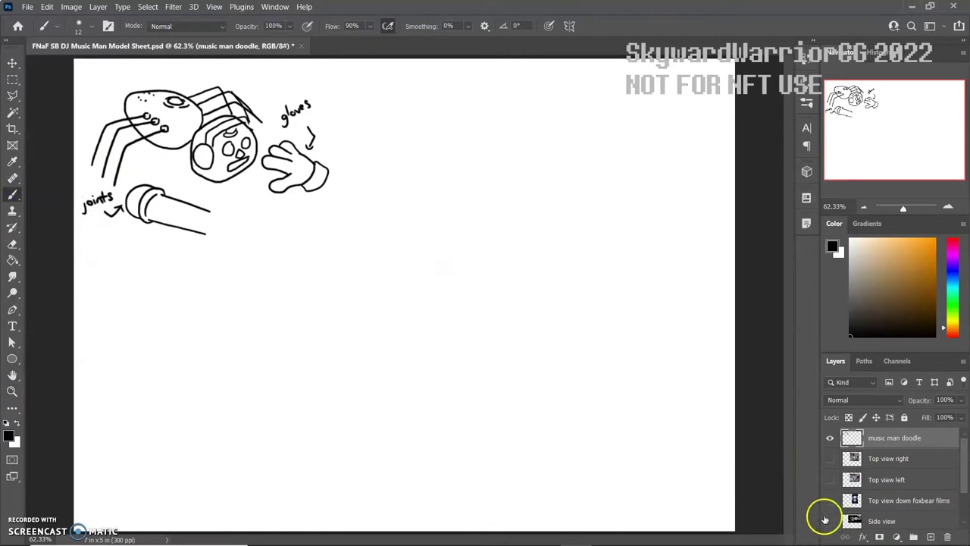
pyautogui.click(829, 520)
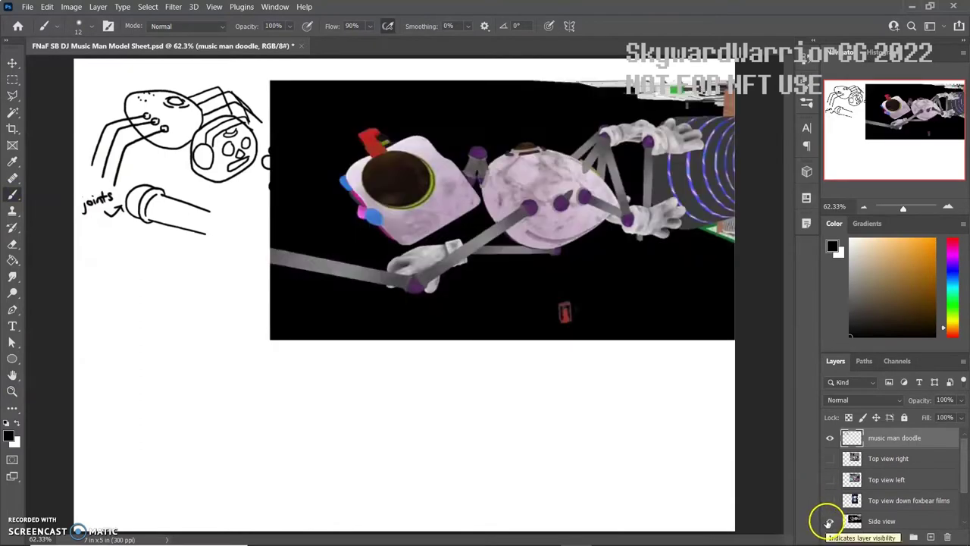
pyautogui.click(829, 521)
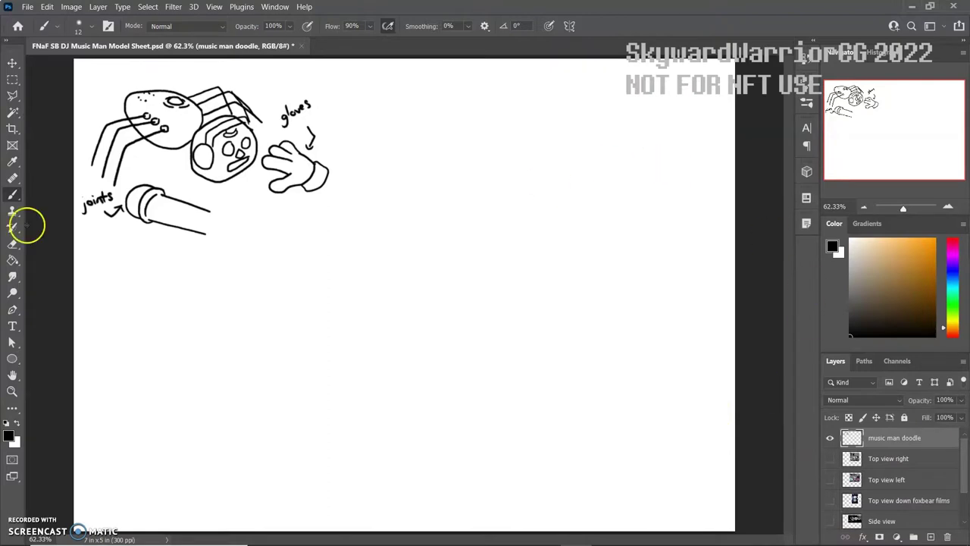
# - Widen the canvas to 12 inches, keeping the centre anchor
pyautogui.click(30, 6)
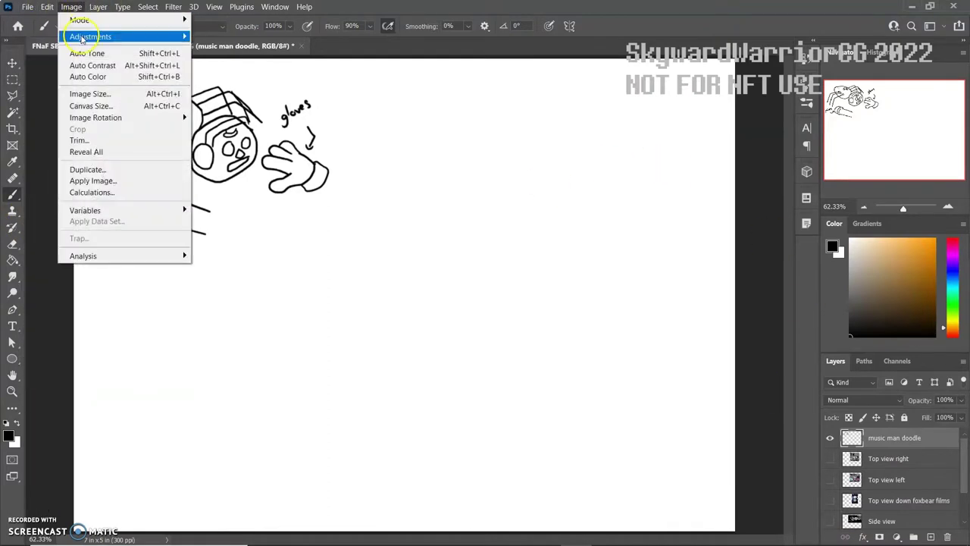
pyautogui.click(91, 106)
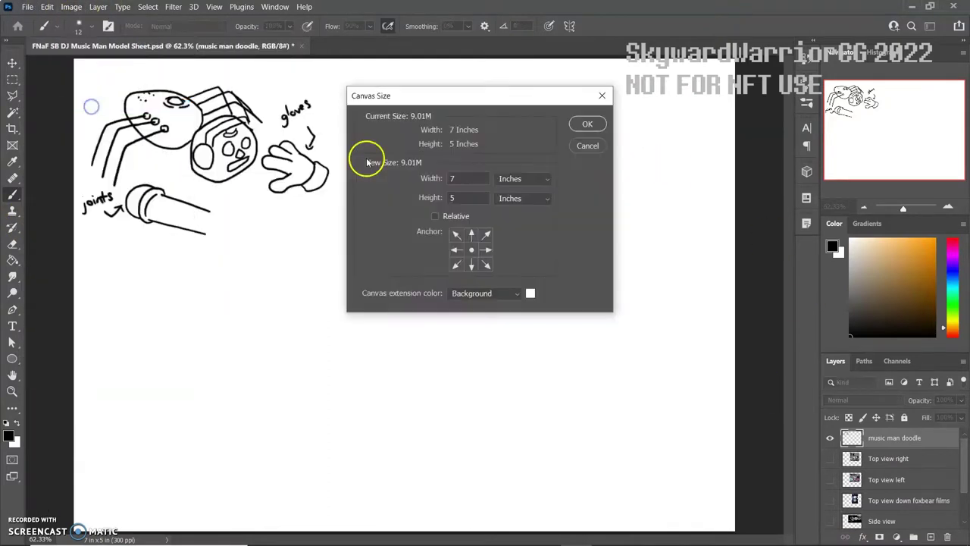
pyautogui.click(434, 179)
pyautogui.write('12')
pyautogui.click(577, 125)
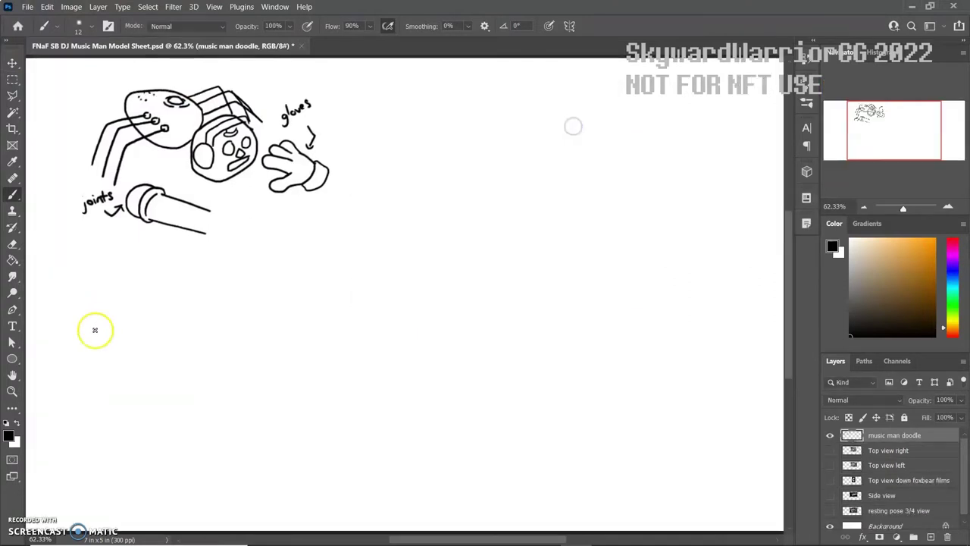
# - Move the music man doodle into the upper-left corner of the widened canvas
pyautogui.doubleClick(12, 375)
pyautogui.click(12, 63)
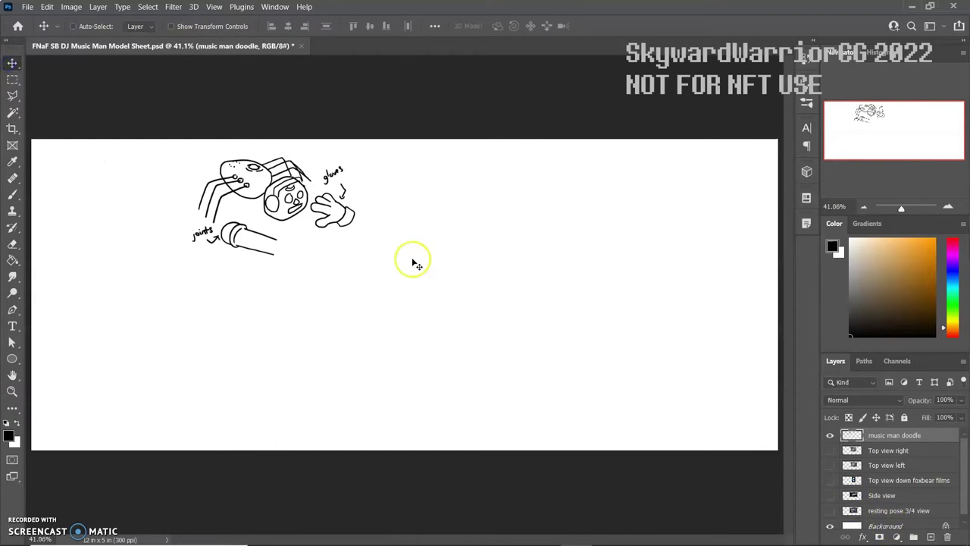
pyautogui.moveTo(277, 198); pyautogui.dragTo(120, 186)
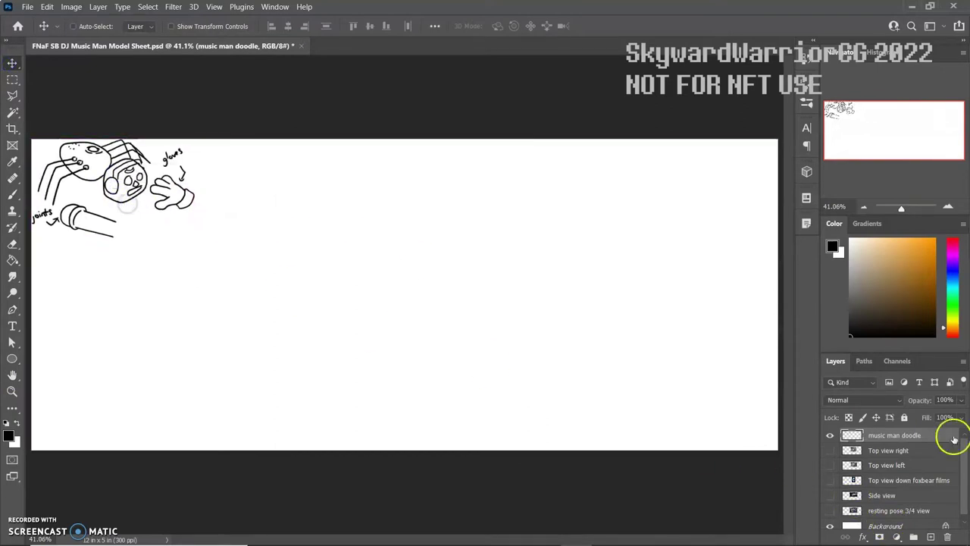
# - Hide the music man doodle and show only the Side view reference for drawing beside it with the Brush
pyautogui.click(830, 435)
pyautogui.click(830, 450)
pyautogui.click(829, 450)
pyautogui.click(829, 510)
pyautogui.click(830, 510)
pyautogui.click(830, 495)
pyautogui.keyDown('alt'); pyautogui.scroll(4, 41, 372); pyautogui.keyUp('alt')
pyautogui.click(12, 193)
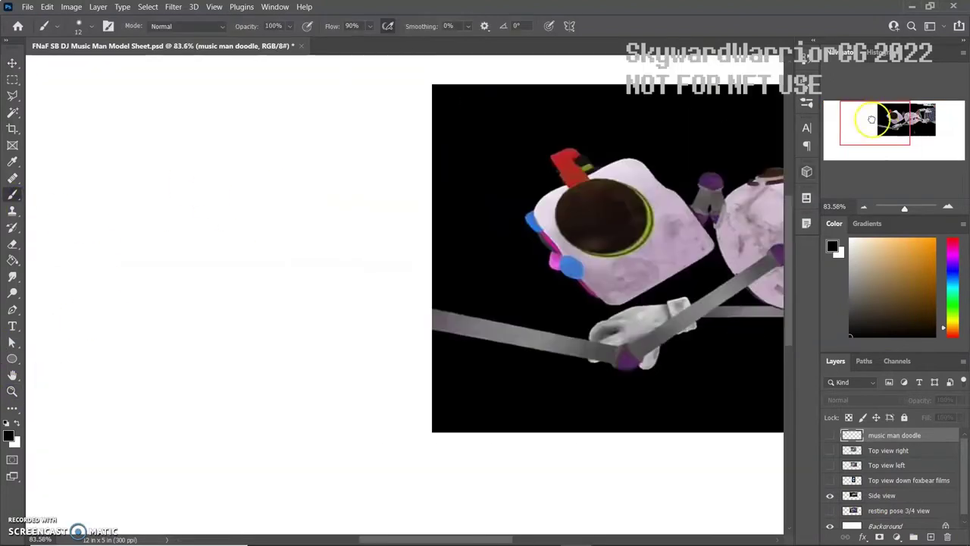
# - On a new layer above Side view, draw the head's rounded-square side outline with a dent in its right edge
pyautogui.click(936, 479)
pyautogui.click(891, 496)
pyautogui.hotkey('ctrl', 'shift', 'alt', 'n')
pyautogui.moveTo(125, 193)
pyautogui.mouseDown()
pyautogui.moveTo(220, 173)
pyautogui.moveTo(300, 219)
pyautogui.moveTo(317, 331)
pyautogui.moveTo(121, 305)
pyautogui.moveTo(298, 346)
pyautogui.moveTo(317, 332)
pyautogui.mouseUp()
pyautogui.moveTo(174, 168); pyautogui.dragTo(291, 177)
# - Clean up the doubled top line of the head outline by erasing and redrawing it as one smooth stroke
pyautogui.press('e')
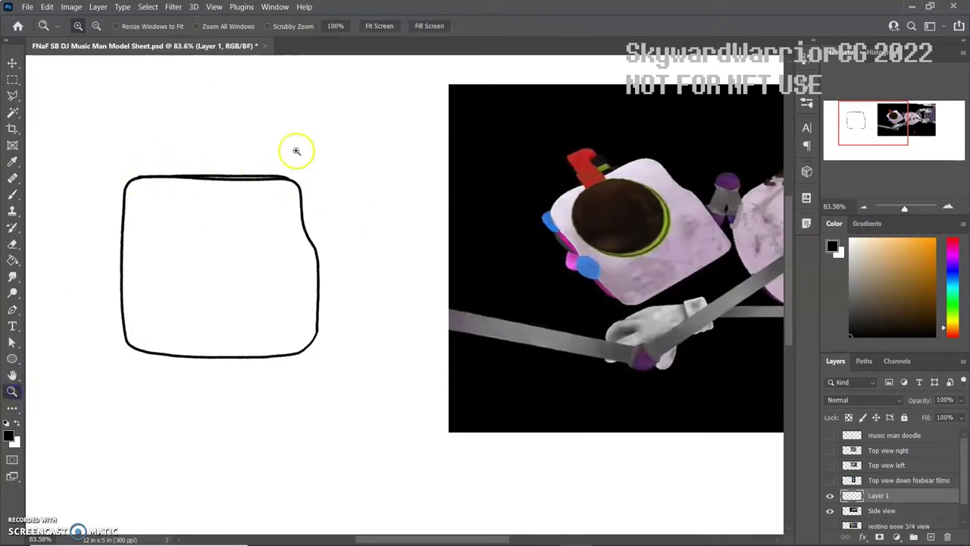
pyautogui.keyDown('alt'); pyautogui.scroll(8, 295, 149); pyautogui.keyUp('alt')
pyautogui.moveTo(247, 278)
pyautogui.mouseDown()
pyautogui.moveTo(616, 257)
pyautogui.moveTo(247, 275)
pyautogui.moveTo(624, 275)
pyautogui.mouseUp()
pyautogui.press('b')
pyautogui.moveTo(219, 250); pyautogui.dragTo(499, 250)
pyautogui.click(12, 243)
pyautogui.moveTo(344, 257); pyautogui.dragTo(516, 257)
pyautogui.press('b')
pyautogui.keyDown('alt'); pyautogui.scroll(-6, 659, 250); pyautogui.keyUp('alt')
pyautogui.keyDown('alt'); pyautogui.scroll(3, 93, 328); pyautogui.keyUp('alt')
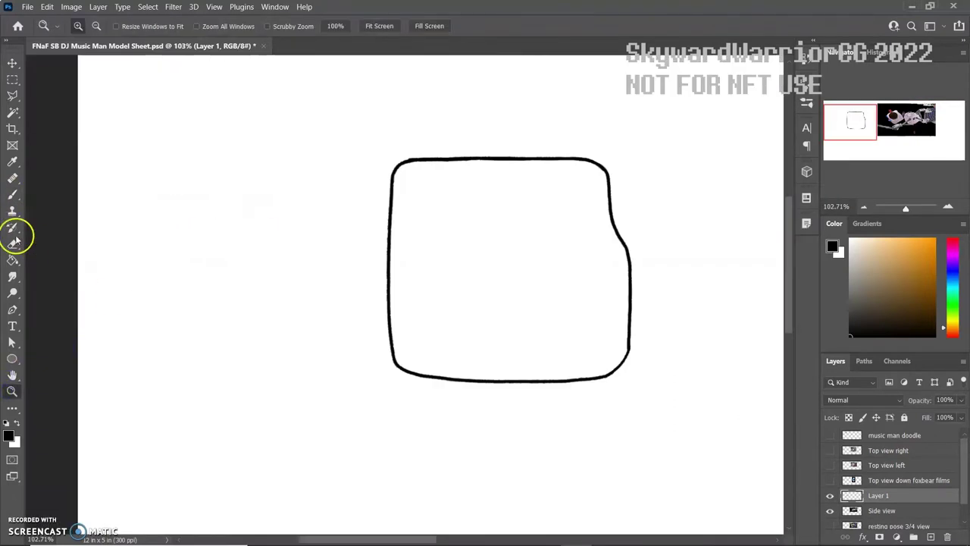
# - Draw the round headphone cup inside the head outline and the stepped headband with hat above it
pyautogui.moveTo(258, 239)
pyautogui.mouseDown()
pyautogui.moveTo(167, 368)
pyautogui.moveTo(153, 277)
pyautogui.moveTo(256, 241)
pyautogui.mouseUp()
pyautogui.hotkey('ctrl', 'z')
pyautogui.moveTo(187, 228)
pyautogui.mouseDown()
pyautogui.moveTo(231, 221)
pyautogui.moveTo(200, 195)
pyautogui.moveTo(237, 214)
pyautogui.moveTo(204, 180)
pyautogui.moveTo(231, 164)
pyautogui.moveTo(240, 195)
pyautogui.moveTo(196, 192)
pyautogui.mouseUp()
pyautogui.hotkey('ctrl', '0')
pyautogui.click(12, 391)
pyautogui.moveTo(55, 358); pyautogui.dragTo(104, 328)
pyautogui.press('b')
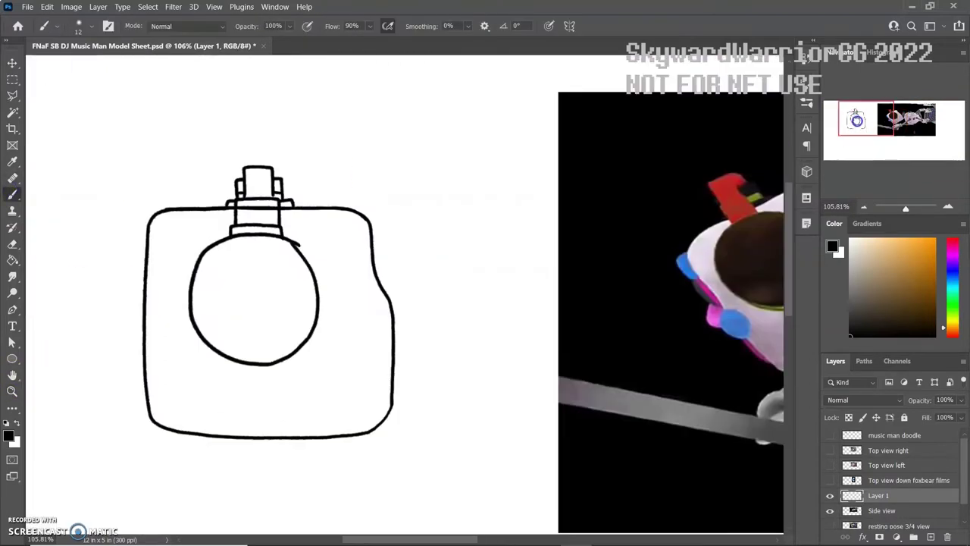
# - Rename the head drawing's layer to "Side"
pyautogui.hscroll(3, 53, 234)
pyautogui.hotkey('ctrl', '0')
pyautogui.press('z')
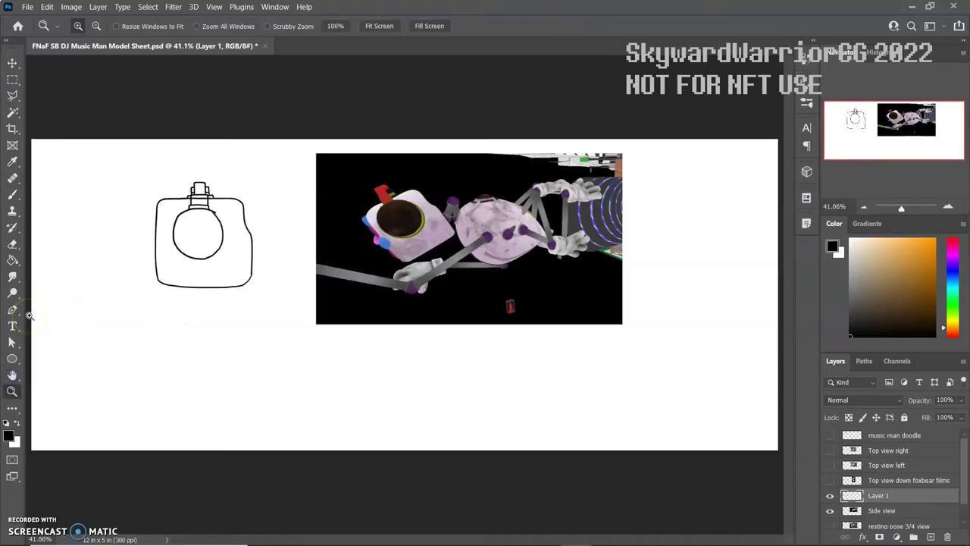
pyautogui.press('Return')
# - Check the top view references against the head drawing, then show the Side view reference again
pyautogui.click(829, 510)
pyautogui.click(829, 480)
pyautogui.click(829, 464)
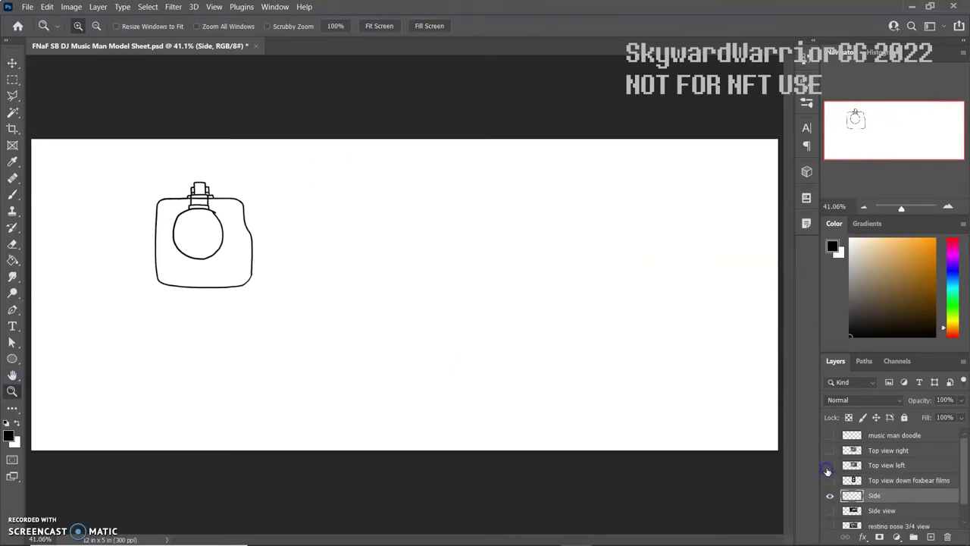
pyautogui.click(829, 450)
pyautogui.moveTo(829, 450); pyautogui.dragTo(829, 479)
pyautogui.click(829, 510)
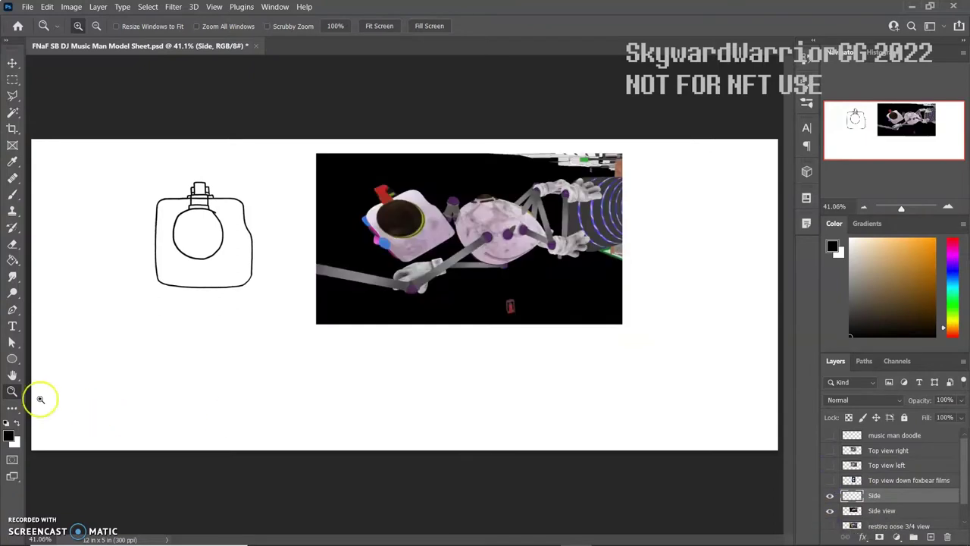
# - Rename the Side layer to "Side Drawing" and place it directly below the music man doodle layer
pyautogui.click(829, 494)
pyautogui.click(829, 495)
pyautogui.doubleClick(875, 495)
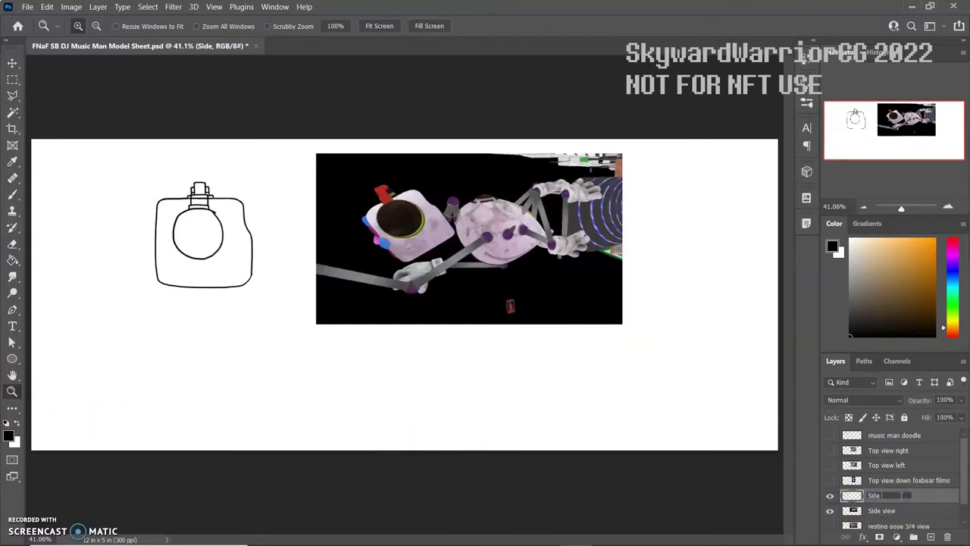
pyautogui.write('Drawing')
pyautogui.press('Return')
pyautogui.moveTo(887, 495)
pyautogui.mouseDown()
pyautogui.moveTo(890, 421)
pyautogui.moveTo(879, 441)
pyautogui.mouseUp()
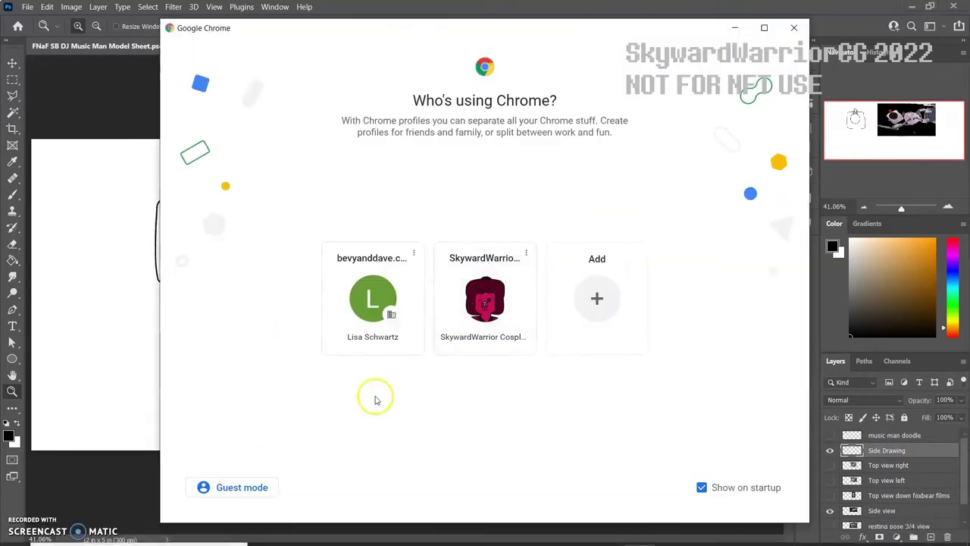
# - In Chrome, show image results for "dj music man fnaf front" and open the Five Nights at Freddy's Wiki full-body picture
pyautogui.click(361, 318)
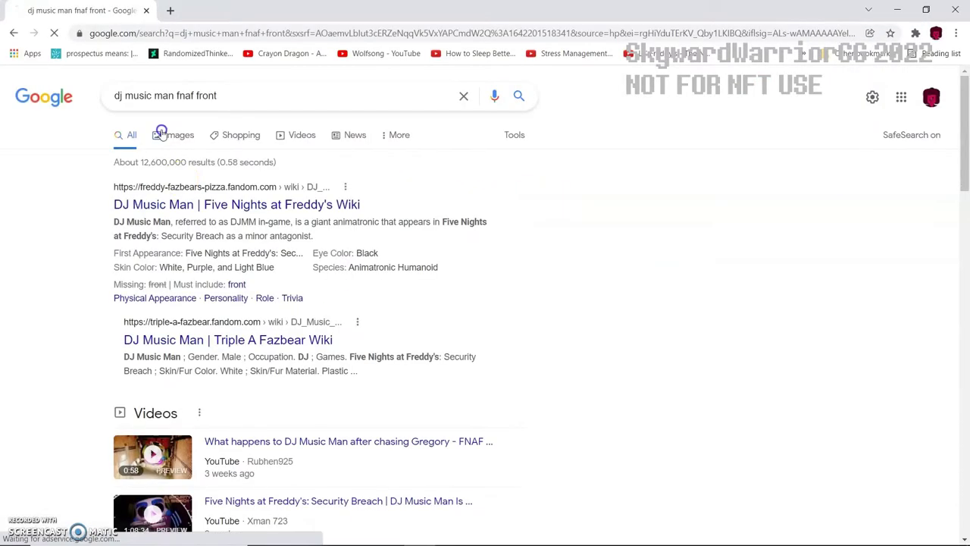
pyautogui.click(173, 132)
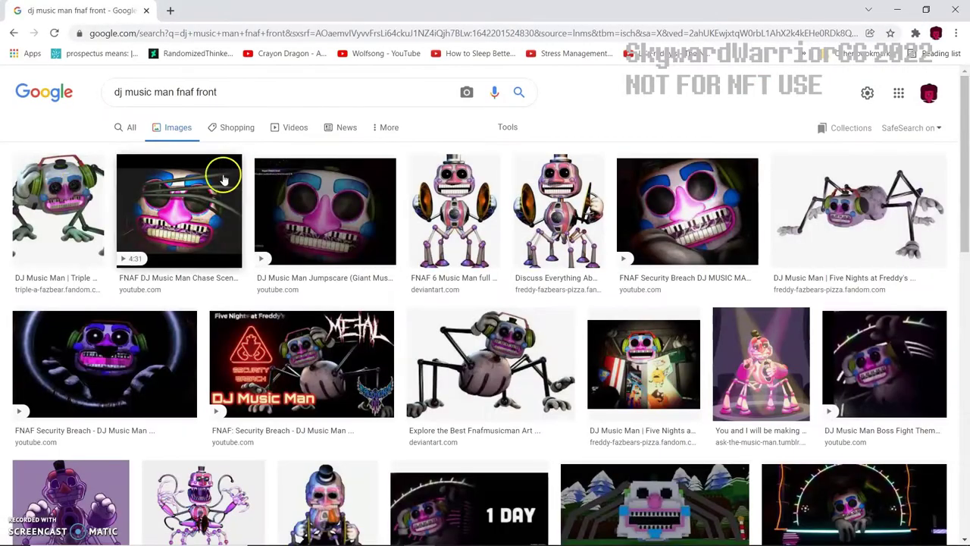
pyautogui.click(78, 187)
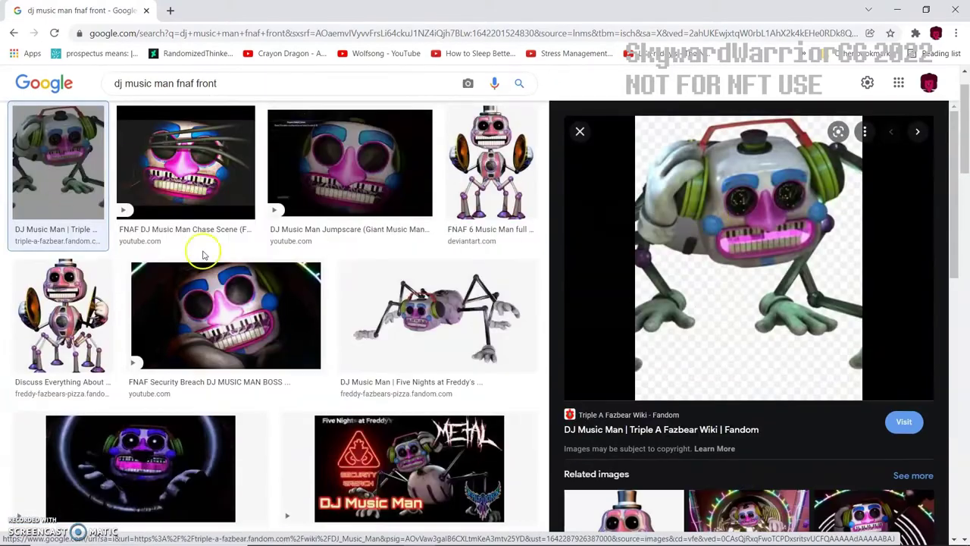
pyautogui.click(454, 317)
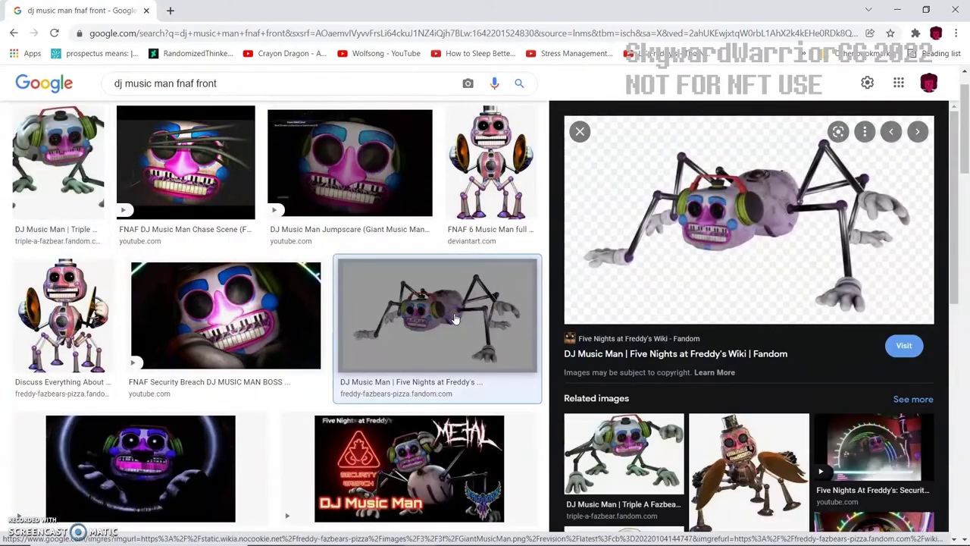
# - Back in Photoshop, rename the pasted reference layer "front ish ref", put it below Side Drawing, and move it clear of the head drawing
pyautogui.click(635, 543)
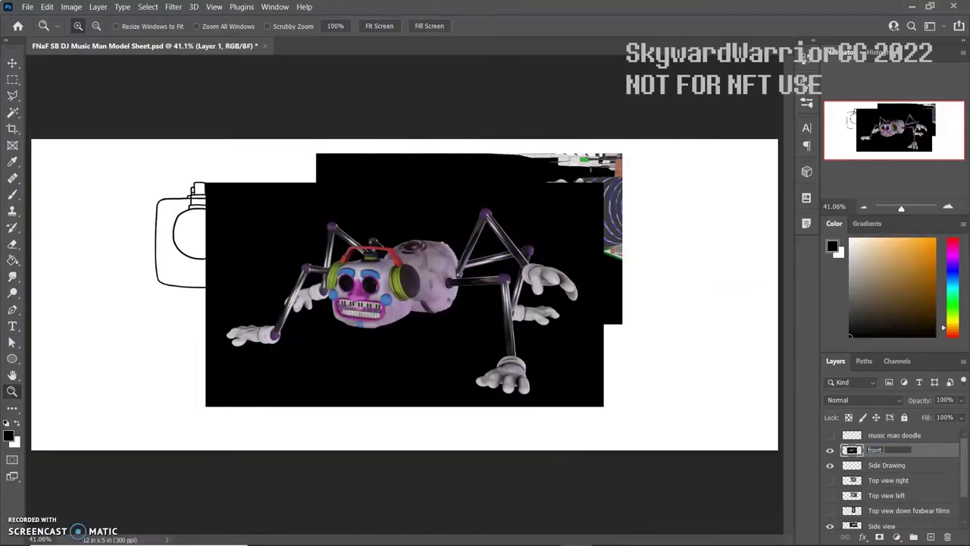
pyautogui.write('ish ref')
pyautogui.press('Return')
pyautogui.hotkey('ctrl', '[')
pyautogui.moveTo(476, 323)
pyautogui.keyDown('ctrl'); pyautogui.mouseDown()
pyautogui.moveTo(552, 292)
pyautogui.moveTo(587, 294)
pyautogui.mouseUp(); pyautogui.keyUp('ctrl')
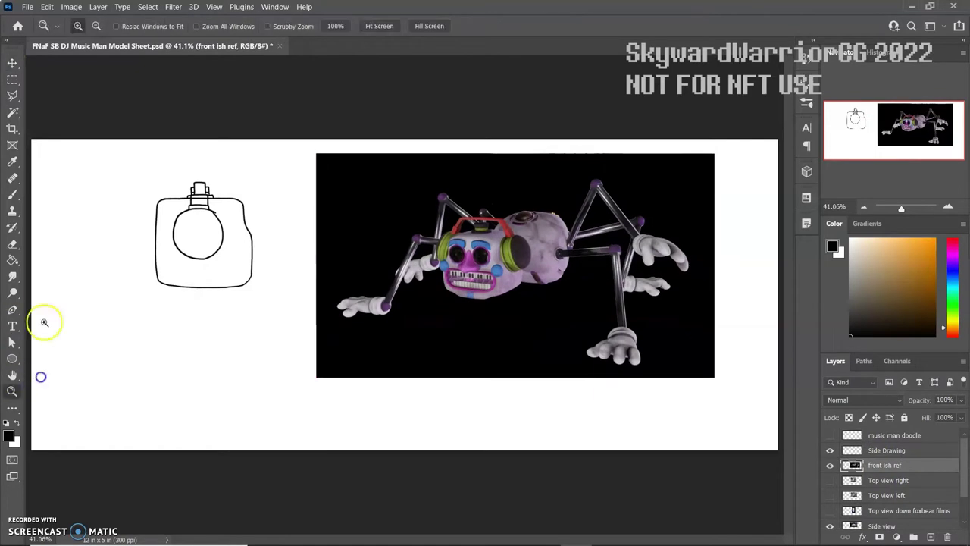
# - Add a layer above front ish ref and set a vertical brush symmetry axis through the middle of the side head drawing
pyautogui.click(234, 277)
pyautogui.press('b')
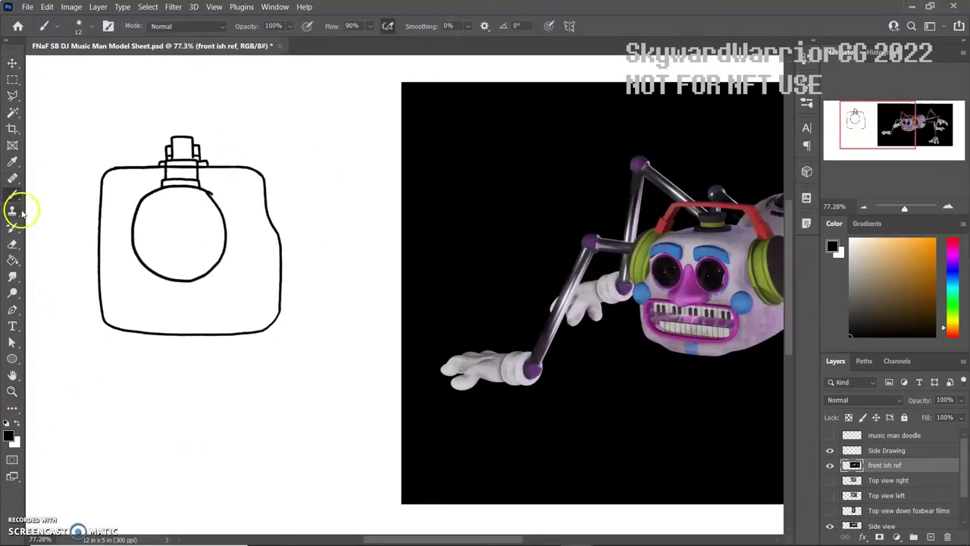
pyautogui.click(931, 537)
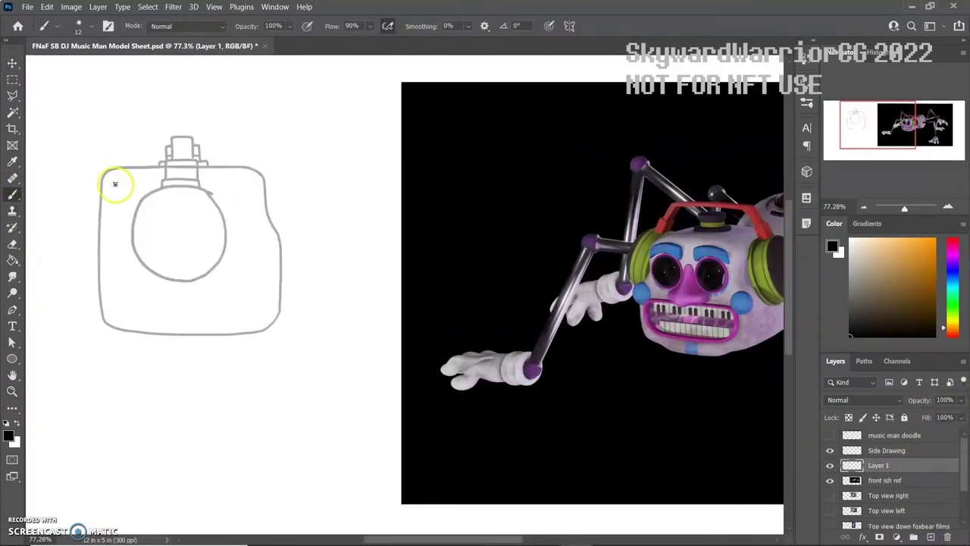
pyautogui.moveTo(121, 165)
pyautogui.mouseDown()
pyautogui.moveTo(238, 162)
pyautogui.moveTo(260, 217)
pyautogui.moveTo(103, 223)
pyautogui.mouseUp()
pyautogui.hotkey('ctrl', 'z')
pyautogui.hotkey('ctrl', 'z')
pyautogui.click(569, 26)
pyautogui.click(587, 58)
pyautogui.moveTo(568, 232)
pyautogui.mouseDown()
pyautogui.moveTo(178, 210)
pyautogui.moveTo(190, 210)
pyautogui.mouseUp()
pyautogui.press('Return')
# - Draw the symmetrical front head outline with wider jaw and chin bump, trimming the jaw sides to the side drawing's width
pyautogui.moveTo(189, 166)
pyautogui.mouseDown()
pyautogui.moveTo(153, 167)
pyautogui.moveTo(110, 197)
pyautogui.moveTo(91, 307)
pyautogui.moveTo(139, 332)
pyautogui.moveTo(191, 339)
pyautogui.mouseUp()
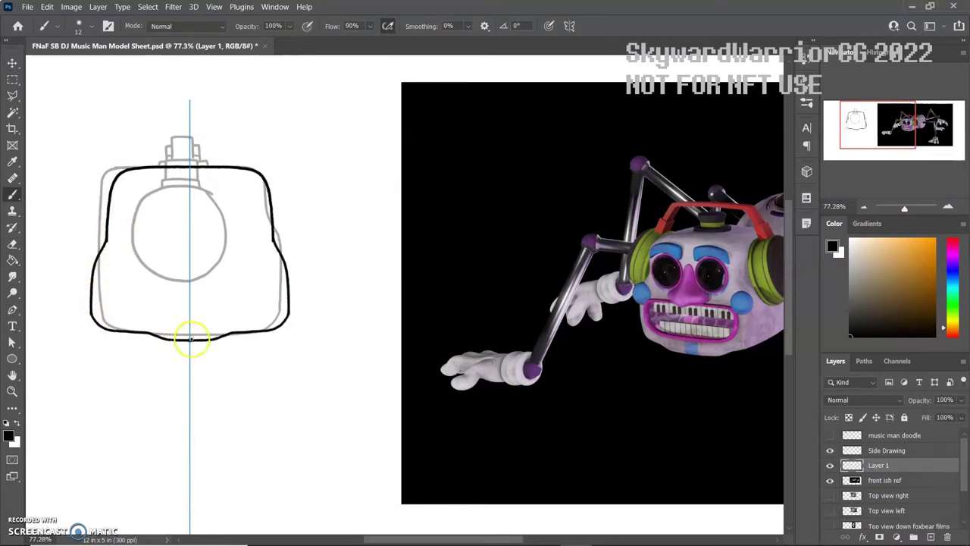
pyautogui.moveTo(114, 201)
pyautogui.mouseDown()
pyautogui.moveTo(98, 245)
pyautogui.moveTo(91, 326)
pyautogui.mouseUp()
pyautogui.press('e')
pyautogui.press(']')
pyautogui.press(']')
pyautogui.press(']')
pyautogui.press(']')
pyautogui.press(']')
pyautogui.press(']')
pyautogui.moveTo(86, 255); pyautogui.dragTo(94, 324)
pyautogui.press('b')
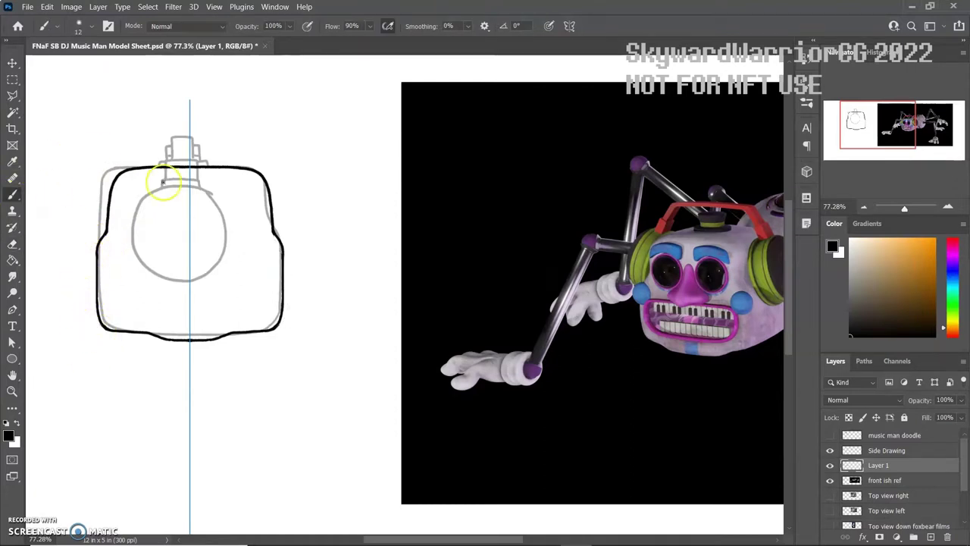
# - Create a layer above the front head outline and draw vertical and horizontal guide lines crossing the face
pyautogui.hotkey('ctrl', 'shift', 'alt', 'n')
pyautogui.moveTo(895, 479); pyautogui.dragTo(896, 465)
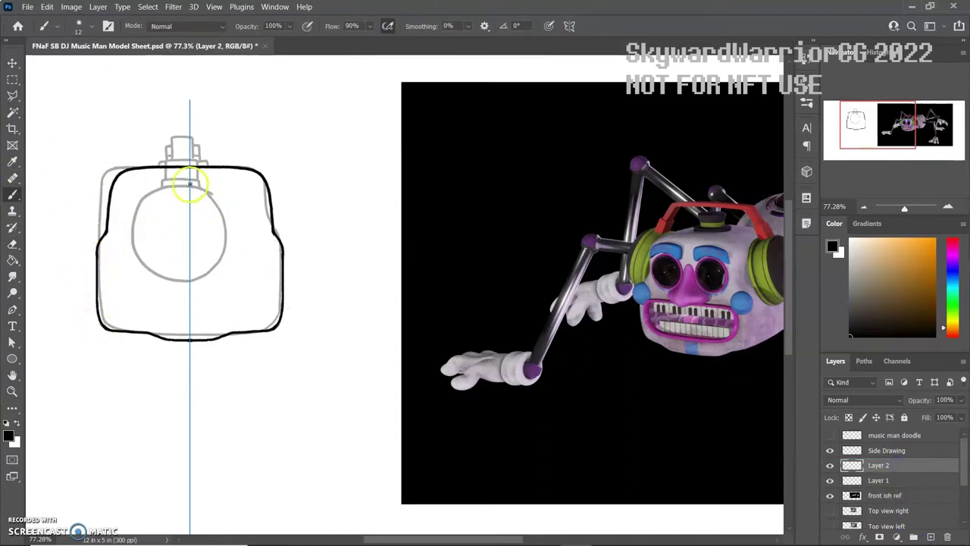
pyautogui.moveTo(189, 184); pyautogui.dragTo(190, 322)
pyautogui.moveTo(110, 253); pyautogui.dragTo(189, 254)
# - On the head outline's layer, draw two large round eyes and an oval cheek ball on each side of the face
pyautogui.click(879, 480)
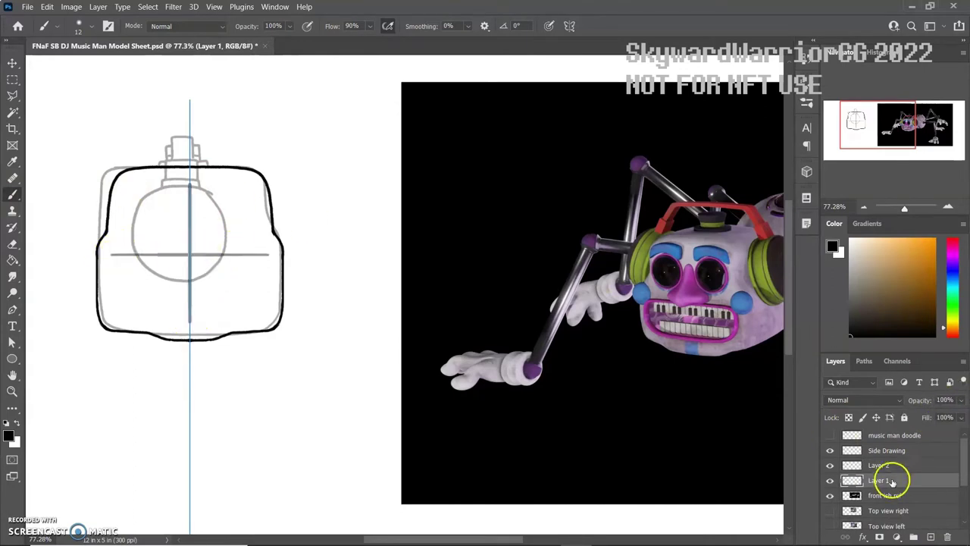
pyautogui.moveTo(168, 210)
pyautogui.mouseDown()
pyautogui.moveTo(129, 231)
pyautogui.moveTo(168, 212)
pyautogui.moveTo(128, 203)
pyautogui.moveTo(169, 201)
pyautogui.moveTo(130, 217)
pyautogui.mouseUp()
pyautogui.hotkey('ctrl', 'z')
pyautogui.press('e')
pyautogui.keyDown('alt'); pyautogui.scroll(5, 82, 281); pyautogui.keyUp('alt')
pyautogui.moveTo(329, 281)
pyautogui.mouseDown()
pyautogui.moveTo(368, 240)
pyautogui.moveTo(455, 218)
pyautogui.mouseUp()
pyautogui.keyDown('alt'); pyautogui.scroll(-5, 454, 227); pyautogui.keyUp('alt')
pyautogui.click(12, 194)
pyautogui.keyDown('ctrl'); pyautogui.hscroll(-4, 105, 220); pyautogui.keyUp('ctrl')
pyautogui.moveTo(104, 220)
pyautogui.mouseDown()
pyautogui.moveTo(73, 242)
pyautogui.moveTo(106, 227)
pyautogui.mouseUp()
# - Draw the triangular nose between the eyes and a thick eyebrow above each eye, erasing the surplus brow lines
pyautogui.moveTo(878, 132)
pyautogui.mouseDown()
pyautogui.moveTo(887, 132)
pyautogui.moveTo(875, 132)
pyautogui.mouseUp()
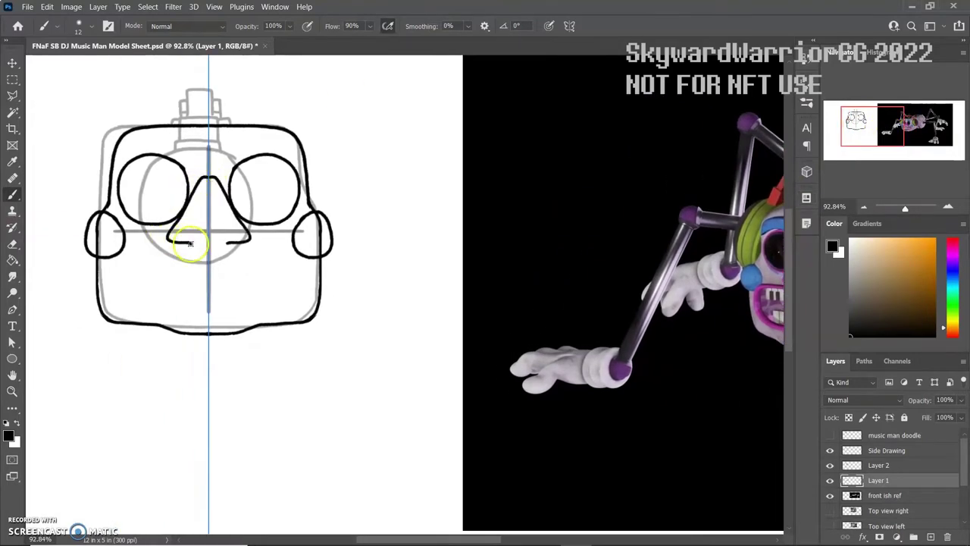
pyautogui.moveTo(871, 134)
pyautogui.mouseDown()
pyautogui.moveTo(881, 135)
pyautogui.moveTo(865, 129)
pyautogui.mouseUp()
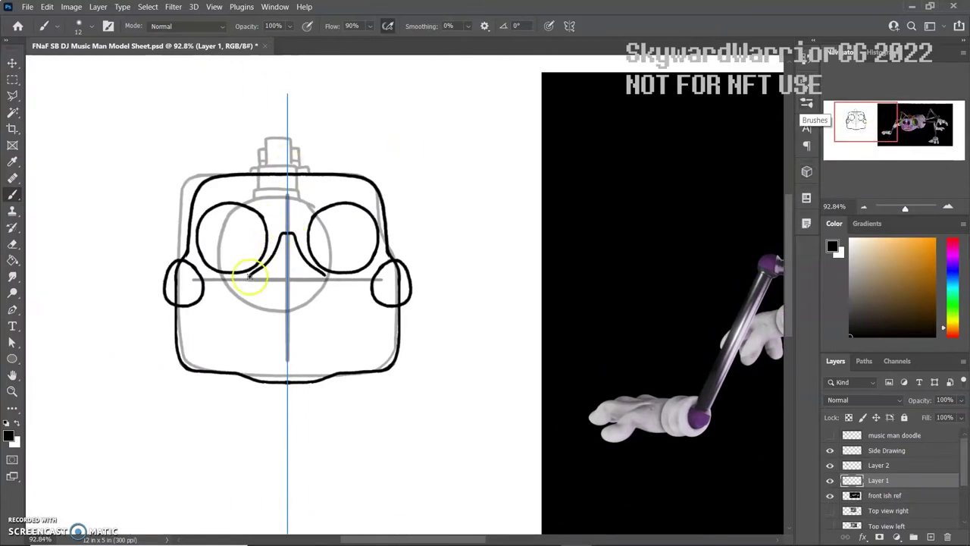
pyautogui.moveTo(286, 297)
pyautogui.mouseDown()
pyautogui.moveTo(161, 297)
pyautogui.moveTo(227, 184)
pyautogui.moveTo(170, 209)
pyautogui.mouseUp()
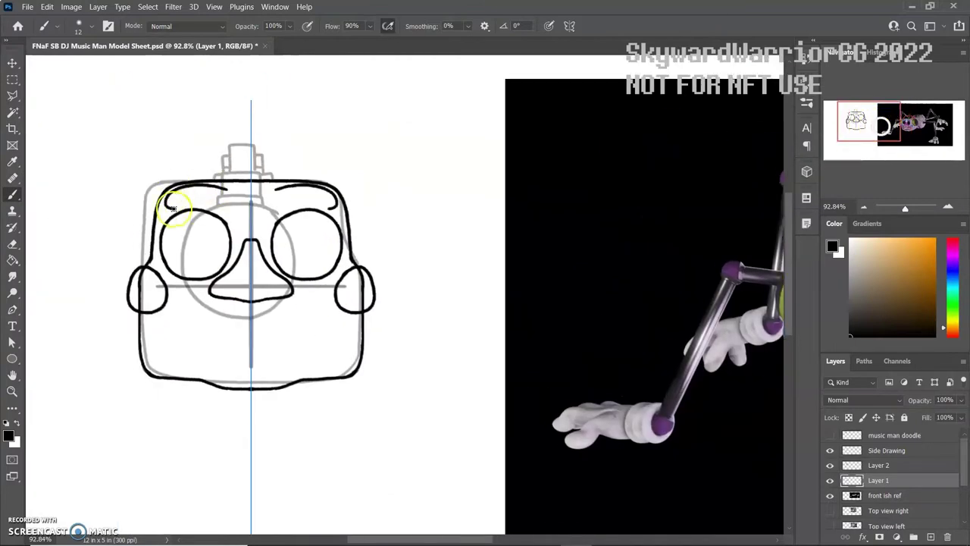
pyautogui.moveTo(229, 203)
pyautogui.mouseDown()
pyautogui.moveTo(47, 139)
pyautogui.moveTo(195, 187)
pyautogui.mouseUp()
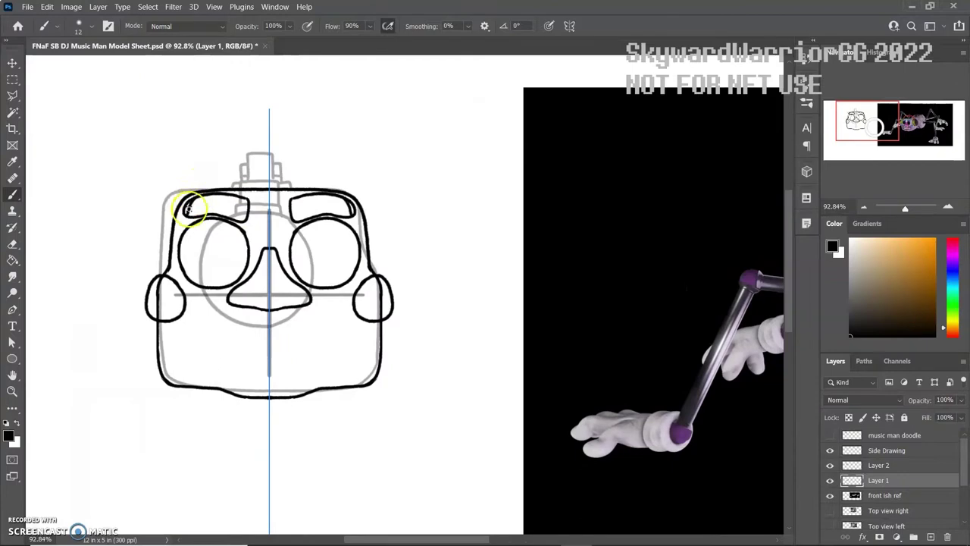
pyautogui.press('e')
pyautogui.keyDown('alt'); pyautogui.scroll(5, 93, 174); pyautogui.keyUp('alt')
pyautogui.moveTo(405, 264)
pyautogui.mouseDown()
pyautogui.moveTo(392, 269)
pyautogui.moveTo(372, 310)
pyautogui.mouseUp()
# - Draw the wide rounded mouth below the nose, with a straight upper tooth line and a narrow lower tooth strip
pyautogui.press('z')
pyautogui.hotkey('ctrl', '0')
pyautogui.moveTo(130, 147); pyautogui.dragTo(303, 329)
pyautogui.press('b')
pyautogui.moveTo(834, 121)
pyautogui.mouseDown()
pyautogui.moveTo(902, 125)
pyautogui.moveTo(869, 125)
pyautogui.mouseUp()
pyautogui.moveTo(320, 310)
pyautogui.mouseDown()
pyautogui.moveTo(257, 321)
pyautogui.moveTo(276, 358)
pyautogui.moveTo(353, 361)
pyautogui.mouseUp()
pyautogui.moveTo(859, 123)
pyautogui.mouseDown()
pyautogui.moveTo(913, 125)
pyautogui.moveTo(861, 125)
pyautogui.mouseUp()
pyautogui.keyDown('shift'); pyautogui.moveTo(235, 304); pyautogui.dragTo(297, 310); pyautogui.keyUp('shift')
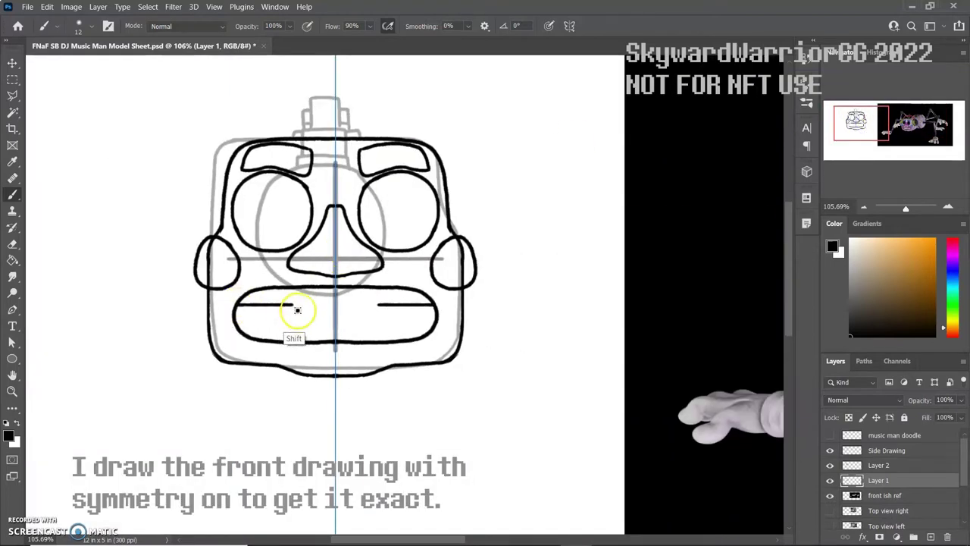
pyautogui.keyDown('shift'); pyautogui.moveTo(249, 329); pyautogui.dragTo(303, 329); pyautogui.keyUp('shift')
pyautogui.moveTo(847, 125)
pyautogui.mouseDown()
pyautogui.moveTo(889, 130)
pyautogui.moveTo(856, 127)
pyautogui.mouseUp()
# - Divide the lower tooth strip into individual teeth with short vertical lines
pyautogui.click(296, 316)
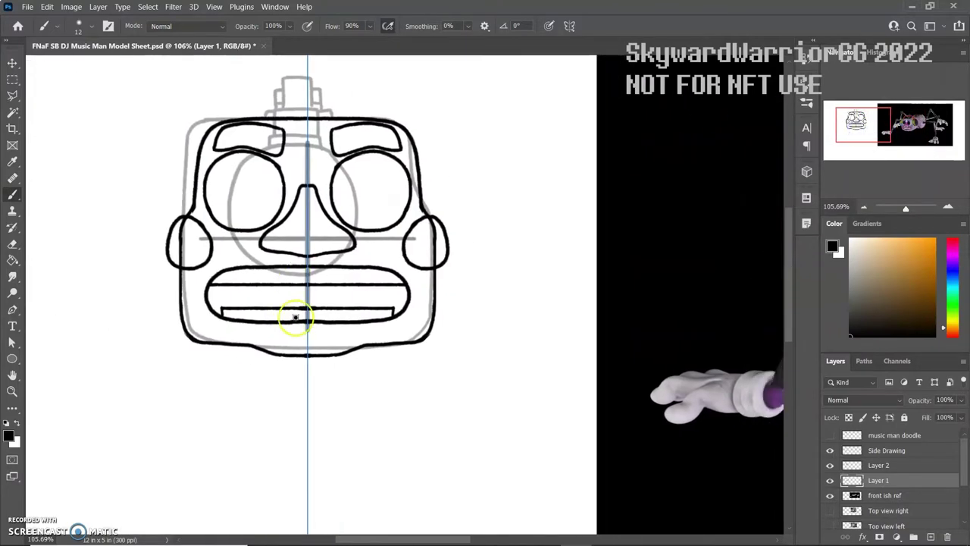
pyautogui.moveTo(357, 308); pyautogui.dragTo(358, 319)
pyautogui.moveTo(370, 308); pyautogui.dragTo(370, 319)
pyautogui.moveTo(382, 309); pyautogui.dragTo(382, 320)
pyautogui.moveTo(280, 309); pyautogui.dragTo(280, 319)
pyautogui.moveTo(256, 308); pyautogui.dragTo(256, 319)
pyautogui.moveTo(244, 309); pyautogui.dragTo(244, 320)
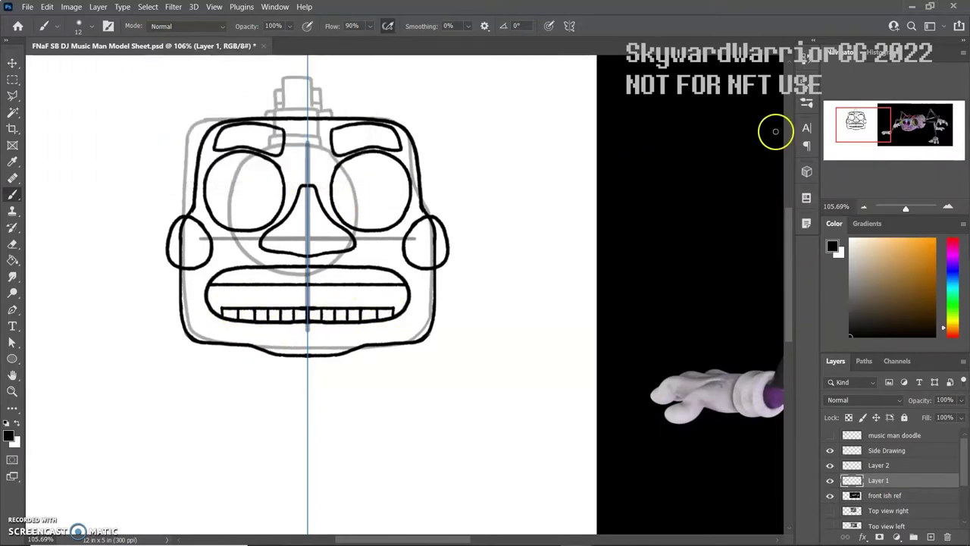
# - Compare the lower teeth with the front reference and undo the outer tooth dividers
pyautogui.keyDown('ctrl'); pyautogui.hscroll(5, 775, 131); pyautogui.keyUp('ctrl')
pyautogui.click(12, 391)
pyautogui.keyDown('alt'); pyautogui.scroll(5, 315, 286); pyautogui.keyUp('alt')
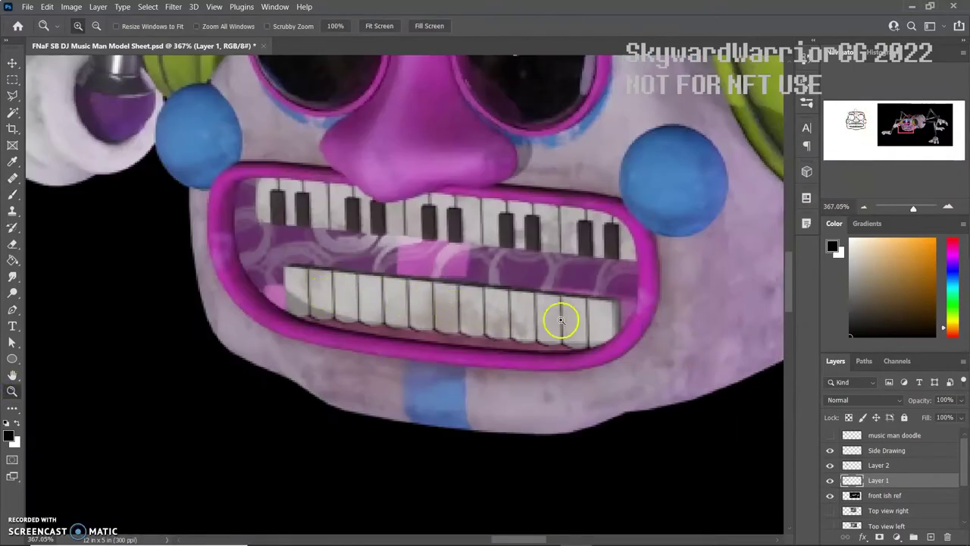
pyautogui.keyDown('alt'); pyautogui.scroll(-5, 607, 326); pyautogui.keyUp('alt')
pyautogui.keyDown('alt'); pyautogui.scroll(5, 151, 296); pyautogui.keyUp('alt')
pyautogui.hotkey('ctrl', 'z')
pyautogui.hotkey('ctrl', 'z')
pyautogui.hotkey('ctrl', 'z')
pyautogui.hotkey('ctrl', 'z')
pyautogui.hotkey('ctrl', 'z')
pyautogui.hotkey('ctrl', 'z')
pyautogui.hotkey('ctrl', 'z')
pyautogui.hotkey('ctrl', 'z')
pyautogui.hotkey('ctrl', 'z')
pyautogui.hotkey('ctrl', 'z')
pyautogui.hotkey('ctrl', 'z')
pyautogui.hotkey('ctrl', 'z')
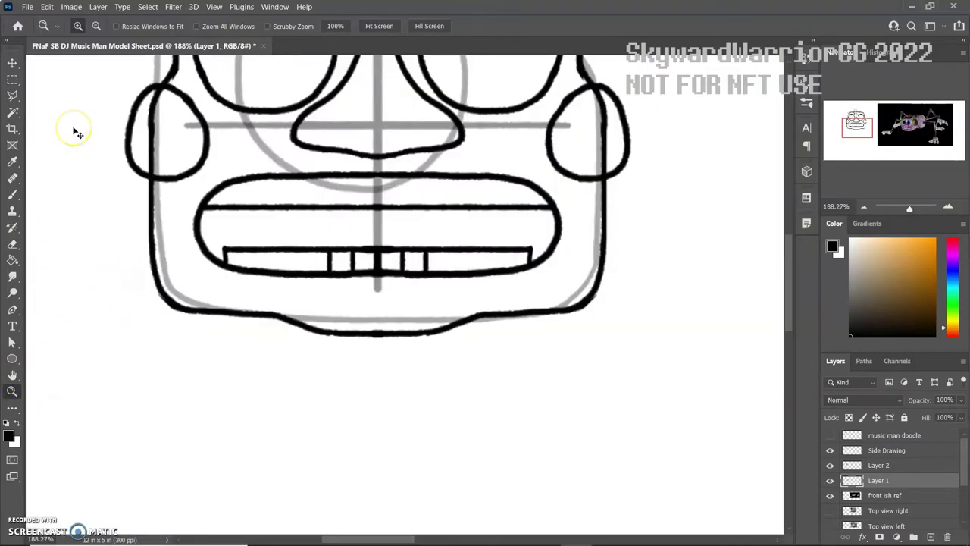
# - Redraw the outer dividers of the lower teeth at even spacing out to both ends of the strip
pyautogui.press('b')
pyautogui.moveTo(339, 252)
pyautogui.keyDown('shift'); pyautogui.mouseDown()
pyautogui.moveTo(340, 270)
pyautogui.moveTo(313, 270)
pyautogui.mouseUp(); pyautogui.keyUp('shift')
pyautogui.moveTo(291, 251)
pyautogui.keyDown('shift'); pyautogui.mouseDown()
pyautogui.moveTo(291, 269)
pyautogui.moveTo(247, 270)
pyautogui.mouseUp(); pyautogui.keyUp('shift')
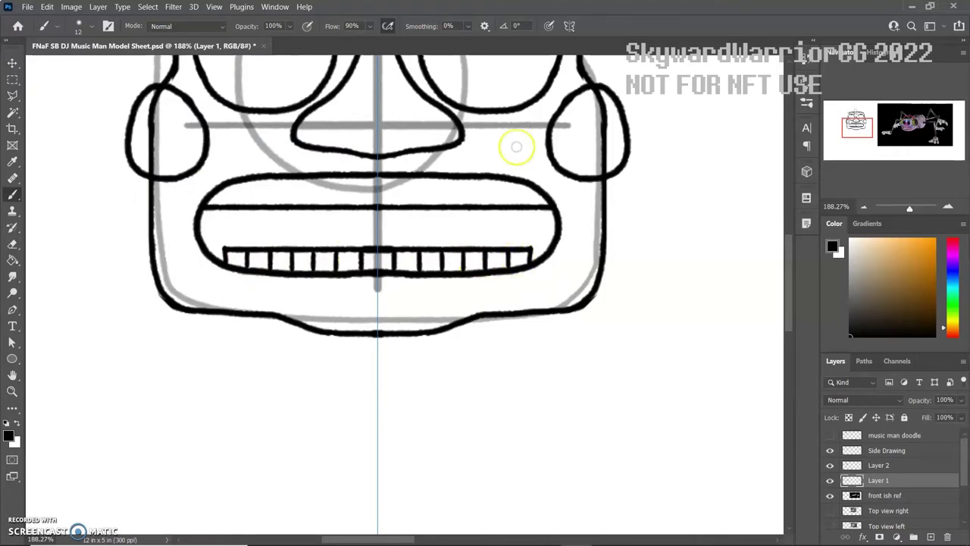
# - Following the front reference, divide the upper tooth row into piano keys with evenly spaced vertical lines
pyautogui.keyDown('ctrl'); pyautogui.hscroll(5, 752, 97); pyautogui.keyUp('ctrl')
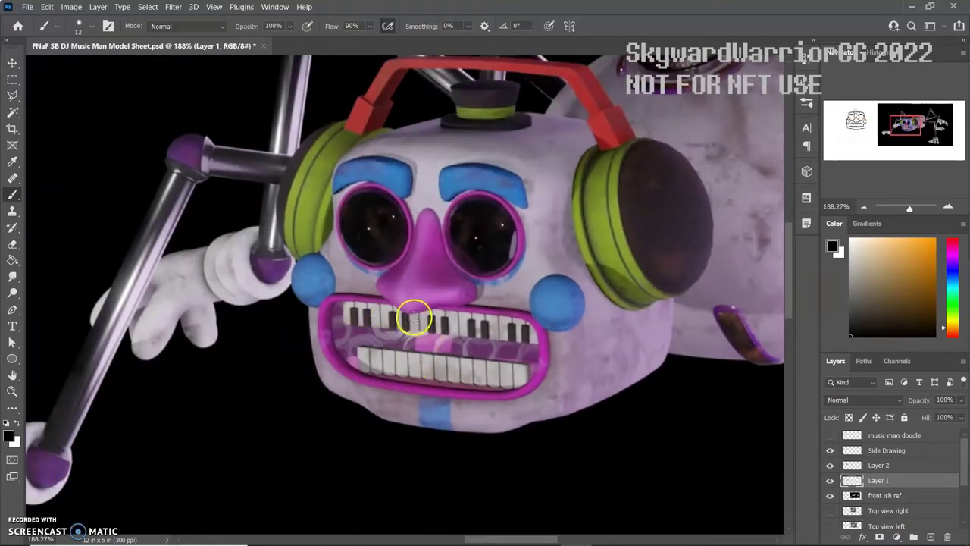
pyautogui.moveTo(885, 132)
pyautogui.mouseDown()
pyautogui.moveTo(897, 124)
pyautogui.moveTo(857, 124)
pyautogui.mouseUp()
pyautogui.moveTo(352, 266)
pyautogui.keyDown('shift'); pyautogui.mouseDown()
pyautogui.moveTo(352, 241)
pyautogui.moveTo(326, 241)
pyautogui.mouseUp(); pyautogui.keyUp('shift')
pyautogui.moveTo(303, 265)
pyautogui.keyDown('shift'); pyautogui.mouseDown()
pyautogui.moveTo(302, 242)
pyautogui.moveTo(260, 241)
pyautogui.mouseUp(); pyautogui.keyUp('shift')
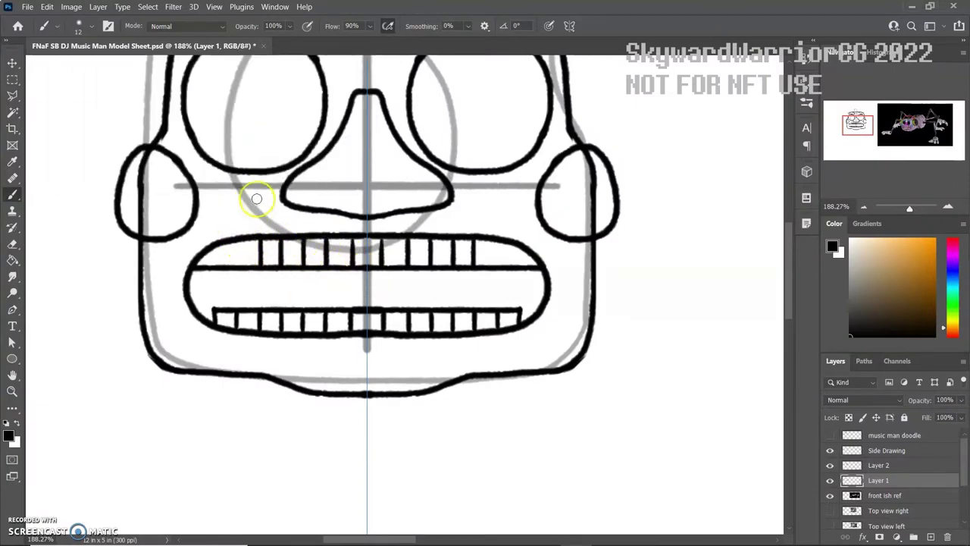
pyautogui.scroll(1, 202, 206)
pyautogui.keyDown('shift'); pyautogui.moveTo(245, 299); pyautogui.dragTo(245, 282); pyautogui.keyUp('shift')
# - Draw the narrow black piano keys in pairs over the dividers of the upper tooth row
pyautogui.moveTo(857, 122)
pyautogui.mouseDown()
pyautogui.moveTo(901, 121)
pyautogui.moveTo(883, 132)
pyautogui.moveTo(857, 123)
pyautogui.mouseUp()
pyautogui.keyDown('shift'); pyautogui.moveTo(349, 307); pyautogui.dragTo(350, 286); pyautogui.keyUp('shift')
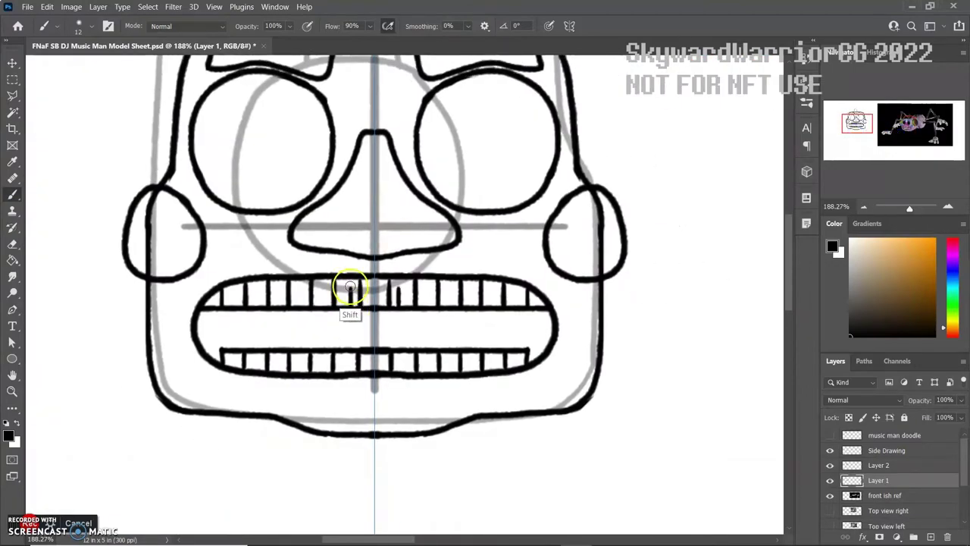
pyautogui.press('shift')
pyautogui.press('shift')
pyautogui.press('shift')
pyautogui.press('shift')
pyautogui.press('shift')
pyautogui.press('Escape')
pyautogui.moveTo(857, 123)
pyautogui.mouseDown()
pyautogui.moveTo(894, 126)
pyautogui.moveTo(857, 129)
pyautogui.mouseUp()
pyautogui.keyDown('shift'); pyautogui.moveTo(349, 214); pyautogui.dragTo(347, 204); pyautogui.keyUp('shift')
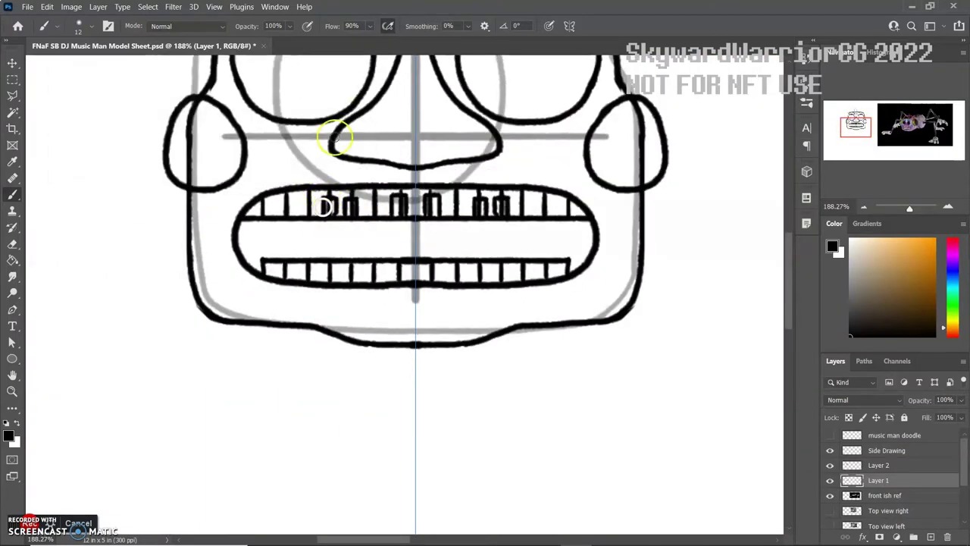
pyautogui.moveTo(281, 215)
pyautogui.keyDown('shift'); pyautogui.mouseDown()
pyautogui.moveTo(280, 199)
pyautogui.moveTo(269, 199)
pyautogui.mouseUp(); pyautogui.keyUp('shift')
pyautogui.click(316, 165)
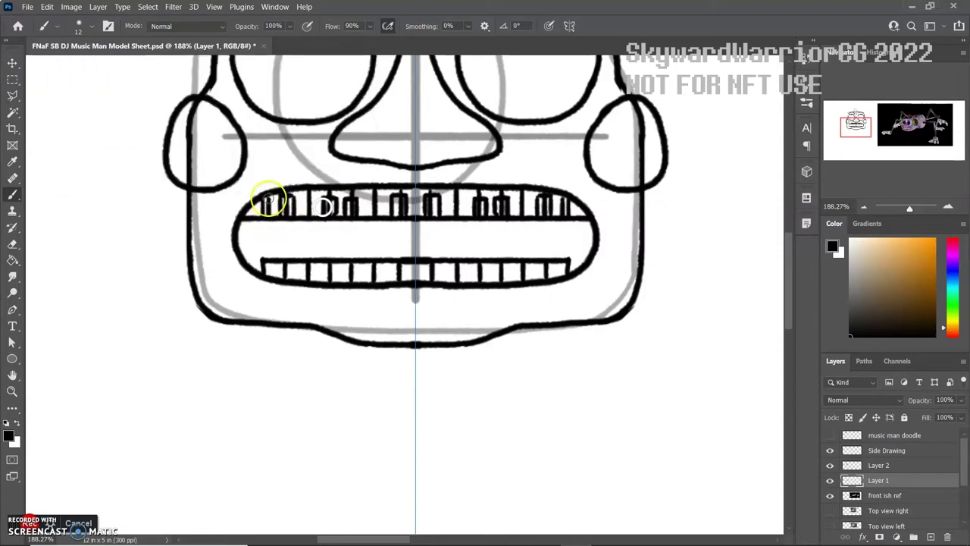
# - Erase the divider lines running through the narrow keys in the upper tooth row
pyautogui.press('e')
pyautogui.keyDown('alt'); pyautogui.scroll(5, 265, 206); pyautogui.keyUp('alt')
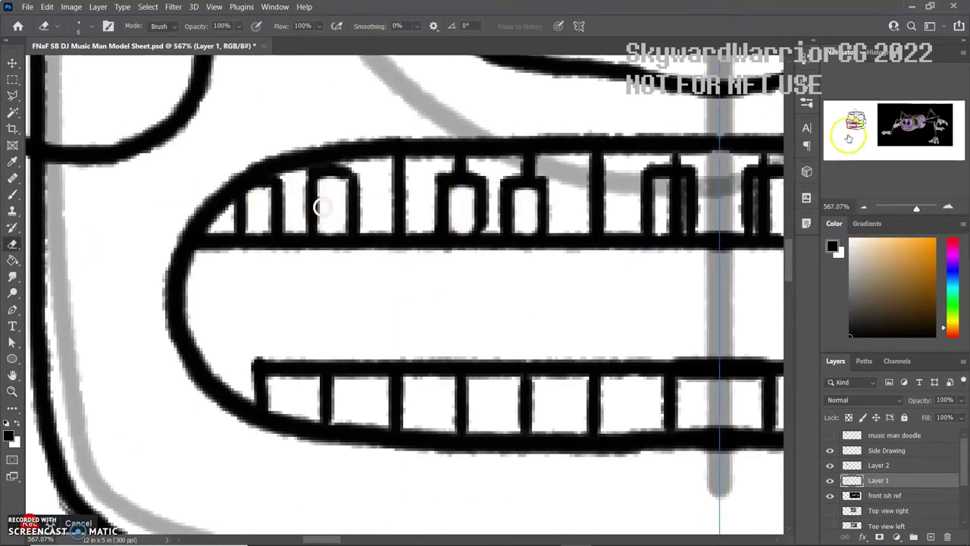
pyautogui.keyDown('ctrl'); pyautogui.hscroll(5, 417, 186); pyautogui.keyUp('ctrl')
pyautogui.moveTo(417, 187)
pyautogui.mouseDown()
pyautogui.moveTo(407, 217)
pyautogui.moveTo(35, 370)
pyautogui.moveTo(106, 351)
pyautogui.moveTo(144, 353)
pyautogui.moveTo(113, 352)
pyautogui.mouseUp()
pyautogui.press('z')
# - Redraw the chin bump with sharper corners and erase its old sloping lines
pyautogui.press('b')
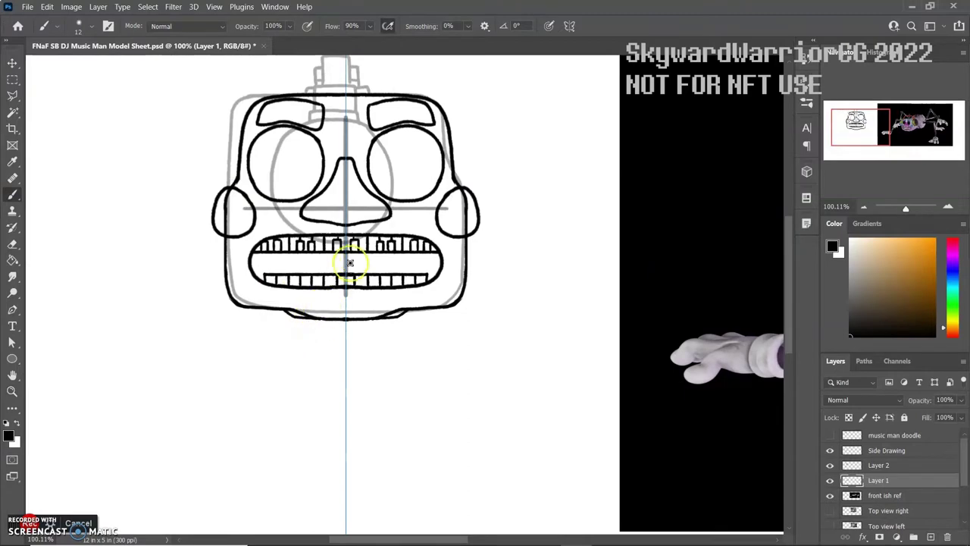
pyautogui.moveTo(860, 127)
pyautogui.mouseDown()
pyautogui.moveTo(886, 133)
pyautogui.moveTo(860, 125)
pyautogui.mouseUp()
pyautogui.press('z')
pyautogui.moveTo(278, 322); pyautogui.dragTo(356, 322)
pyautogui.press('e')
pyautogui.moveTo(235, 267)
pyautogui.mouseDown()
pyautogui.moveTo(212, 263)
pyautogui.moveTo(313, 280)
pyautogui.mouseUp()
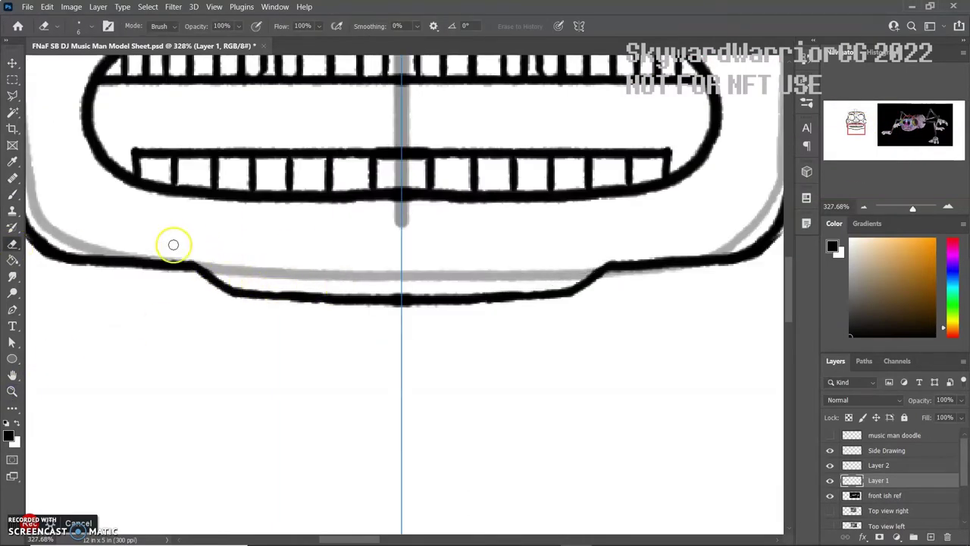
# - Draw the lip outline around the mouth and the vertical chin stripe below it, following the front reference
pyautogui.press('z')
pyautogui.hotkey('ctrl', '0')
pyautogui.keyDown('alt'); pyautogui.scroll(3, 28, 386); pyautogui.keyUp('alt')
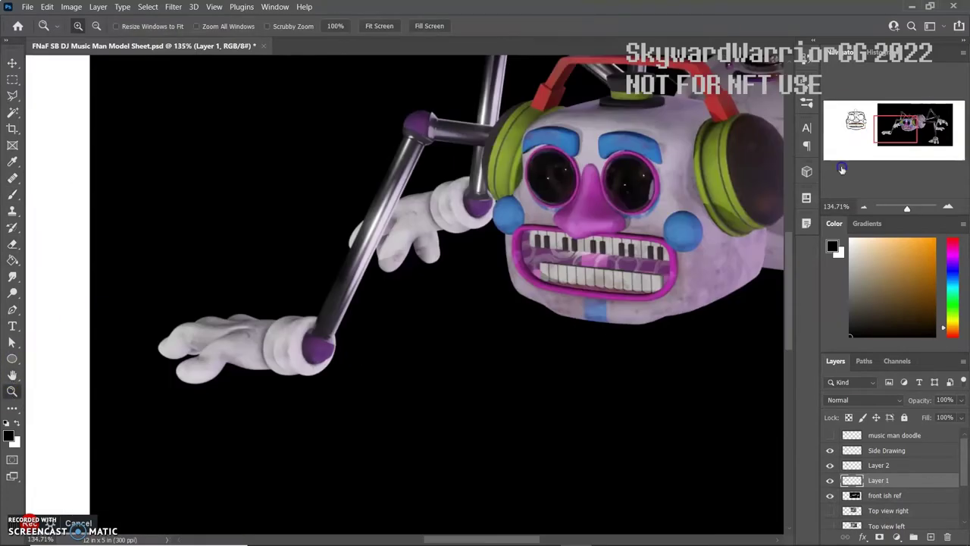
pyautogui.click(14, 194)
pyautogui.moveTo(282, 168); pyautogui.dragTo(220, 162)
pyautogui.hotkey('ctrl', 'z')
pyautogui.press('z')
pyautogui.click(445, 81)
pyautogui.moveTo(426, 212)
pyautogui.mouseDown()
pyautogui.moveTo(255, 214)
pyautogui.moveTo(177, 273)
pyautogui.moveTo(215, 359)
pyautogui.moveTo(400, 373)
pyautogui.moveTo(388, 432)
pyautogui.mouseUp()
pyautogui.press('z')
pyautogui.moveTo(184, 228)
pyautogui.mouseDown()
pyautogui.moveTo(227, 189)
pyautogui.moveTo(274, 122)
pyautogui.mouseUp()
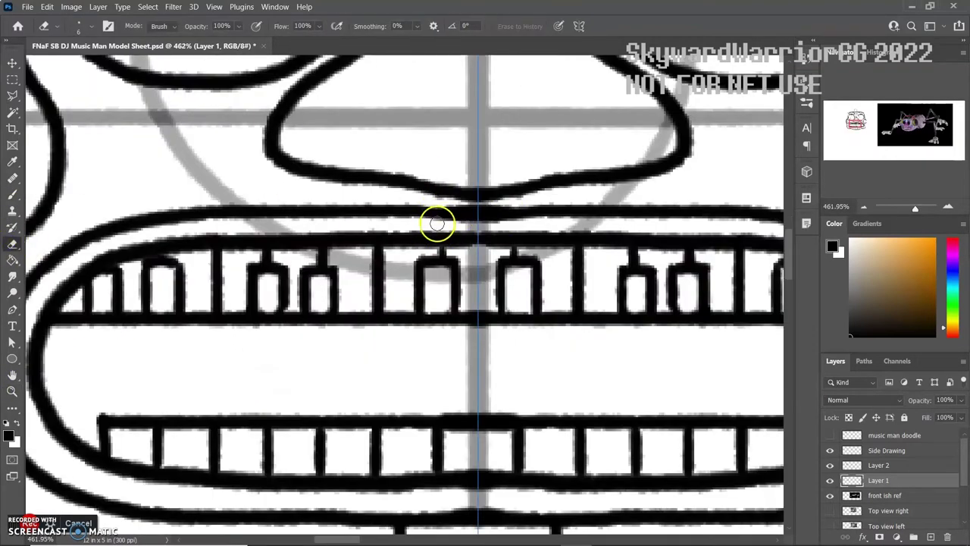
# - Erase the head outline running through the round cheek balls on the front view
pyautogui.press('z')
pyautogui.hotkey('ctrl', '0')
pyautogui.click(454, 296)
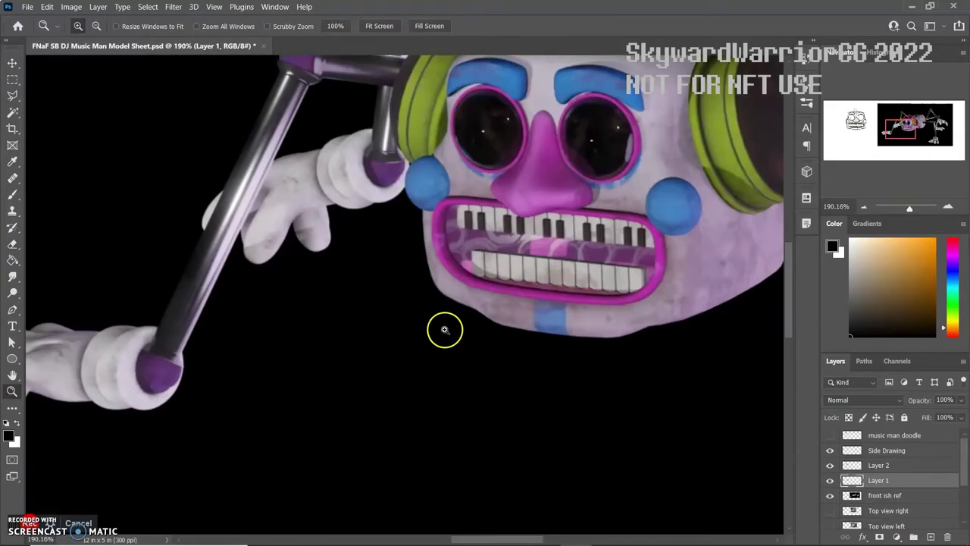
pyautogui.click(857, 123)
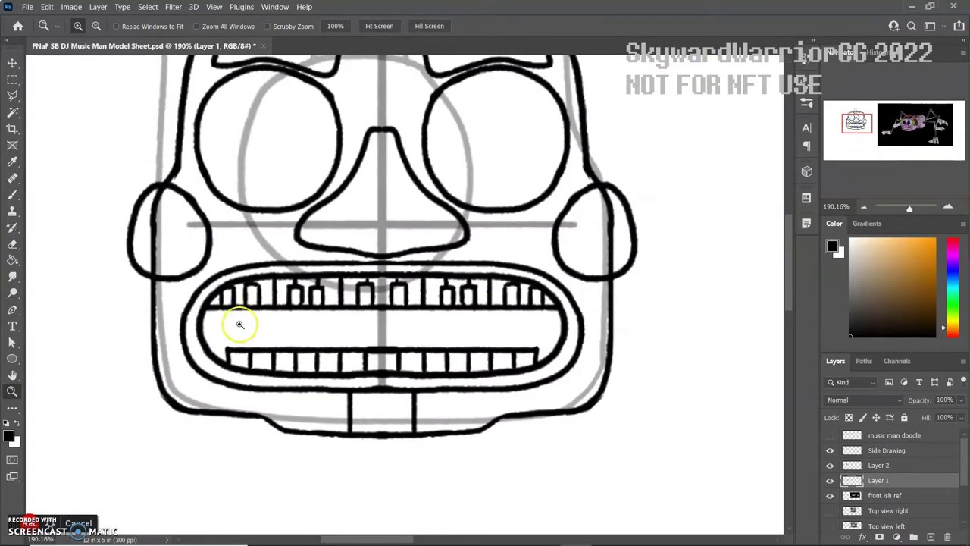
pyautogui.press('e')
pyautogui.moveTo(163, 195); pyautogui.dragTo(153, 235)
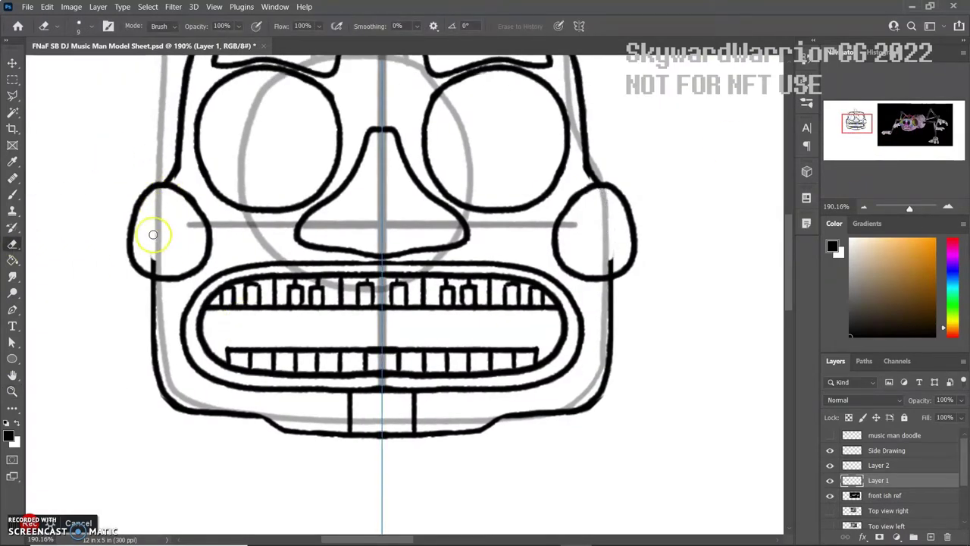
# - Draw the small top hat above the front-view head, with a flat brim, a flared crown and a hat band
pyautogui.moveTo(856, 123)
pyautogui.mouseDown()
pyautogui.moveTo(913, 121)
pyautogui.moveTo(890, 135)
pyautogui.moveTo(904, 131)
pyautogui.moveTo(860, 117)
pyautogui.mouseUp()
pyautogui.press('b')
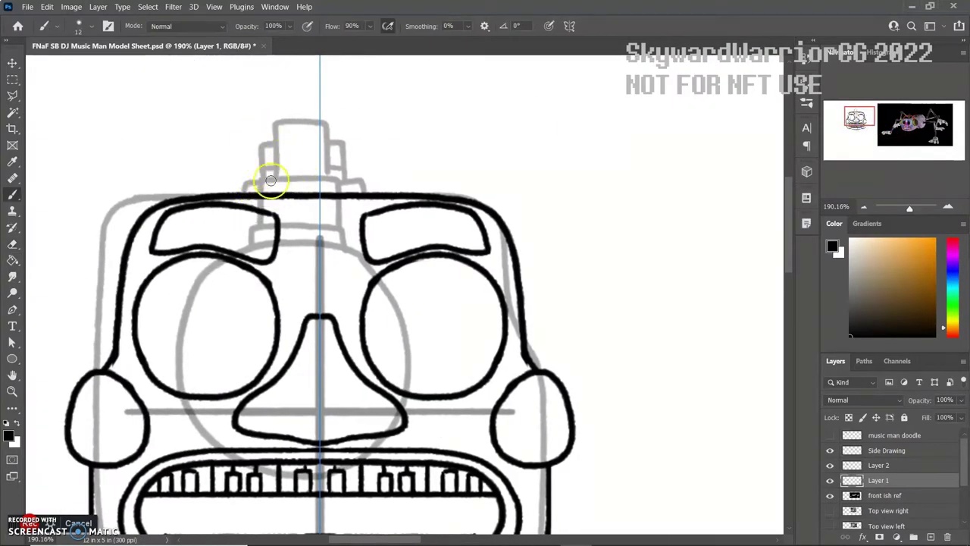
pyautogui.moveTo(254, 185); pyautogui.dragTo(384, 188)
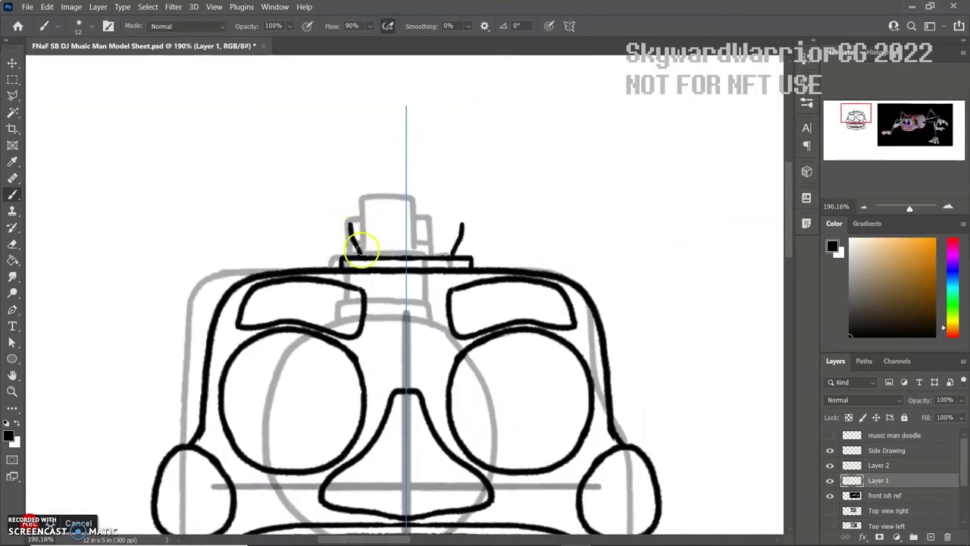
pyautogui.hotkey('ctrl', 'z')
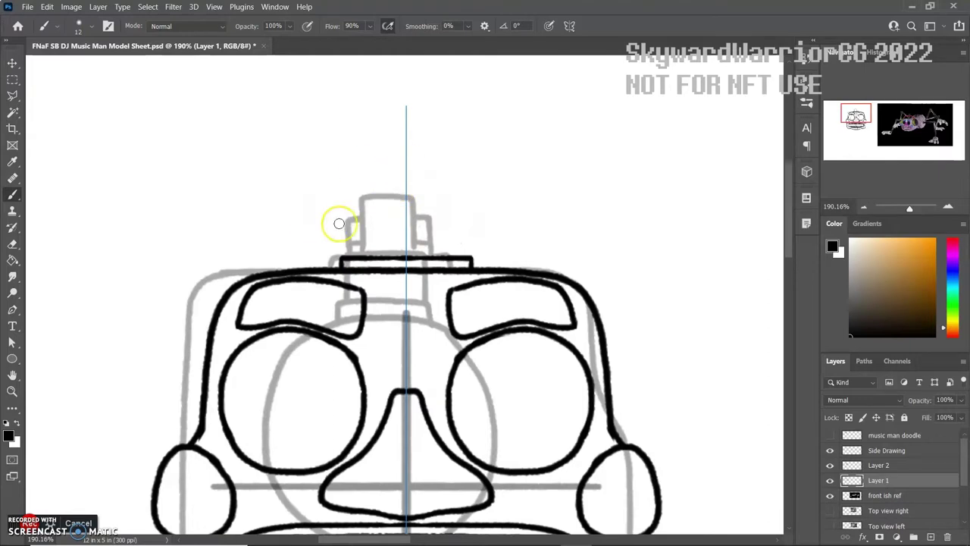
pyautogui.moveTo(348, 226)
pyautogui.mouseDown()
pyautogui.moveTo(390, 223)
pyautogui.moveTo(402, 234)
pyautogui.mouseUp()
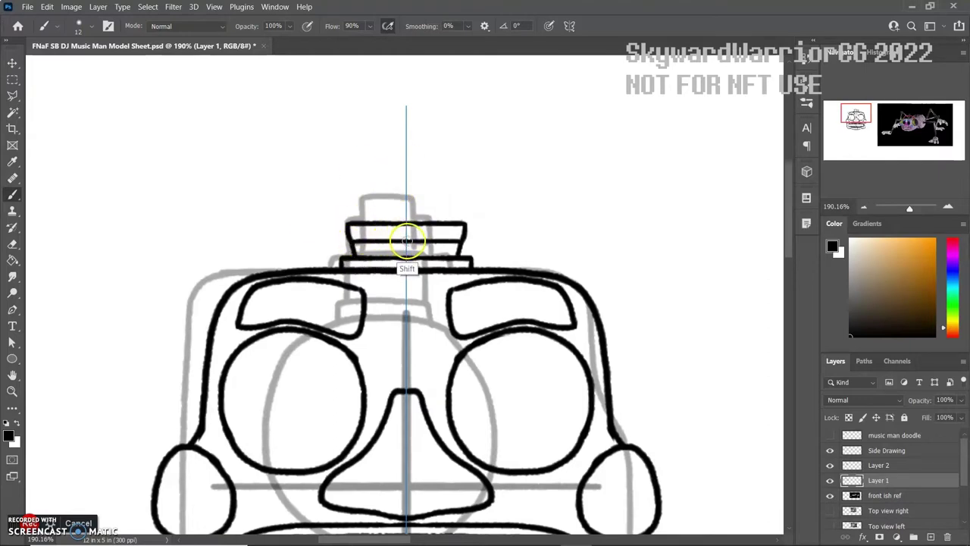
# - Redraw the hat's crown and band with inward-curving sides, following the front reference
pyautogui.press('z')
pyautogui.hotkey('ctrl', '0')
pyautogui.moveTo(372, 169); pyautogui.dragTo(555, 339)
pyautogui.moveTo(905, 131)
pyautogui.mouseDown()
pyautogui.moveTo(901, 121)
pyautogui.moveTo(860, 121)
pyautogui.mouseUp()
pyautogui.press('b')
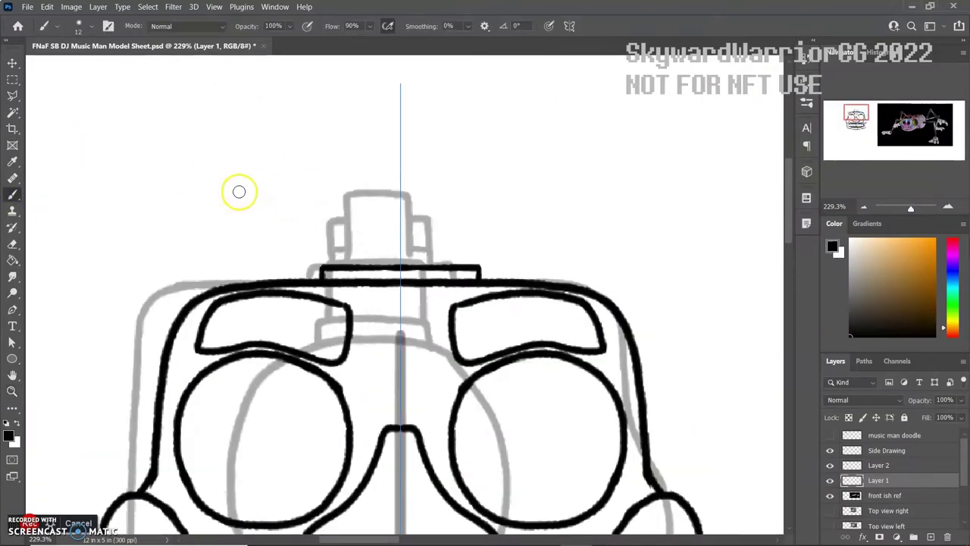
pyautogui.moveTo(340, 267); pyautogui.dragTo(321, 217)
pyautogui.hotkey('ctrl', 'z')
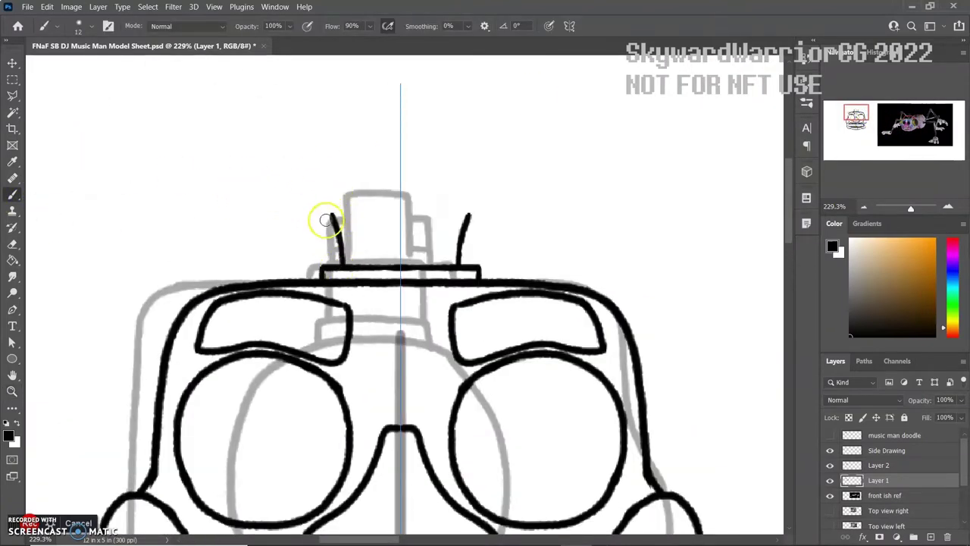
pyautogui.hotkey('ctrl', 'z')
# - Draw the slanted headphone pad outlines on both sides of the front-view head
pyautogui.press('z')
pyautogui.hotkey('ctrl', '0')
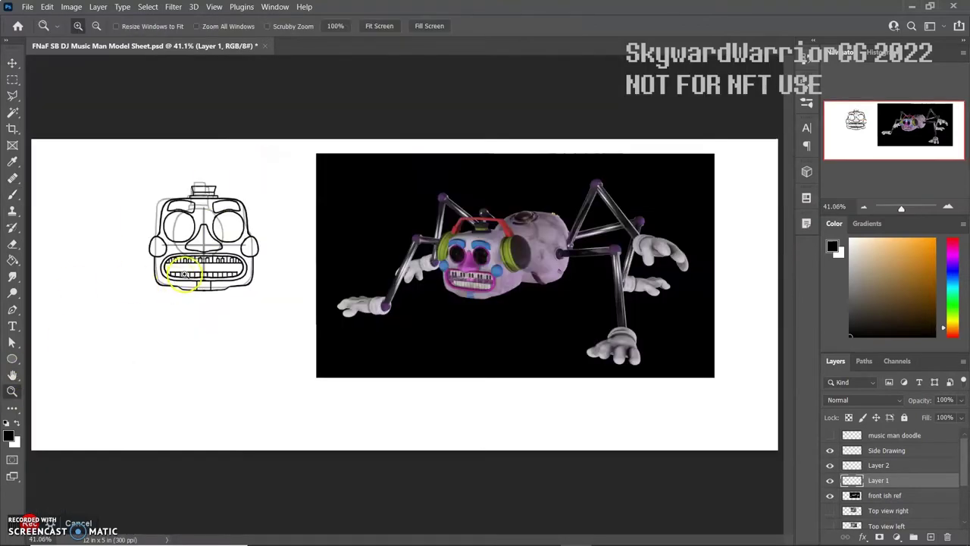
pyautogui.moveTo(242, 175); pyautogui.dragTo(158, 296)
pyautogui.moveTo(856, 121)
pyautogui.mouseDown()
pyautogui.moveTo(905, 129)
pyautogui.moveTo(855, 121)
pyautogui.mouseUp()
pyautogui.click(13, 194)
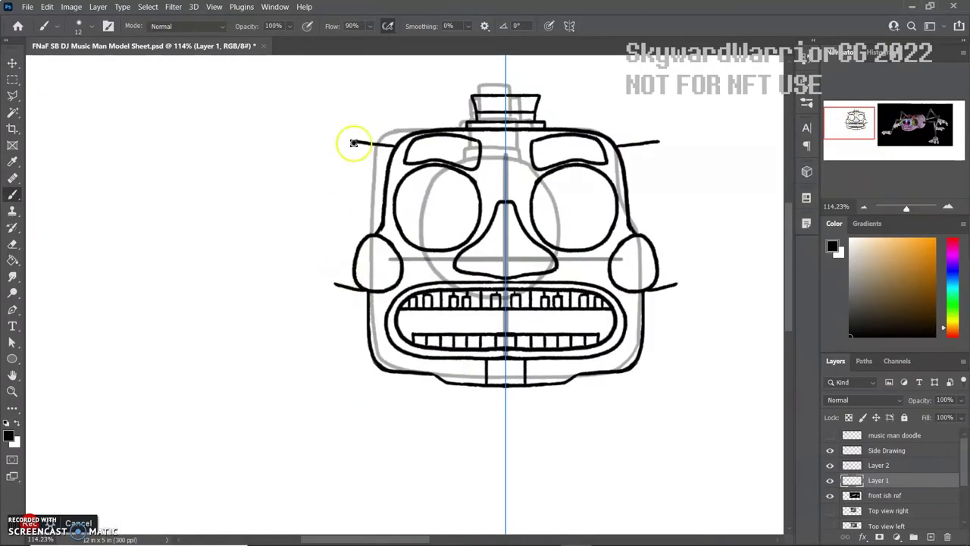
pyautogui.moveTo(353, 142)
pyautogui.mouseDown()
pyautogui.moveTo(333, 228)
pyautogui.moveTo(355, 286)
pyautogui.mouseUp()
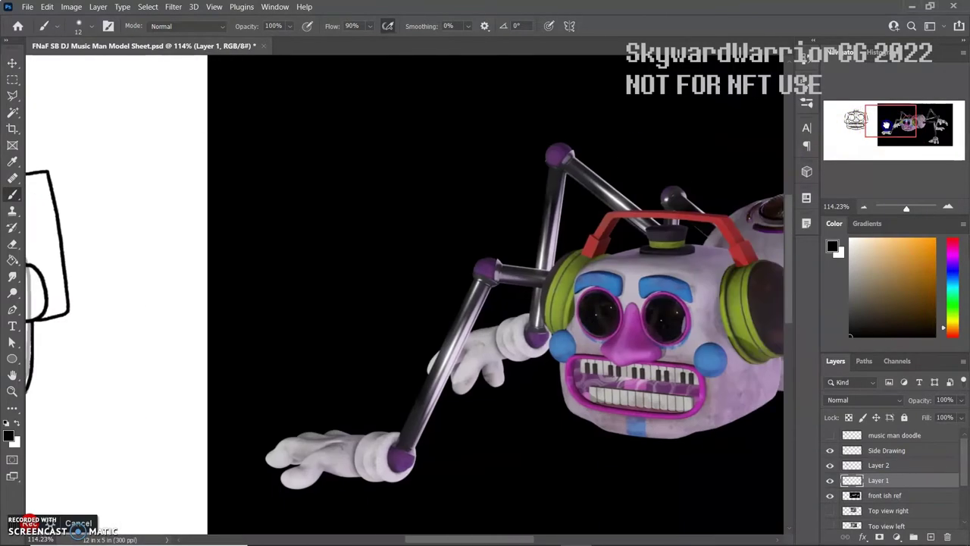
# - Draw two slanted dividing lines down each headphone pad, splitting it into three strips as in the reference
pyautogui.moveTo(310, 159)
pyautogui.mouseDown()
pyautogui.moveTo(303, 190)
pyautogui.moveTo(330, 163)
pyautogui.mouseUp()
pyautogui.hotkey('ctrl', 'z')
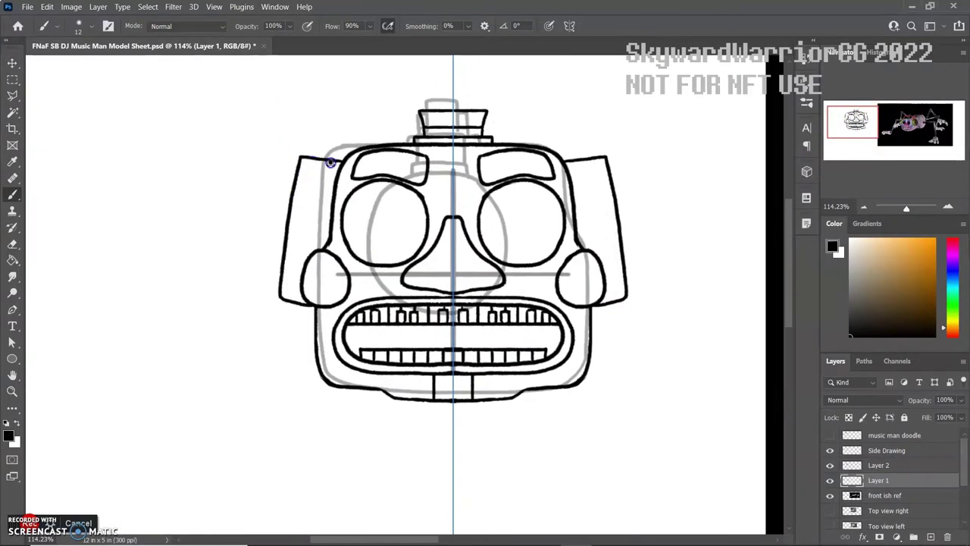
pyautogui.hotkey('ctrl', 'z')
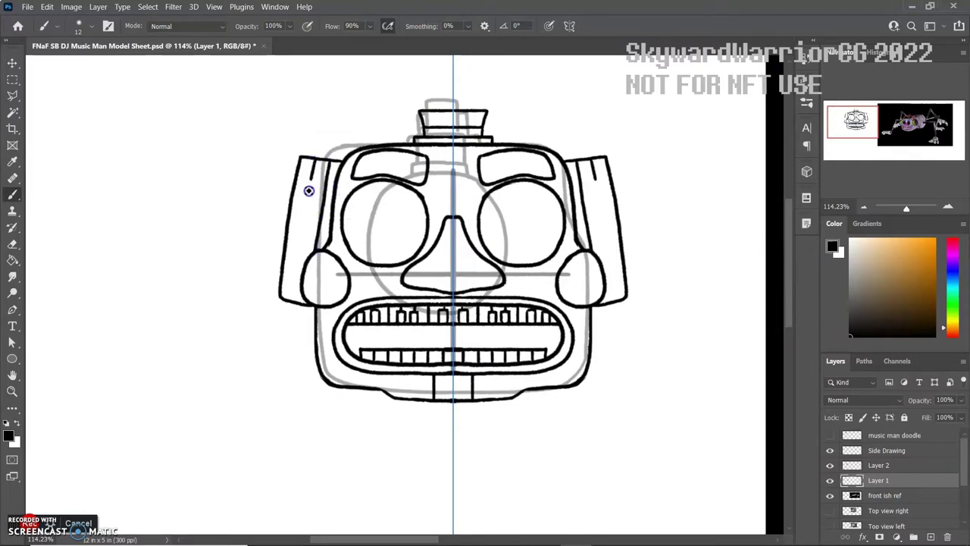
pyautogui.moveTo(308, 190); pyautogui.dragTo(296, 300)
# - Recess the top edge of each headphone pad's middle strip and erase the old edge above it
pyautogui.press('e')
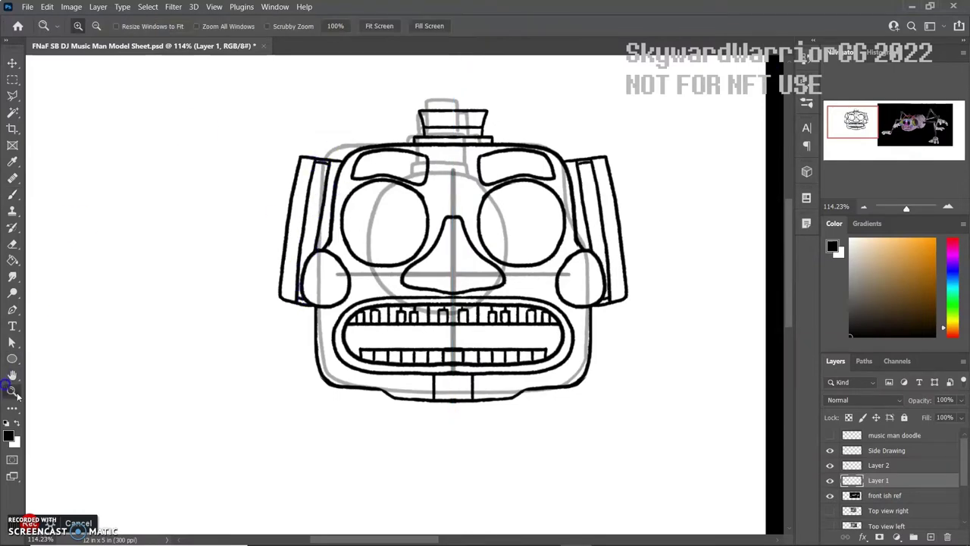
pyautogui.keyDown('alt'); pyautogui.scroll(5, 303, 132); pyautogui.keyUp('alt')
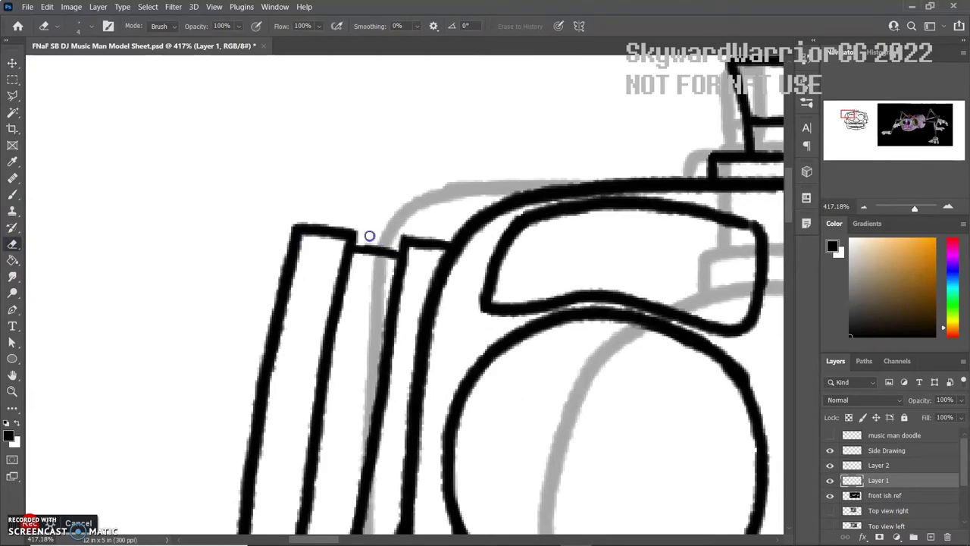
pyautogui.scroll(-5, 386, 265)
# - Draw the rounded outer ear cups on the outside of the headphone pads
pyautogui.press('z')
pyautogui.moveTo(315, 357); pyautogui.dragTo(188, 221)
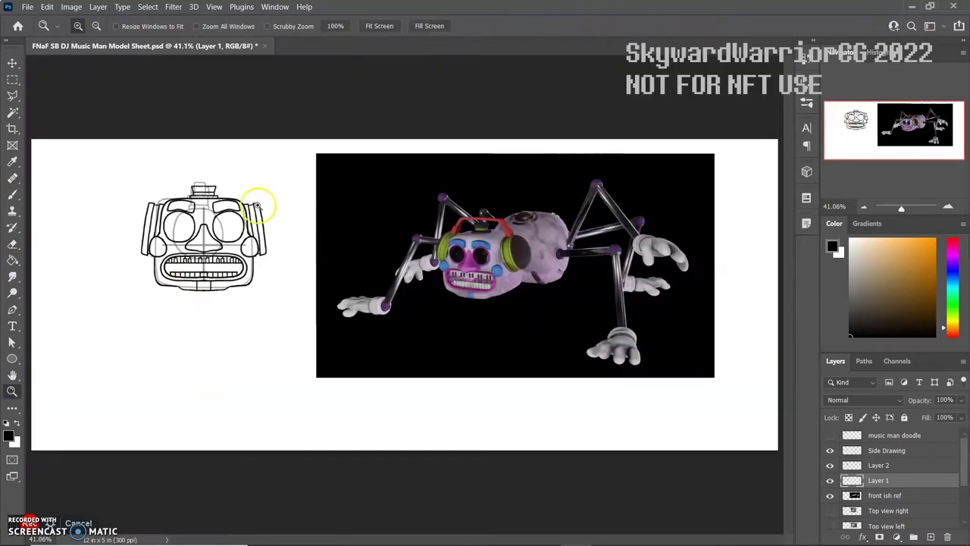
pyautogui.keyDown('alt'); pyautogui.scroll(5, 515, 223); pyautogui.keyUp('alt')
pyautogui.keyDown('alt'); pyautogui.scroll(-3, 514, 223); pyautogui.keyUp('alt')
pyautogui.keyDown('alt'); pyautogui.scroll(4, 45, 191); pyautogui.keyUp('alt')
pyautogui.press('b')
pyautogui.moveTo(405, 138)
pyautogui.mouseDown()
pyautogui.moveTo(298, 217)
pyautogui.moveTo(341, 393)
pyautogui.mouseUp()
pyautogui.hotkey('ctrl', 'z')
pyautogui.moveTo(401, 139)
pyautogui.mouseDown()
pyautogui.moveTo(311, 354)
pyautogui.moveTo(356, 409)
pyautogui.mouseUp()
# - Draw the headband brackets on top of the headphone pads, raise their top edges and erase the old ones
pyautogui.doubleClick(12, 374)
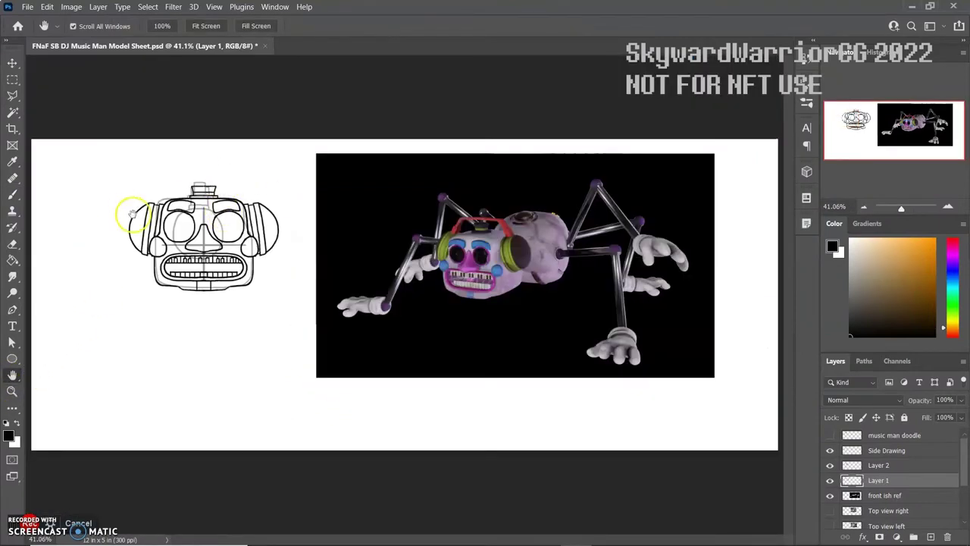
pyautogui.click(12, 391)
pyautogui.moveTo(482, 190); pyautogui.dragTo(475, 245)
pyautogui.moveTo(899, 128); pyautogui.dragTo(856, 119)
pyautogui.click(12, 194)
pyautogui.moveTo(416, 184)
pyautogui.mouseDown()
pyautogui.moveTo(353, 202)
pyautogui.moveTo(348, 250)
pyautogui.mouseUp()
pyautogui.moveTo(417, 186); pyautogui.dragTo(428, 247)
pyautogui.moveTo(908, 119); pyautogui.dragTo(859, 119)
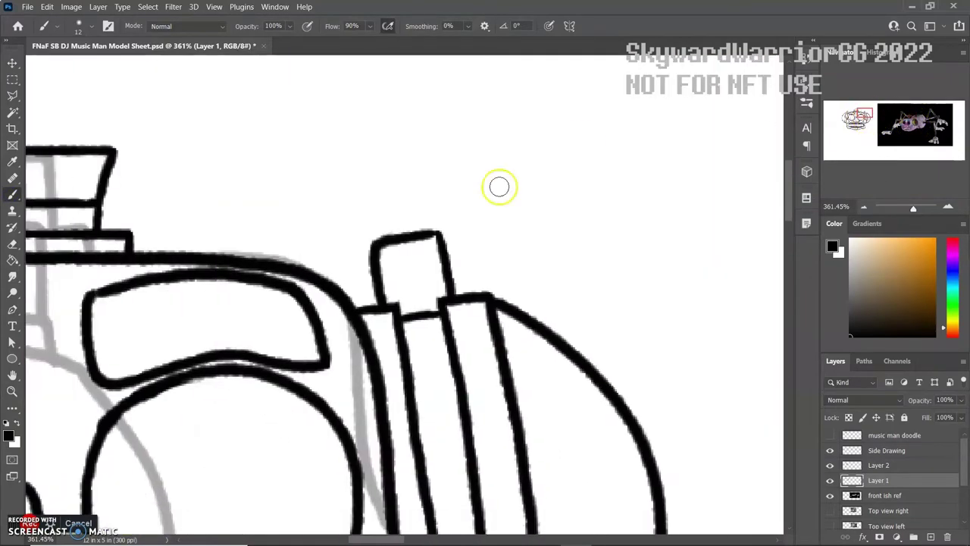
pyautogui.moveTo(433, 212); pyautogui.dragTo(367, 242)
pyautogui.click(12, 243)
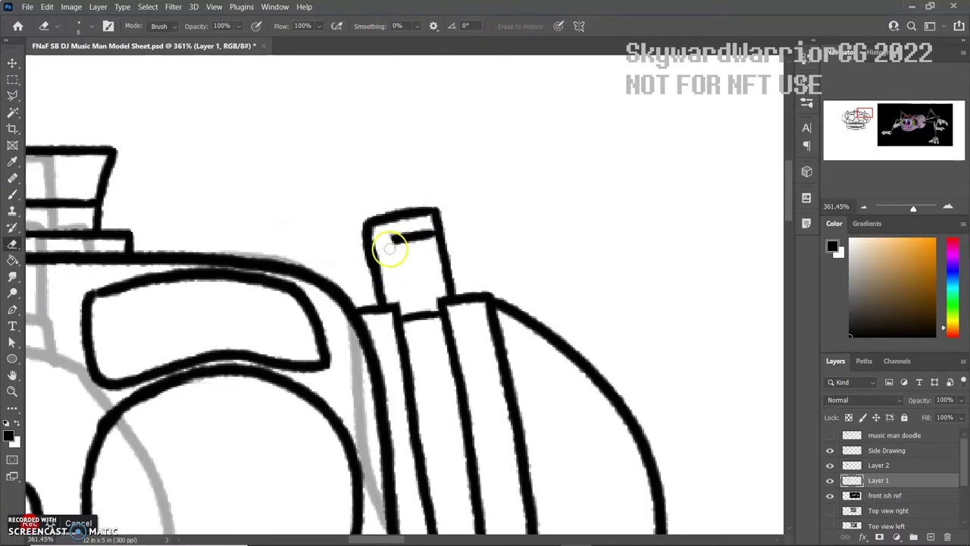
# - Draw the double-line headband arching over the hat between the two headphone brackets
pyautogui.press('z')
pyautogui.moveTo(427, 240); pyautogui.dragTo(184, 199)
pyautogui.moveTo(125, 262); pyautogui.dragTo(271, 108)
pyautogui.click(850, 117)
pyautogui.press('b')
pyautogui.moveTo(196, 200); pyautogui.dragTo(174, 277)
pyautogui.moveTo(219, 218); pyautogui.dragTo(191, 288)
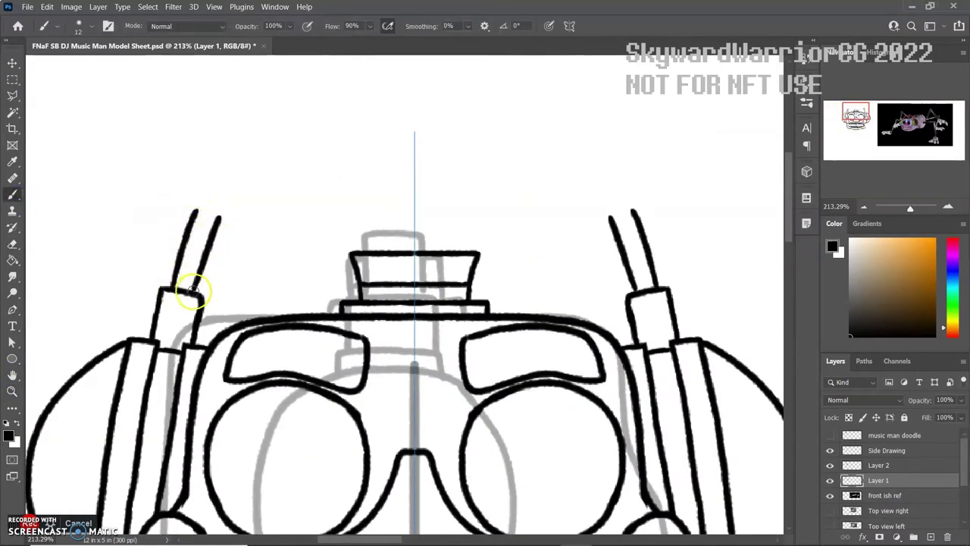
pyautogui.moveTo(199, 199); pyautogui.dragTo(277, 185)
pyautogui.keyDown('shift'); pyautogui.click(554, 184); pyautogui.keyUp('shift')
pyautogui.moveTo(210, 217); pyautogui.dragTo(376, 202)
pyautogui.click(12, 391)
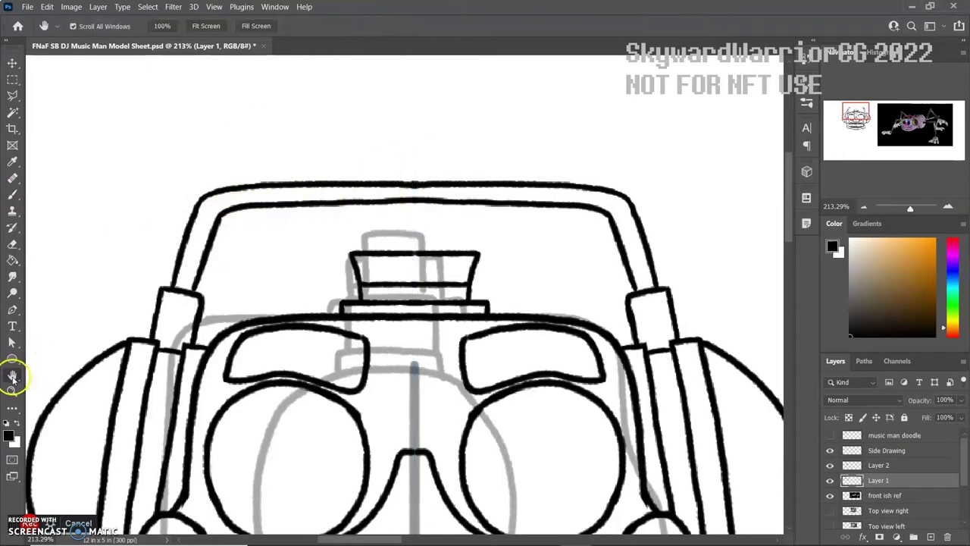
# - Select the headband of the front view and nudge it down closer to the hat, then deselect it
pyautogui.hotkey('ctrl', '0')
pyautogui.moveTo(274, 146); pyautogui.dragTo(131, 233)
pyautogui.click(12, 95)
pyautogui.moveTo(587, 183)
pyautogui.mouseDown()
pyautogui.moveTo(129, 221)
pyautogui.moveTo(485, 270)
pyautogui.moveTo(603, 215)
pyautogui.mouseUp()
pyautogui.press('v')
pyautogui.press('Down')
pyautogui.press('Down')
pyautogui.press('Down')
pyautogui.press('Down')
pyautogui.press('Down')
pyautogui.press('Down')
pyautogui.press('Down')
pyautogui.press('Down')
pyautogui.press('Down')
pyautogui.press('Down')
pyautogui.press('Down')
pyautogui.press('Down')
pyautogui.hotkey('ctrl', 'd')
# - Clean up the joints where the lowered headband meets the headphone brackets by redrawing and erasing overlapping lines
pyautogui.press('e')
pyautogui.moveTo(184, 282)
pyautogui.mouseDown()
pyautogui.moveTo(200, 296)
pyautogui.moveTo(190, 292)
pyautogui.mouseUp()
pyautogui.click(14, 198)
pyautogui.press('e')
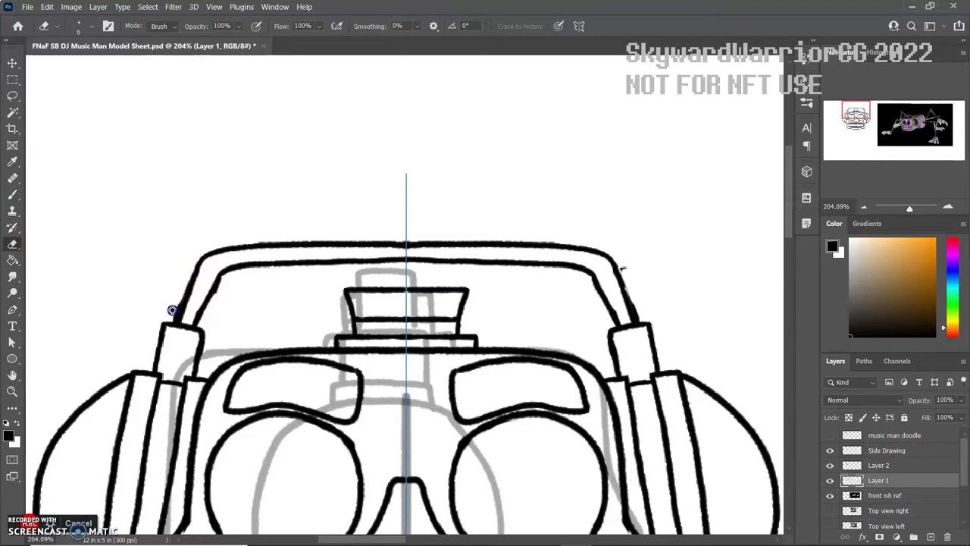
# - Rename Layer 1 as "Front Drawing" and Layer 2 as "front face plan"
pyautogui.press('z')
pyautogui.hotkey('ctrl', '0')
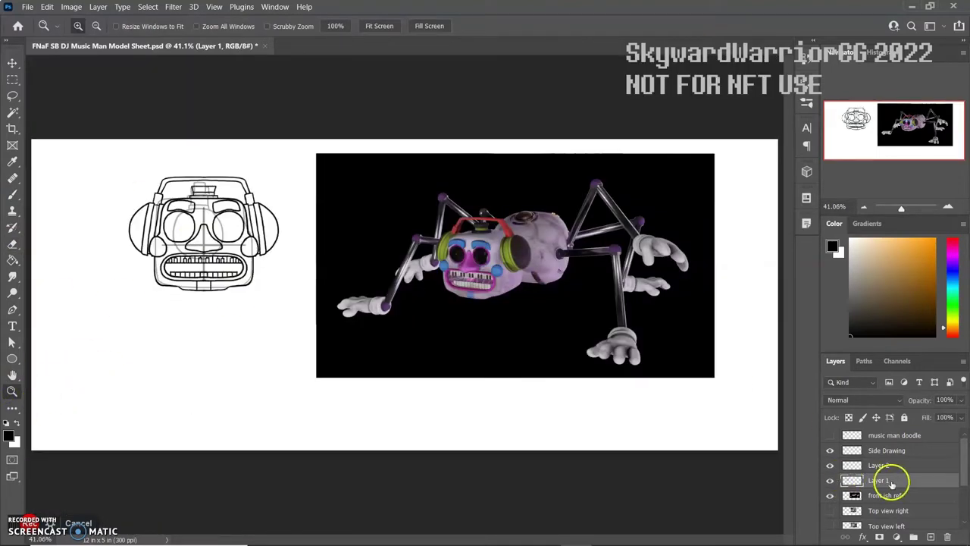
pyautogui.write('Drawing')
pyautogui.click(851, 464)
pyautogui.write('front f')
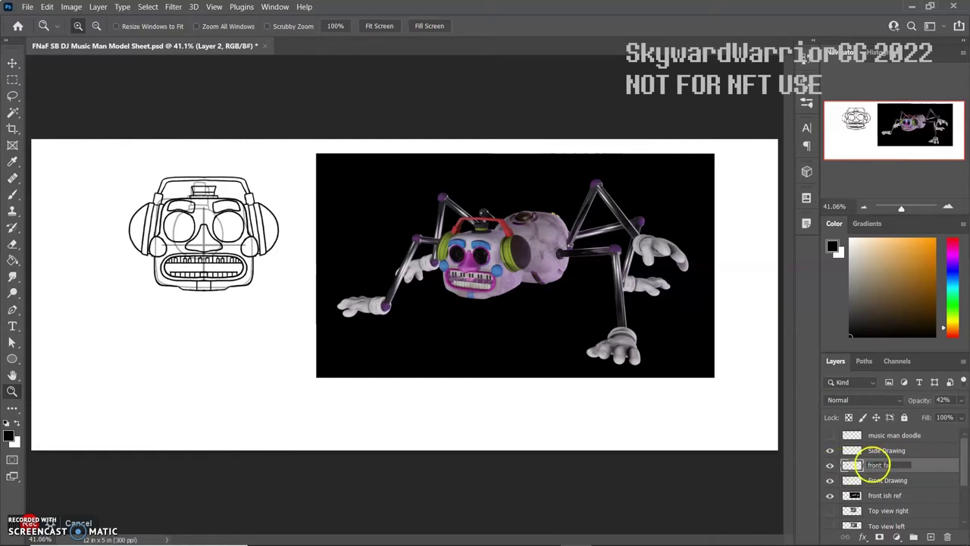
pyautogui.write('ace plan')
pyautogui.press('Return')
# - Put the front face plan layer below Front Drawing, hide it and the front ish ref layer, and show the Side view reference
pyautogui.click(16, 60)
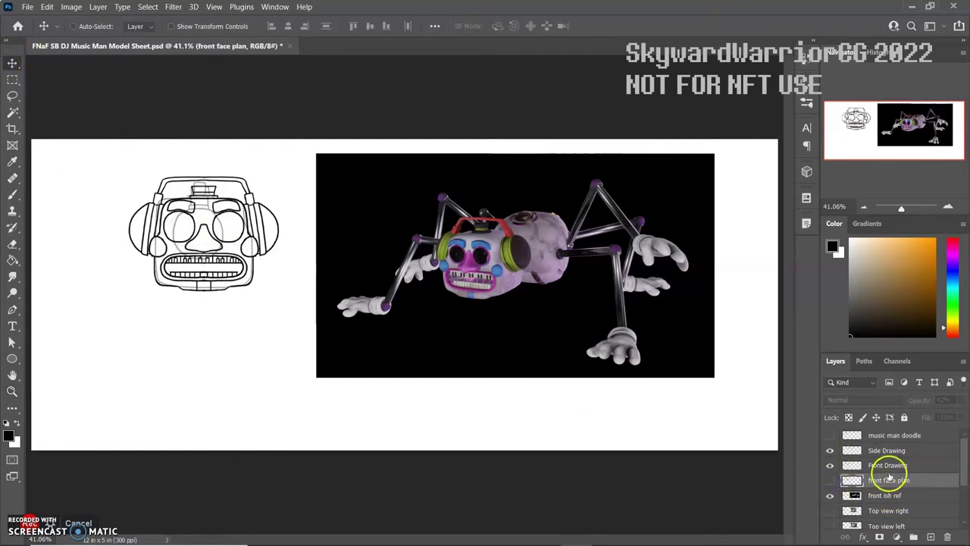
pyautogui.click(893, 494)
pyautogui.scroll(-3, 886, 500)
pyautogui.click(891, 493)
pyautogui.click(829, 430)
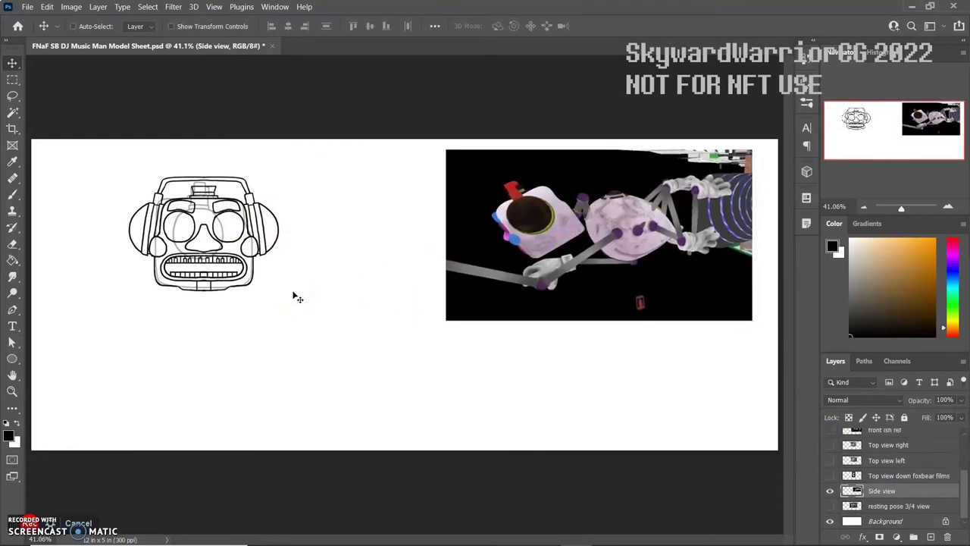
# - Move the Front Drawing head sideways toward the reference so it sits beside the side-view head
pyautogui.scroll(2, 883, 469)
pyautogui.click(883, 458)
pyautogui.moveTo(75, 188)
pyautogui.mouseDown()
pyautogui.moveTo(288, 207)
pyautogui.moveTo(280, 210)
pyautogui.mouseUp()
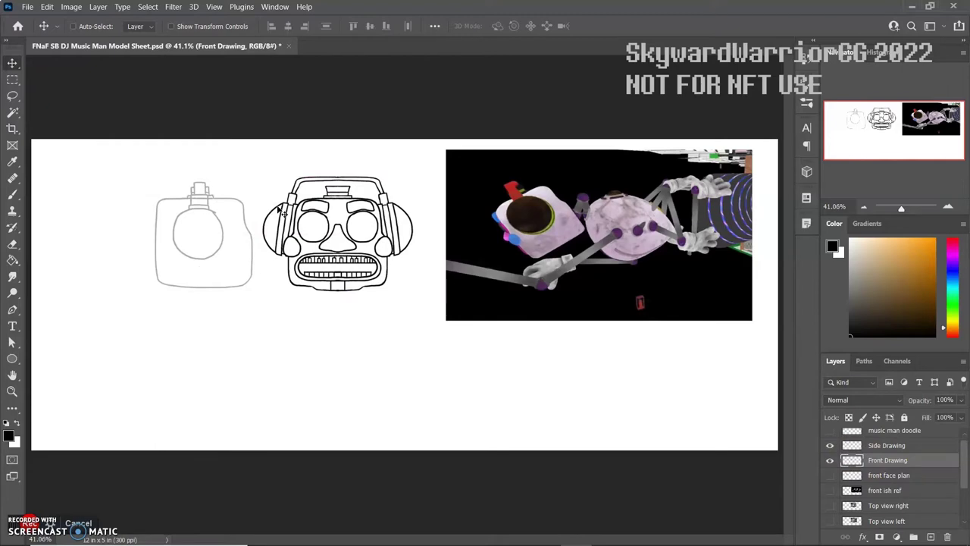
pyautogui.moveTo(279, 211); pyautogui.dragTo(235, 212)
# - Restore the Side Drawing layer to 100% opacity and lower the Front Drawing layer to 29%
pyautogui.press('z')
pyautogui.click(353, 210)
pyautogui.click(894, 445)
pyautogui.press('0')
pyautogui.hotkey('alt', '[')
pyautogui.press('2')
pyautogui.press('9')
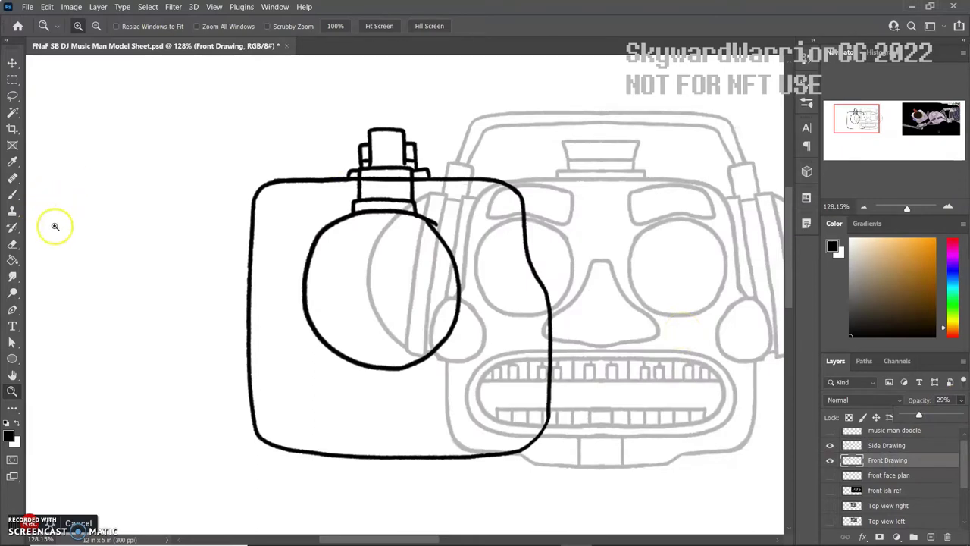
# - Lasso the side view's headphone cup and headband, leaving the head's top line out, and target the Side Drawing layer
pyautogui.click(13, 244)
pyautogui.click(12, 95)
pyautogui.moveTo(453, 396); pyautogui.dragTo(449, 388)
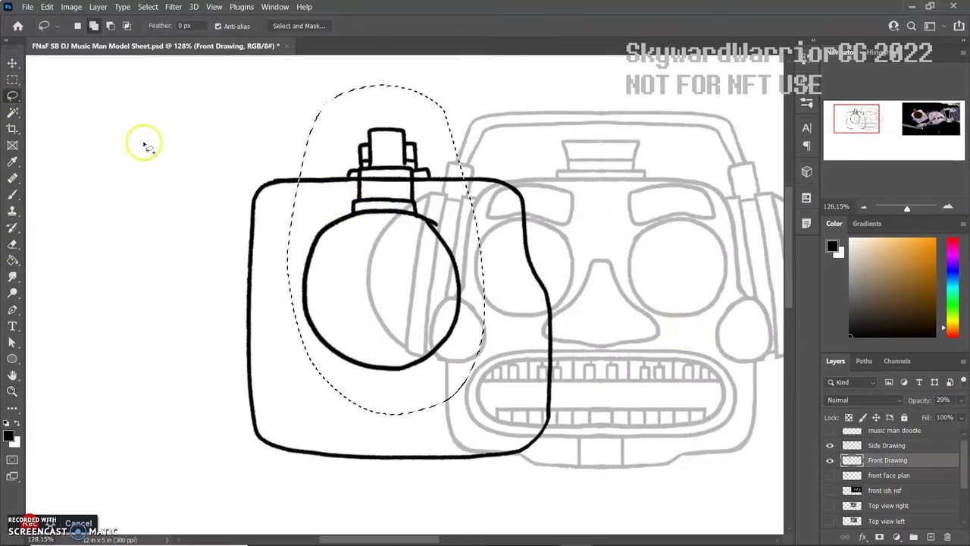
pyautogui.moveTo(350, 179)
pyautogui.mouseDown()
pyautogui.moveTo(386, 160)
pyautogui.moveTo(422, 174)
pyautogui.moveTo(364, 191)
pyautogui.moveTo(353, 181)
pyautogui.mouseUp()
pyautogui.press('v')
pyautogui.click(939, 445)
# - Refine the selection to exclude the hat parts and raise the side-view headphones about 0.07 in to match the front view
pyautogui.moveTo(413, 197); pyautogui.dragTo(416, 195)
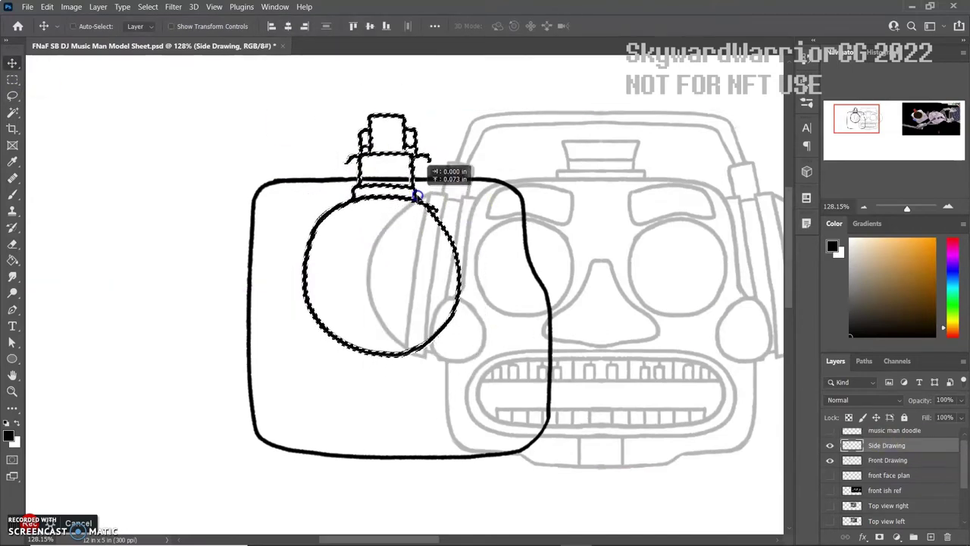
pyautogui.moveTo(415, 196); pyautogui.dragTo(415, 209)
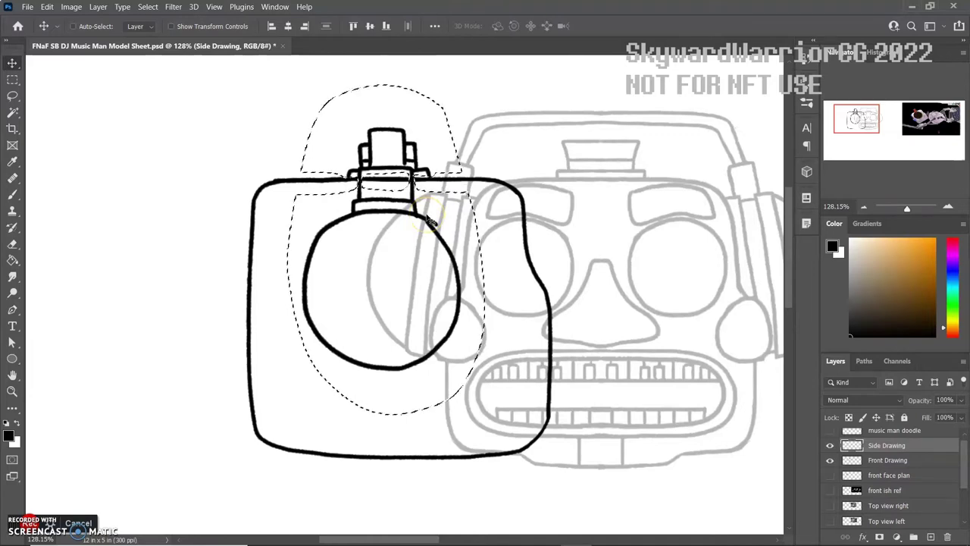
pyautogui.press('l')
pyautogui.moveTo(367, 162)
pyautogui.mouseDown()
pyautogui.moveTo(329, 143)
pyautogui.moveTo(472, 139)
pyautogui.moveTo(315, 156)
pyautogui.mouseUp()
pyautogui.press('v')
pyautogui.moveTo(408, 136); pyautogui.dragTo(410, 118)
pyautogui.hotkey('ctrl', 'd')
# - Turn off paint symmetry, extend the side-view headband bracket down to the ear cup and erase the stray lines inside it
pyautogui.press('e')
pyautogui.click(579, 26)
pyautogui.click(407, 163)
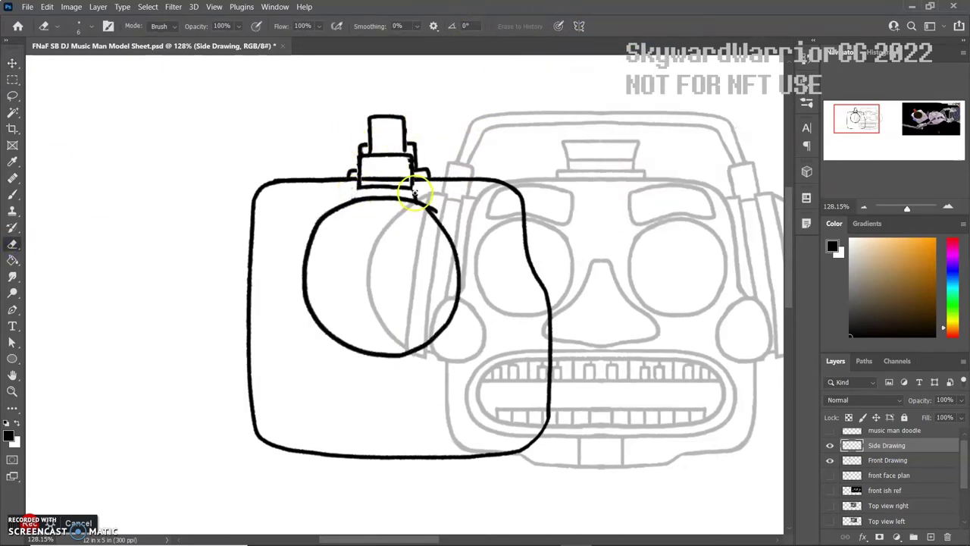
pyautogui.press('b')
pyautogui.click(12, 242)
pyautogui.moveTo(350, 184); pyautogui.dragTo(403, 174)
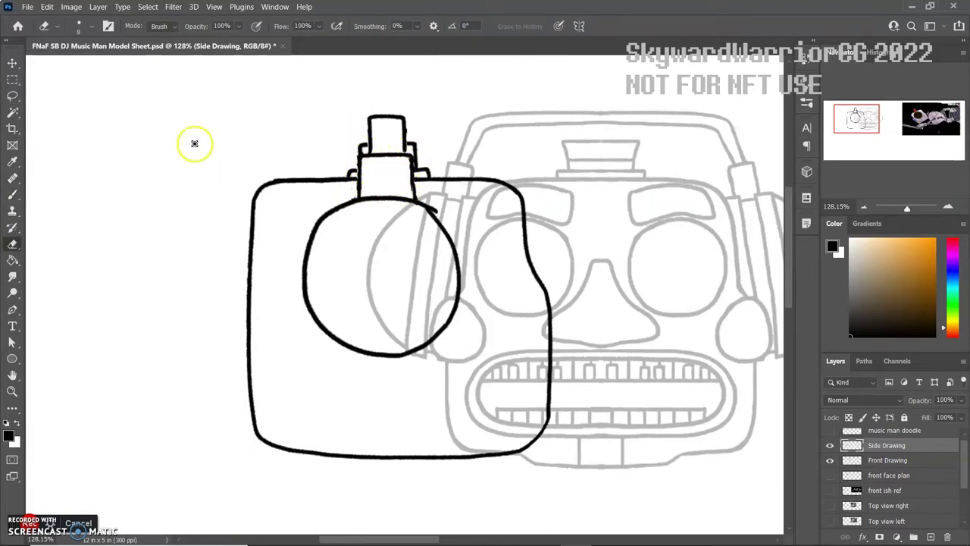
# - Draw the cheek ball on the side-view head's front edge, level with the front view's, and erase the outline inside it
pyautogui.press('b')
pyautogui.moveTo(248, 294)
pyautogui.mouseDown()
pyautogui.moveTo(229, 335)
pyautogui.moveTo(249, 295)
pyautogui.mouseUp()
pyautogui.press('e')
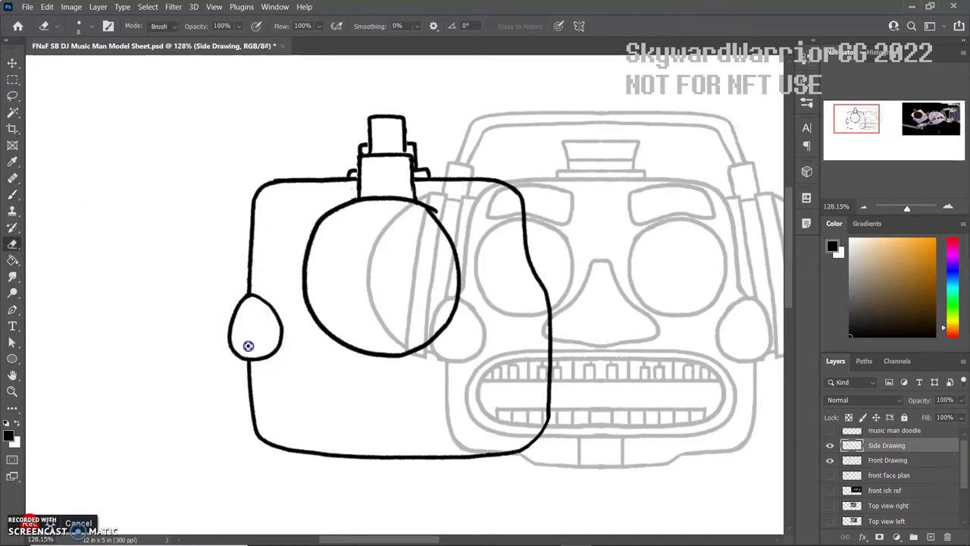
# - Move the Side view reference layer horizontally to the left until it sits beside the side-view head
pyautogui.press('h')
pyautogui.click(468, 306)
pyautogui.press('z')
pyautogui.moveTo(224, 171); pyautogui.dragTo(81, 346)
pyautogui.scroll(-2, 894, 485)
pyautogui.click(882, 492)
pyautogui.press('v')
pyautogui.keyDown('shift'); pyautogui.moveTo(515, 230); pyautogui.dragTo(322, 230); pyautogui.keyUp('shift')
pyautogui.press('z')
pyautogui.moveTo(118, 136); pyautogui.dragTo(370, 340)
pyautogui.press('b')
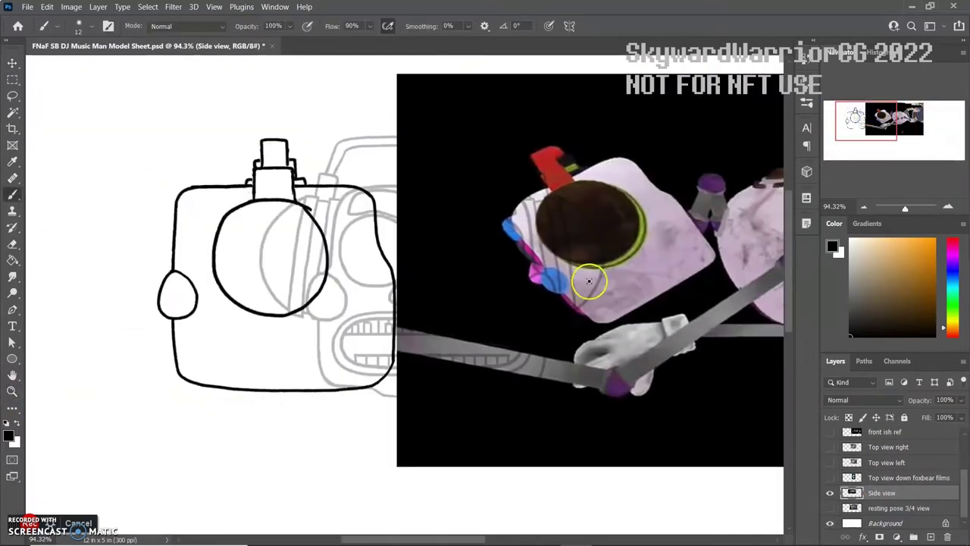
# - Sketch a first eyebrow and eye on the Side Drawing layer, along the head's front edge above the cheek ball
pyautogui.scroll(3, 892, 469)
pyautogui.click(892, 461)
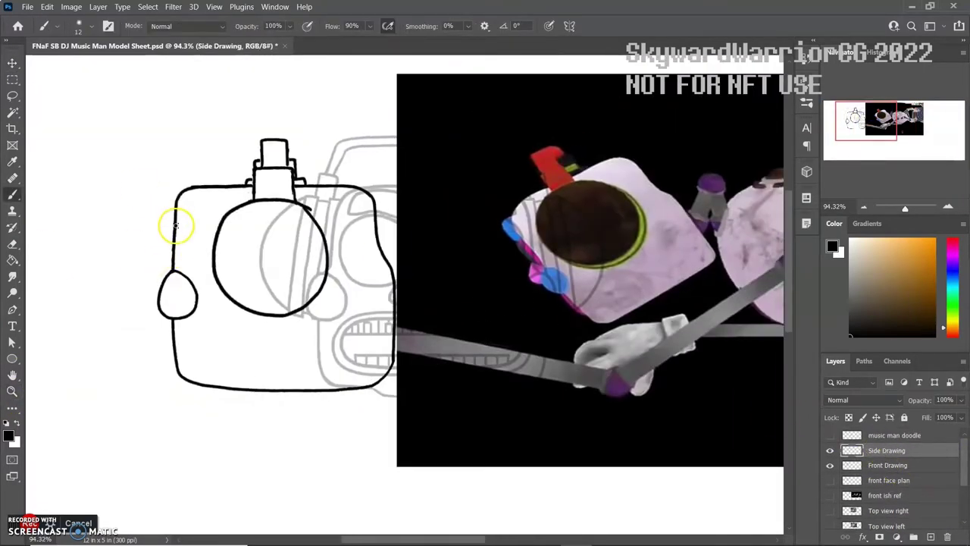
pyautogui.moveTo(175, 197)
pyautogui.mouseDown()
pyautogui.moveTo(162, 227)
pyautogui.moveTo(175, 233)
pyautogui.mouseUp()
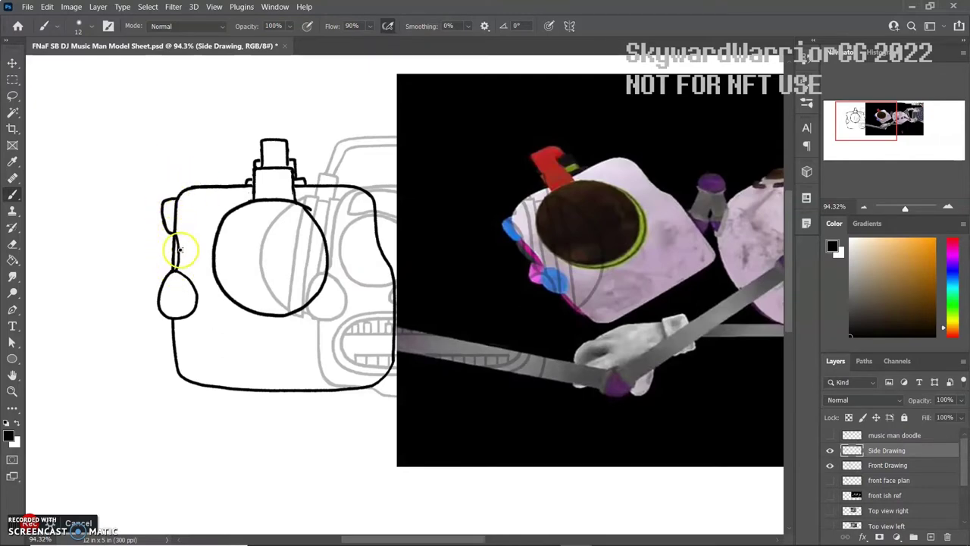
# - Move the Front Drawing layer left so the faded front head lies behind the side-view head as a height guide
pyautogui.click(12, 62)
pyautogui.moveTo(392, 162)
pyautogui.keyDown('ctrl'); pyautogui.mouseDown()
pyautogui.moveTo(336, 162)
pyautogui.moveTo(231, 195)
pyautogui.mouseUp(); pyautogui.keyUp('ctrl')
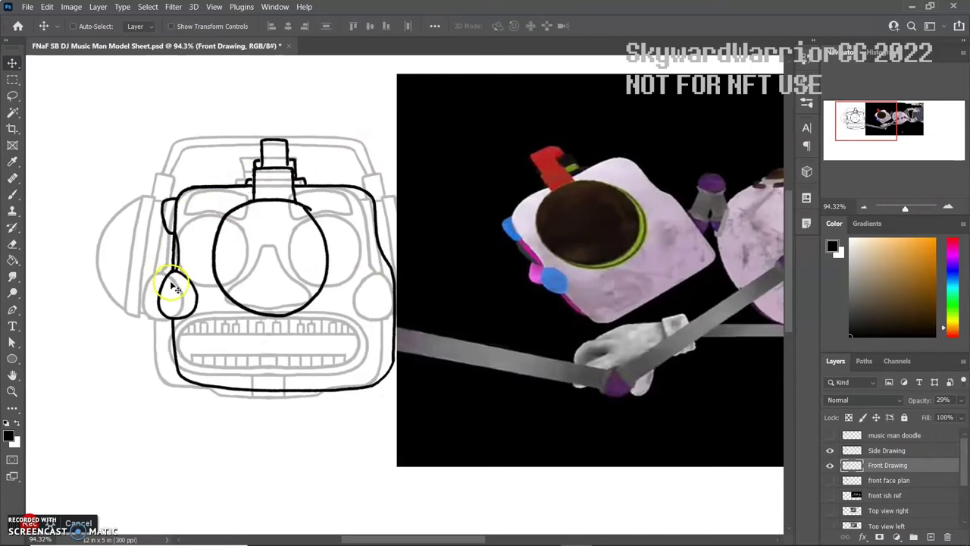
pyautogui.hotkey('ctrl', 'z')
pyautogui.press('z')
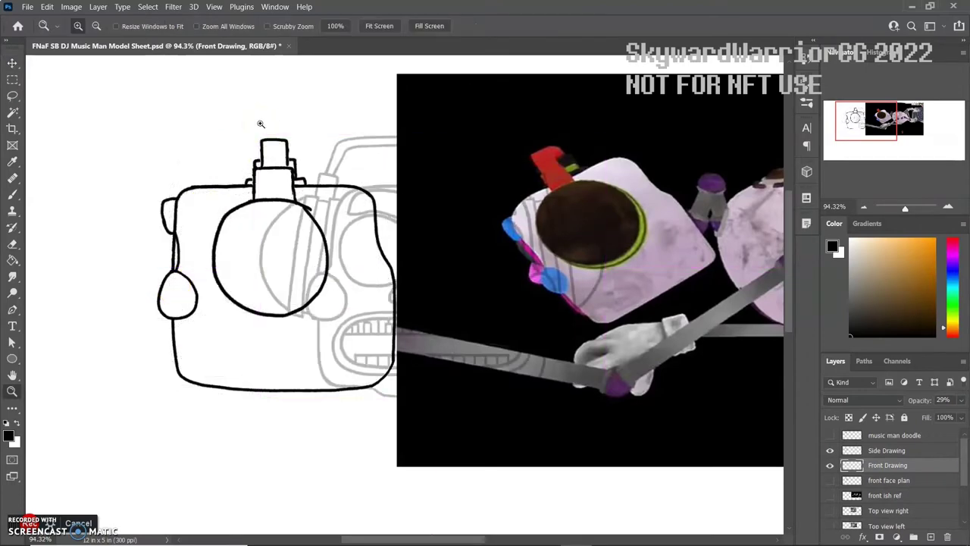
pyautogui.press('v')
pyautogui.keyDown('shift'); pyautogui.moveTo(277, 228); pyautogui.dragTo(121, 250); pyautogui.keyUp('shift')
pyautogui.press('b')
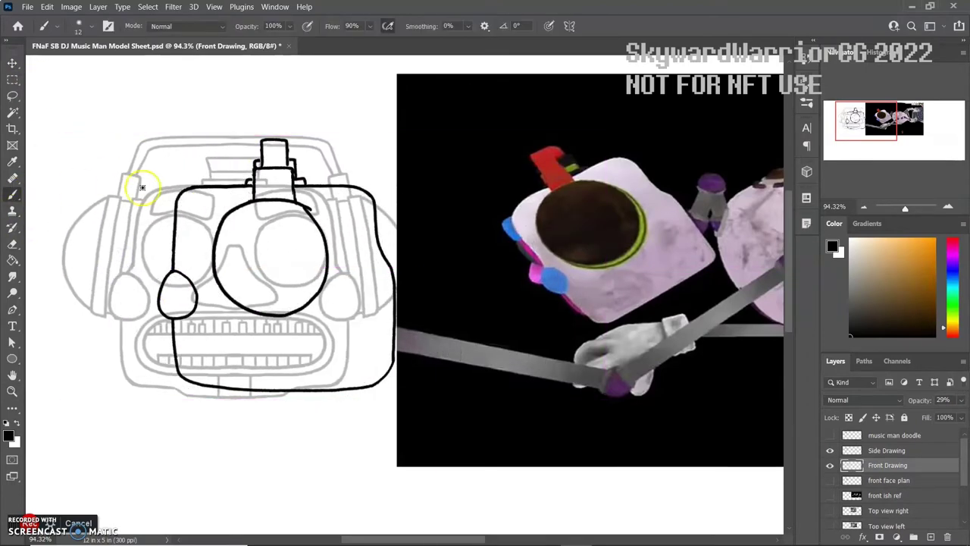
# - On the Side Drawing layer, draw the eyebrow, eye and lip band along the head's front edge, level with the front view's features
pyautogui.keyDown('ctrl'); pyautogui.click(174, 191); pyautogui.keyUp('ctrl')
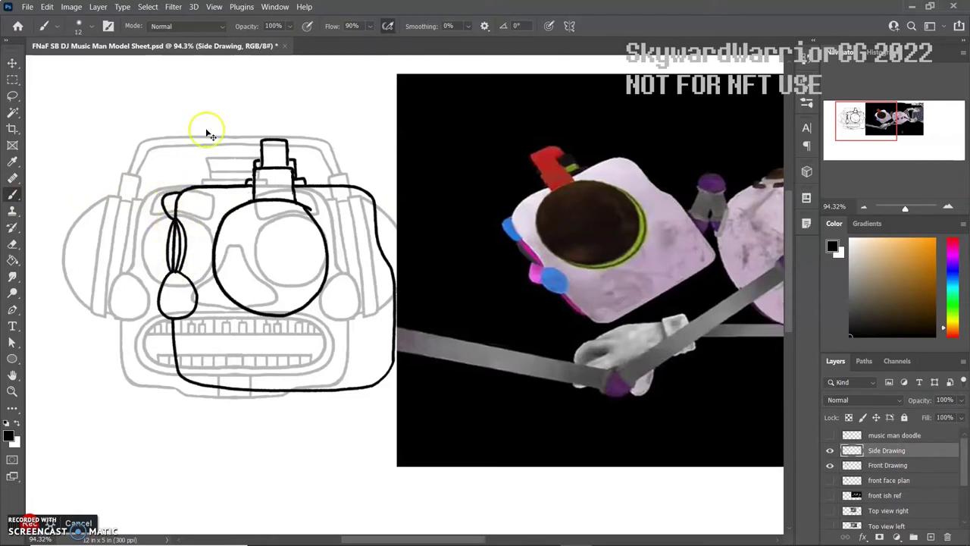
pyautogui.moveTo(171, 220); pyautogui.dragTo(184, 224)
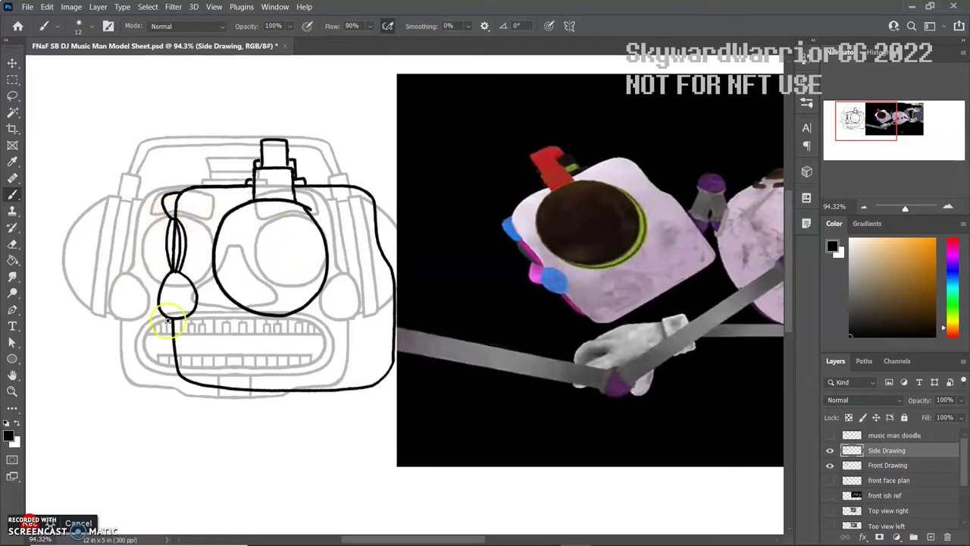
pyautogui.hotkey('ctrl', 'z')
pyautogui.moveTo(176, 326); pyautogui.dragTo(191, 306)
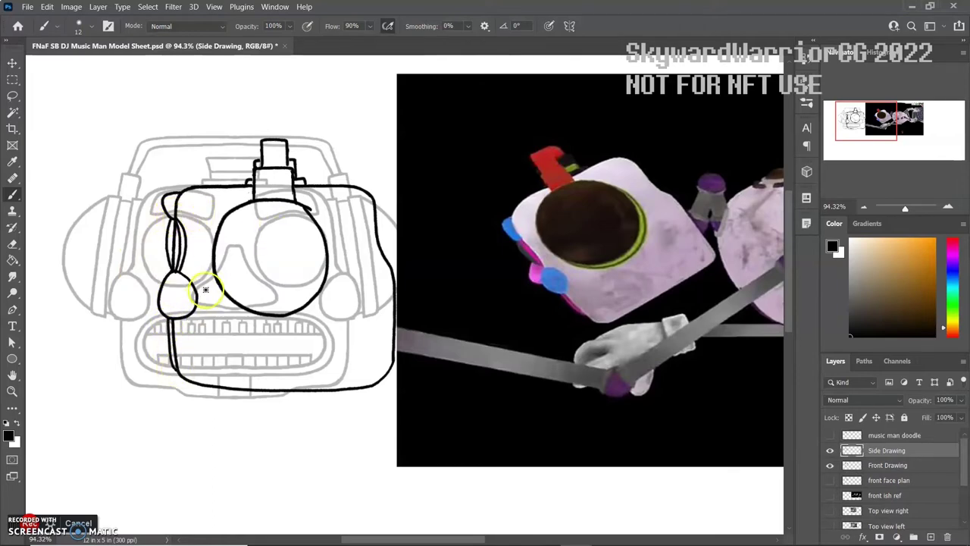
pyautogui.moveTo(178, 369); pyautogui.dragTo(281, 389)
# - Clean up the lip band's lower end and draw the nose protruding in front of the side-view cheek ball
pyautogui.press('e')
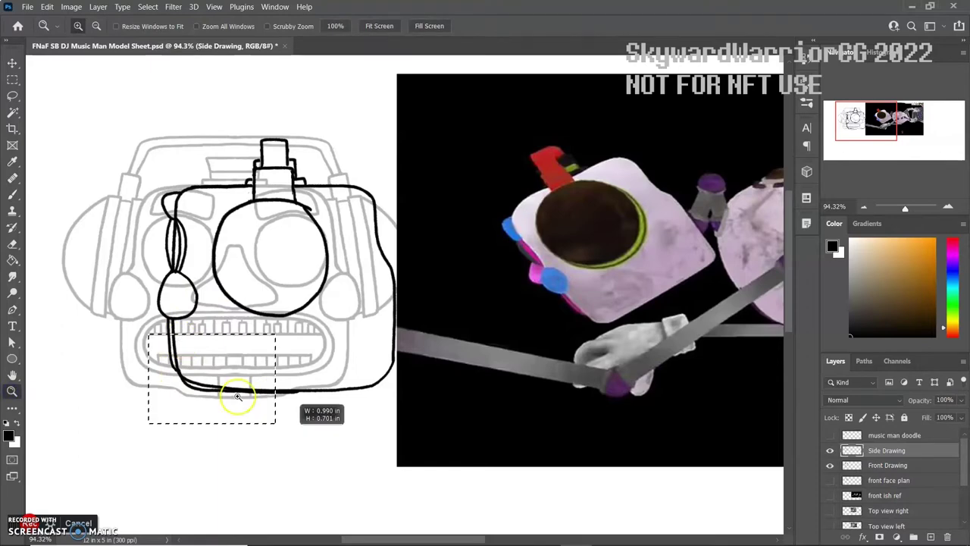
pyautogui.keyDown('alt'); pyautogui.scroll(5, 182, 375); pyautogui.keyUp('alt')
pyautogui.moveTo(220, 219)
pyautogui.mouseDown()
pyautogui.moveTo(361, 212)
pyautogui.moveTo(256, 229)
pyautogui.moveTo(495, 233)
pyautogui.moveTo(539, 257)
pyautogui.moveTo(369, 255)
pyautogui.moveTo(584, 263)
pyautogui.mouseUp()
pyautogui.press('z')
pyautogui.hotkey('ctrl', '0')
pyautogui.keyDown('alt'); pyautogui.scroll(3, 247, 150); pyautogui.keyUp('alt')
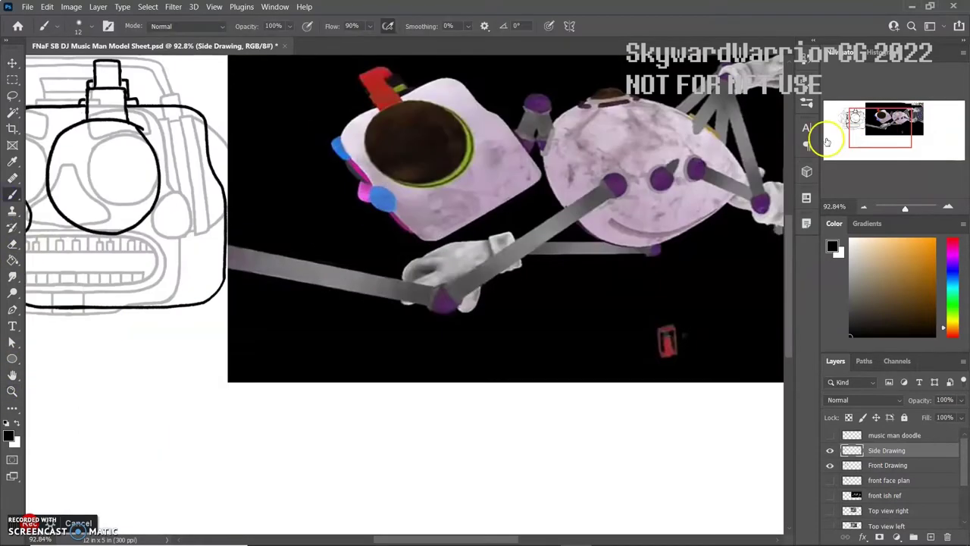
pyautogui.keyDown('alt'); pyautogui.scroll(-2, 504, 281); pyautogui.keyUp('alt')
pyautogui.click(12, 194)
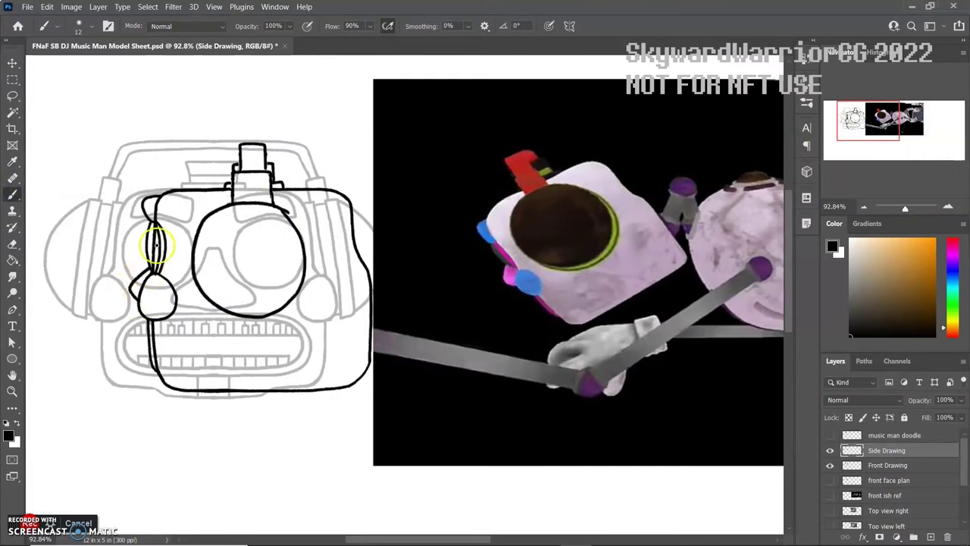
# - Erase the overlapping lines where the side-view eye and nose meet above the cheek ball
pyautogui.press('e')
pyautogui.keyDown('alt'); pyautogui.scroll(5, 42, 228); pyautogui.keyUp('alt')
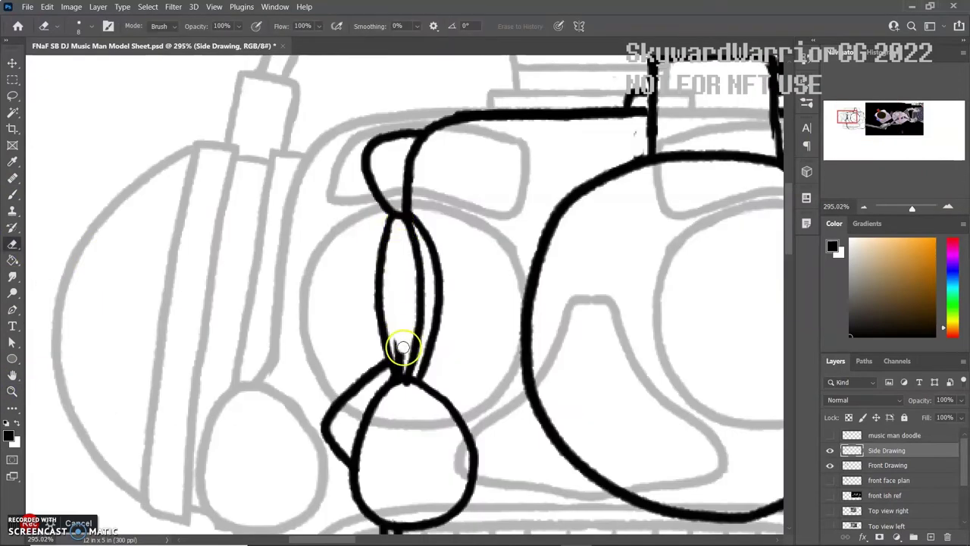
pyautogui.press('z')
pyautogui.hotkey('ctrl', '0')
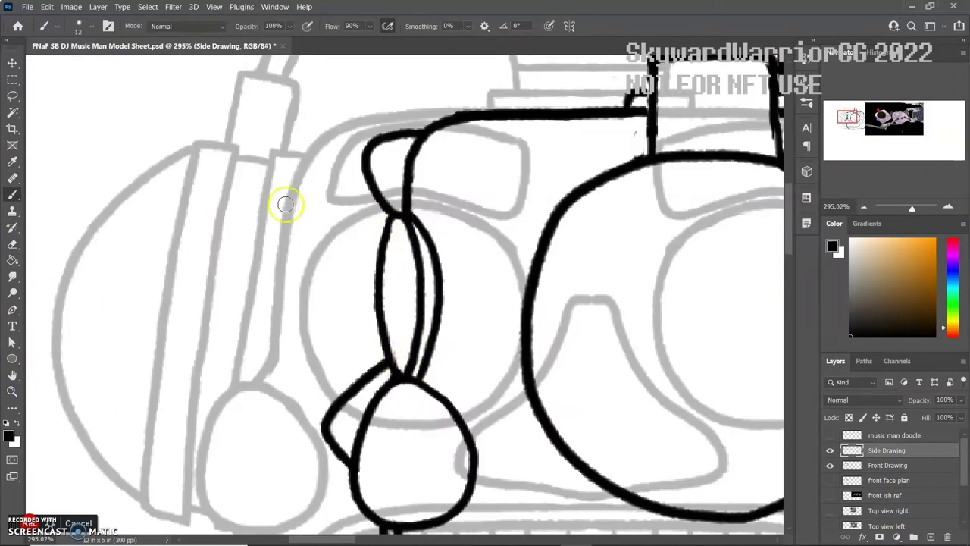
# - Hide the Side Drawing layer, target Front Drawing and set a vertical paint symmetry axis through the centre of the front head
pyautogui.moveTo(119, 318); pyautogui.dragTo(255, 147)
pyautogui.click(830, 450)
pyautogui.click(887, 464)
pyautogui.click(13, 194)
pyautogui.click(830, 450)
pyautogui.click(830, 450)
pyautogui.click(276, 261)
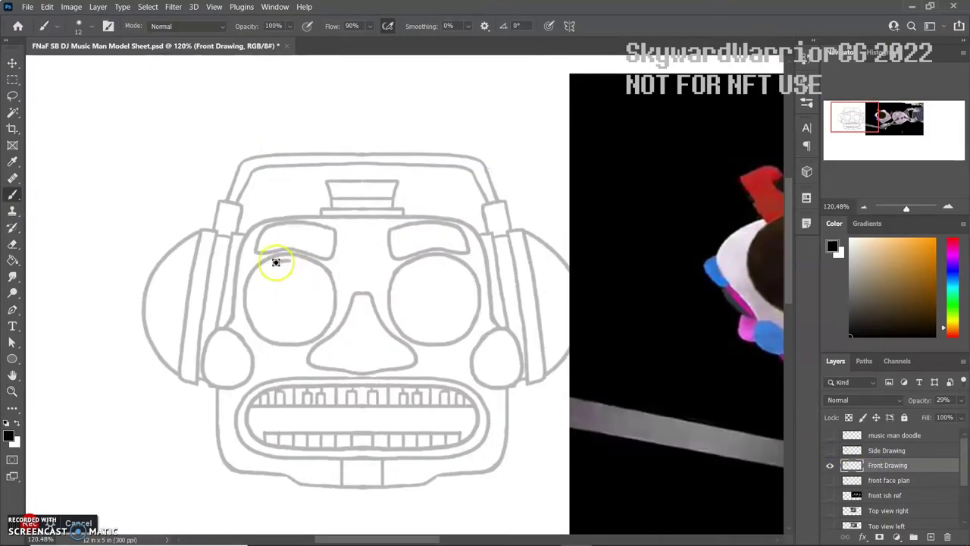
pyautogui.hotkey('ctrl', 't')
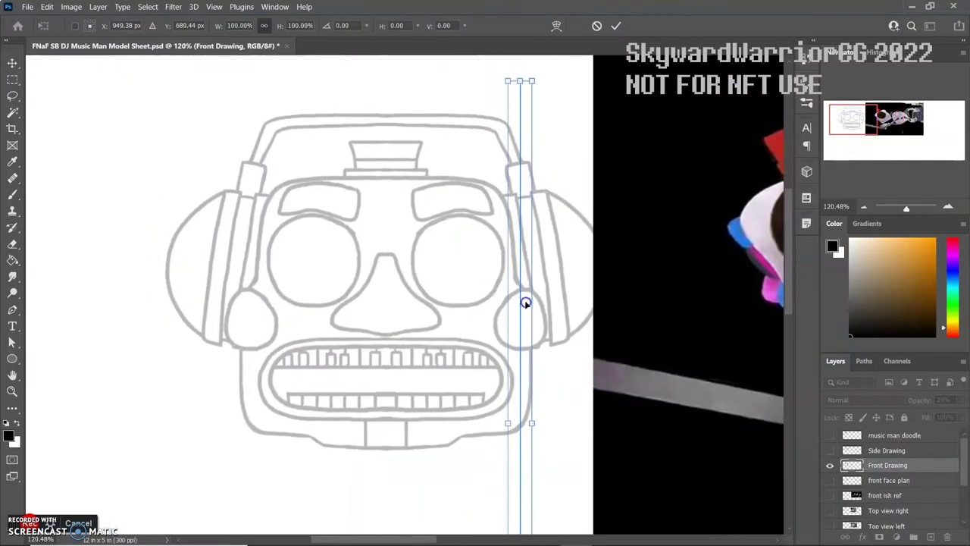
pyautogui.moveTo(525, 303); pyautogui.dragTo(387, 314)
pyautogui.press('Return')
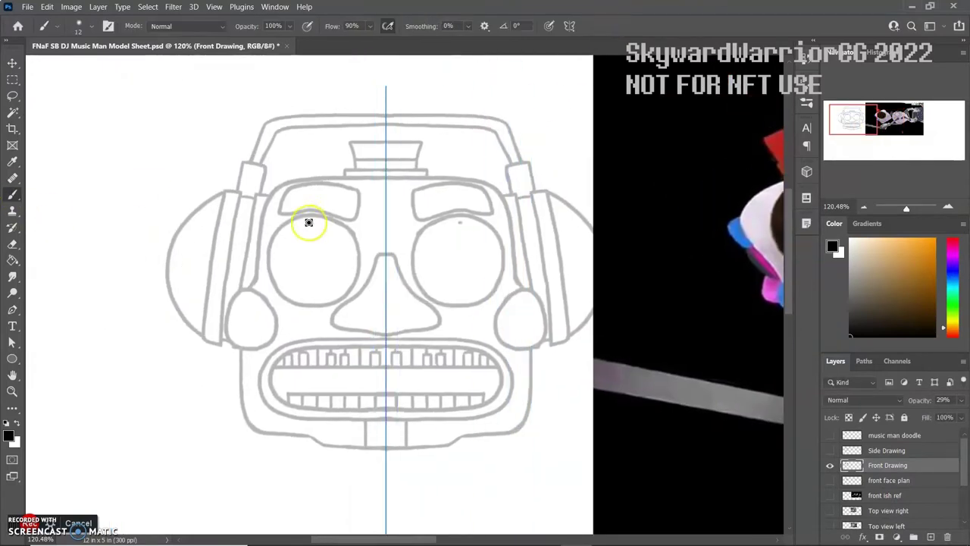
# - Draw a smaller inner ring inside both eyes of the front-view head
pyautogui.moveTo(309, 222)
pyautogui.mouseDown()
pyautogui.moveTo(279, 270)
pyautogui.moveTo(288, 286)
pyautogui.moveTo(325, 294)
pyautogui.moveTo(346, 245)
pyautogui.moveTo(311, 219)
pyautogui.mouseUp()
pyautogui.hotkey('ctrl', 'z')
pyautogui.moveTo(281, 270)
pyautogui.mouseDown()
pyautogui.moveTo(302, 296)
pyautogui.moveTo(331, 293)
pyautogui.moveTo(347, 271)
pyautogui.moveTo(314, 220)
pyautogui.mouseUp()
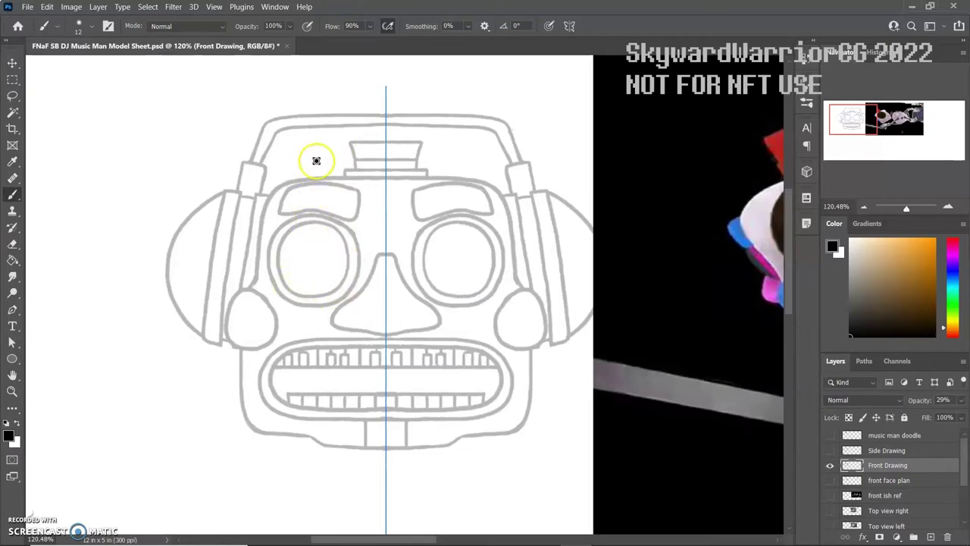
# - Add a new layer beneath Front Drawing and draw a large rounded, symmetrical torso outline around the head
pyautogui.doubleClick(13, 371)
pyautogui.press('z')
pyautogui.moveTo(97, 318)
pyautogui.mouseDown()
pyautogui.moveTo(381, 113)
pyautogui.moveTo(273, 134)
pyautogui.moveTo(349, 130)
pyautogui.moveTo(282, 140)
pyautogui.mouseUp()
pyautogui.press('b')
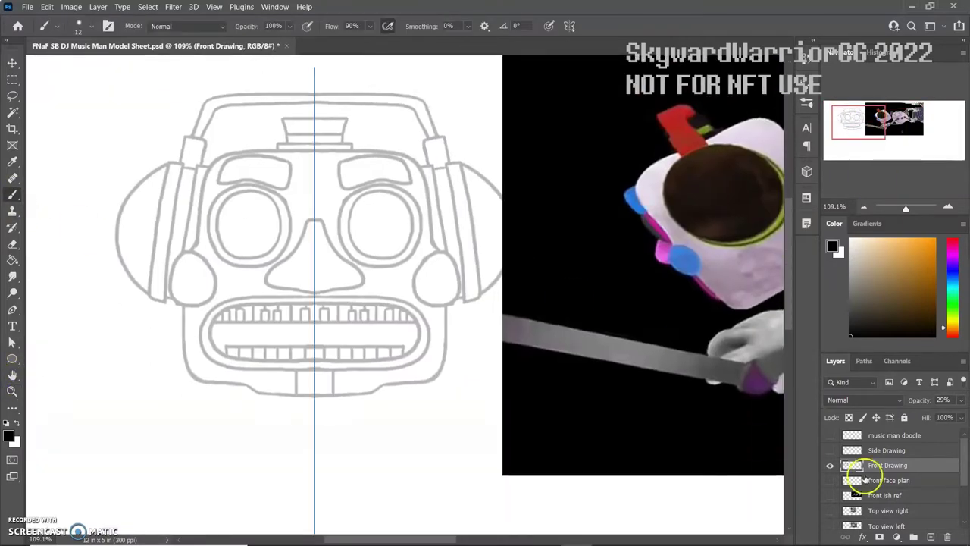
pyautogui.click(930, 536)
pyautogui.hotkey('ctrl', '[')
pyautogui.moveTo(311, 163)
pyautogui.mouseDown()
pyautogui.moveTo(207, 191)
pyautogui.moveTo(137, 365)
pyautogui.moveTo(233, 471)
pyautogui.moveTo(314, 481)
pyautogui.mouseUp()
# - Flip the torso outline vertically so its widest part sits higher
pyautogui.doubleClick(12, 376)
pyautogui.keyDown('alt'); pyautogui.scroll(3, 784, 147); pyautogui.keyUp('alt')
pyautogui.keyDown('ctrl'); pyautogui.hscroll(-3, 545, 173); pyautogui.keyUp('ctrl')
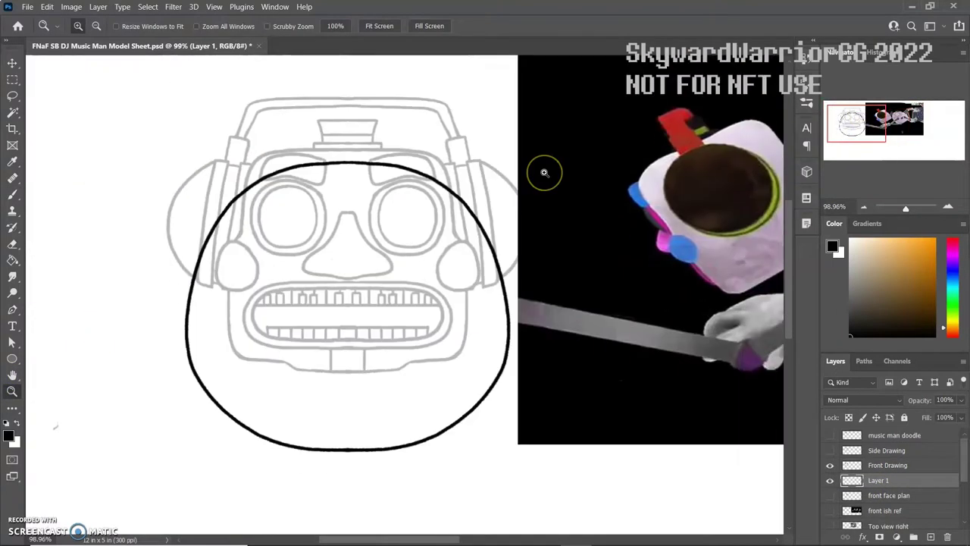
pyautogui.hotkey('ctrl', 't')
pyautogui.moveTo(382, 74); pyautogui.dragTo(440, 90)
pyautogui.press('Escape')
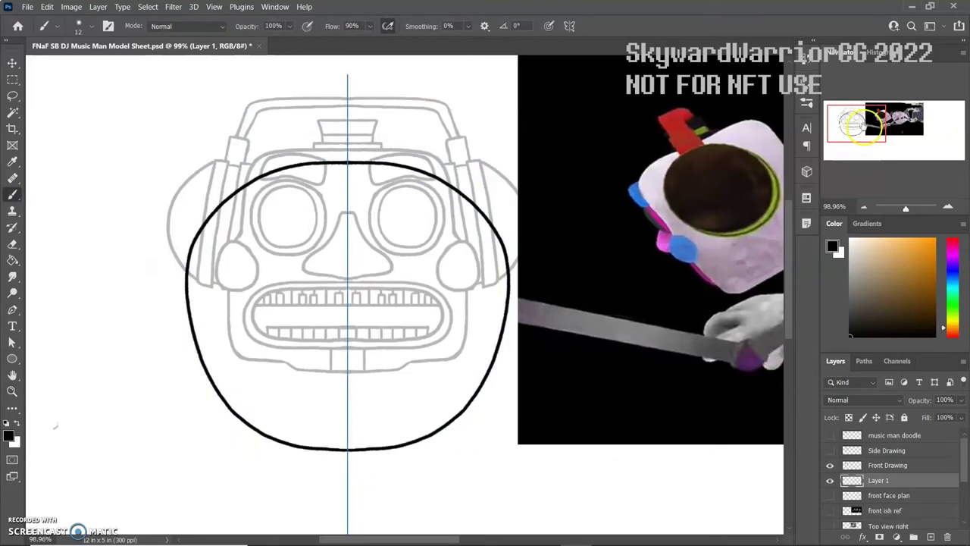
# - Draw two mirrored pairs of vertical stripes from below the head's chin down to the torso's lower edge
pyautogui.moveTo(866, 152); pyautogui.dragTo(892, 153)
pyautogui.keyDown('ctrl'); pyautogui.hscroll(-5, 647, 270); pyautogui.keyUp('ctrl')
pyautogui.moveTo(277, 303)
pyautogui.mouseDown()
pyautogui.moveTo(269, 388)
pyautogui.moveTo(285, 388)
pyautogui.mouseUp()
pyautogui.moveTo(227, 303); pyautogui.dragTo(218, 379)
pyautogui.hotkey('ctrl', 'z')
pyautogui.moveTo(227, 303)
pyautogui.mouseDown()
pyautogui.moveTo(218, 370)
pyautogui.moveTo(229, 379)
pyautogui.mouseUp()
pyautogui.moveTo(865, 130)
pyautogui.mouseDown()
pyautogui.moveTo(896, 127)
pyautogui.moveTo(857, 127)
pyautogui.mouseUp()
# - Rename the new torso layer as Front torso
pyautogui.click(12, 243)
pyautogui.click(899, 470)
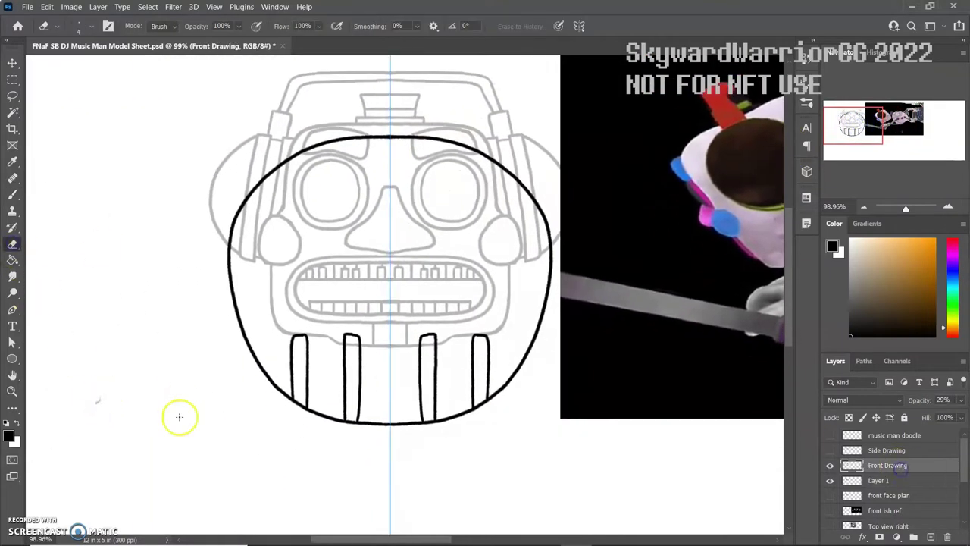
pyautogui.press('b')
pyautogui.doubleClick(876, 479)
pyautogui.write('Front torso')
pyautogui.press('Return')
# - Erase the parts of the torso outline and stripes that overlap the head and headphones
pyautogui.press('e')
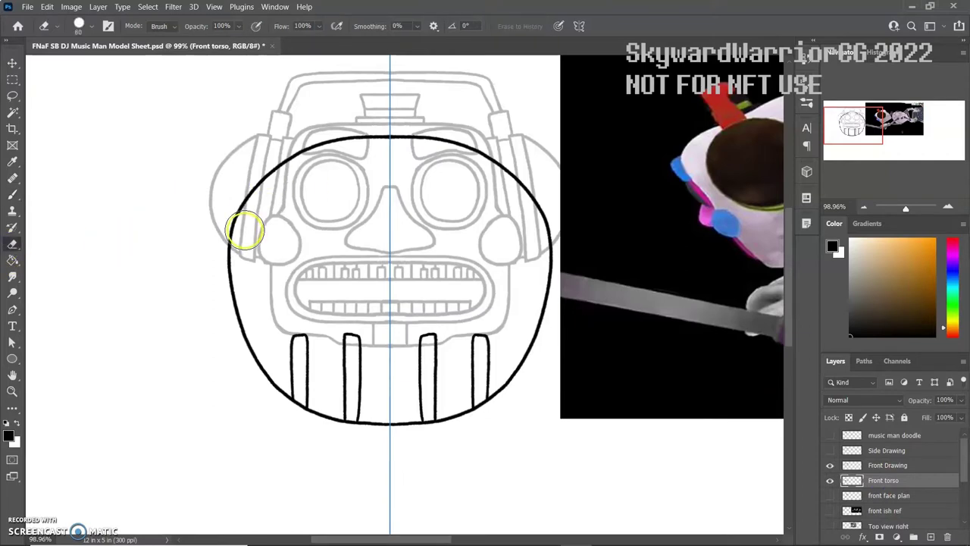
pyautogui.moveTo(245, 225)
pyautogui.mouseDown()
pyautogui.moveTo(259, 195)
pyautogui.moveTo(397, 119)
pyautogui.mouseUp()
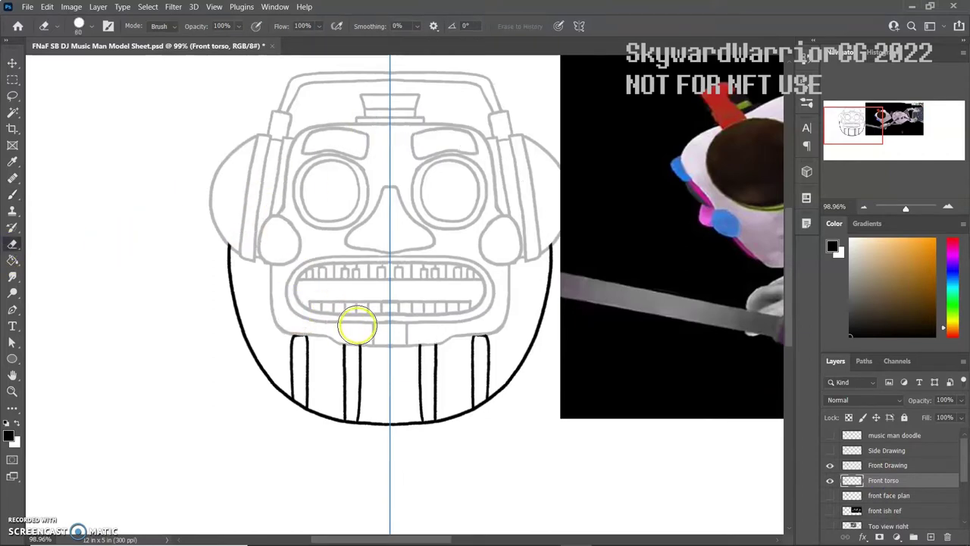
pyautogui.moveTo(913, 136); pyautogui.dragTo(906, 134)
# - Restore the Front Drawing layer to 100% opacity, merge it down into Front torso and rename the merged layer Front Drawing
pyautogui.click(886, 465)
pyautogui.rightClick(881, 464)
pyautogui.click(738, 386)
pyautogui.doubleClick(883, 465)
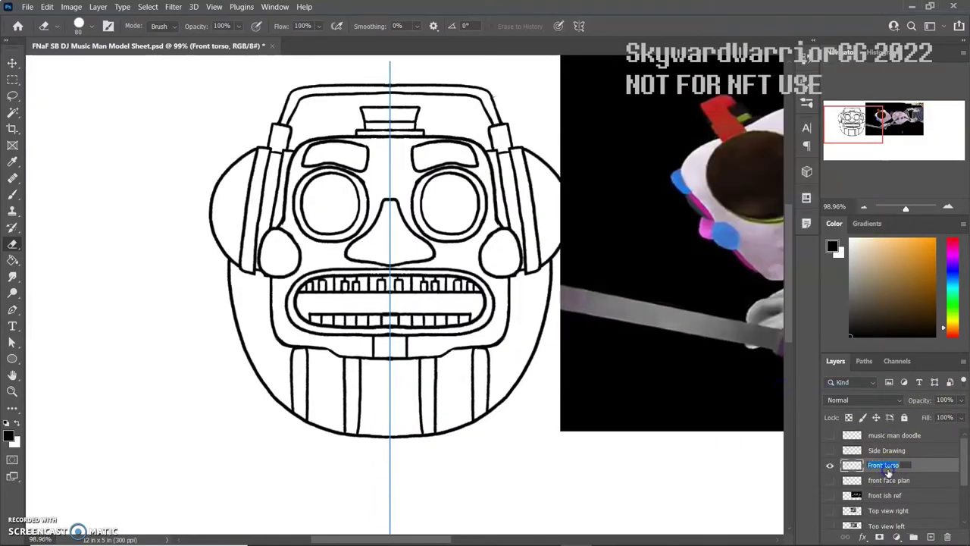
pyautogui.write('Front Drawing')
# - Draw mirrored rounded shoulder joints on the torso's sides, just below the headphone cups
pyautogui.doubleClick(12, 374)
pyautogui.click(12, 390)
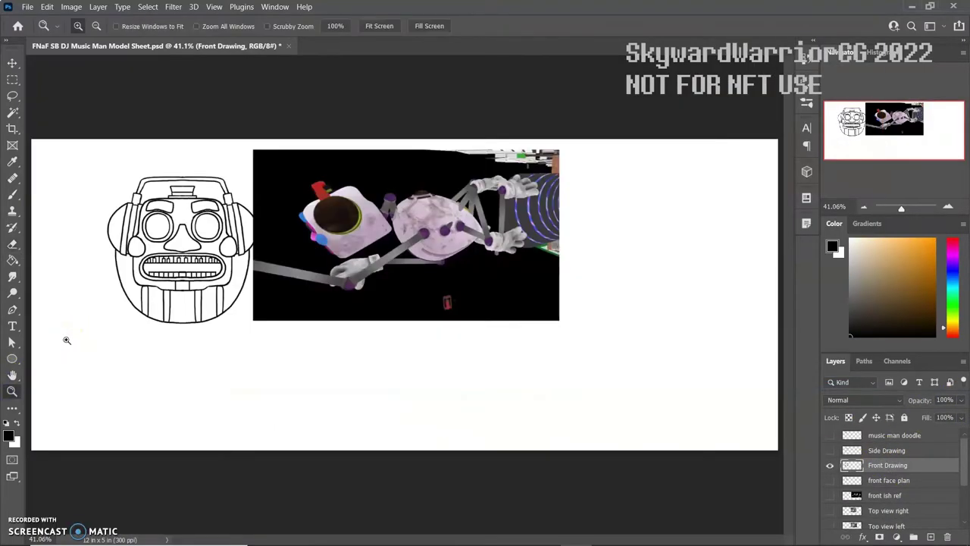
pyautogui.moveTo(901, 206); pyautogui.dragTo(904, 206)
pyautogui.press('b')
pyautogui.moveTo(883, 130)
pyautogui.mouseDown()
pyautogui.moveTo(891, 129)
pyautogui.moveTo(867, 129)
pyautogui.mouseUp()
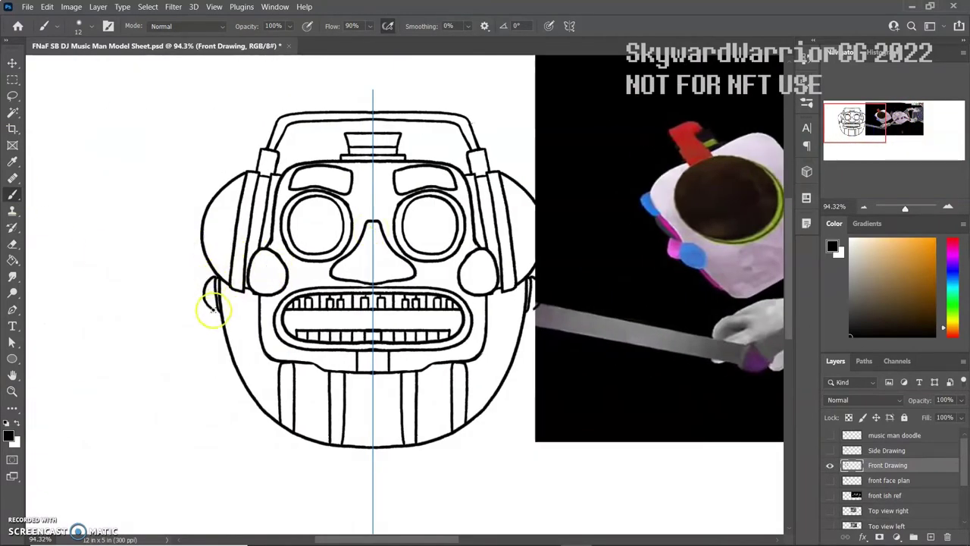
pyautogui.moveTo(857, 129)
pyautogui.mouseDown()
pyautogui.moveTo(889, 127)
pyautogui.moveTo(863, 129)
pyautogui.mouseUp()
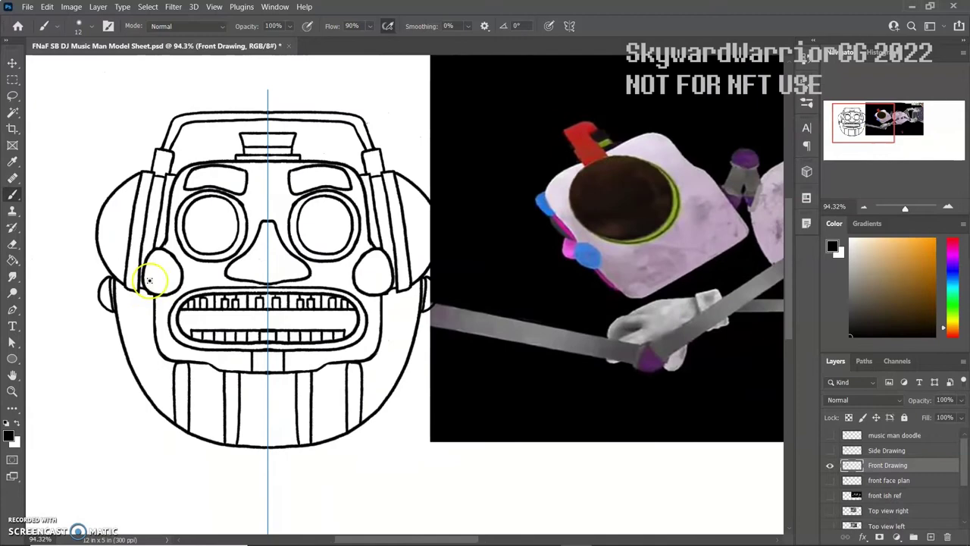
# - Erase the doubled torso outline beside the shoulder joints with a 5 px eraser and tidy where the joints meet the torso
pyautogui.press('e')
pyautogui.keyDown('alt'); pyautogui.scroll(4, 279, 200); pyautogui.keyUp('alt')
pyautogui.press('[')
pyautogui.press('[')
pyautogui.press('[')
pyautogui.press('[')
pyautogui.press('[')
pyautogui.press('[')
pyautogui.press('[')
pyautogui.press('[')
pyautogui.press('[')
pyautogui.press('[')
pyautogui.press('[')
pyautogui.press('[')
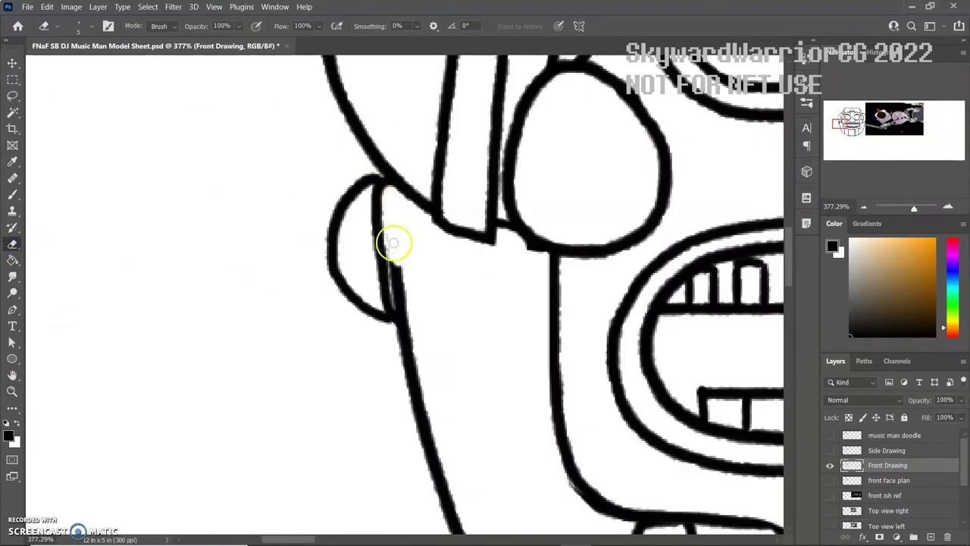
pyautogui.press('h')
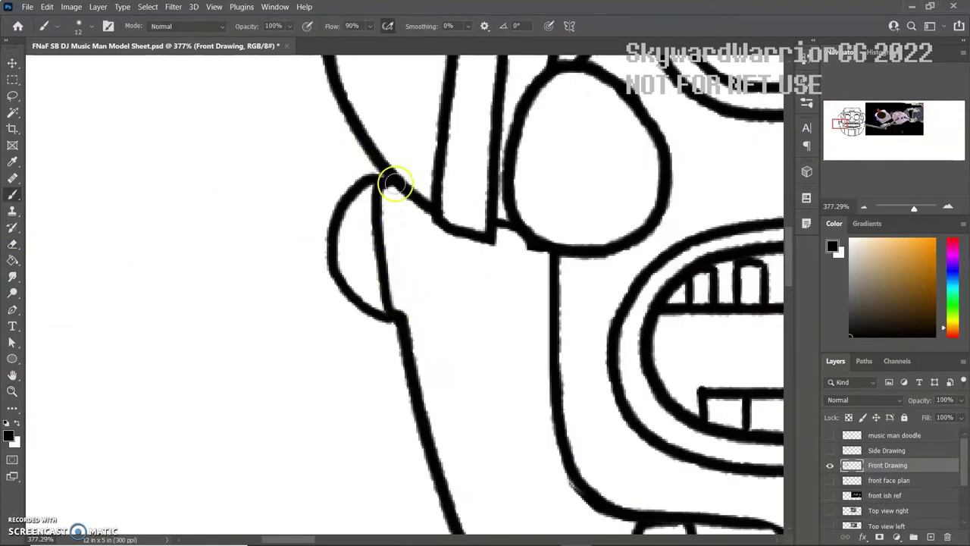
# - Hide the Side view reference layer and show the Top view right reference beside the front drawing
pyautogui.doubleClick(12, 375)
pyautogui.click(13, 391)
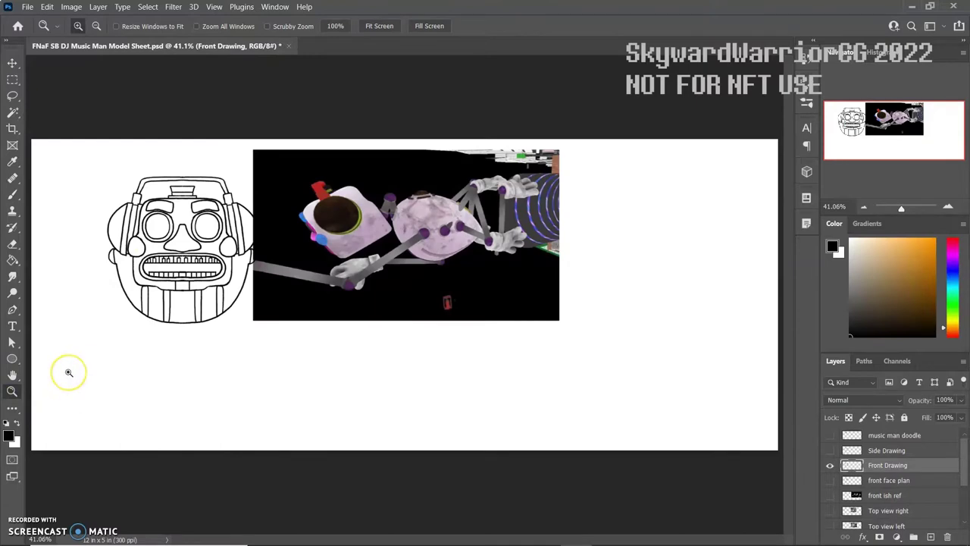
pyautogui.moveTo(89, 343); pyautogui.dragTo(298, 119)
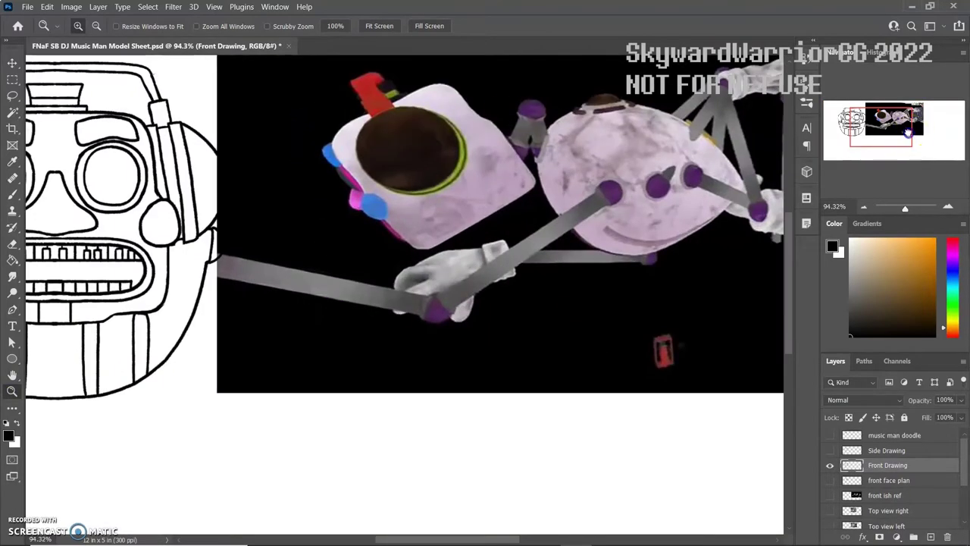
pyautogui.press('b')
pyautogui.moveTo(848, 122); pyautogui.dragTo(863, 121)
pyautogui.scroll(-3, 946, 467)
pyautogui.click(886, 491)
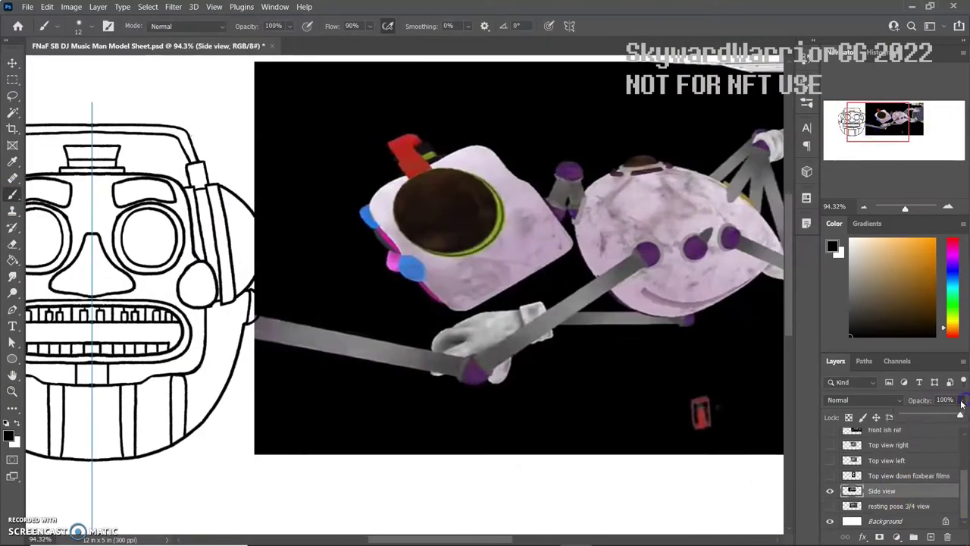
pyautogui.scroll(3, 959, 454)
pyautogui.click(829, 481)
pyautogui.click(830, 509)
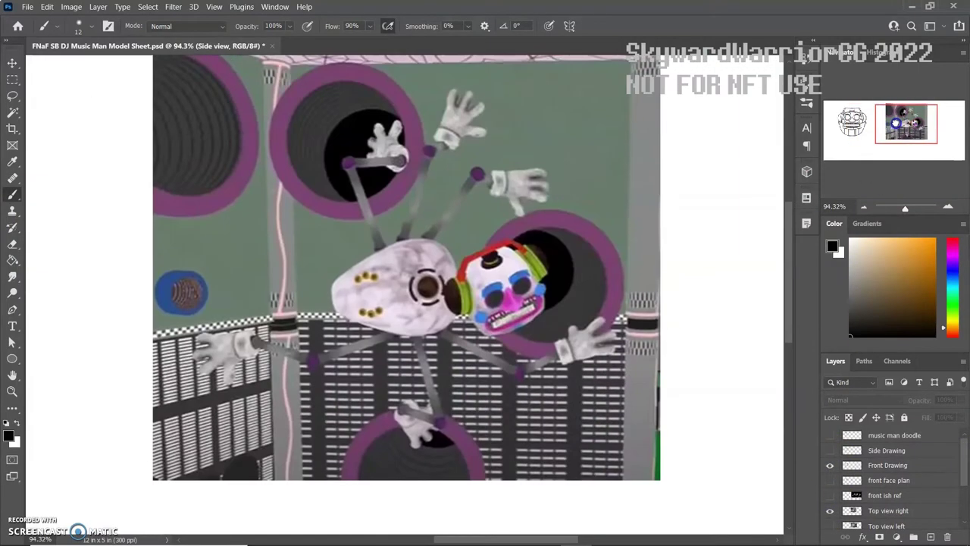
pyautogui.moveTo(259, 115); pyautogui.dragTo(769, 122)
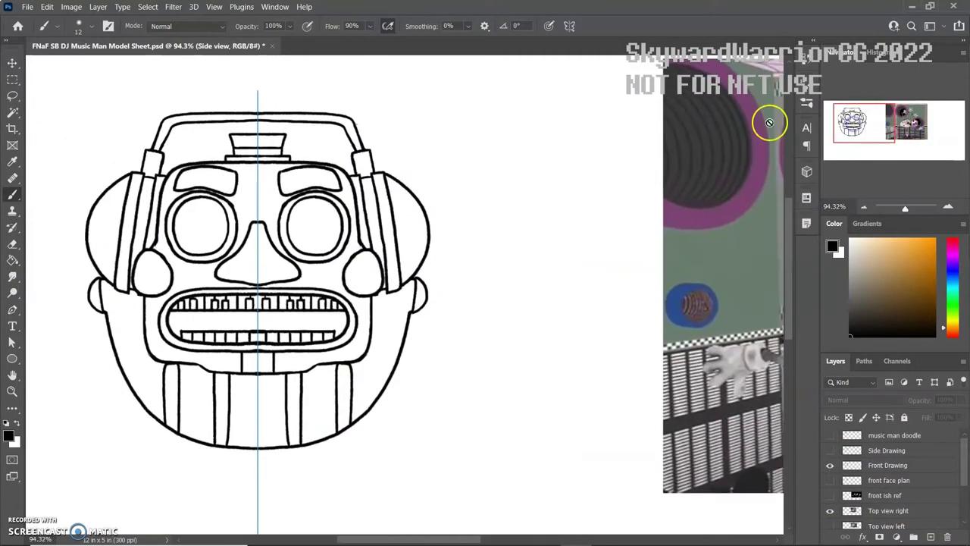
# - On the Front Drawing layer, draw a long straight upper arm with a flared end, extending horizontally from the shoulder joint
pyautogui.keyDown('ctrl'); pyautogui.click(240, 251); pyautogui.keyUp('ctrl')
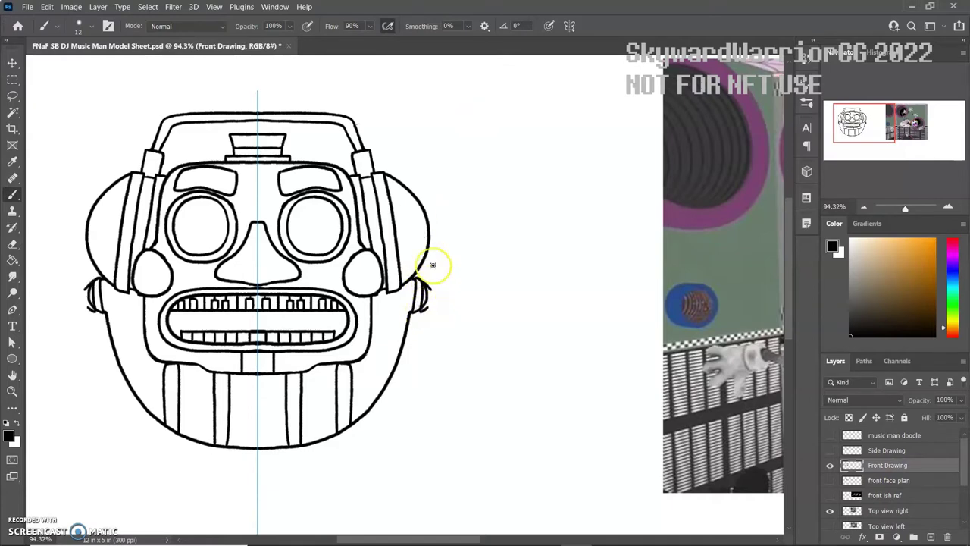
pyautogui.moveTo(432, 266); pyautogui.dragTo(225, 194)
pyautogui.keyDown('shift'); pyautogui.click(364, 316); pyautogui.keyUp('shift')
pyautogui.keyDown('shift'); pyautogui.moveTo(205, 338); pyautogui.dragTo(366, 338); pyautogui.keyUp('shift')
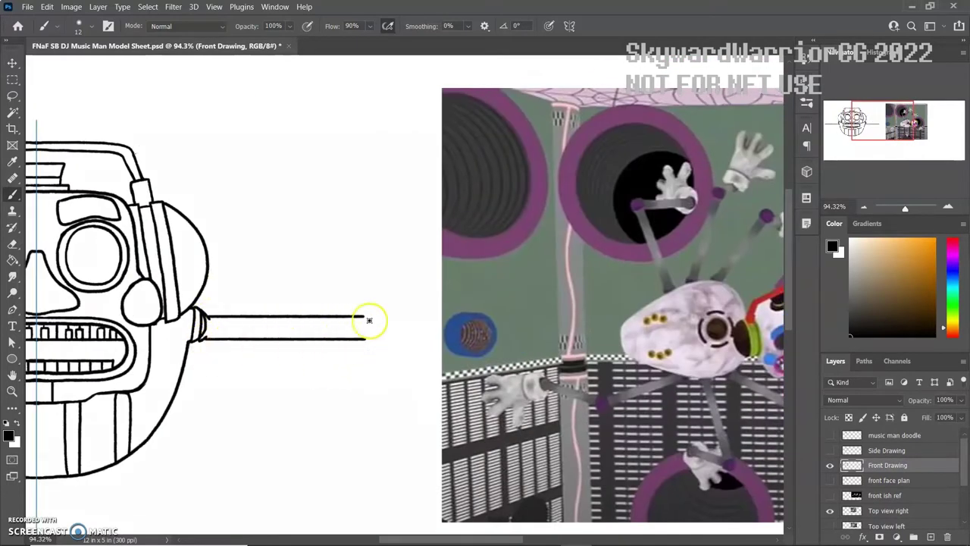
pyautogui.click(11, 391)
pyautogui.hotkey('ctrl', '0')
pyautogui.moveTo(227, 345); pyautogui.dragTo(389, 145)
pyautogui.press('b')
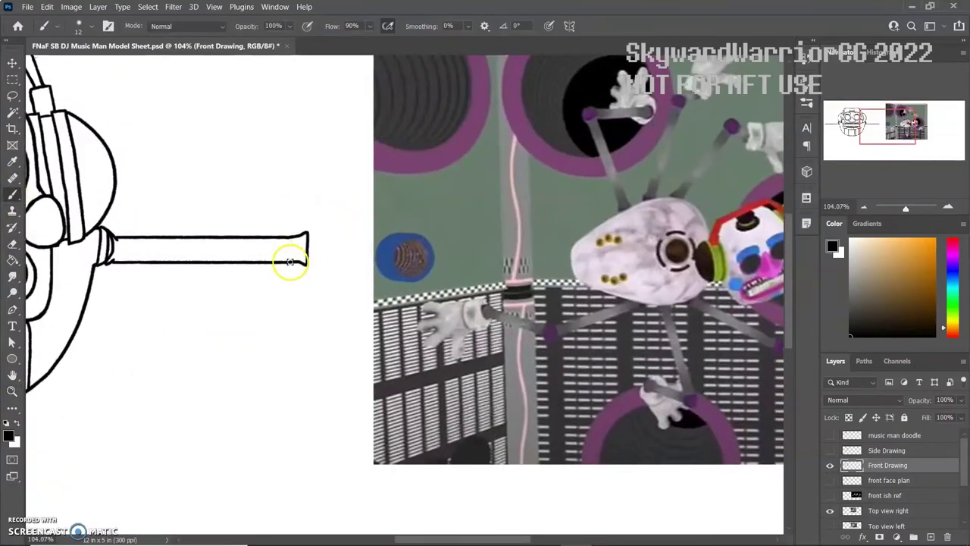
# - Cap the upper arm with a rounded elbow joint and erase the overlapping line ends where the arm meets the shoulder joint
pyautogui.keyDown('alt'); pyautogui.scroll(5, 23, 242); pyautogui.keyUp('alt')
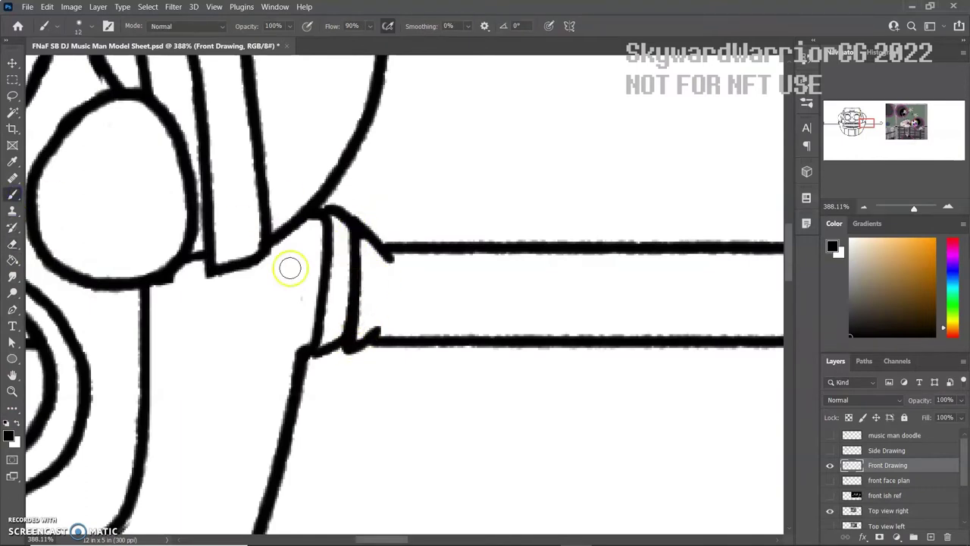
pyautogui.press('e')
pyautogui.moveTo(385, 242)
pyautogui.mouseDown()
pyautogui.moveTo(372, 260)
pyautogui.moveTo(370, 333)
pyautogui.mouseUp()
pyautogui.press('z')
pyautogui.hotkey('ctrl', '0')
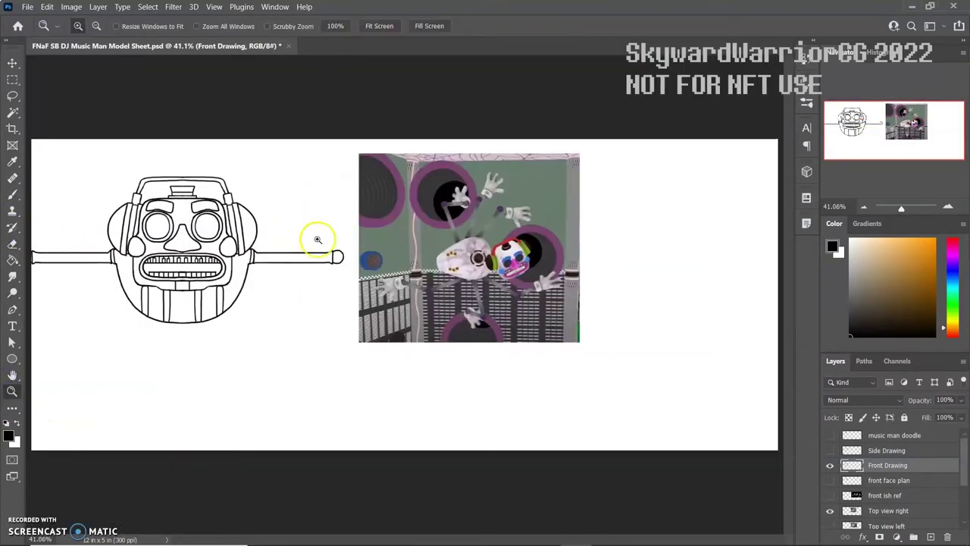
# - Draw a straight horizontal forearm from the elbow joint, ending in a flare and a rounded wrist joint
pyautogui.keyDown('alt'); pyautogui.scroll(3, 356, 239); pyautogui.keyUp('alt')
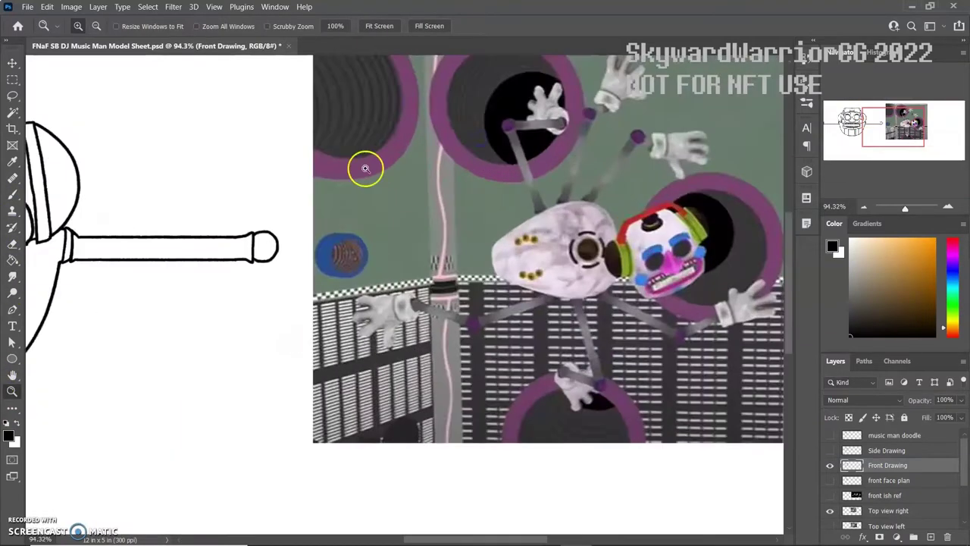
pyautogui.press('b')
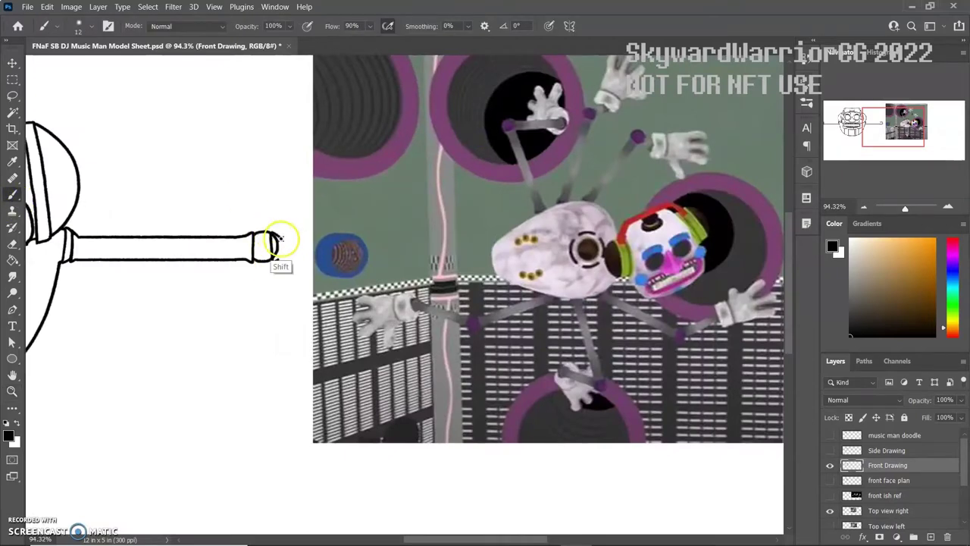
pyautogui.keyDown('shift'); pyautogui.moveTo(279, 237); pyautogui.dragTo(417, 237); pyautogui.keyUp('shift')
pyautogui.keyDown('shift'); pyautogui.moveTo(277, 258); pyautogui.dragTo(420, 259); pyautogui.keyUp('shift')
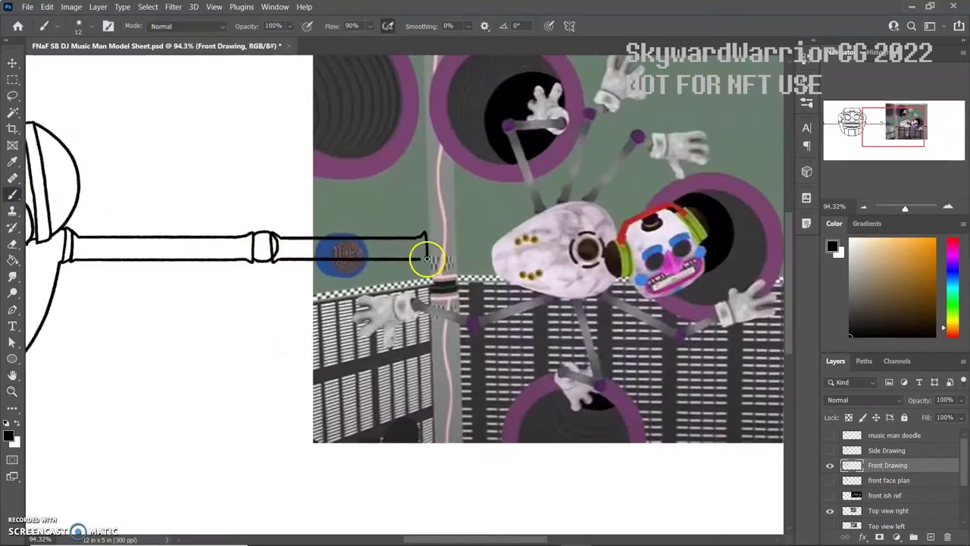
pyautogui.hotkey('ctrl', 'z')
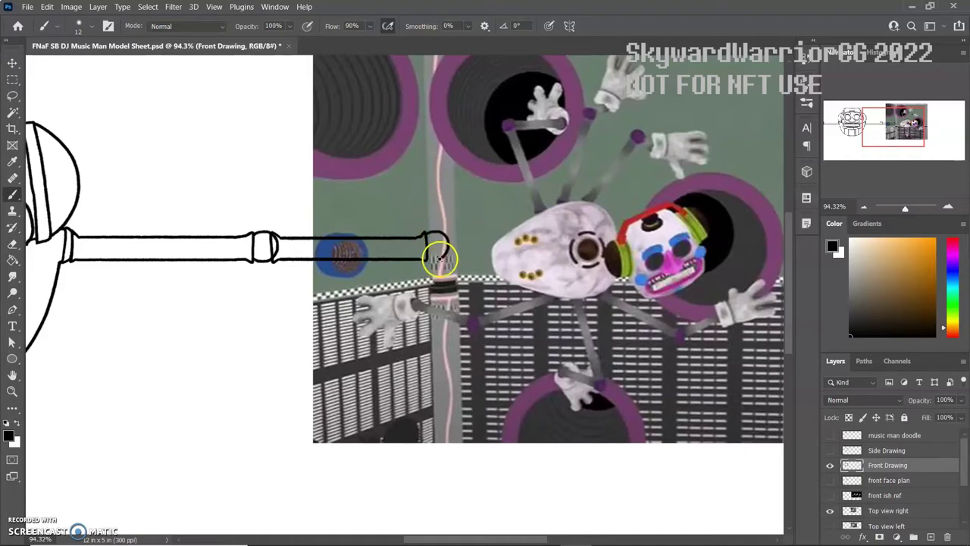
# - Erase the overlapping lines where the forearm meets the elbow joint
pyautogui.click(12, 391)
pyautogui.moveTo(204, 255); pyautogui.dragTo(381, 209)
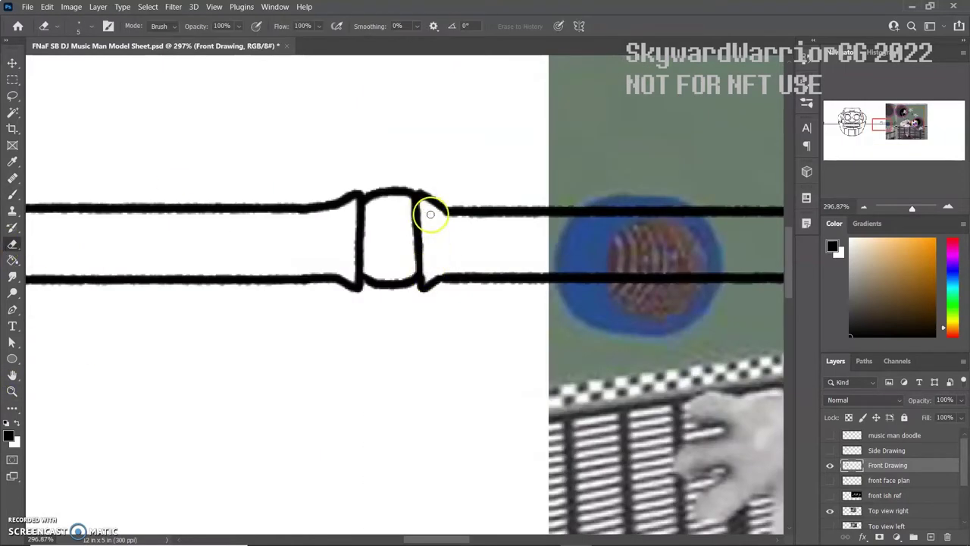
pyautogui.hotkey('ctrl', '0')
pyautogui.moveTo(461, 228); pyautogui.dragTo(375, 330)
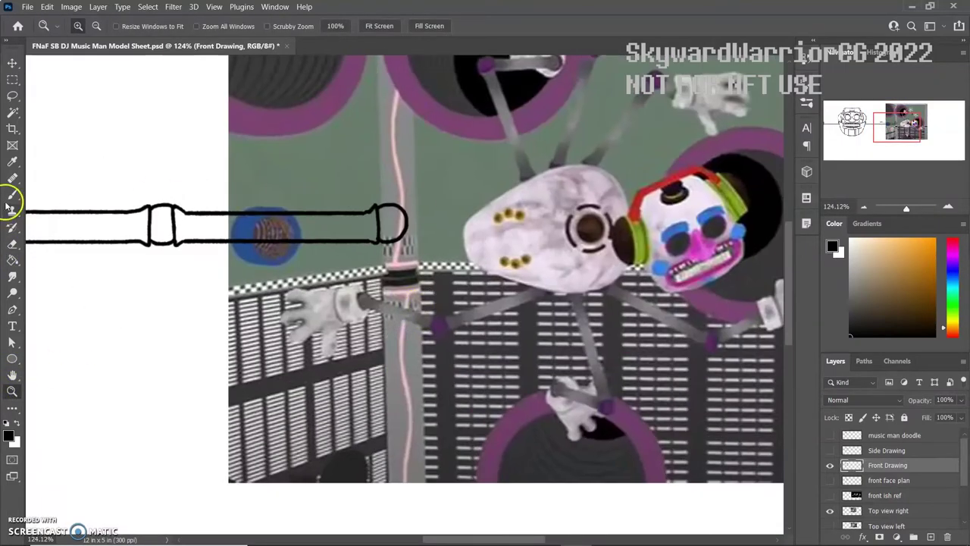
# - Draw a rounded glove cuff over the wrist joint and an open gloved hand with three fingers and a thumb
pyautogui.press('b')
pyautogui.moveTo(389, 194)
pyautogui.mouseDown()
pyautogui.moveTo(432, 252)
pyautogui.moveTo(388, 252)
pyautogui.mouseUp()
pyautogui.moveTo(504, 197); pyautogui.dragTo(454, 257)
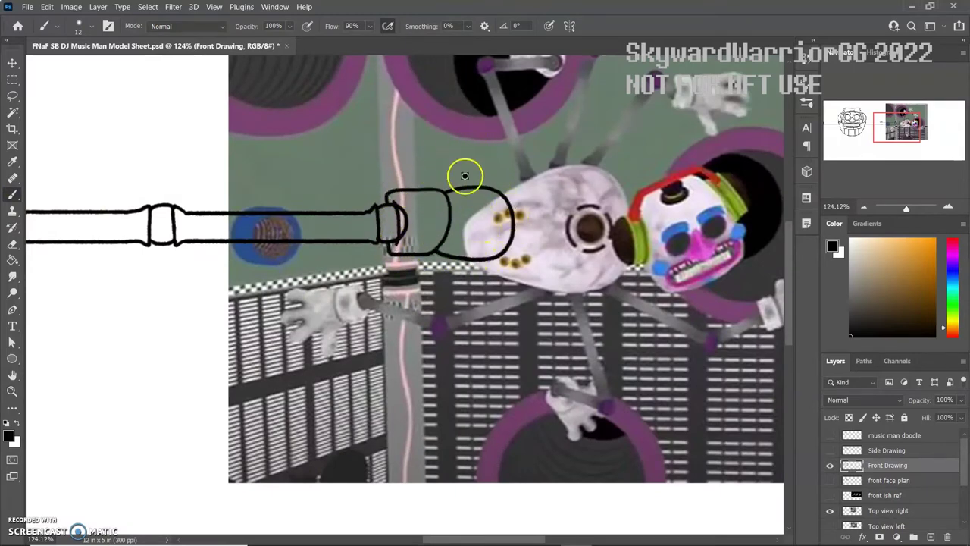
pyautogui.hotkey('ctrl', 'z')
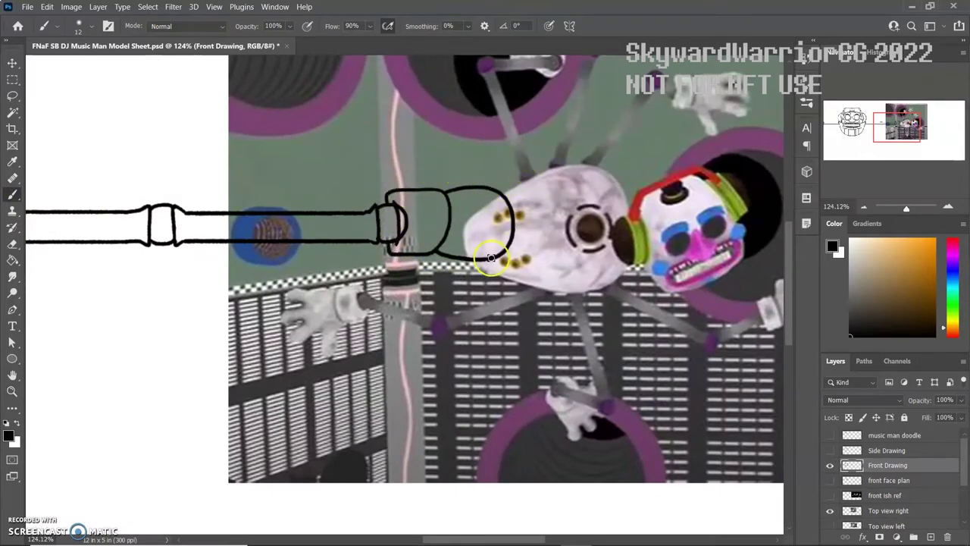
pyautogui.moveTo(447, 260); pyautogui.dragTo(466, 298)
# - Hide the Top view right reference and erase the overlapping lines at the thumb and inside the cuff, enlarging the eraser to 9 px
pyautogui.press('e')
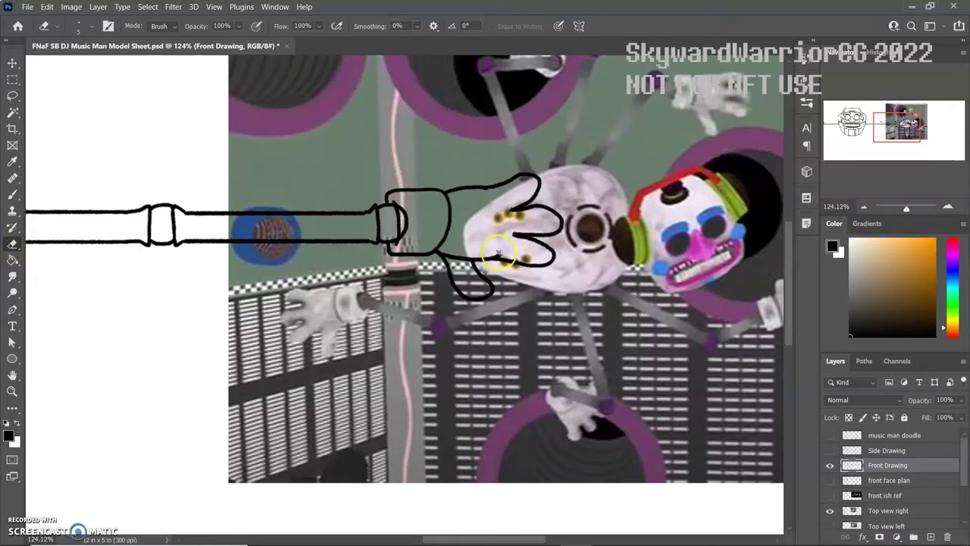
pyautogui.click(829, 510)
pyautogui.moveTo(451, 259); pyautogui.dragTo(468, 262)
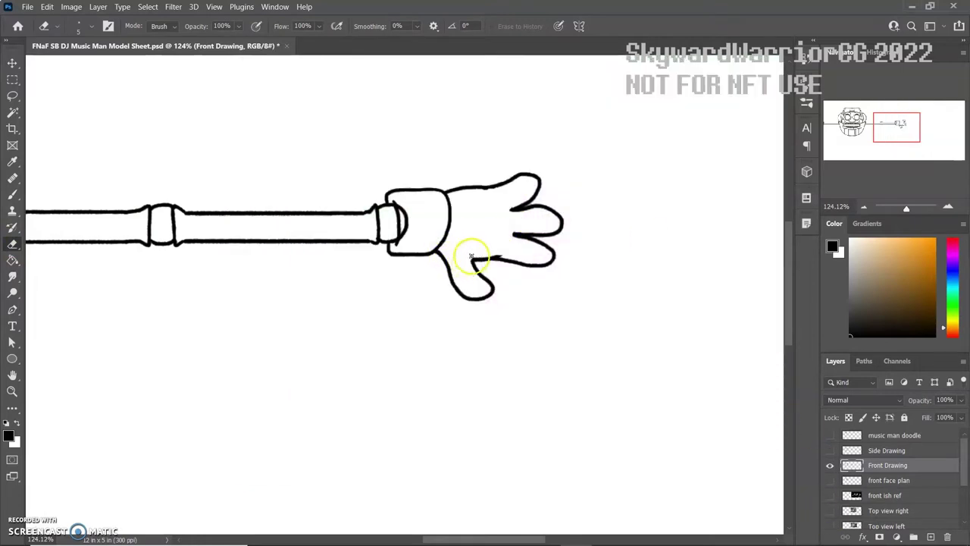
pyautogui.press(']')
pyautogui.press(']')
pyautogui.press(']')
pyautogui.press(']')
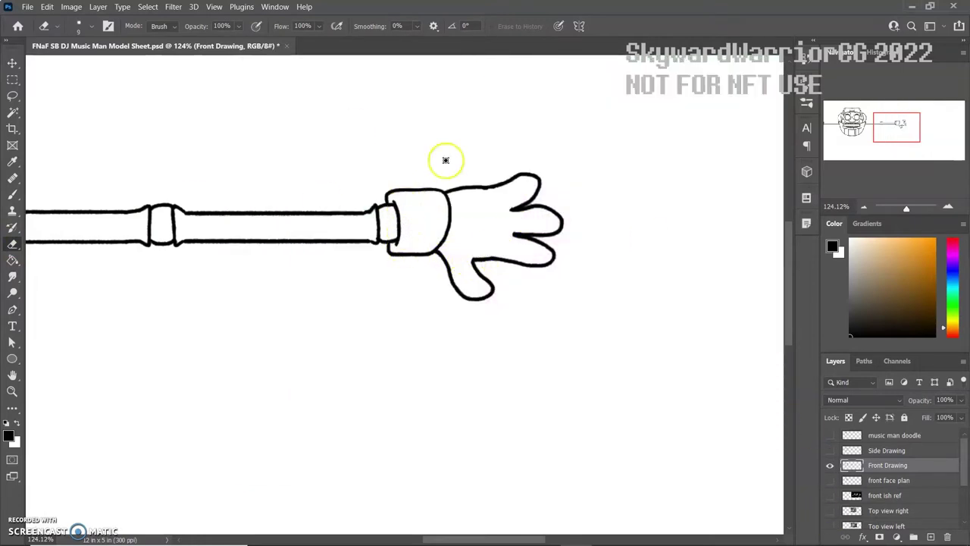
pyautogui.press('z')
pyautogui.hotkey('ctrl', '0')
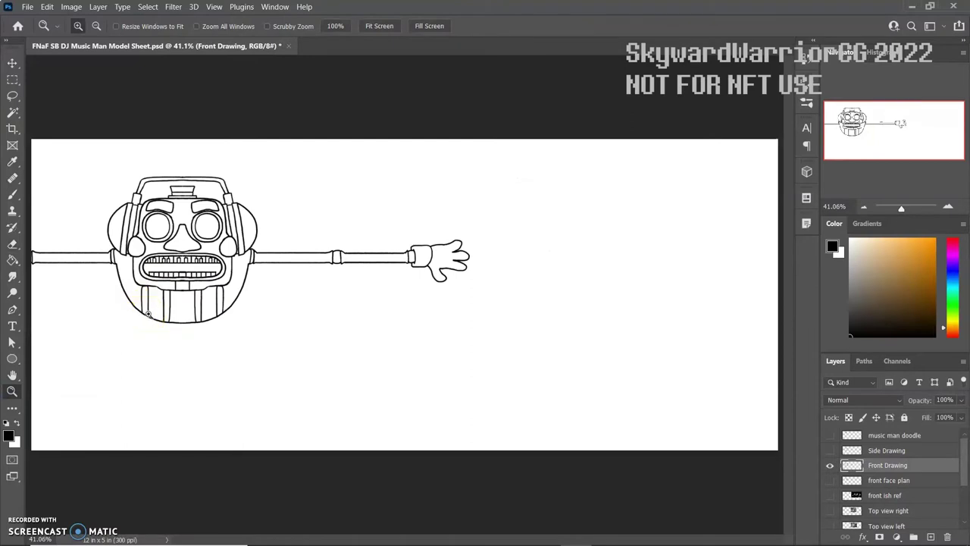
# - Lasso the gloved hand, enlarge it with Free Transform, align it with the cuff and reconnect its outline
pyautogui.click(829, 496)
pyautogui.click(829, 496)
pyautogui.click(479, 238)
pyautogui.press('l')
pyautogui.moveTo(573, 152)
pyautogui.mouseDown()
pyautogui.moveTo(412, 174)
pyautogui.moveTo(403, 268)
pyautogui.moveTo(405, 257)
pyautogui.mouseUp()
pyautogui.hotkey('ctrl', 't')
pyautogui.moveTo(592, 342); pyautogui.dragTo(643, 368)
pyautogui.moveTo(540, 308); pyautogui.dragTo(535, 277)
pyautogui.press('Return')
pyautogui.hotkey('ctrl', 'd')
pyautogui.press('b')
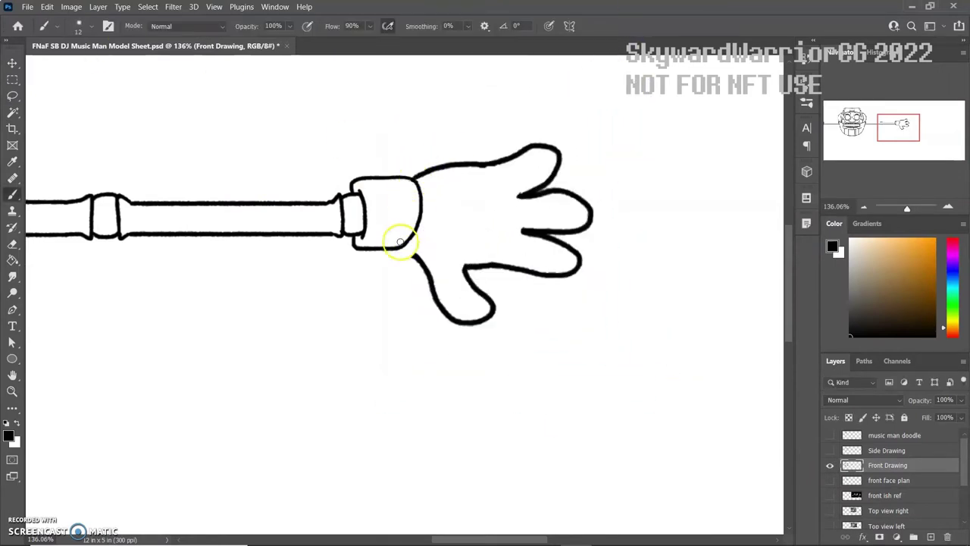
pyautogui.press('z')
pyautogui.hotkey('ctrl', '0')
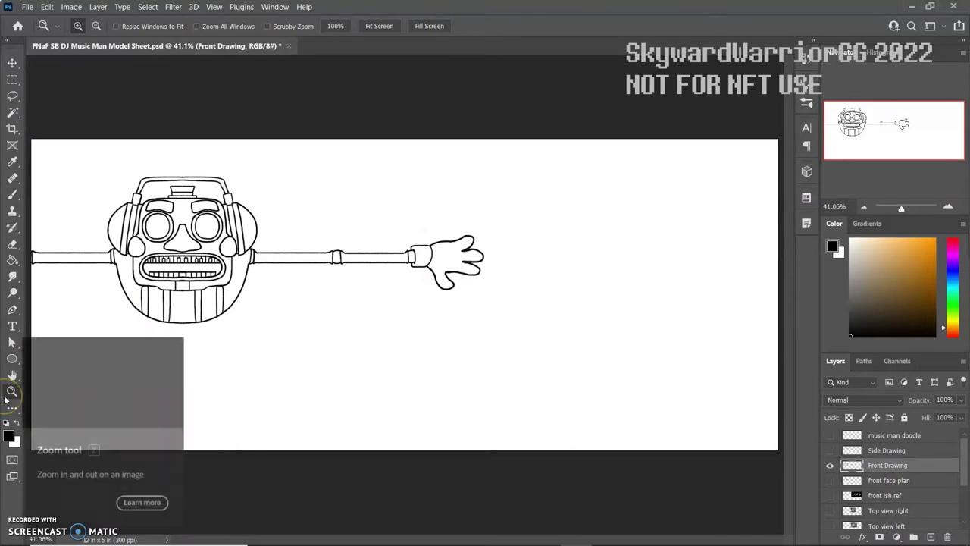
# - Briefly check the Side view reference and save the model sheet file
pyautogui.scroll(-3, 894, 477)
pyautogui.click(829, 490)
pyautogui.click(829, 491)
pyautogui.click(27, 7)
pyautogui.click(38, 146)
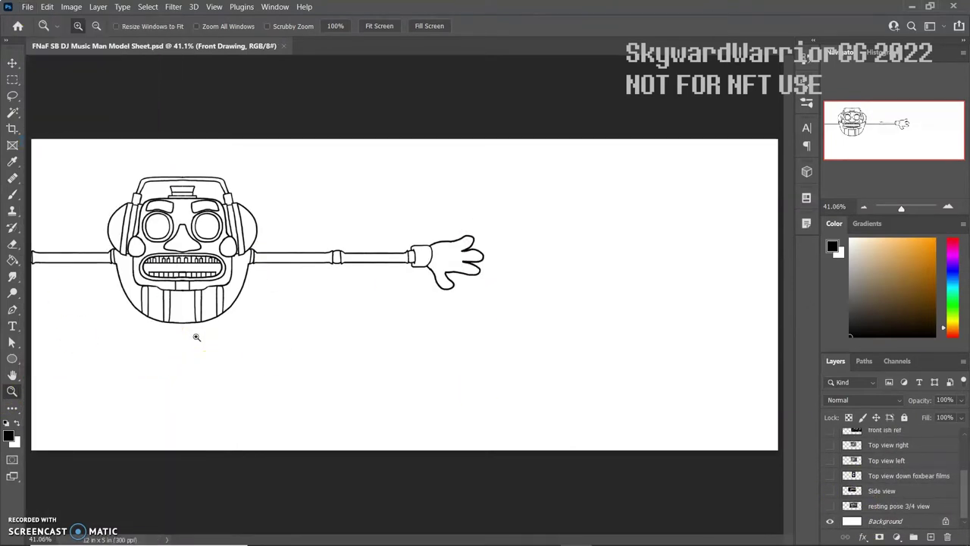
# - Lower the Front Drawing layer's opacity to a faint guide and show and select the Side Drawing layer
pyautogui.scroll(3, 894, 462)
pyautogui.moveTo(960, 399); pyautogui.dragTo(919, 415)
pyautogui.click(828, 450)
pyautogui.click(887, 450)
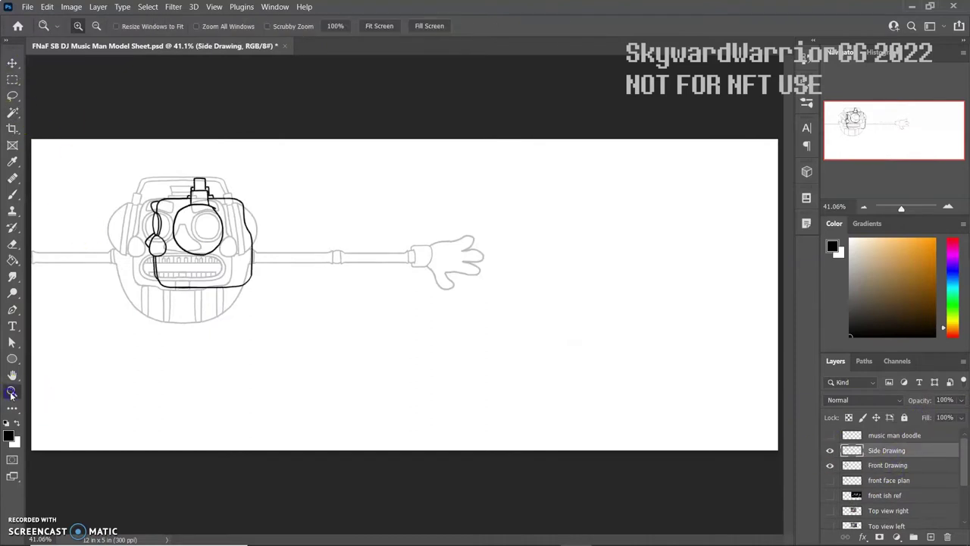
# - Draw a large teardrop-shaped body outline behind the side-view head, tapering to a point at the rear
pyautogui.keyDown('alt'); pyautogui.scroll(3, 394, 114); pyautogui.keyUp('alt')
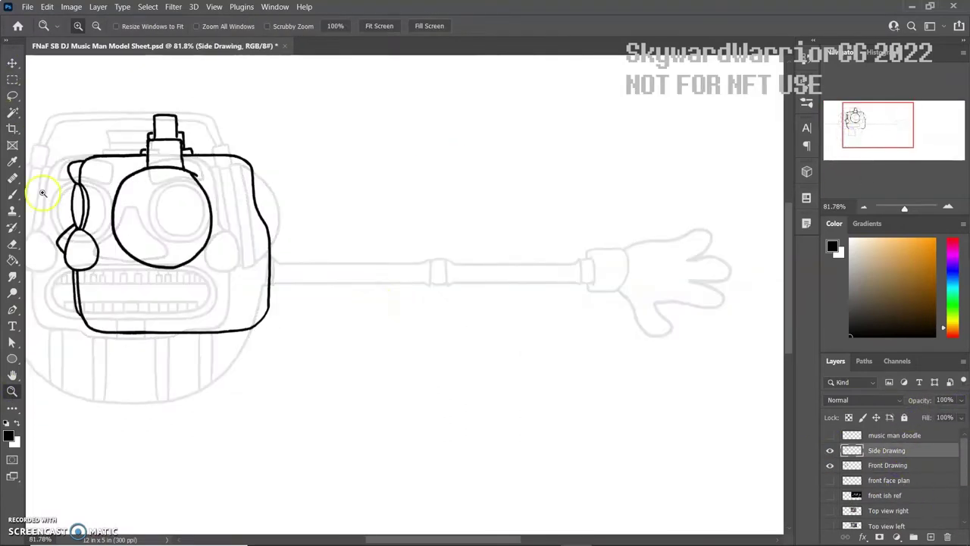
pyautogui.press('b')
pyautogui.moveTo(623, 255)
pyautogui.mouseDown()
pyautogui.moveTo(459, 162)
pyautogui.moveTo(327, 288)
pyautogui.moveTo(623, 255)
pyautogui.moveTo(357, 156)
pyautogui.moveTo(487, 329)
pyautogui.moveTo(620, 226)
pyautogui.mouseUp()
pyautogui.hotkey('ctrl', 'z')
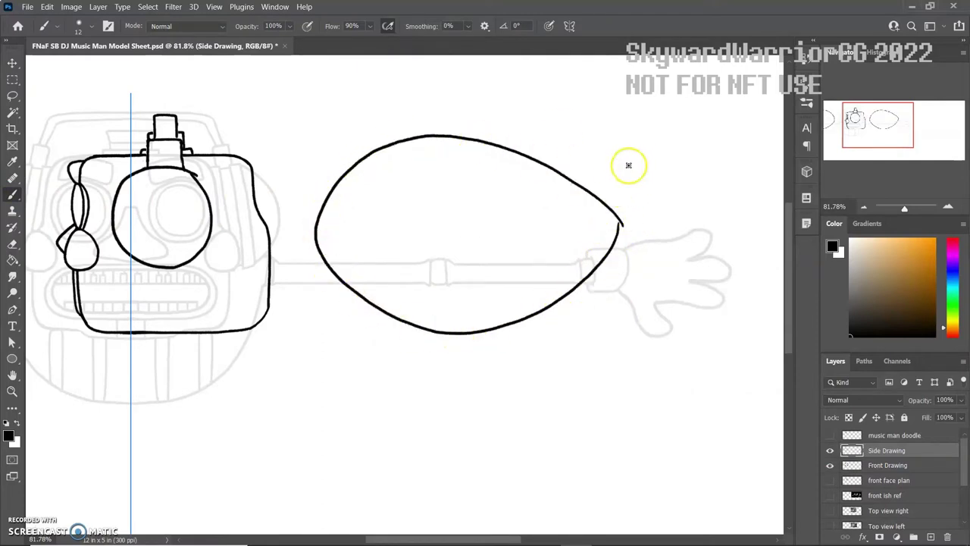
# - Turn off brush symmetry and erase the mirrored copy of the body outline on the other side of the head
pyautogui.press('z')
pyautogui.keyDown('alt'); pyautogui.scroll(-3, 91, 379); pyautogui.keyUp('alt')
pyautogui.press('b')
pyautogui.click(579, 26)
pyautogui.click(610, 36)
pyautogui.press('e')
pyautogui.moveTo(75, 190); pyautogui.dragTo(54, 173)
# - Show the Side view reference and move it beside the body outline, then return to the brush on the Side Drawing layer
pyautogui.scroll(-3, 823, 503)
pyautogui.click(829, 493)
pyautogui.click(884, 493)
pyautogui.moveTo(397, 240)
pyautogui.keyDown('ctrl'); pyautogui.mouseDown()
pyautogui.moveTo(562, 328)
pyautogui.moveTo(587, 255)
pyautogui.mouseUp(); pyautogui.keyUp('ctrl')
pyautogui.press('b')
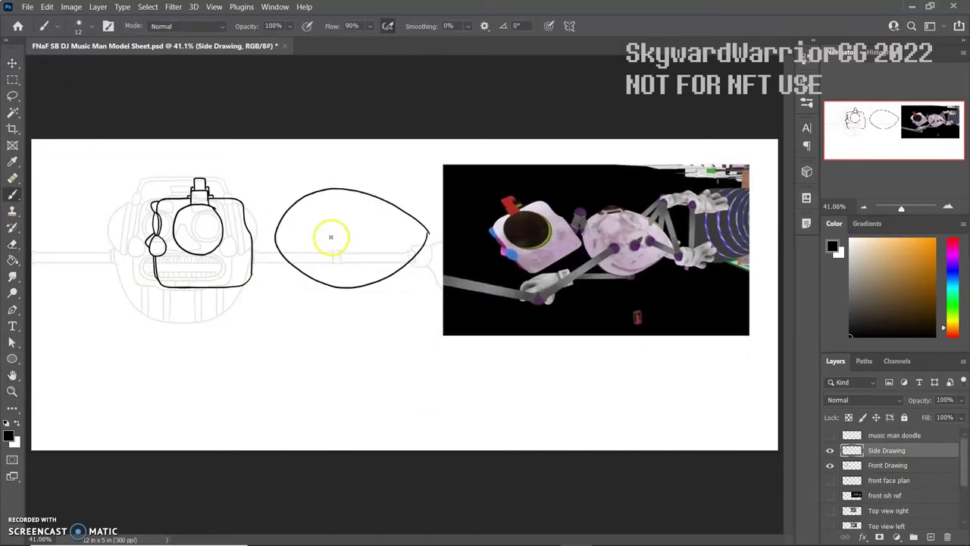
# - Lasso the side-view body outline and nudge it down to line up with the front view's arm
pyautogui.click(8, 95)
pyautogui.click(12, 63)
pyautogui.hotkey('shift', 'Down')
pyautogui.hotkey('shift', 'Down')
pyautogui.hotkey('shift', 'Down')
pyautogui.hotkey('shift', 'Down')
pyautogui.hotkey('shift', 'Down')
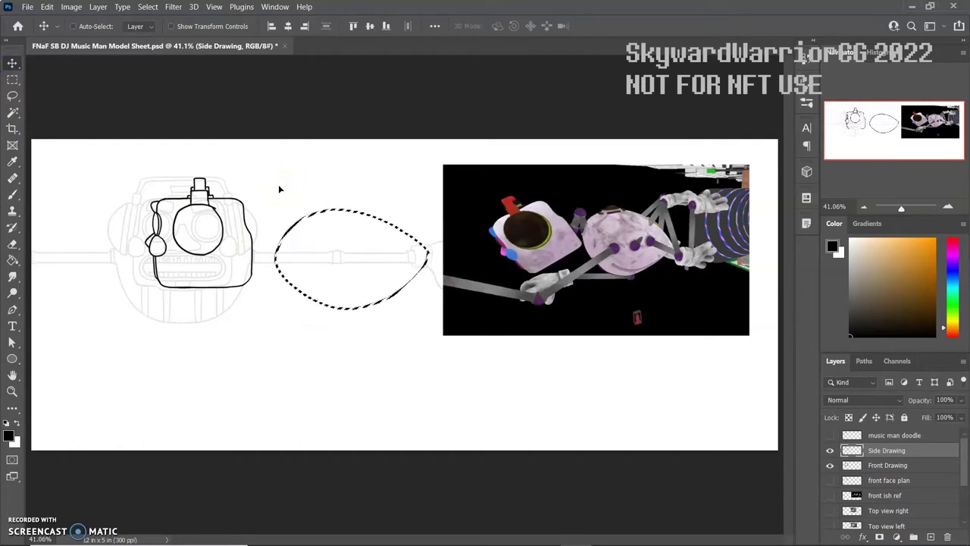
pyautogui.hotkey('ctrl', 'd')
# - Redraw the body's upper edge as a smoother curve to the pointed rear and erase the old line with a 25 px eraser
pyautogui.press('b')
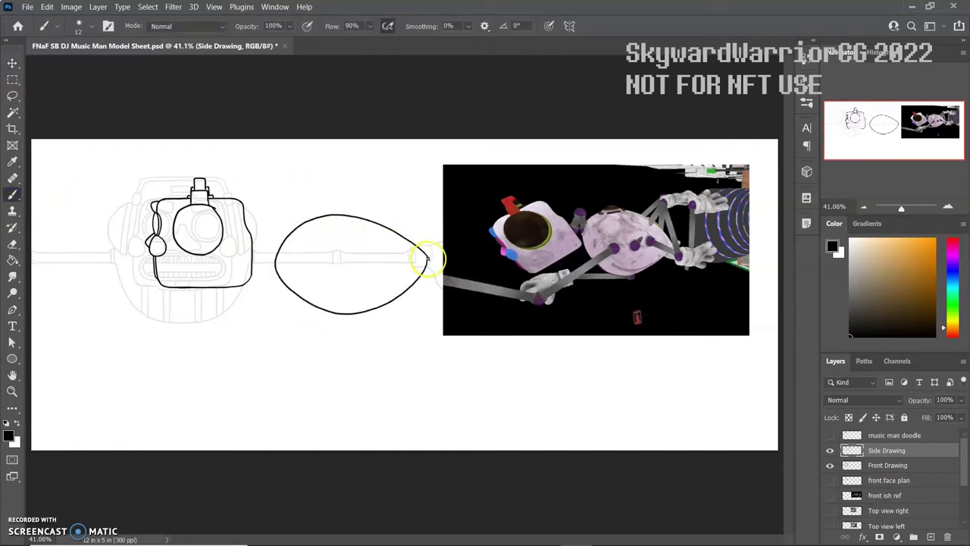
pyautogui.hotkey('ctrl', 'z')
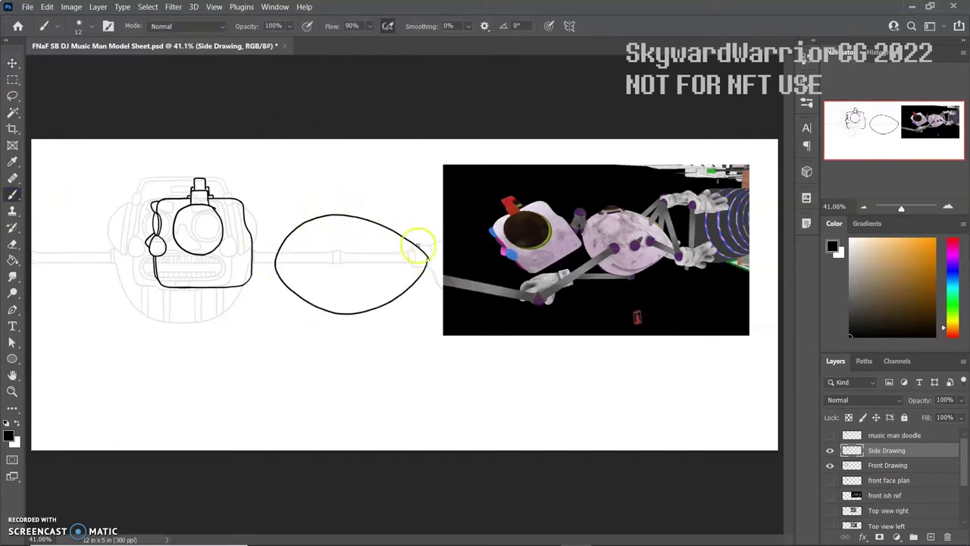
pyautogui.press('e')
pyautogui.keyDown('alt'); pyautogui.scroll(5, 395, 263); pyautogui.keyUp('alt')
pyautogui.moveTo(143, 68)
pyautogui.mouseDown()
pyautogui.moveTo(270, 86)
pyautogui.moveTo(450, 182)
pyautogui.moveTo(537, 247)
pyautogui.mouseUp()
pyautogui.moveTo(223, 89); pyautogui.dragTo(379, 159)
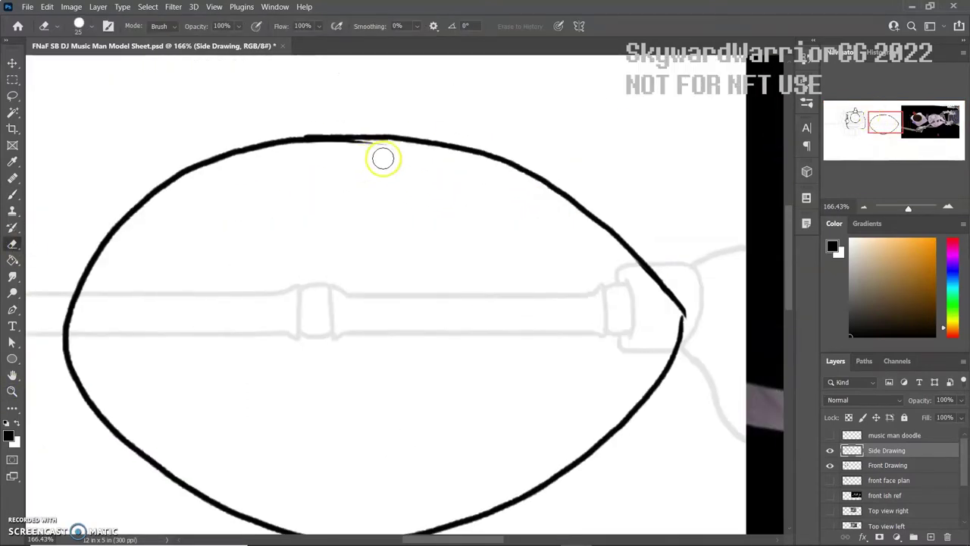
pyautogui.keyDown('alt'); pyautogui.scroll(-5, 37, 285); pyautogui.keyUp('alt')
# - Redraw the body's front edge nearest the head as a tighter curve and erase the old outline around it
pyautogui.press('b')
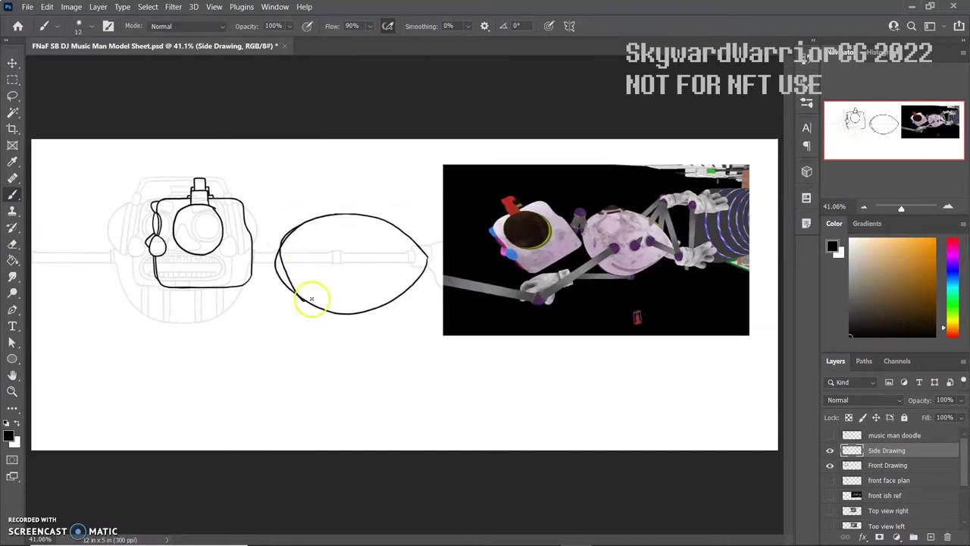
pyautogui.keyDown('alt'); pyautogui.scroll(4, 356, 272); pyautogui.keyUp('alt')
pyautogui.moveTo(256, 105)
pyautogui.mouseDown()
pyautogui.moveTo(153, 206)
pyautogui.moveTo(241, 354)
pyautogui.mouseUp()
pyautogui.press('e')
pyautogui.moveTo(134, 184); pyautogui.dragTo(178, 317)
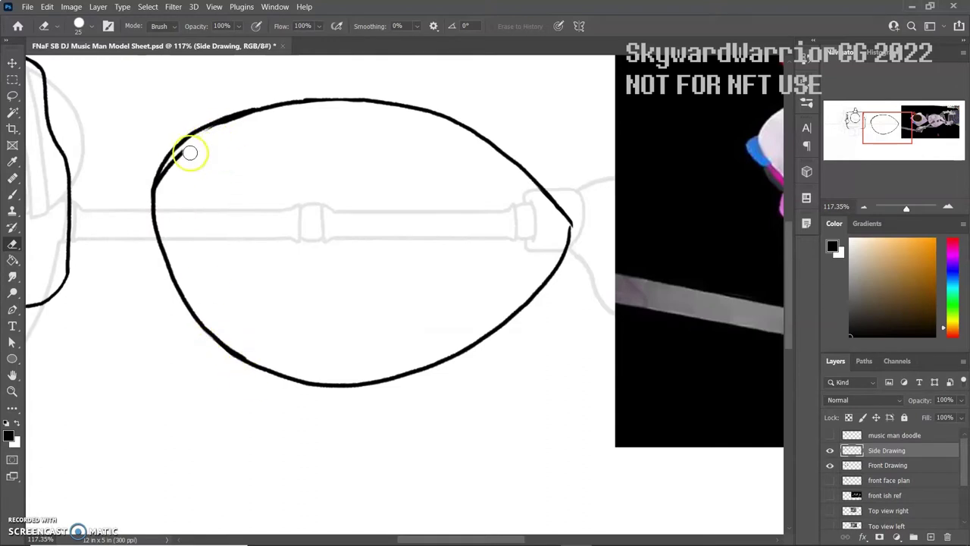
pyautogui.press('b')
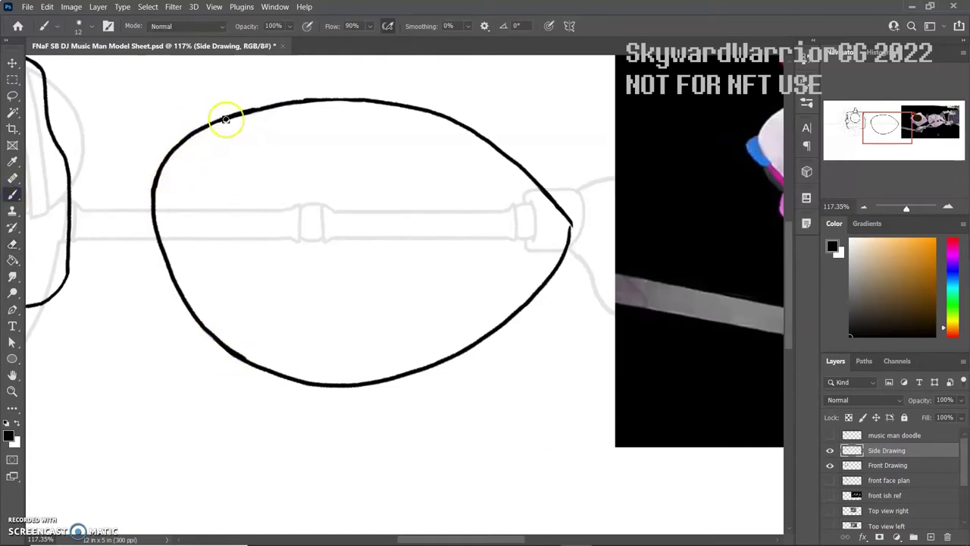
pyautogui.hotkey('ctrl', '0')
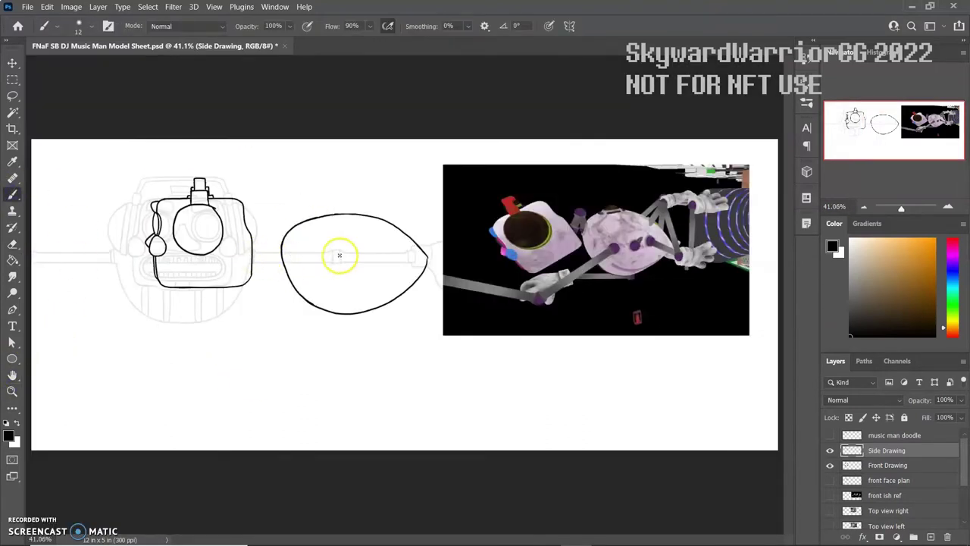
# - Lasso the reshaped body outline and nudge it up slightly
pyautogui.press('l')
pyautogui.moveTo(309, 167); pyautogui.dragTo(271, 288)
pyautogui.press('v')
pyautogui.hotkey('shift', 'Up')
pyautogui.hotkey('ctrl', 'd')
# - Draw three crossed circular arm sockets along the body's middle and a curved strip along its underside, erasing overlapping lines with a 6 px eraser
pyautogui.press('b')
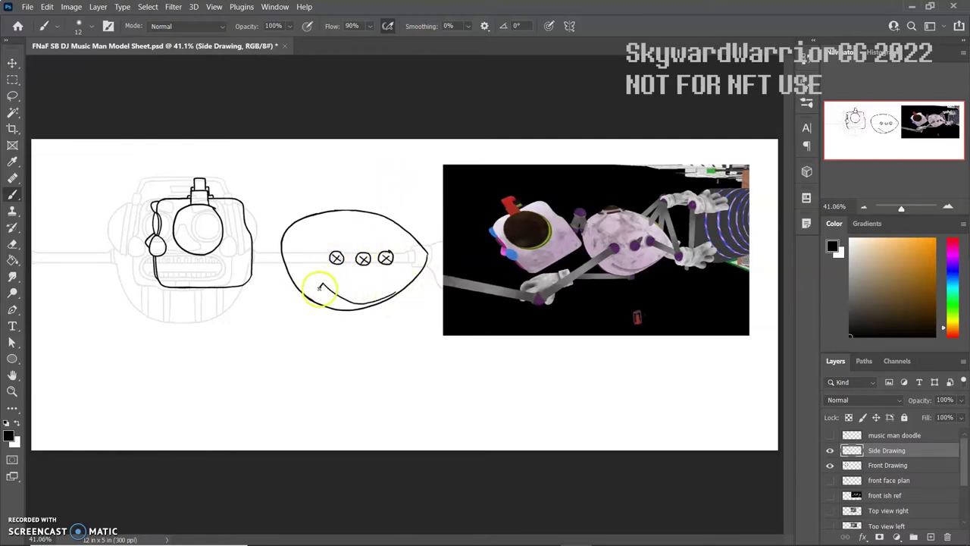
pyautogui.keyDown('alt'); pyautogui.scroll(5, 393, 300); pyautogui.keyUp('alt')
pyautogui.moveTo(212, 331); pyautogui.dragTo(447, 231)
pyautogui.press('e')
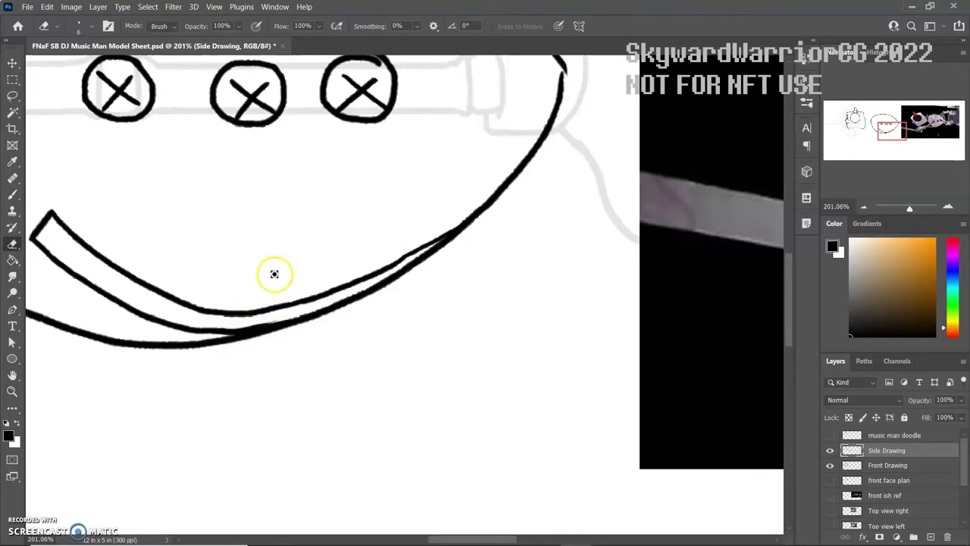
pyautogui.doubleClick(12, 374)
pyautogui.press('z')
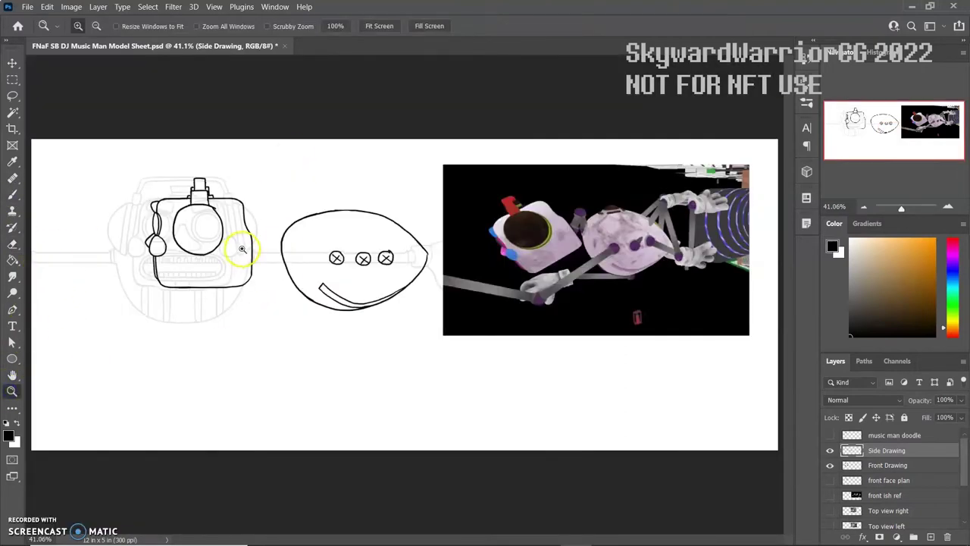
# - Draw a domed hatch with a curved base on the side-view body's upper edge and erase the outline running through it
pyautogui.keyDown('alt'); pyautogui.scroll(4, 560, 221); pyautogui.keyUp('alt')
pyautogui.moveTo(921, 121); pyautogui.dragTo(883, 122)
pyautogui.press('b')
pyautogui.moveTo(273, 173)
pyautogui.mouseDown()
pyautogui.moveTo(407, 161)
pyautogui.moveTo(390, 151)
pyautogui.moveTo(284, 167)
pyautogui.mouseUp()
pyautogui.hotkey('ctrl', 'z')
pyautogui.hotkey('ctrl', '0')
pyautogui.press('z')
pyautogui.keyDown('alt'); pyautogui.scroll(6, 293, 209); pyautogui.keyUp('alt')
pyautogui.press('e')
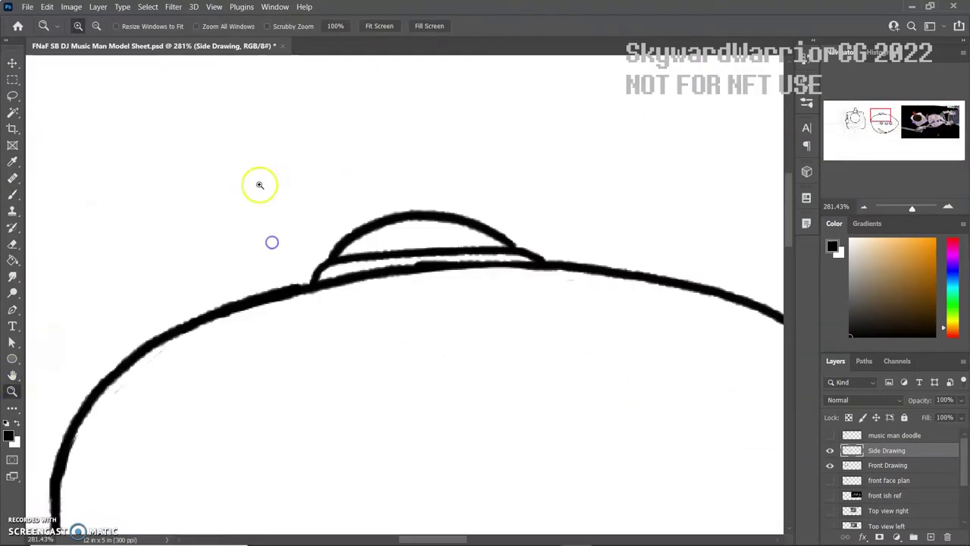
pyautogui.moveTo(325, 293)
pyautogui.mouseDown()
pyautogui.moveTo(460, 263)
pyautogui.moveTo(535, 278)
pyautogui.moveTo(357, 281)
pyautogui.moveTo(397, 266)
pyautogui.moveTo(529, 273)
pyautogui.mouseUp()
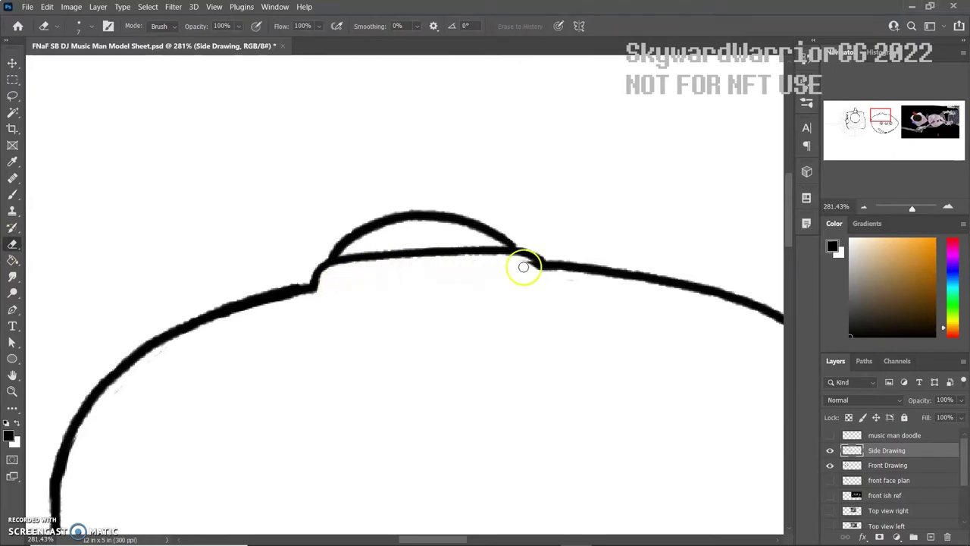
# - Draw a rounded slot below the dome and a small oval knob at each end, erasing the body line inside both knobs
pyautogui.hotkey('ctrl', '0')
pyautogui.click(12, 390)
pyautogui.keyDown('alt'); pyautogui.scroll(8, 605, 230); pyautogui.keyUp('alt')
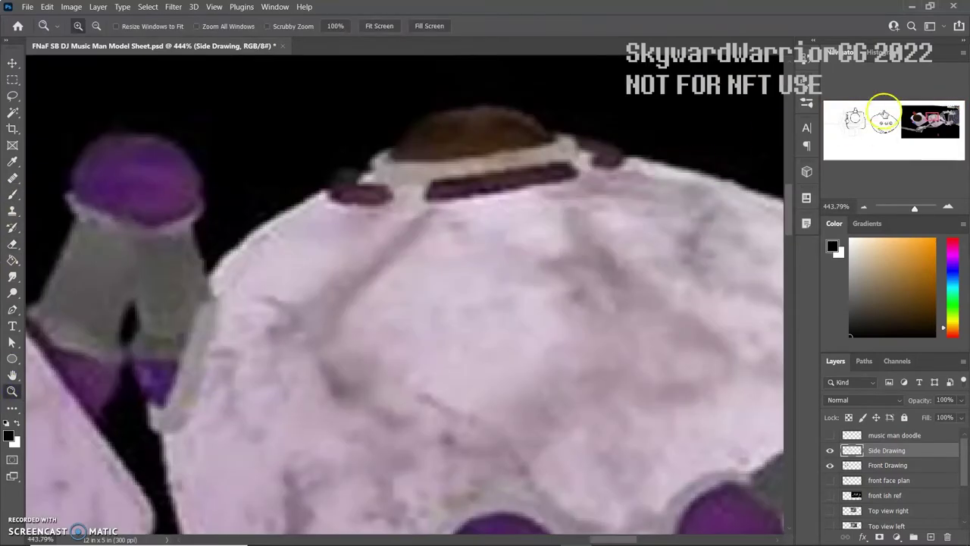
pyautogui.click(885, 114)
pyautogui.press('b')
pyautogui.moveTo(357, 260)
pyautogui.mouseDown()
pyautogui.moveTo(633, 239)
pyautogui.moveTo(655, 264)
pyautogui.moveTo(635, 241)
pyautogui.mouseUp()
pyautogui.moveTo(310, 220)
pyautogui.mouseDown()
pyautogui.moveTo(253, 243)
pyautogui.moveTo(307, 234)
pyautogui.mouseUp()
pyautogui.moveTo(667, 193)
pyautogui.mouseDown()
pyautogui.moveTo(725, 223)
pyautogui.moveTo(670, 203)
pyautogui.mouseUp()
pyautogui.press('e')
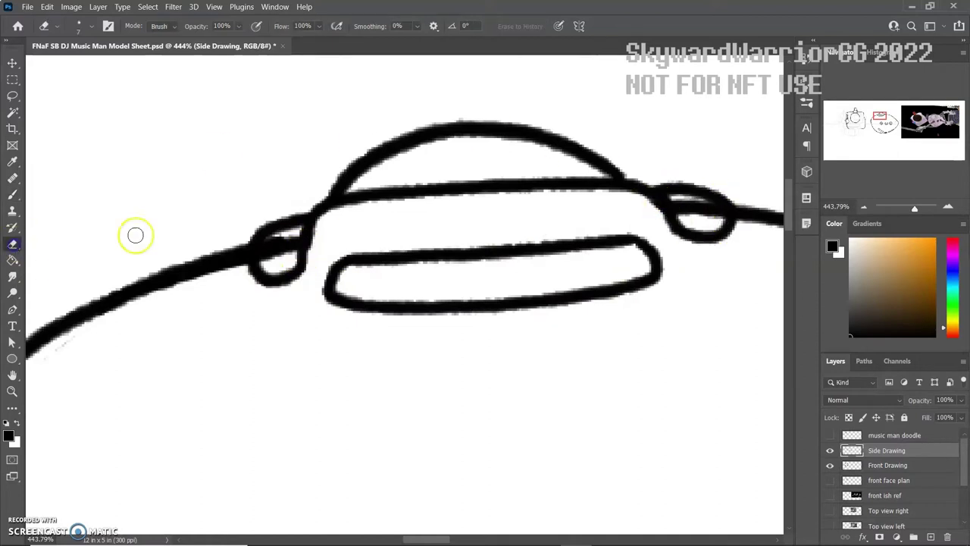
pyautogui.moveTo(284, 235); pyautogui.dragTo(270, 255)
pyautogui.moveTo(667, 195); pyautogui.dragTo(704, 217)
pyautogui.press('b')
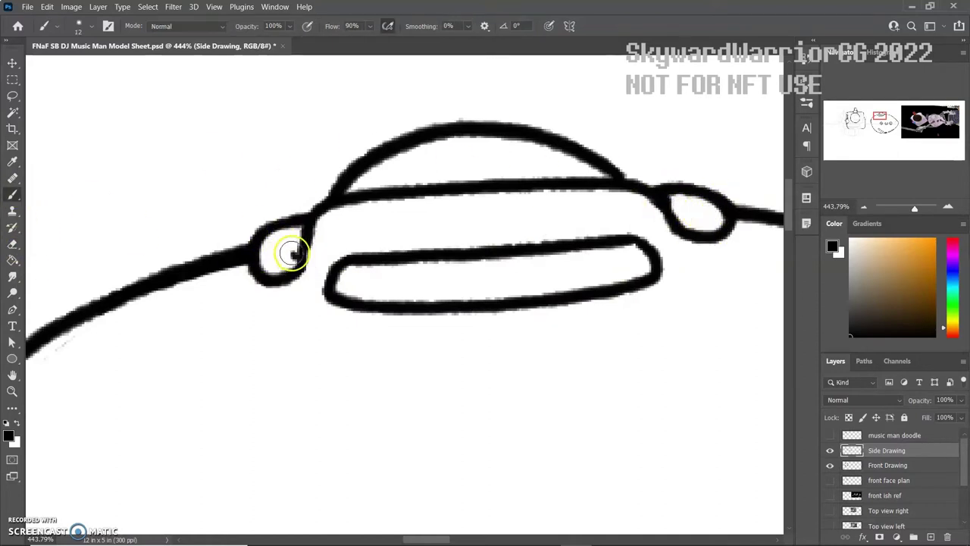
# - Draw a layered, rounded neck socket on the body's front edge facing the head and clean up its lines
pyautogui.click(12, 391)
pyautogui.hotkey('ctrl', '0')
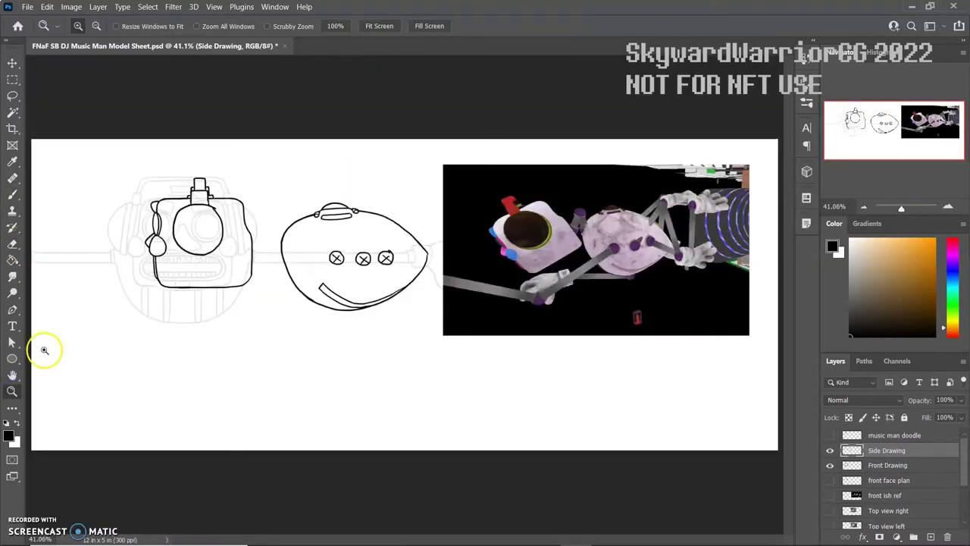
pyautogui.click(308, 247)
pyautogui.press('b')
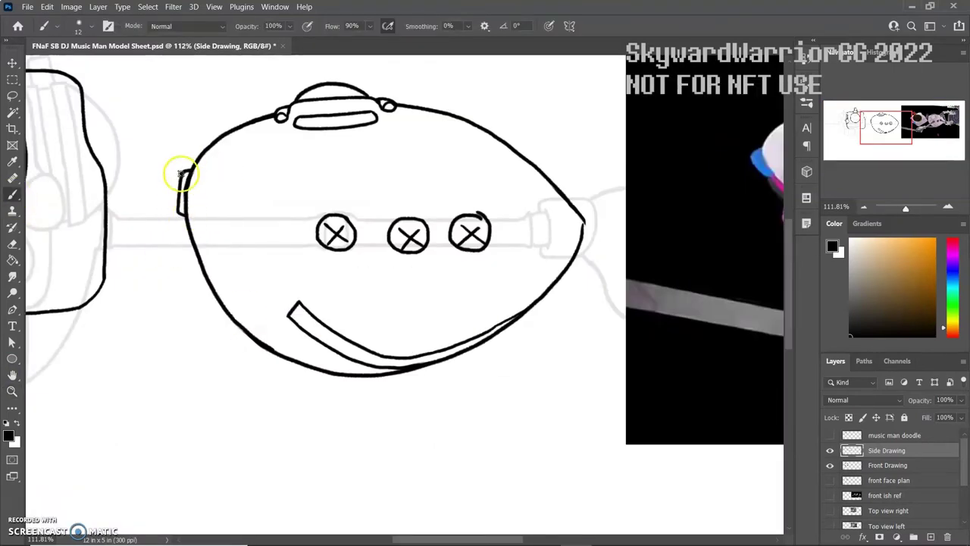
pyautogui.press('e')
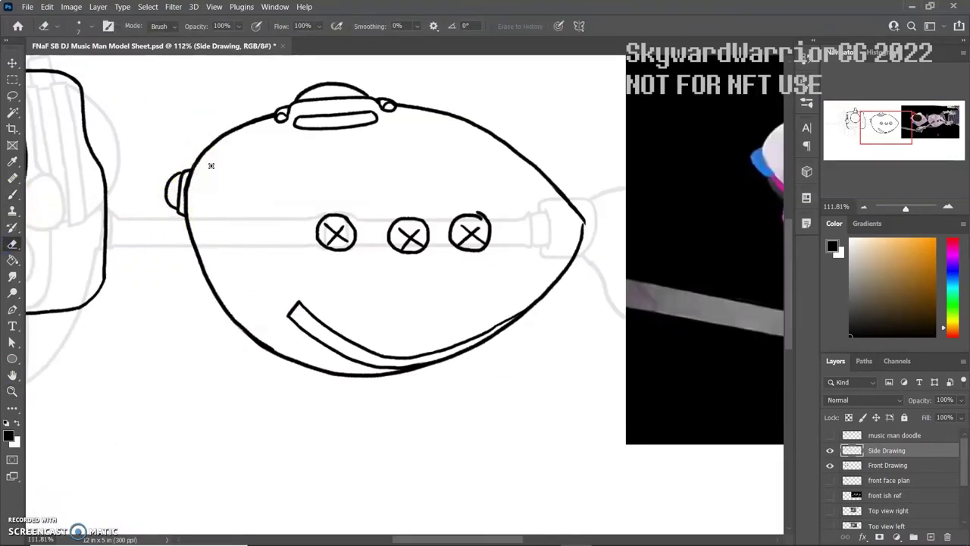
pyautogui.moveTo(210, 165)
pyautogui.mouseDown()
pyautogui.moveTo(30, 159)
pyautogui.moveTo(151, 174)
pyautogui.moveTo(316, 226)
pyautogui.mouseUp()
# - Lasso the side-view body and move it farther from the head to make room for the neck
pyautogui.press('z')
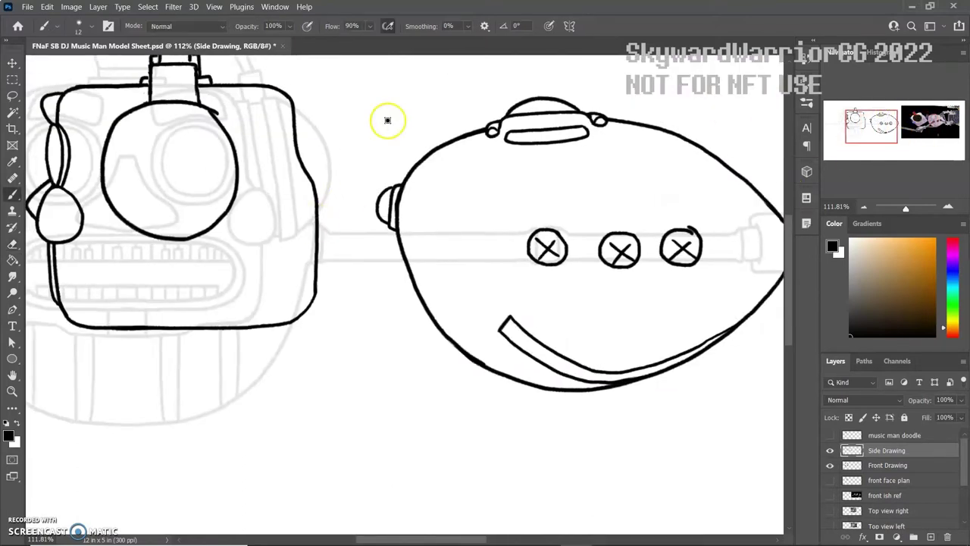
pyautogui.hotkey('ctrl', '0')
pyautogui.click(14, 113)
pyautogui.moveTo(299, 147); pyautogui.dragTo(308, 151)
pyautogui.keyDown('ctrl'); pyautogui.moveTo(273, 238); pyautogui.dragTo(293, 238); pyautogui.keyUp('ctrl')
pyautogui.hotkey('ctrl', 'd')
# - Draw a segmented neck with a rounded middle joint connecting the body's socket to the back of the head
pyautogui.press('z')
pyautogui.moveTo(296, 151)
pyautogui.mouseDown()
pyautogui.moveTo(339, 153)
pyautogui.moveTo(394, 288)
pyautogui.mouseUp()
pyautogui.press('b')
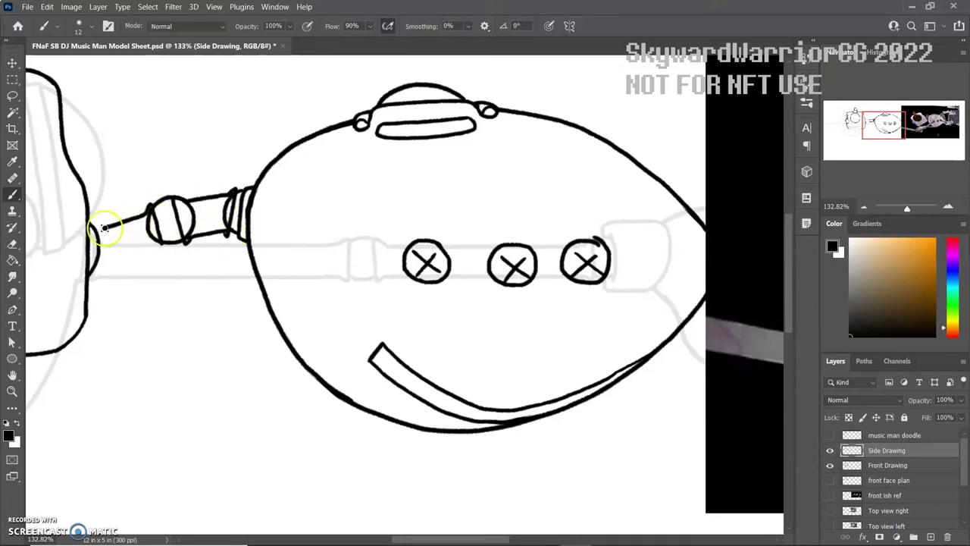
pyautogui.press('z')
pyautogui.hotkey('ctrl', '0')
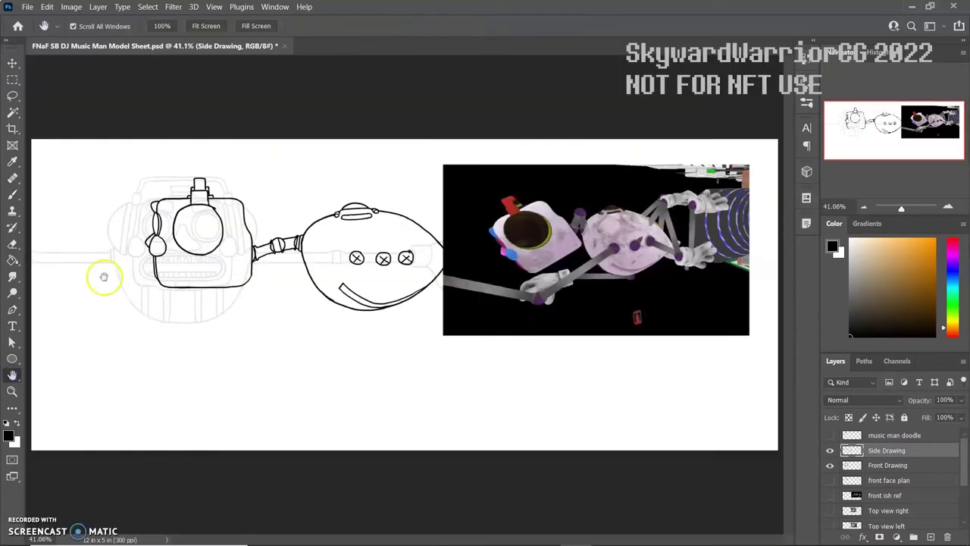
# - Refine the neck with flared rims at its joints and erase the overlapping lines at both ends
pyautogui.moveTo(260, 223)
pyautogui.mouseDown()
pyautogui.moveTo(357, 260)
pyautogui.moveTo(385, 250)
pyautogui.moveTo(385, 276)
pyautogui.moveTo(450, 231)
pyautogui.mouseUp()
pyautogui.press('e')
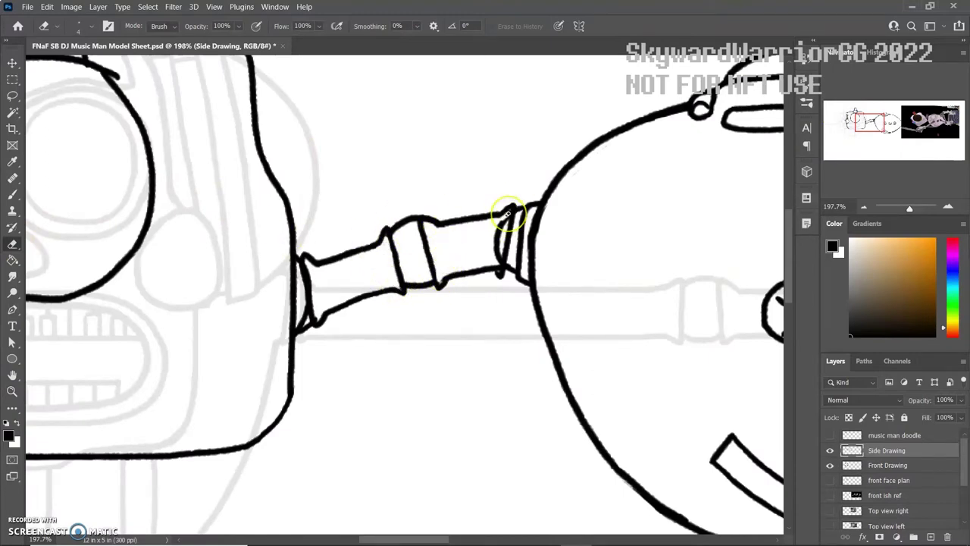
pyautogui.moveTo(500, 252); pyautogui.dragTo(503, 270)
pyautogui.moveTo(303, 256); pyautogui.dragTo(307, 265)
pyautogui.press('z')
pyautogui.hotkey('ctrl', '0')
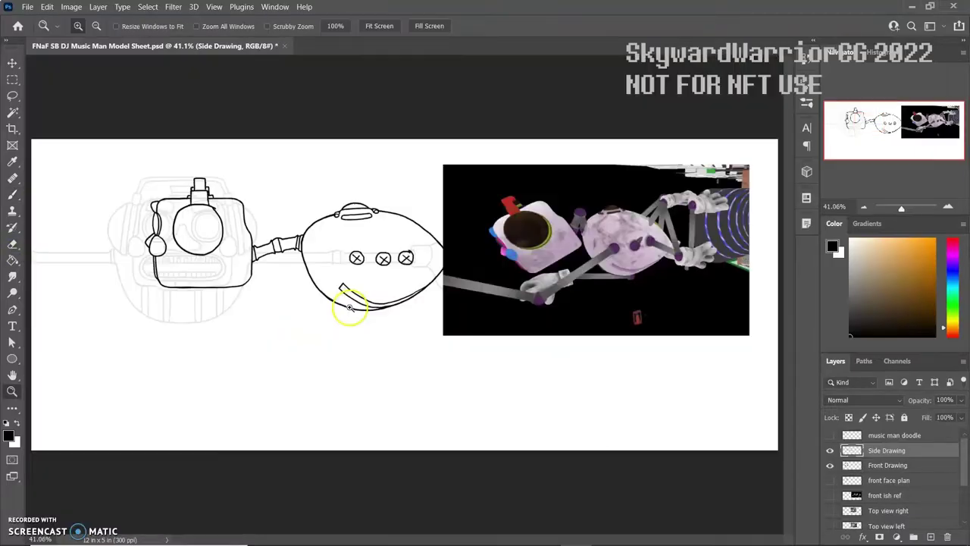
# - Move the side-view drawing below the front-view arm, then make the Front Drawing layer active and fully opaque
pyautogui.moveTo(277, 259)
pyautogui.keyDown('ctrl'); pyautogui.mouseDown()
pyautogui.moveTo(541, 238)
pyautogui.moveTo(364, 342)
pyautogui.moveTo(377, 344)
pyautogui.mouseUp(); pyautogui.keyUp('ctrl')
pyautogui.moveTo(521, 195); pyautogui.dragTo(144, 375)
pyautogui.click(887, 465)
pyautogui.scroll(3, 531, 303)
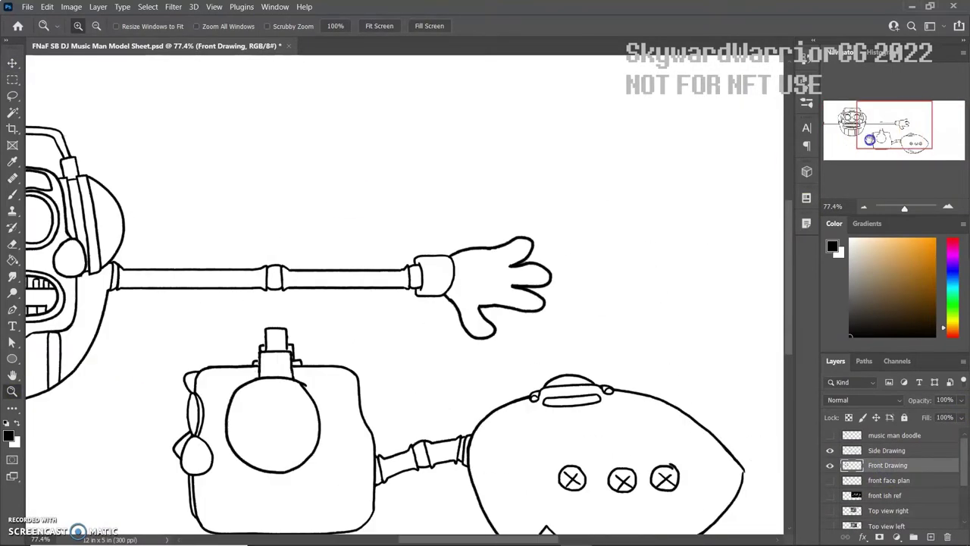
# - Widen the front-view arm by lassoing its lower edge and nudging it down
pyautogui.press('l')
pyautogui.moveTo(142, 281)
pyautogui.mouseDown()
pyautogui.moveTo(409, 296)
pyautogui.moveTo(114, 293)
pyautogui.mouseUp()
pyautogui.press('v')
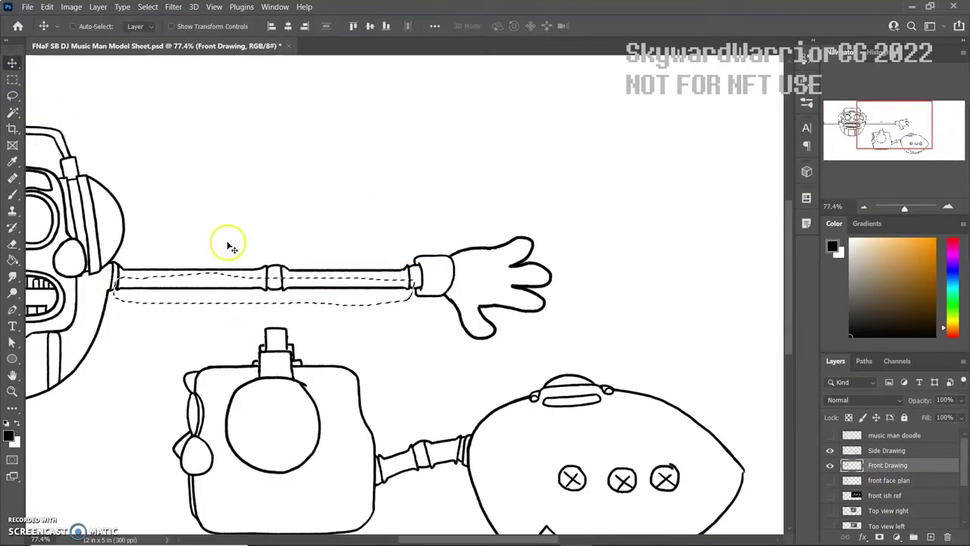
pyautogui.hotkey('ctrl', 'd')
# - Reconnect the widened arm's lines at the shoulder and wrist joints, erasing overlaps with a 5 px eraser
pyautogui.keyDown('alt'); pyautogui.scroll(8, 41, 282); pyautogui.keyUp('alt')
pyautogui.press('b')
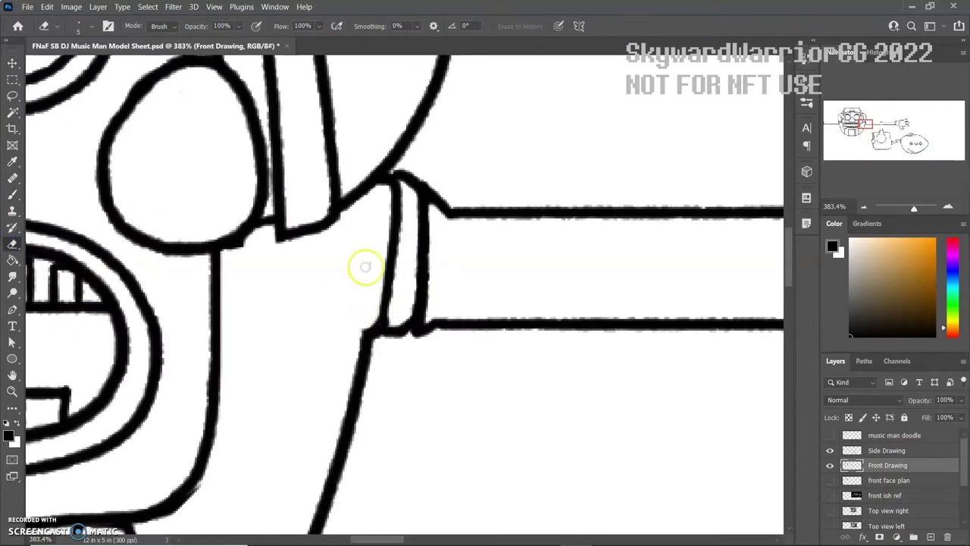
pyautogui.keyDown('ctrl'); pyautogui.hscroll(6, 361, 250); pyautogui.keyUp('ctrl')
pyautogui.scroll(-10, 353, 262)
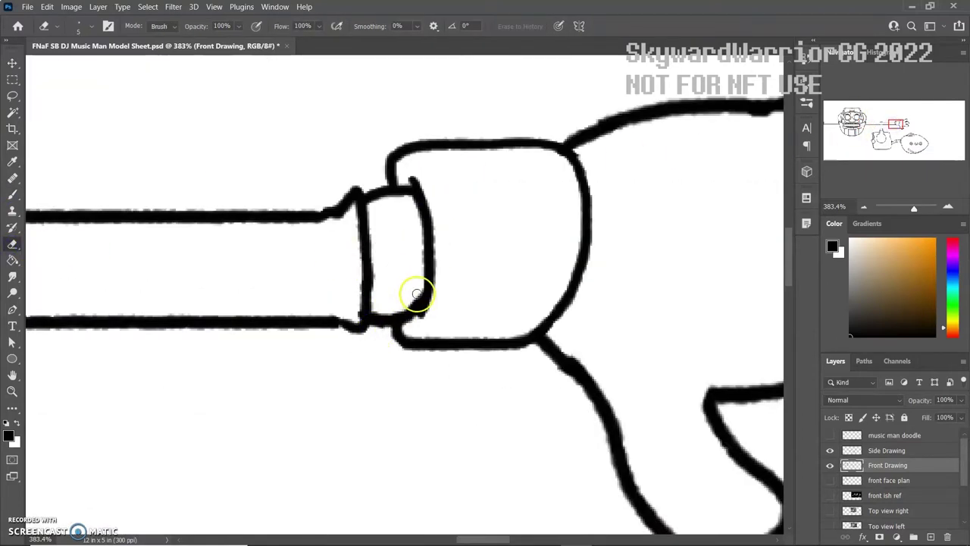
# - Lengthen the front view's upper arm by redrawing both of its edges toward the elbow
pyautogui.keyDown('alt'); pyautogui.scroll(-8, 403, 288); pyautogui.keyUp('alt')
pyautogui.press('z')
pyautogui.hotkey('ctrl', 'z')
pyautogui.hotkey('ctrl', 'd')
pyautogui.press('b')
pyautogui.keyDown('alt'); pyautogui.scroll(8, 332, 265); pyautogui.keyUp('alt')
pyautogui.moveTo(371, 229); pyautogui.dragTo(464, 229)
pyautogui.moveTo(365, 317); pyautogui.dragTo(445, 311)
pyautogui.keyDown('alt'); pyautogui.scroll(-10, 445, 311); pyautogui.keyUp('alt')
# - Shift the front view's hand and wrist section outward and redraw both forearm edges across the gap
pyautogui.press('l')
pyautogui.moveTo(379, 210); pyautogui.dragTo(422, 223)
pyautogui.press('Delete')
pyautogui.hotkey('ctrl', 'd')
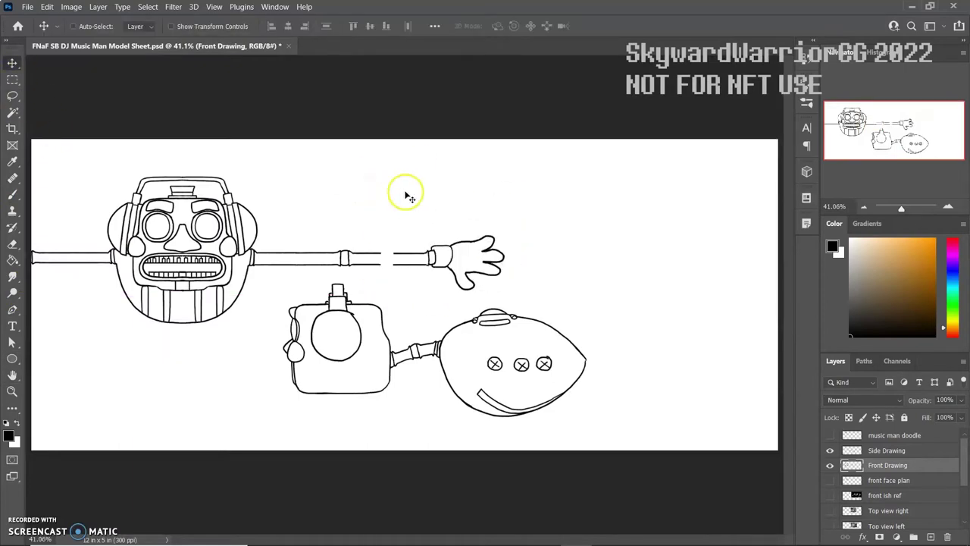
pyautogui.press('b')
pyautogui.keyDown('alt'); pyautogui.scroll(9, 404, 195); pyautogui.keyUp('alt')
pyautogui.moveTo(315, 133); pyautogui.dragTo(391, 132)
pyautogui.moveTo(310, 202); pyautogui.dragTo(388, 202)
pyautogui.keyDown('alt'); pyautogui.scroll(-8, 401, 199); pyautogui.keyUp('alt')
pyautogui.press('z')
pyautogui.hotkey('alt', 'f')
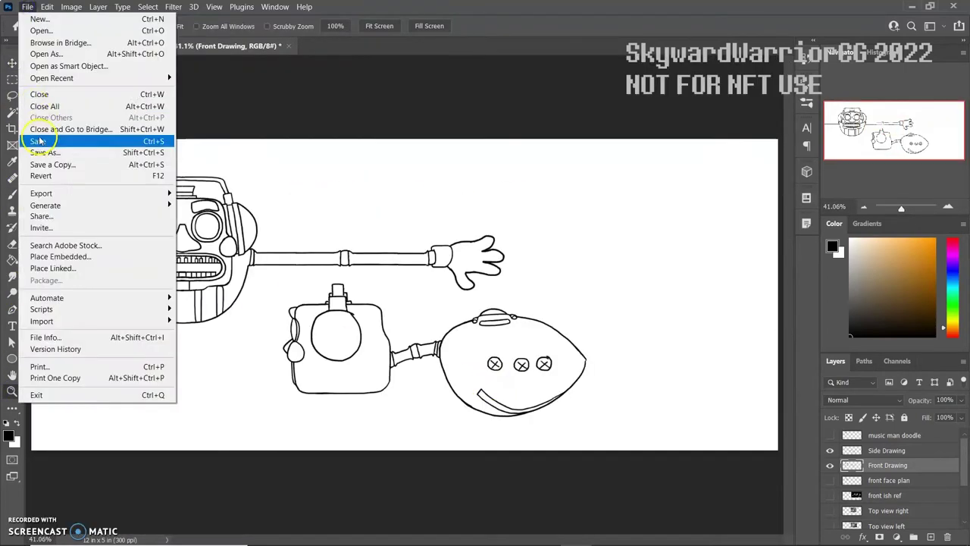
pyautogui.press('Escape')
# - Show the Top view right reference image and move it to the empty area beyond the front-view hand
pyautogui.click(829, 495)
pyautogui.click(829, 495)
pyautogui.click(829, 511)
pyautogui.click(886, 510)
pyautogui.keyDown('ctrl'); pyautogui.moveTo(423, 200); pyautogui.dragTo(584, 200); pyautogui.keyUp('ctrl')
pyautogui.keyDown('alt'); pyautogui.scroll(5, 622, 250); pyautogui.keyUp('alt')
pyautogui.keyDown('alt'); pyautogui.scroll(-5, 622, 250); pyautogui.keyUp('alt')
# - Sample the character's colours from the Top view right reference and paint a palette of round swatches beside the front-view head
pyautogui.press('x')
pyautogui.press('b')
pyautogui.hotkey('alt', ']')
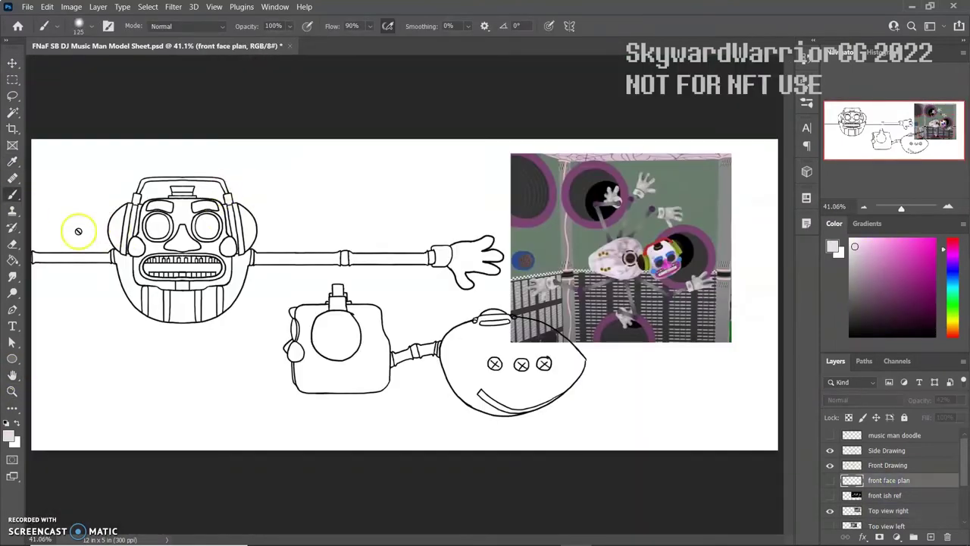
pyautogui.hotkey('alt', ']')
pyautogui.rightClick(114, 130)
pyautogui.doubleClick(156, 217)
pyautogui.keyDown('alt'); pyautogui.scroll(5, 682, 258); pyautogui.keyUp('alt')
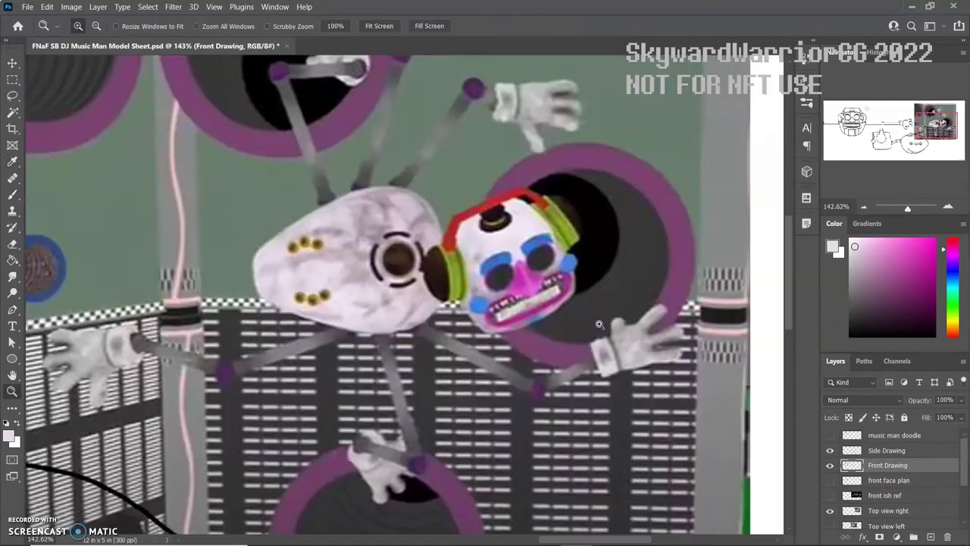
pyautogui.press('i')
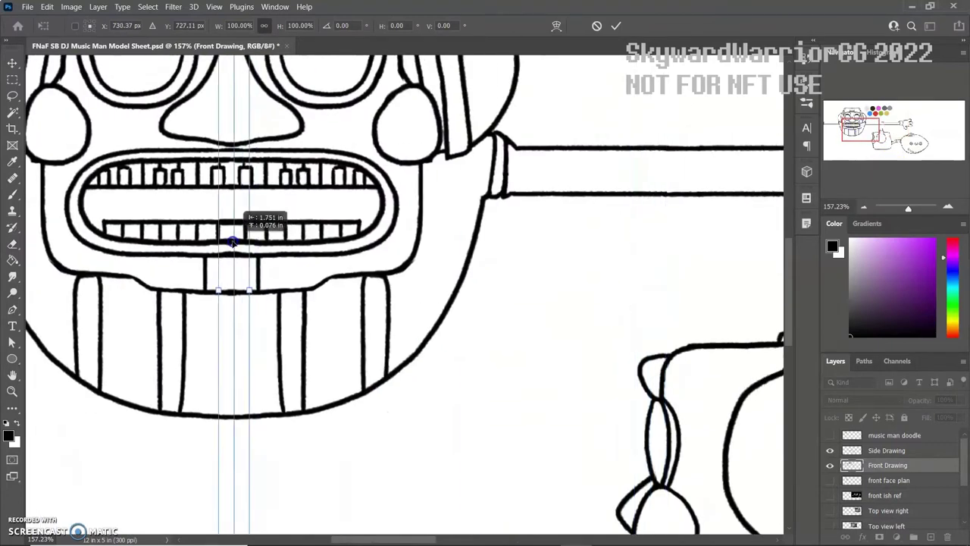
# - Fit the middle tooth into the lower row and space the outer jaw stripes wider, cleaning up with a 9 px eraser
pyautogui.click(78, 25)
pyautogui.click(79, 26)
pyautogui.click(12, 243)
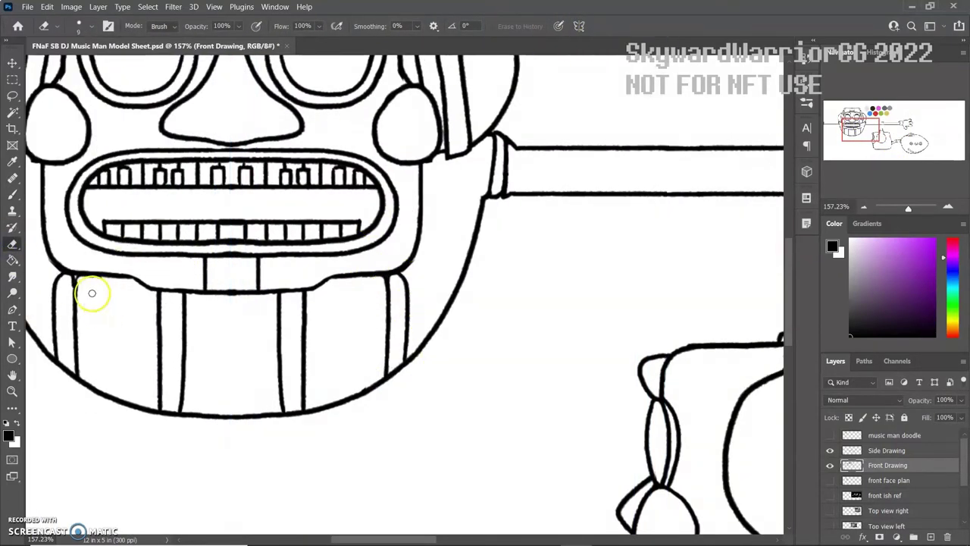
pyautogui.press('z')
pyautogui.hotkey('ctrl', '0')
# - Add the two-line text "Back reference??" in 24 pt Hey Gorgeous in the empty area beyond the front-view hand
pyautogui.press('t')
pyautogui.click(589, 229)
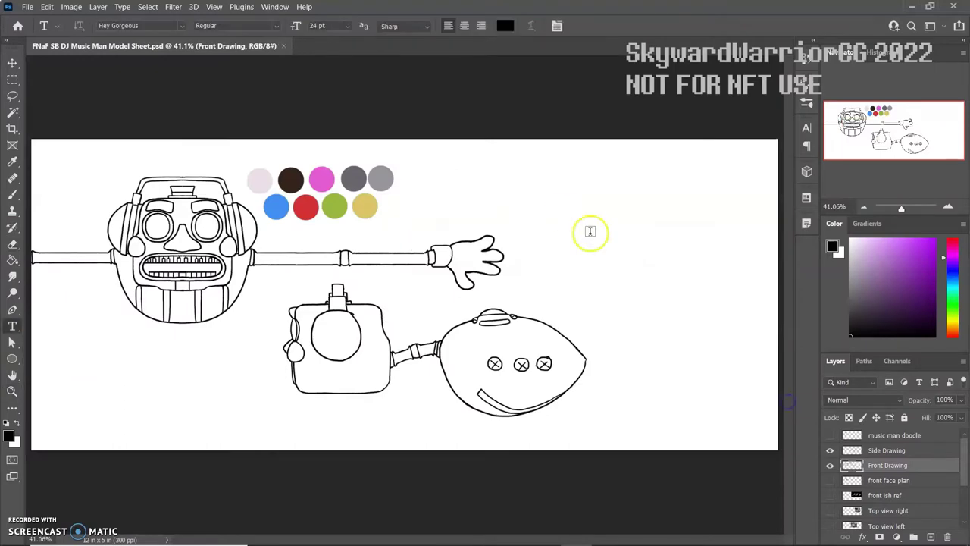
pyautogui.write('Back')
pyautogui.press('Return')
pyautogui.write('reference??')
pyautogui.press('Escape')
# - Show the Top view right reference, fade it to 39% opacity, and make the Side Drawing layer active
pyautogui.press('z')
pyautogui.moveTo(530, 141); pyautogui.dragTo(63, 335)
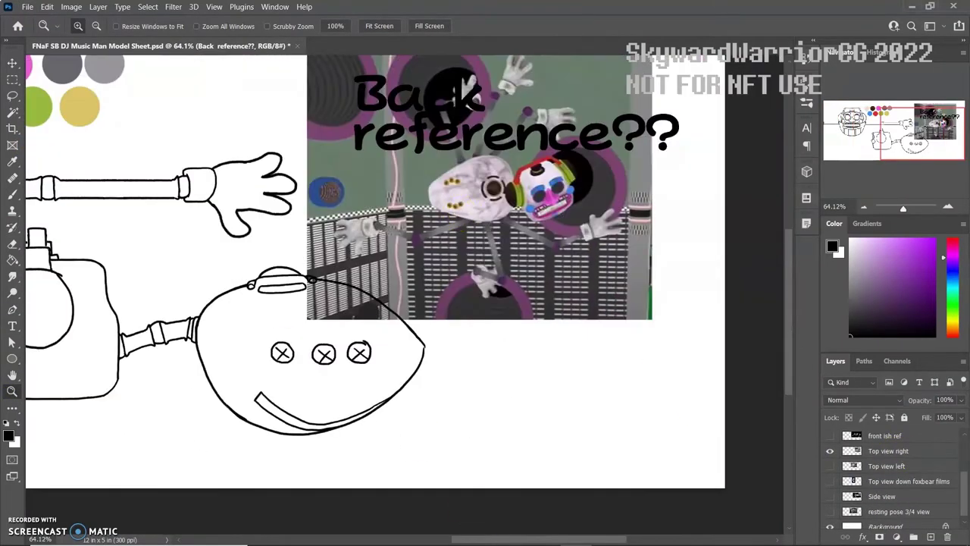
pyautogui.moveTo(563, 164); pyautogui.dragTo(227, 498)
pyautogui.click(951, 482)
pyautogui.scroll(3, 963, 489)
pyautogui.click(877, 457)
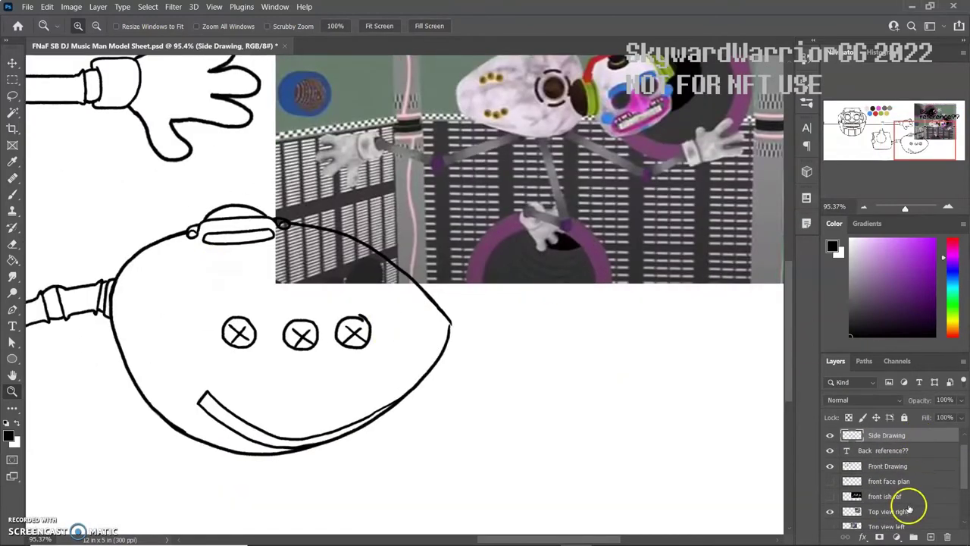
# - Redraw the body's rear end as a longer, rounded tip and erase the old point with a 30 px eraser
pyautogui.click(13, 194)
pyautogui.moveTo(367, 246); pyautogui.dragTo(460, 329)
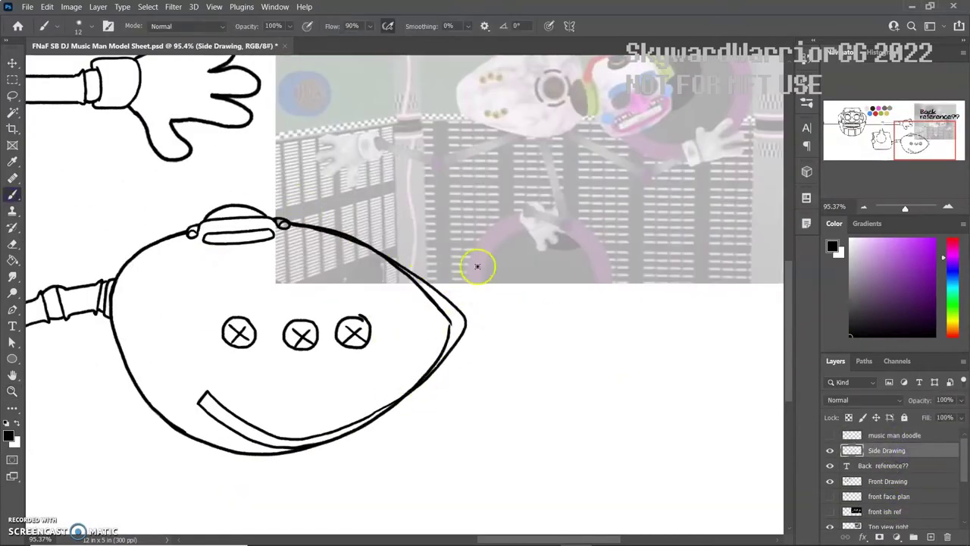
pyautogui.press('e')
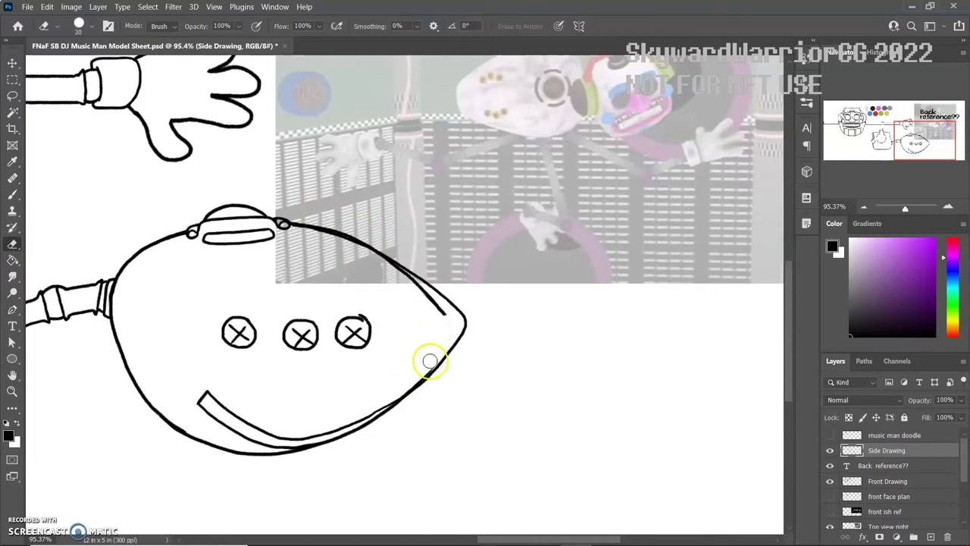
pyautogui.keyDown('ctrl'); pyautogui.moveTo(430, 360); pyautogui.dragTo(485, 362); pyautogui.keyUp('ctrl')
pyautogui.moveTo(228, 114)
pyautogui.mouseDown()
pyautogui.moveTo(227, 250)
pyautogui.moveTo(206, 184)
pyautogui.mouseUp()
# - Thicken the body's upper rear edge with the 12 px brush and smooth the join with the eraser
pyautogui.press('b')
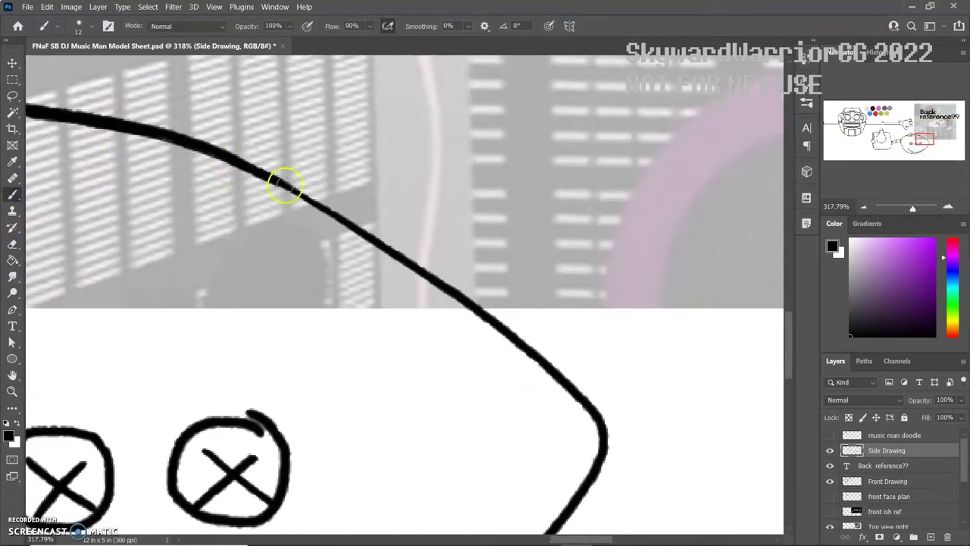
pyautogui.hotkey('ctrl', '0')
pyautogui.keyDown('alt'); pyautogui.scroll(3, 293, 210); pyautogui.keyUp('alt')
pyautogui.press('e')
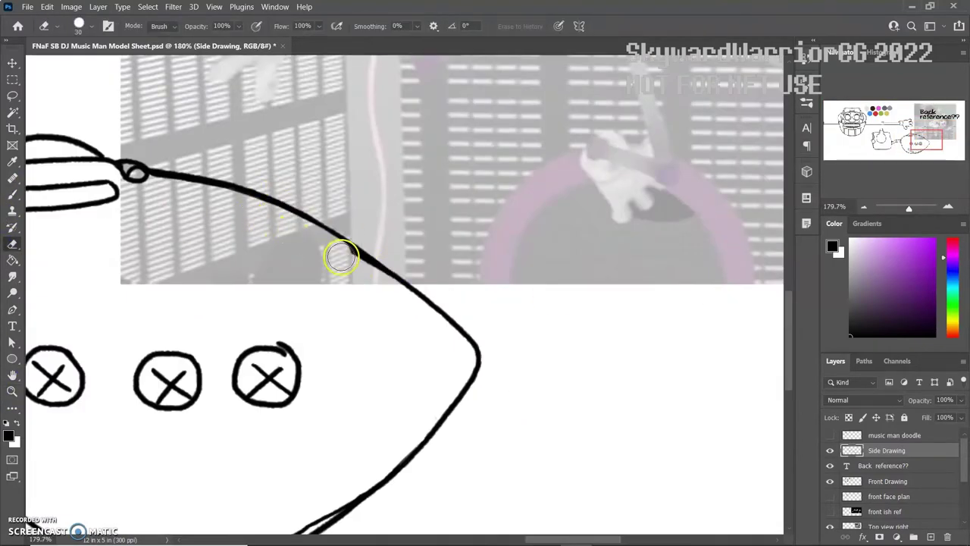
pyautogui.hotkey('ctrl', '0')
pyautogui.keyDown('alt'); pyautogui.scroll(2, 448, 212); pyautogui.keyUp('alt')
# - Draw three small oval lights near the body's upper rear edge and lasso them into an evenly spaced row
pyautogui.press('b')
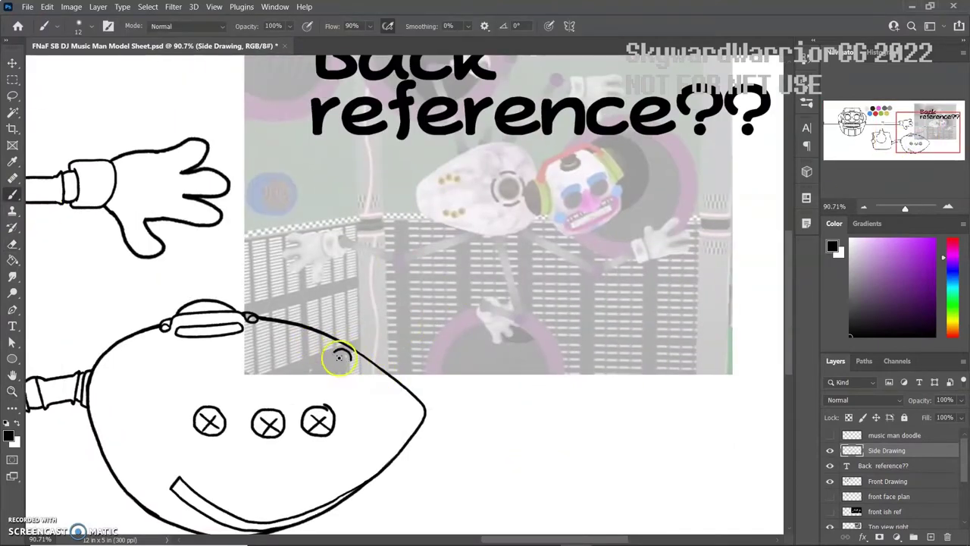
pyautogui.press('w')
pyautogui.click(380, 385)
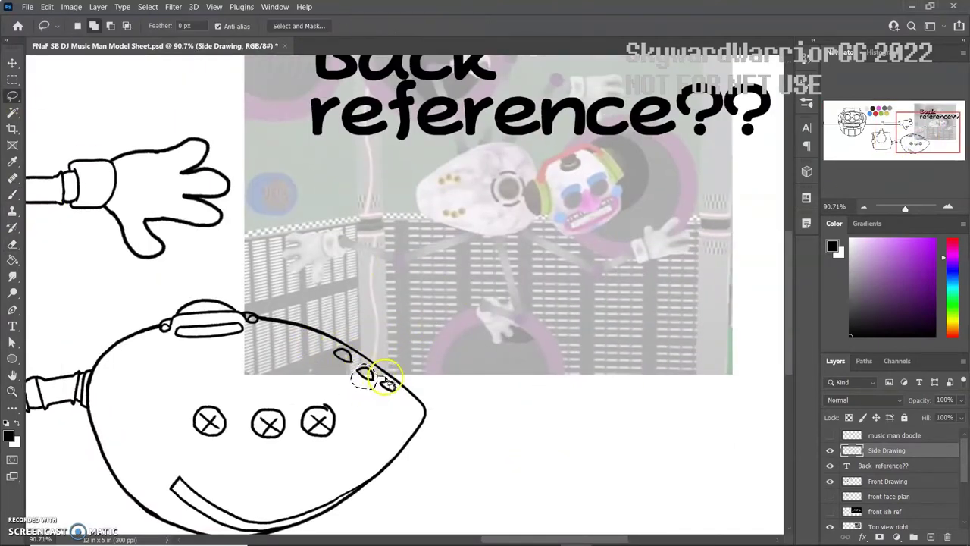
pyautogui.press('v')
pyautogui.press('z')
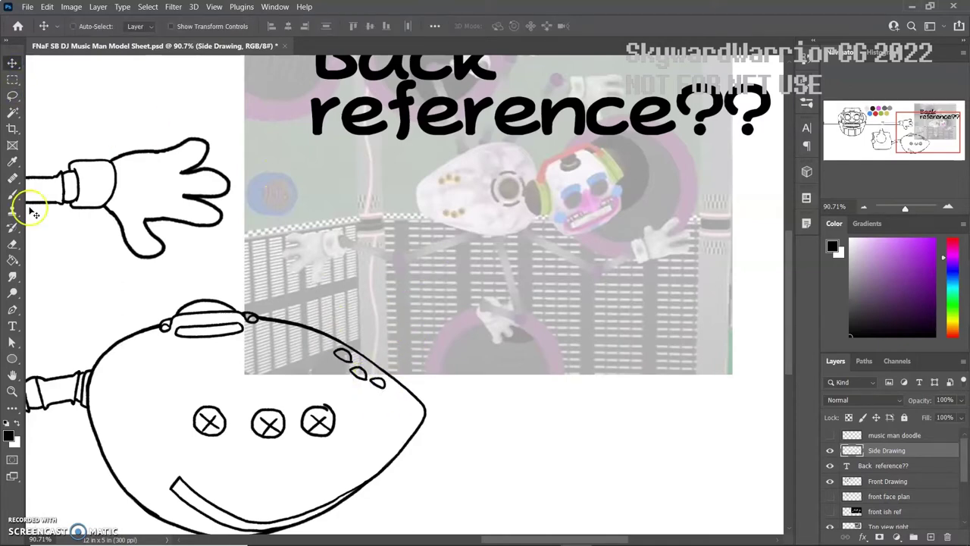
# - Add curved rims under the three lights and draw a matching row of lights along the body's upper rear outline
pyautogui.keyDown('alt'); pyautogui.scroll(3, 281, 217); pyautogui.keyUp('alt')
pyautogui.hotkey('ctrl', '0')
pyautogui.moveTo(492, 287); pyautogui.dragTo(644, 379)
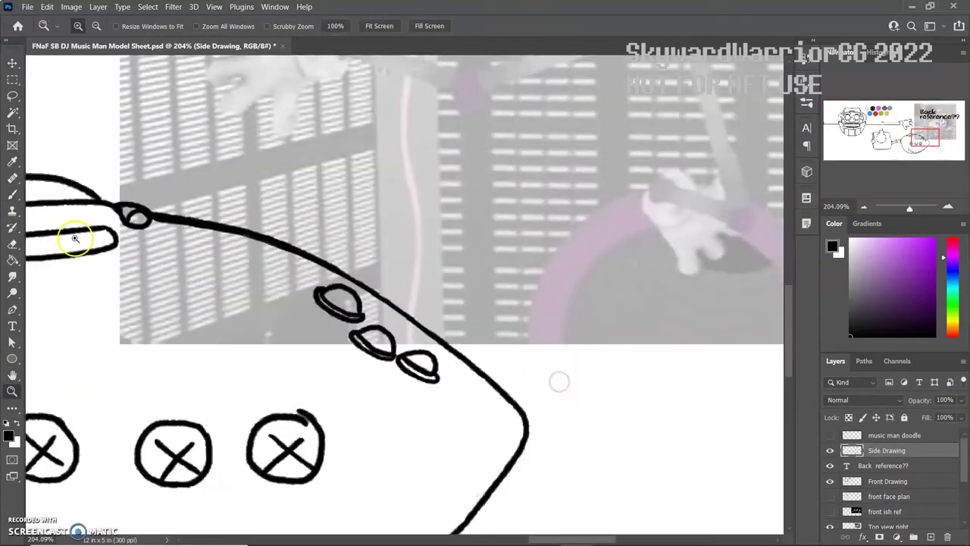
pyautogui.press('b')
pyautogui.moveTo(333, 270); pyautogui.dragTo(391, 300)
pyautogui.press('z')
pyautogui.hotkey('ctrl', '0')
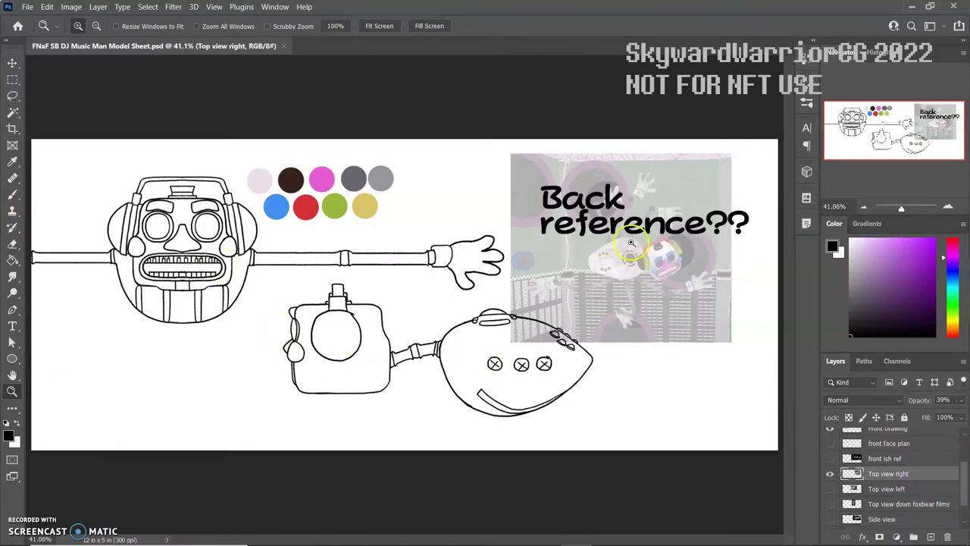
# - Add a new layer above Front Drawing and place a vertical paint-symmetry axis through the centre of the front-view head
pyautogui.click(887, 480)
pyautogui.hotkey('ctrl', 'v')
pyautogui.hotkey('ctrl', 't')
pyautogui.moveTo(358, 289); pyautogui.dragTo(135, 288)
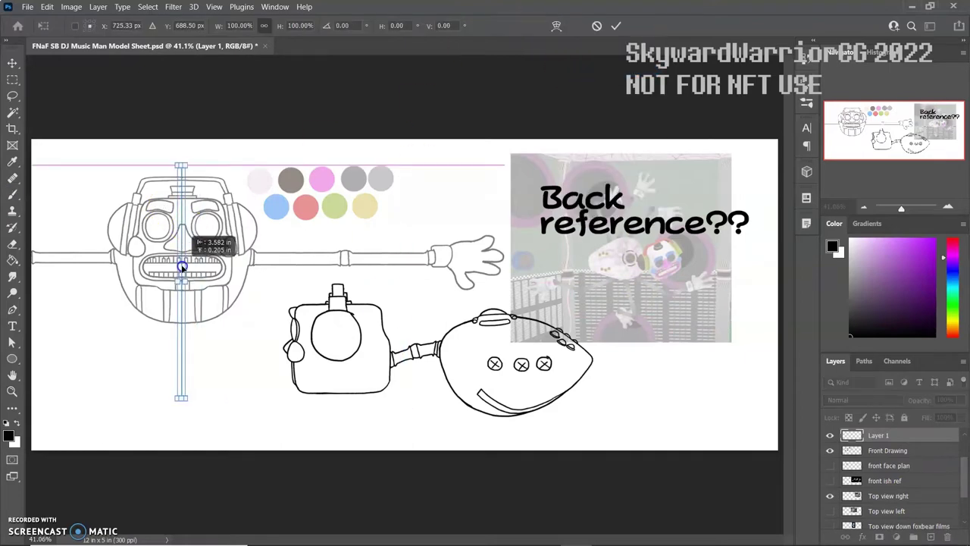
pyautogui.press('Return')
pyautogui.click(513, 238)
pyautogui.keyDown('alt'); pyautogui.scroll(5, 87, 244); pyautogui.keyUp('alt')
pyautogui.press('b')
pyautogui.moveTo(162, 271); pyautogui.dragTo(368, 163)
pyautogui.hotkey('ctrl', 'z')
# - Draw a symmetrical egg-shaped body outline over the front view, as wide as the body and tapering to a rounded tip below it
pyautogui.hotkey('ctrl', '0')
pyautogui.press('z')
pyautogui.press('b')
pyautogui.moveTo(115, 248); pyautogui.dragTo(157, 218)
pyautogui.moveTo(119, 331); pyautogui.dragTo(233, 313)
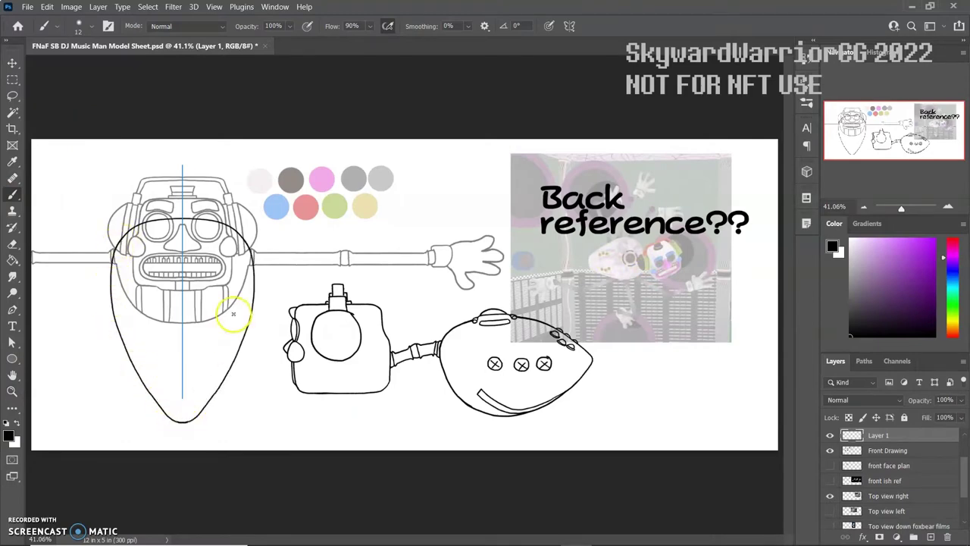
pyautogui.hotkey('ctrl', 'z')
pyautogui.moveTo(117, 288); pyautogui.dragTo(181, 392)
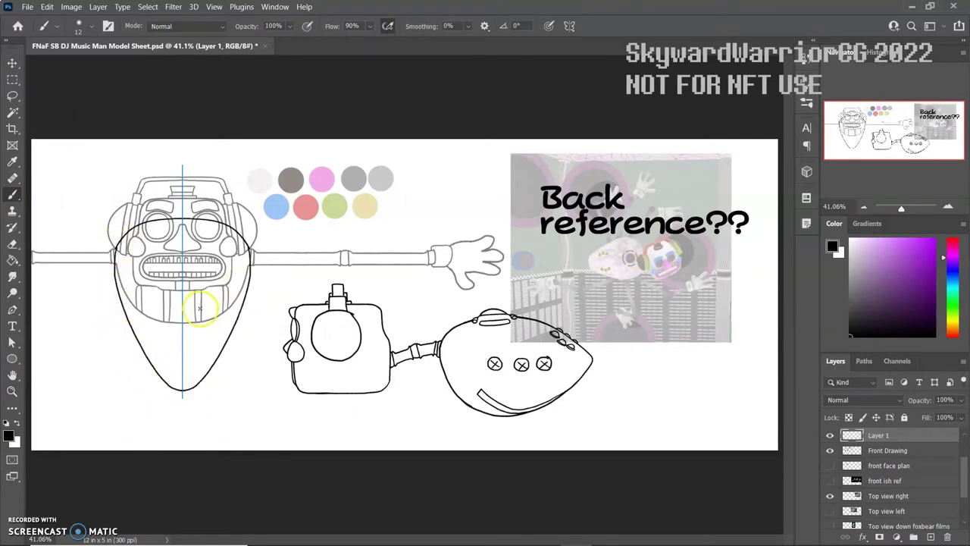
# - Rotate the egg outline by -90 degrees, lay it over the side-view body and name its layer Top Drawing
pyautogui.hotkey('ctrl', 't')
pyautogui.keyDown('shift'); pyautogui.moveTo(46, 334); pyautogui.dragTo(30, 303); pyautogui.keyUp('shift')
pyautogui.moveTo(140, 303); pyautogui.dragTo(481, 362)
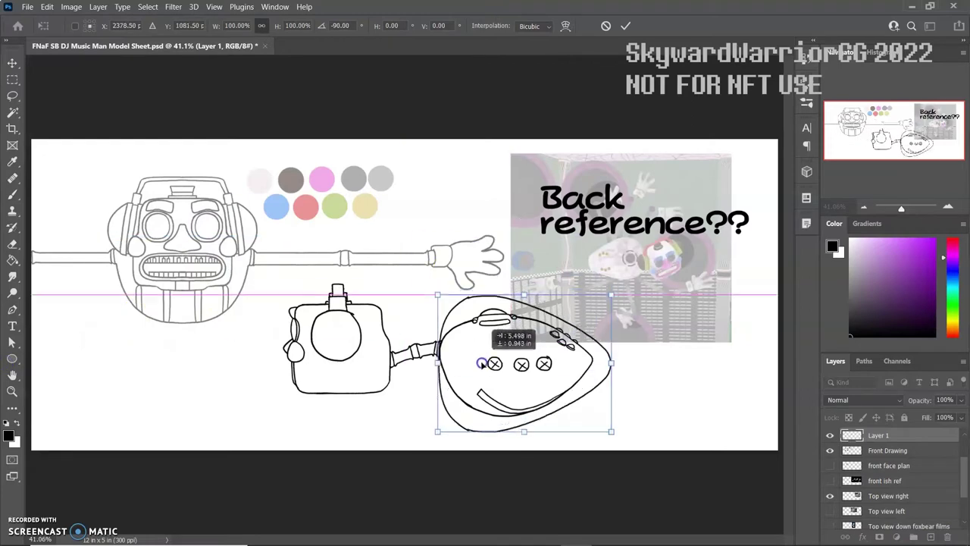
pyautogui.keyDown('shift'); pyautogui.moveTo(401, 303); pyautogui.dragTo(470, 478); pyautogui.keyUp('shift')
pyautogui.moveTo(523, 363); pyautogui.dragTo(444, 482)
pyautogui.click(626, 26)
pyautogui.press('z')
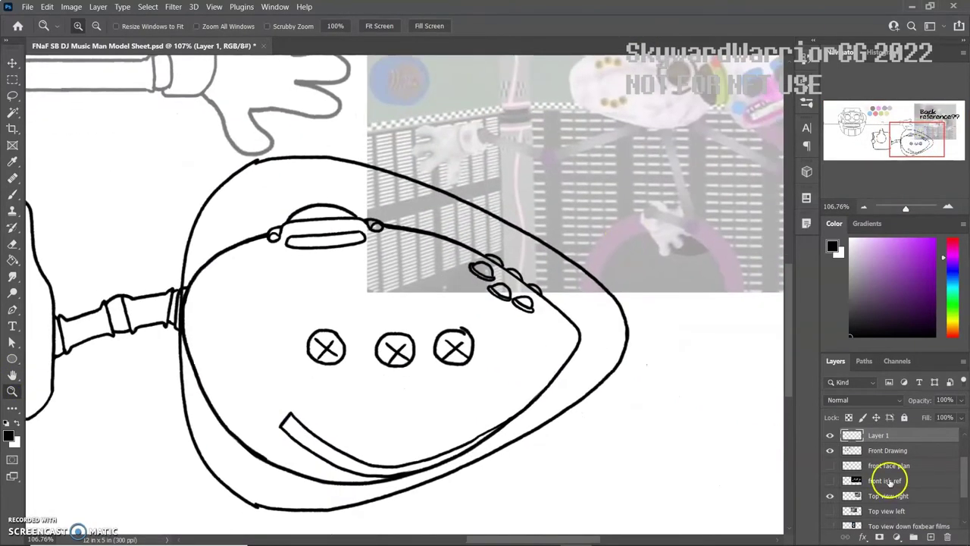
pyautogui.press('Return')
# - Lasso the lights on the side-view body's upper rear edge and cut them from Side Drawing onto a separate hidden layer
pyautogui.scroll(2, 886, 463)
pyautogui.click(887, 450)
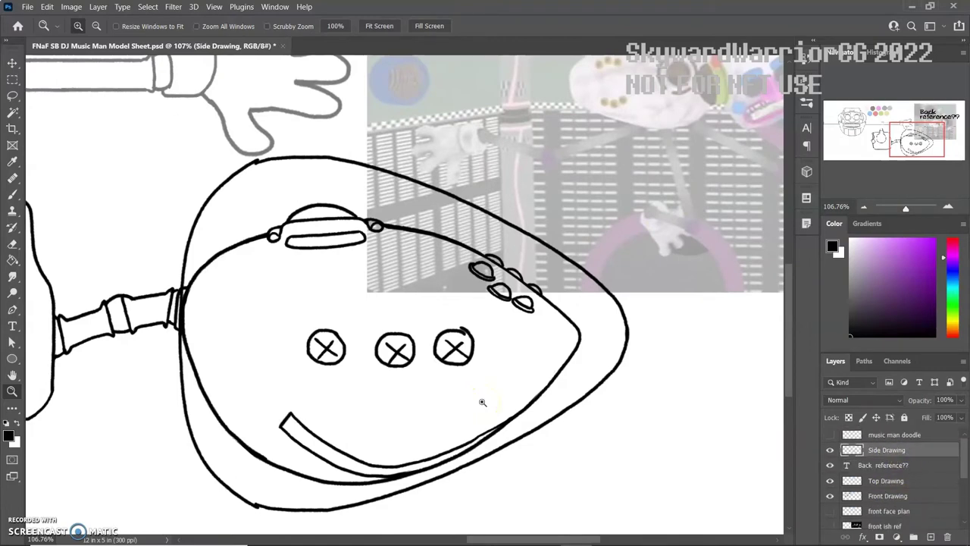
pyautogui.press('b')
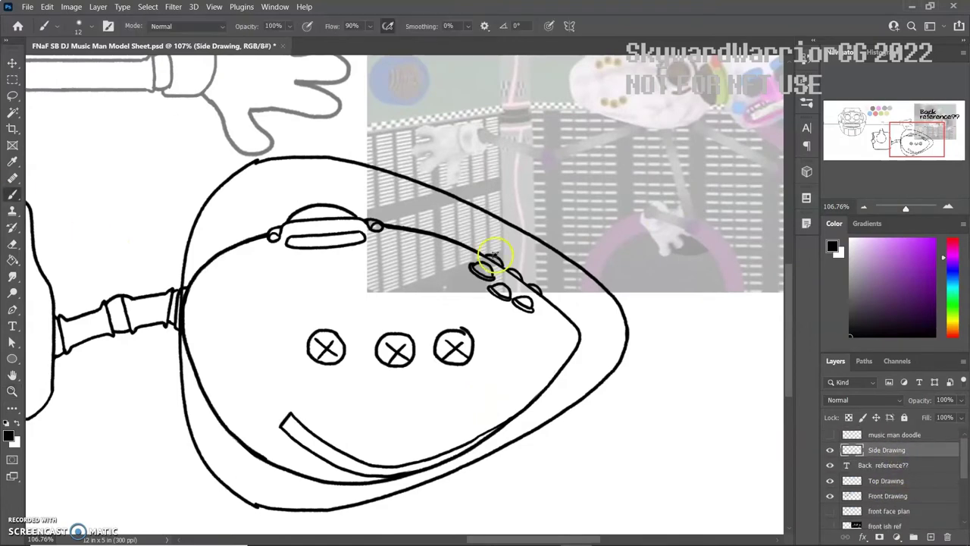
pyautogui.click(13, 97)
pyautogui.moveTo(485, 246); pyautogui.dragTo(559, 249)
pyautogui.press('Delete')
pyautogui.hotkey('ctrl', 'd')
# - Redraw the side-view body's upper and lower rear edges so they extend to the tip of the overlaid egg outline
pyautogui.press('b')
pyautogui.moveTo(457, 243)
pyautogui.mouseDown()
pyautogui.moveTo(551, 281)
pyautogui.moveTo(616, 346)
pyautogui.moveTo(509, 411)
pyautogui.moveTo(496, 432)
pyautogui.mouseUp()
pyautogui.moveTo(615, 343)
pyautogui.mouseDown()
pyautogui.moveTo(515, 425)
pyautogui.moveTo(453, 454)
pyautogui.mouseUp()
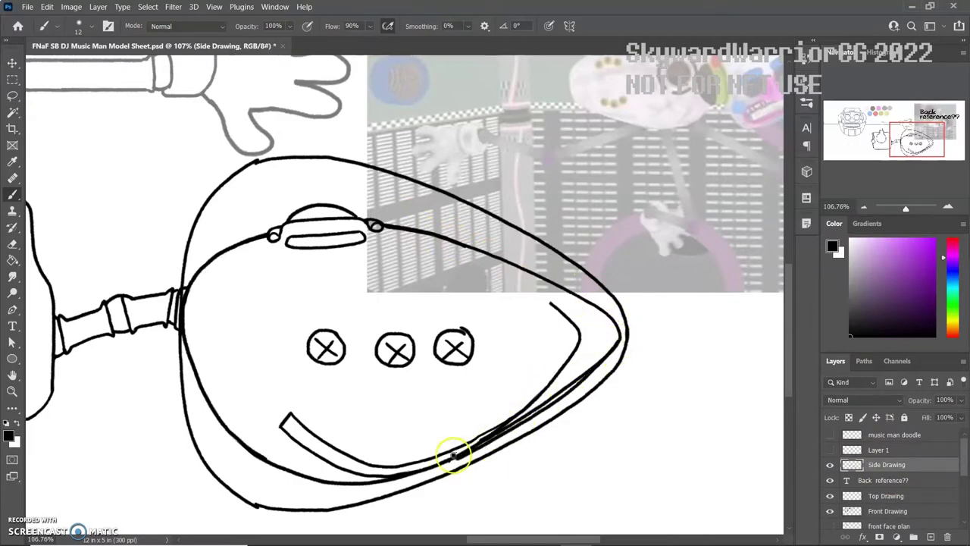
pyautogui.moveTo(502, 246); pyautogui.dragTo(622, 303)
pyautogui.hotkey('ctrl', 'z')
pyautogui.moveTo(383, 224)
pyautogui.mouseDown()
pyautogui.moveTo(593, 297)
pyautogui.moveTo(572, 320)
pyautogui.mouseUp()
# - Erase the side-view body's old rear tip, hide the top-view reference photo and clean up the upper edge with a smaller eraser
pyautogui.press('e')
pyautogui.moveTo(428, 243)
pyautogui.mouseDown()
pyautogui.moveTo(596, 314)
pyautogui.moveTo(610, 330)
pyautogui.mouseUp()
pyautogui.scroll(-3, 894, 477)
pyautogui.click(829, 486)
pyautogui.keyDown('alt'); pyautogui.scroll(3, 256, 369); pyautogui.keyUp('alt')
pyautogui.moveTo(257, 368)
pyautogui.mouseDown()
pyautogui.moveTo(554, 190)
pyautogui.moveTo(352, 336)
pyautogui.mouseUp()
pyautogui.moveTo(311, 369)
pyautogui.mouseDown()
pyautogui.moveTo(206, 417)
pyautogui.moveTo(558, 379)
pyautogui.mouseUp()
pyautogui.moveTo(545, 246); pyautogui.dragTo(343, 210)
pyautogui.press('[')
pyautogui.press('[')
pyautogui.press('[')
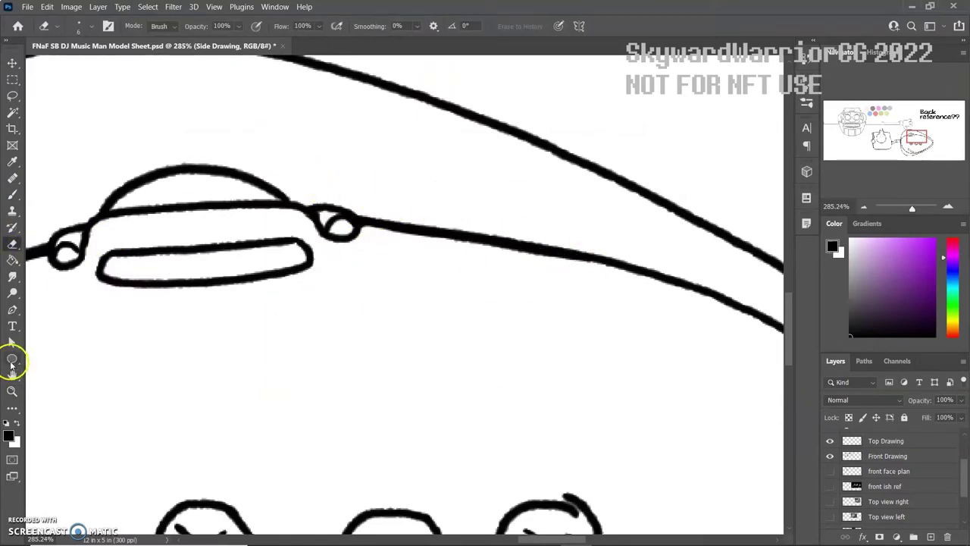
# - Show the cut lights, rotate and seat them on the redrawn upper rear edge, and merge them into Side Drawing
pyautogui.doubleClick(12, 371)
pyautogui.scroll(2, 829, 470)
pyautogui.click(879, 450)
pyautogui.hotkey('ctrl', 't')
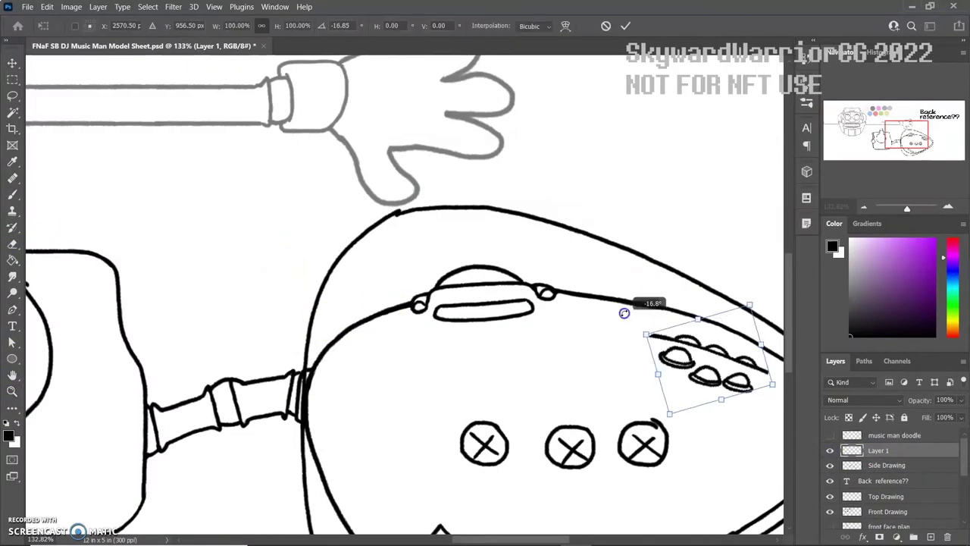
pyautogui.moveTo(624, 310); pyautogui.dragTo(633, 327)
pyautogui.click(657, 26)
pyautogui.hscroll(5, 493, 444)
pyautogui.press('e')
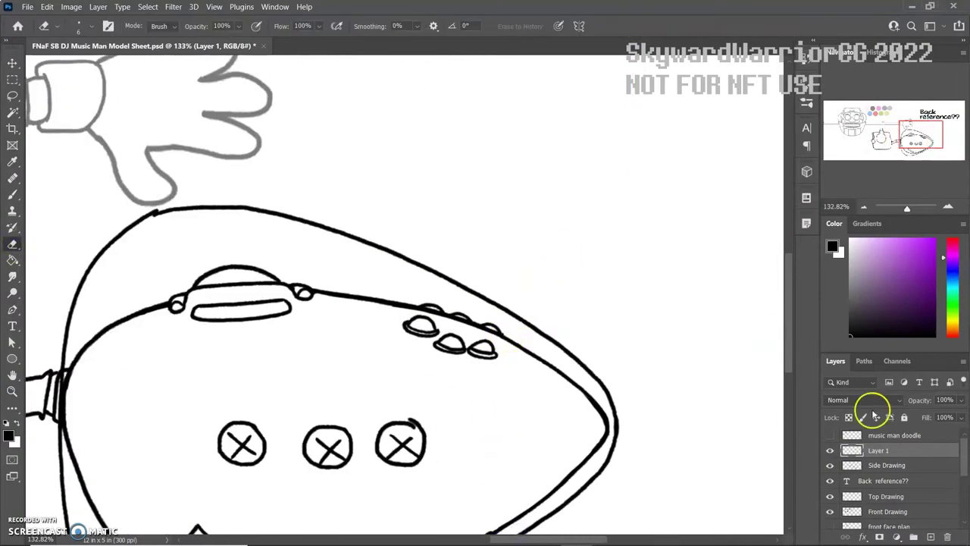
pyautogui.hotkey('ctrl', 'e')
# - Reposition the Top Drawing outline horizontally over the side-view body with its tip pointing the same way
pyautogui.hotkey('ctrl', '0')
pyautogui.click(885, 481)
pyautogui.hotkey('ctrl', 't')
pyautogui.moveTo(512, 323); pyautogui.dragTo(676, 297)
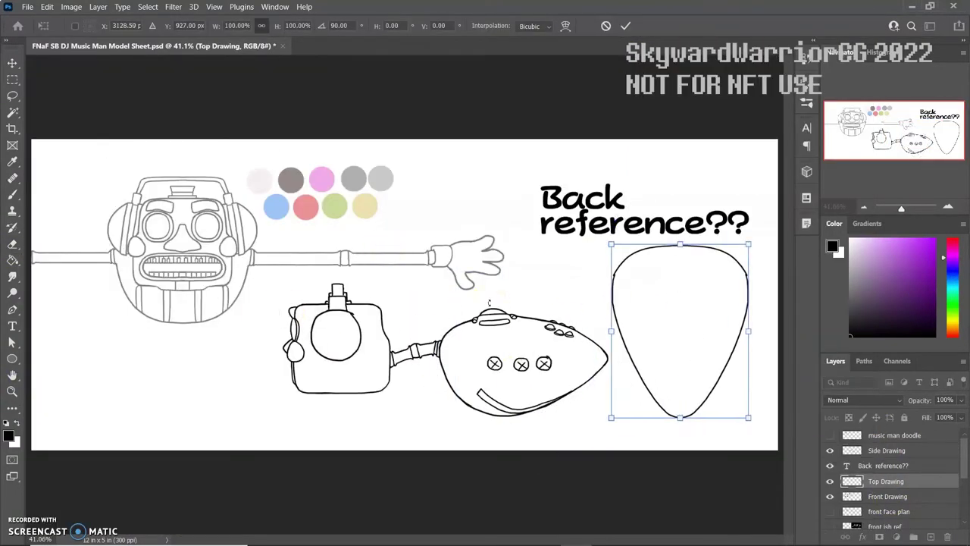
pyautogui.moveTo(489, 302); pyautogui.dragTo(651, 522)
pyautogui.moveTo(680, 331); pyautogui.dragTo(530, 386)
pyautogui.click(625, 25)
# - Draw a circle near the top outline's wide end, lasso it into place and surround it with four curved segments
pyautogui.press('b')
pyautogui.keyDown('alt'); pyautogui.scroll(5, 595, 371); pyautogui.keyUp('alt')
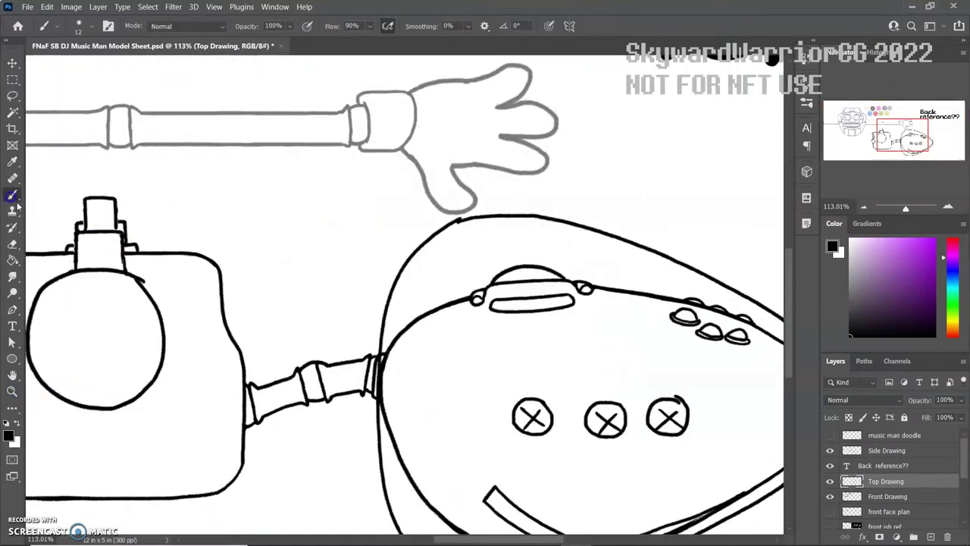
pyautogui.moveTo(336, 212); pyautogui.dragTo(318, 277)
pyautogui.hotkey('ctrl', 'z')
pyautogui.moveTo(325, 205)
pyautogui.mouseDown()
pyautogui.moveTo(281, 264)
pyautogui.moveTo(372, 243)
pyautogui.mouseUp()
pyautogui.press('l')
pyautogui.moveTo(287, 242)
pyautogui.keyDown('ctrl'); pyautogui.mouseDown()
pyautogui.moveTo(293, 340)
pyautogui.moveTo(286, 293)
pyautogui.mouseUp(); pyautogui.keyUp('ctrl')
pyautogui.hotkey('ctrl', 'd')
pyautogui.press('b')
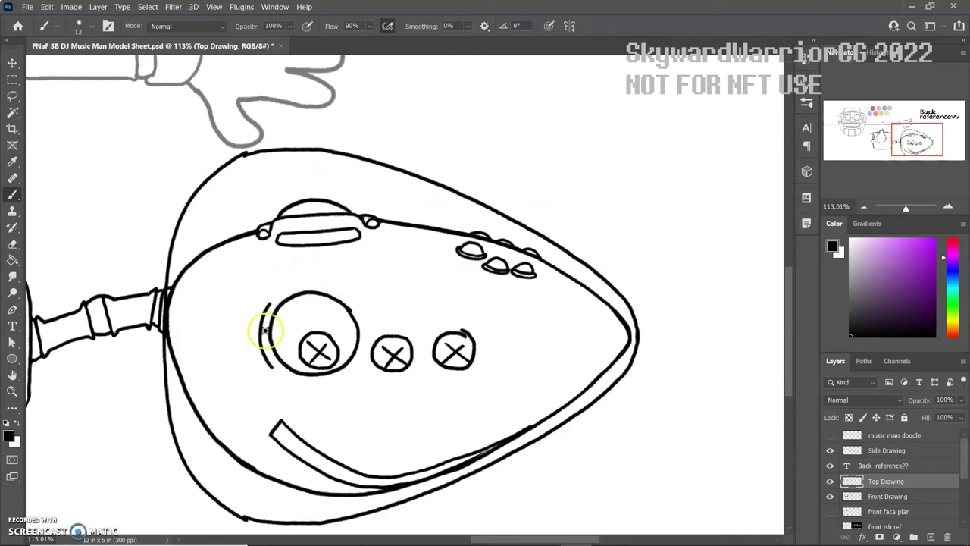
pyautogui.moveTo(282, 378); pyautogui.dragTo(291, 376)
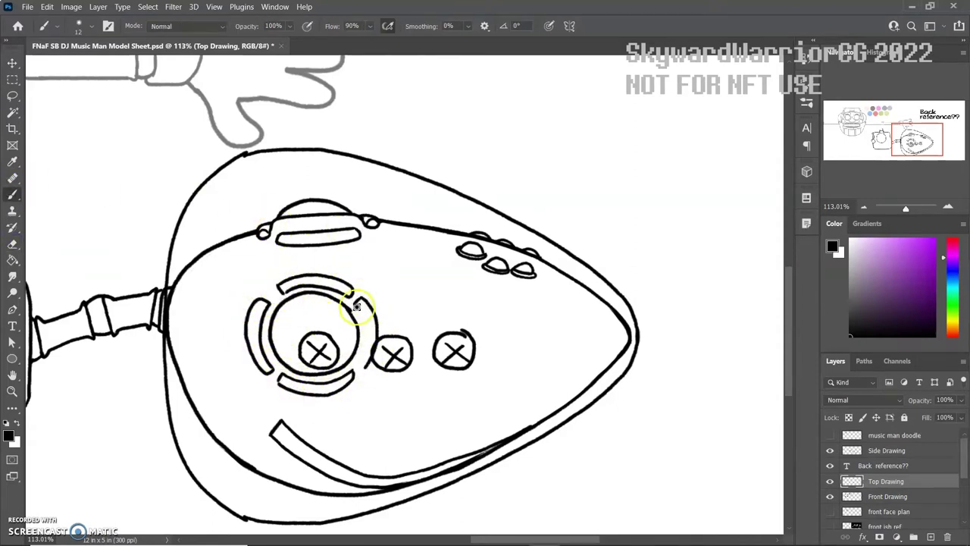
# - Turn on horizontal paint symmetry and draw three small round lights on each side of the centreline near the top outline's tip
pyautogui.moveTo(470, 257); pyautogui.dragTo(455, 346)
pyautogui.hotkey('ctrl', 'z')
pyautogui.click(569, 25)
pyautogui.click(584, 86)
pyautogui.press('Return')
pyautogui.moveTo(465, 355); pyautogui.dragTo(459, 346)
pyautogui.hotkey('ctrl', 'z')
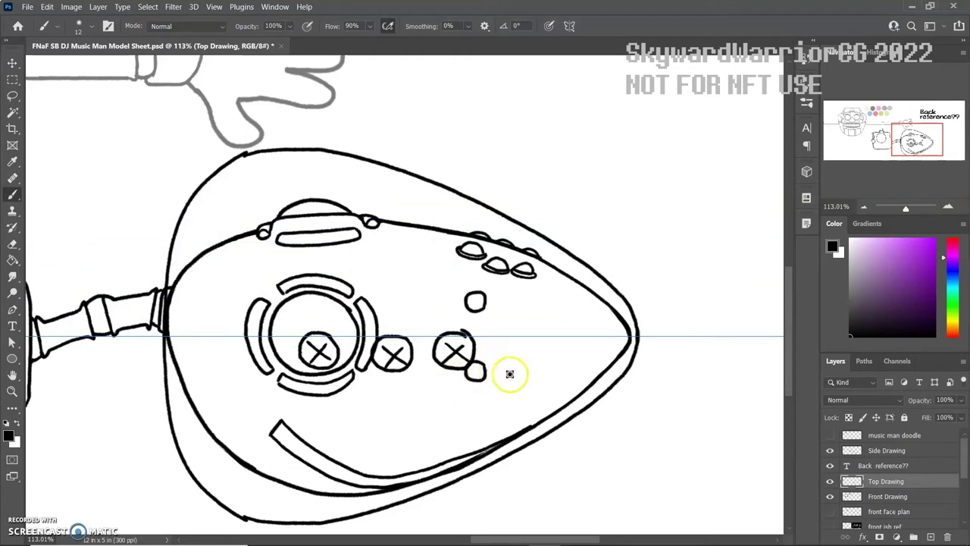
pyautogui.moveTo(528, 368)
pyautogui.mouseDown()
pyautogui.moveTo(494, 357)
pyautogui.moveTo(513, 382)
pyautogui.moveTo(522, 364)
pyautogui.mouseUp()
# - Turn the top drawing upright with its tip upwards, move it to the sheet's right side and remove the "Back reference??" text
pyautogui.hotkey('ctrl', '0')
pyautogui.hotkey('ctrl', 't')
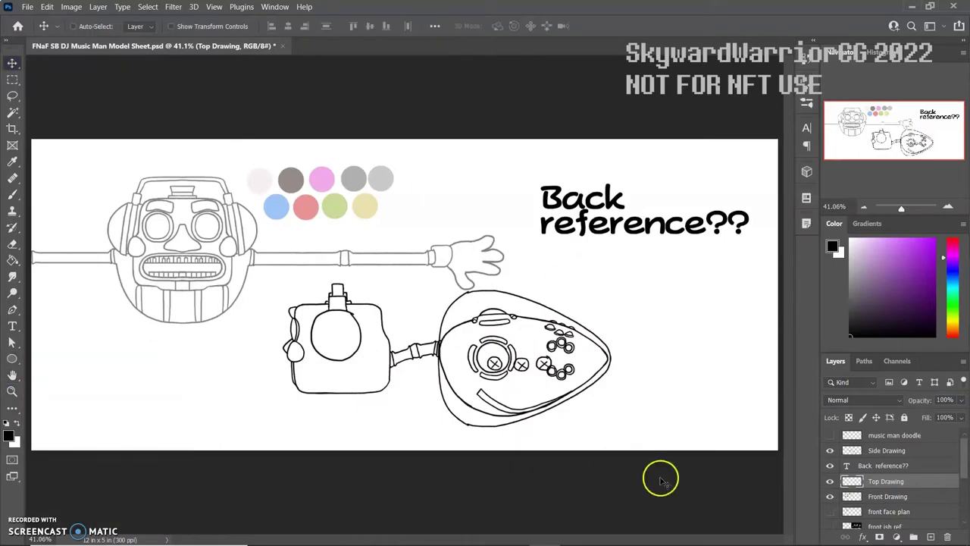
pyautogui.moveTo(411, 242); pyautogui.dragTo(385, 275)
pyautogui.hotkey('ctrl', 'z')
pyautogui.hotkey('ctrl', 'z')
pyautogui.hotkey('ctrl', 'z')
pyautogui.hotkey('ctrl', 'z')
pyautogui.hotkey('ctrl', 'z')
pyautogui.hotkey('ctrl', 'z')
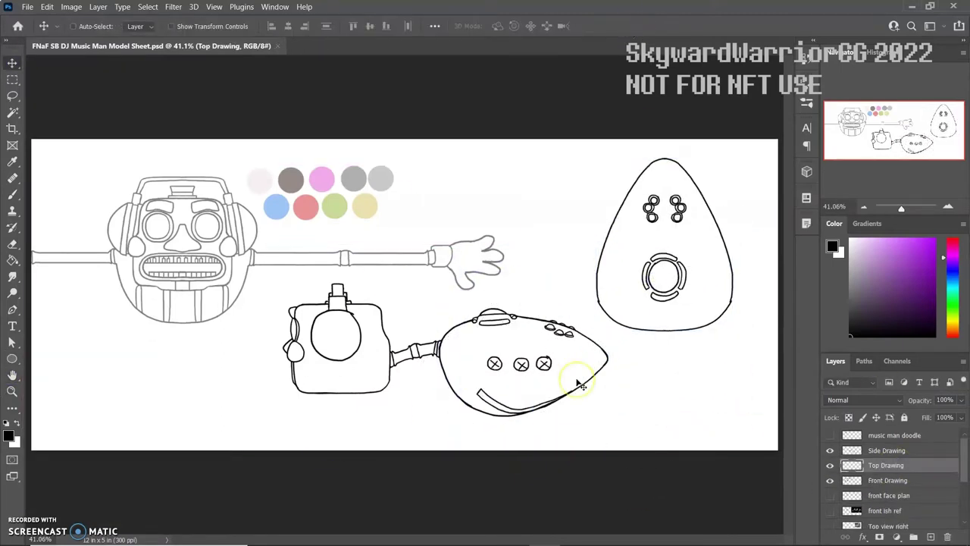
# - Restore Front Drawing to 100% opacity and fill the nose with the palette's pink on a new layer beneath it
pyautogui.click(12, 392)
pyautogui.click(894, 479)
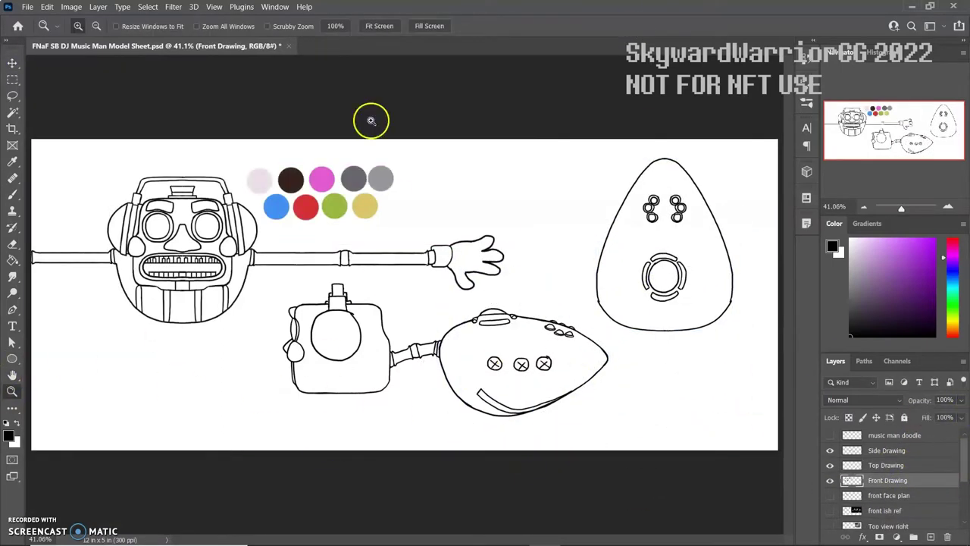
pyautogui.click(372, 119)
pyautogui.press('i')
pyautogui.click(565, 142)
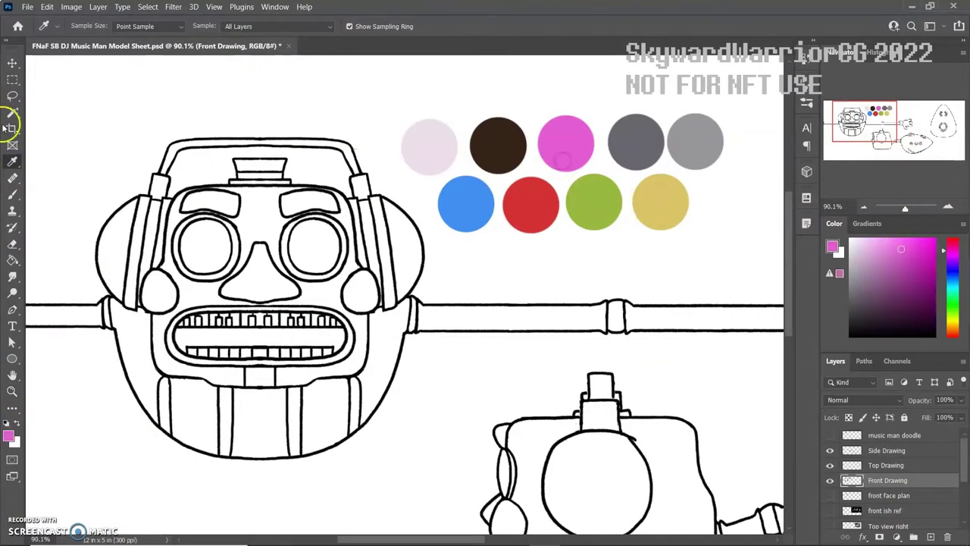
pyautogui.press('w')
pyautogui.hotkey('ctrl', 'shift', 'alt', 'n')
pyautogui.click(277, 273)
pyautogui.press('g')
pyautogui.click(278, 274)
# - Fill both eyes and the outer headphone cups with the palette's dark brown
pyautogui.press('i')
pyautogui.click(497, 144)
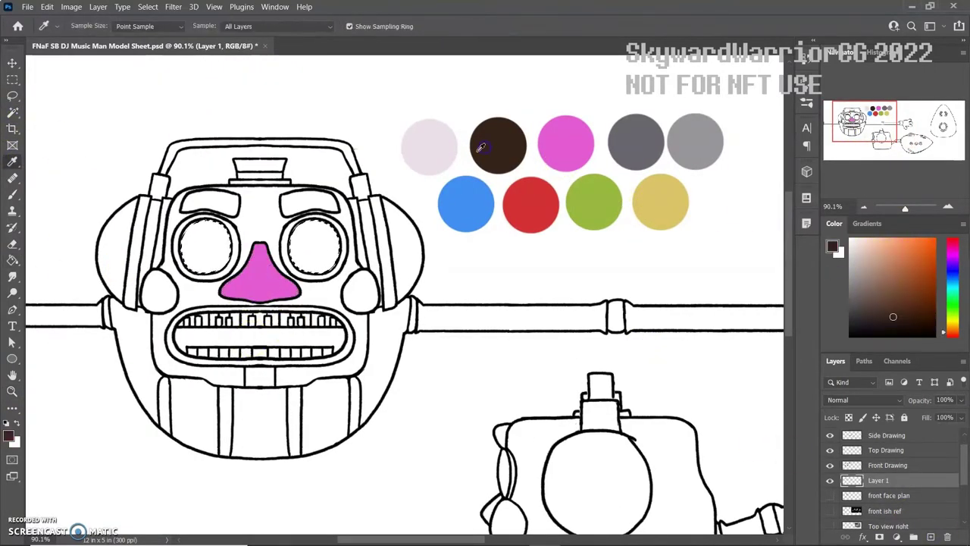
pyautogui.press('g')
pyautogui.click(401, 256)
pyautogui.hotkey('ctrl', 'd')
# - Select the headphone band with its end pieces and fill it with the palette's red
pyautogui.press('w')
pyautogui.click(169, 162)
pyautogui.press('i')
pyautogui.click(531, 202)
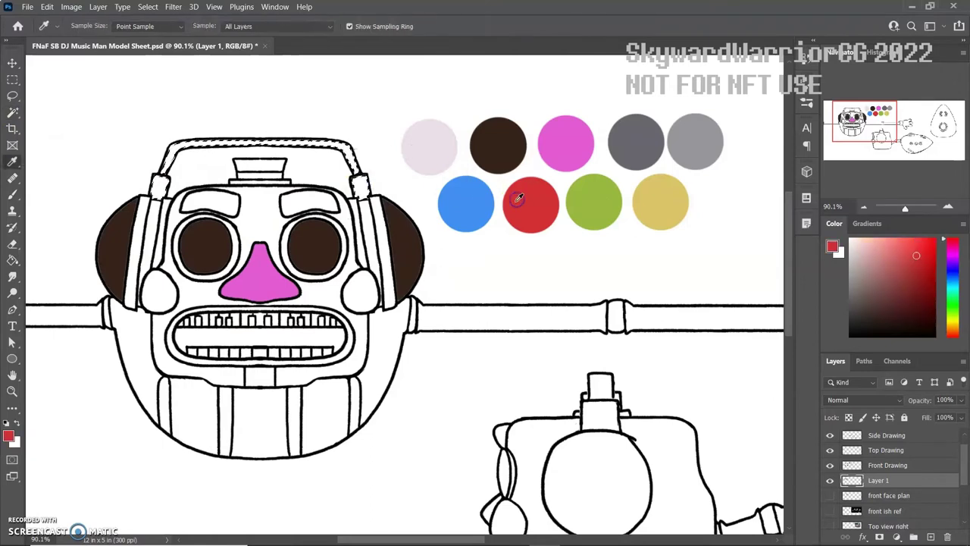
pyautogui.press('g')
pyautogui.click(228, 144)
# - Select the eyebrows, cheeks and chin block and fill them with the palette's blue
pyautogui.click(11, 112)
pyautogui.keyDown('shift'); pyautogui.click(309, 203); pyautogui.keyUp('shift')
pyautogui.keyDown('shift'); pyautogui.click(159, 290); pyautogui.keyUp('shift')
pyautogui.keyDown('shift'); pyautogui.click(359, 291); pyautogui.keyUp('shift')
pyautogui.press('i')
pyautogui.click(465, 203)
pyautogui.hotkey('alt', 'BackSpace')
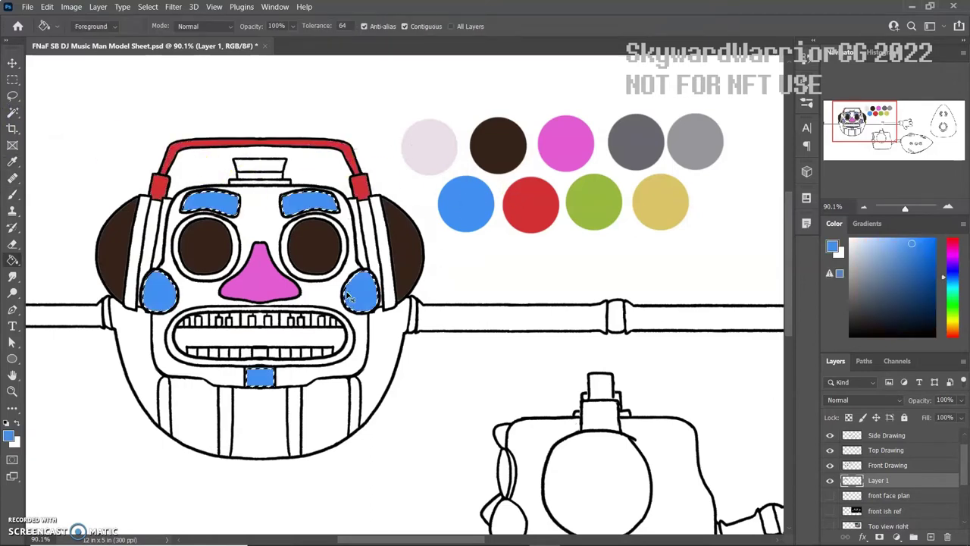
# - Fill the eye rims and lips with palette pink, the face with the pale swatch and the mouth interior with light pink
pyautogui.click(565, 141)
pyautogui.press('g')
pyautogui.click(239, 265)
pyautogui.hotkey('ctrl', 'd')
pyautogui.click(219, 303)
pyautogui.click(257, 322)
pyautogui.click(258, 322)
pyautogui.hotkey('ctrl', 'd')
pyautogui.keyDown('alt'); pyautogui.click(249, 336); pyautogui.keyUp('alt')
pyautogui.click(249, 335)
# - Select the inner strips of both headphones and the small top hat with the Magic Wand, including the narrow gap beside the cheek
pyautogui.click(14, 120)
pyautogui.click(144, 242)
pyautogui.keyDown('shift'); pyautogui.click(371, 243); pyautogui.keyUp('shift')
pyautogui.keyDown('shift'); pyautogui.click(259, 168); pyautogui.keyUp('shift')
pyautogui.press('z')
pyautogui.moveTo(403, 257); pyautogui.dragTo(362, 320)
pyautogui.hscroll(-5, 472, 278)
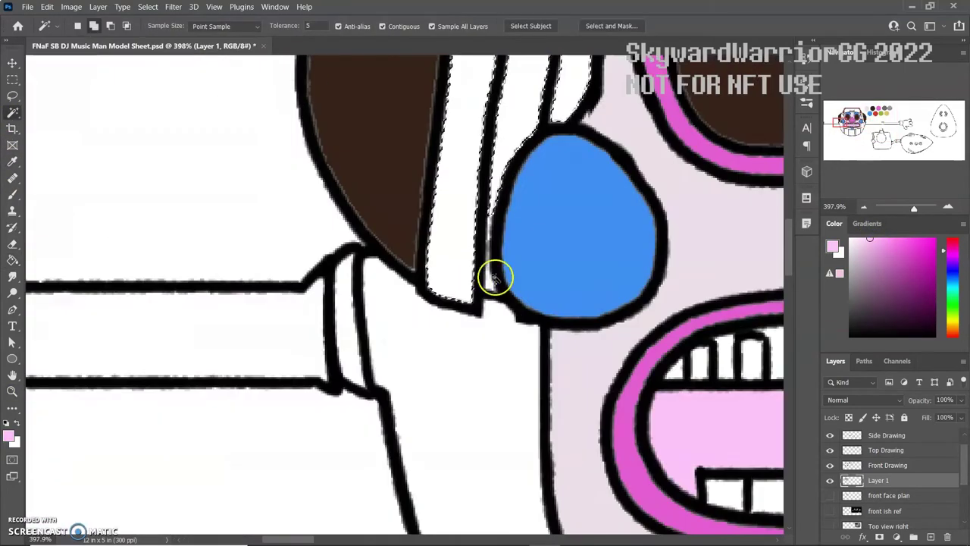
# - Fill the selected headphone bands with the palette's green
pyautogui.doubleClick(12, 374)
pyautogui.press('i')
pyautogui.click(334, 206)
pyautogui.hotkey('alt', 'BackSpace')
# - Fill the small top hat with dark grey and its band with green
pyautogui.press('z')
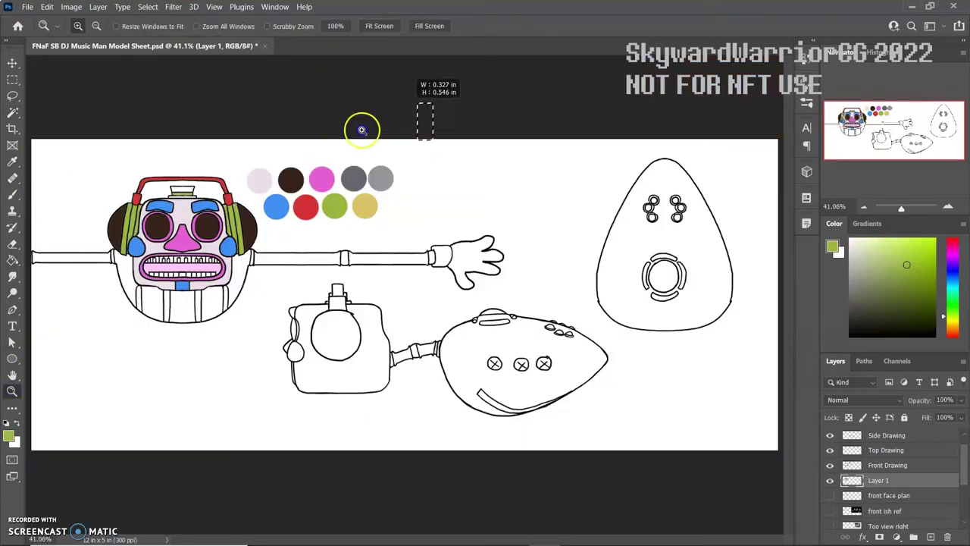
pyautogui.click(439, 104)
pyautogui.press('i')
pyautogui.click(850, 322)
pyautogui.press('g')
pyautogui.click(254, 135)
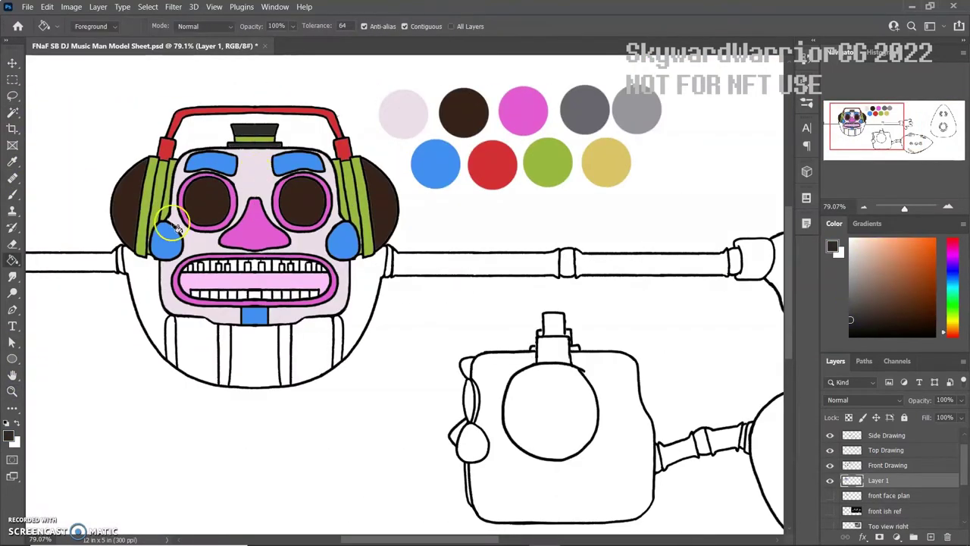
# - Brush a round dark grey swatch above the color palette
pyautogui.press('b')
pyautogui.scroll(3, 455, 189)
pyautogui.rightClick(433, 144)
pyautogui.click(433, 145)
pyautogui.scroll(-2, 455, 242)
pyautogui.click(12, 375)
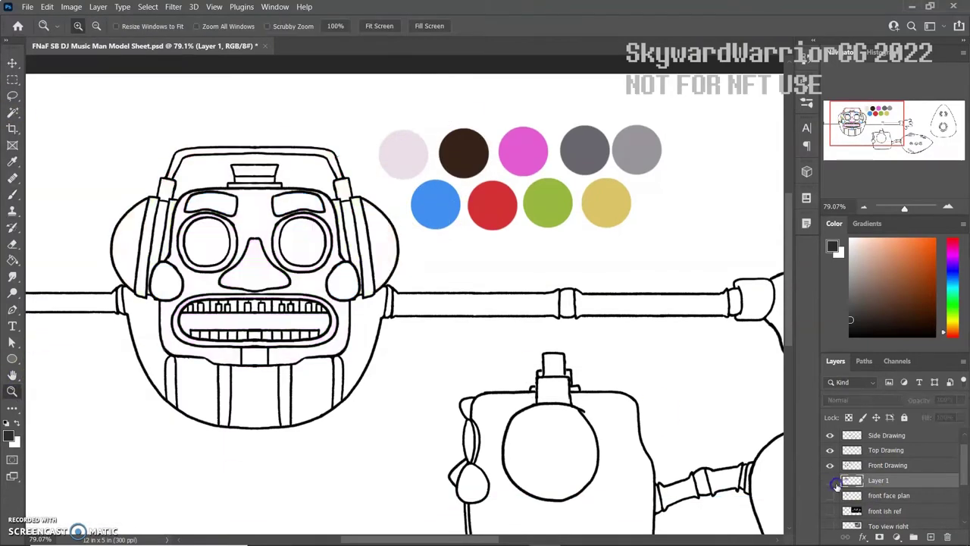
# - Lasso the dark grey swatch and move it from Layer 1 onto the Front Drawing layer
pyautogui.press('l')
pyautogui.moveTo(402, 133); pyautogui.dragTo(455, 76)
pyautogui.hotkey('ctrl', 'j')
pyautogui.click(879, 481)
pyautogui.hotkey('ctrl', 'e')
# - Fill the short piano keys between the upper teeth with dark grey on Layer 1
pyautogui.press('w')
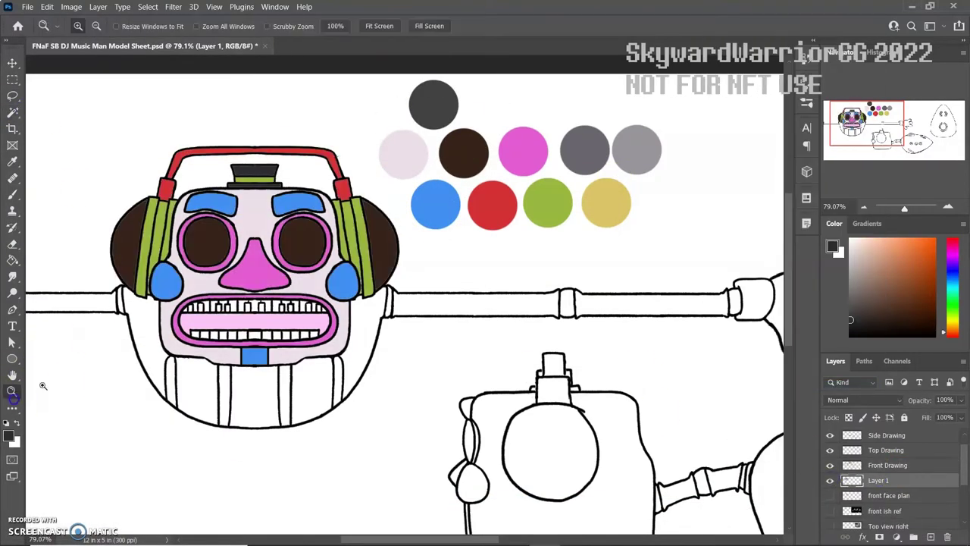
pyautogui.keyDown('alt'); pyautogui.scroll(3, 30, 387); pyautogui.keyUp('alt')
pyautogui.click(516, 288)
pyautogui.doubleClick(12, 375)
# - Sample the joint purple from the Side view reference and paint a purple swatch beside the dark grey one on Front Drawing
pyautogui.press('i')
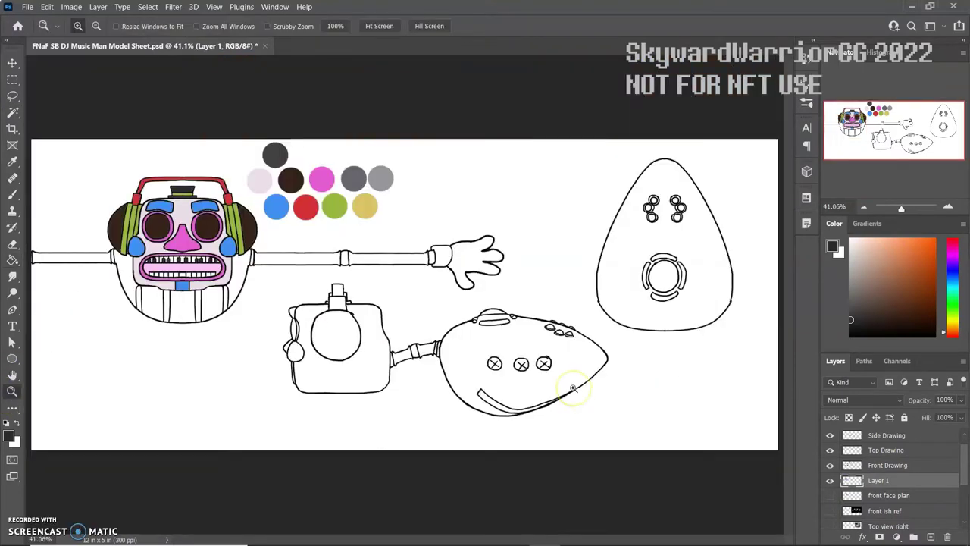
pyautogui.scroll(-3, 886, 470)
pyautogui.click(829, 495)
pyautogui.keyDown('alt'); pyautogui.scroll(4, 431, 265); pyautogui.keyUp('alt')
pyautogui.click(546, 388)
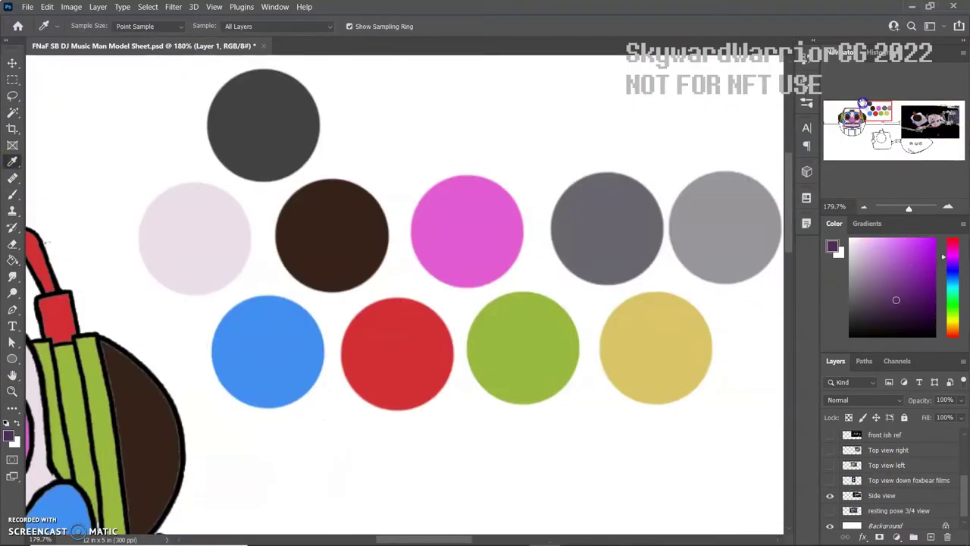
pyautogui.click(417, 222)
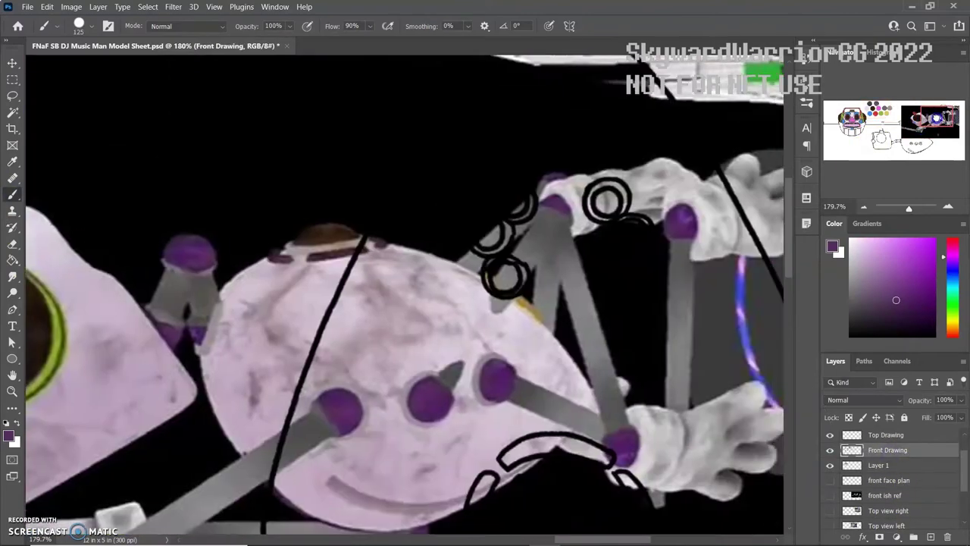
# - Select the extended arm's joint rings and fill them with purple on Layer 1
pyautogui.doubleClick(13, 374)
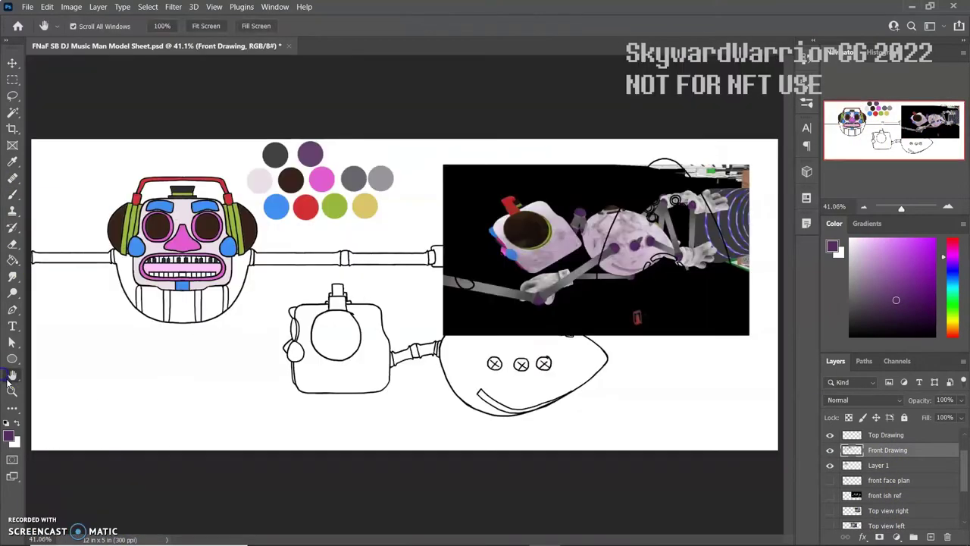
pyautogui.keyDown('alt'); pyautogui.scroll(3, 151, 250); pyautogui.keyUp('alt')
pyautogui.press('w')
pyautogui.scroll(2, 877, 461)
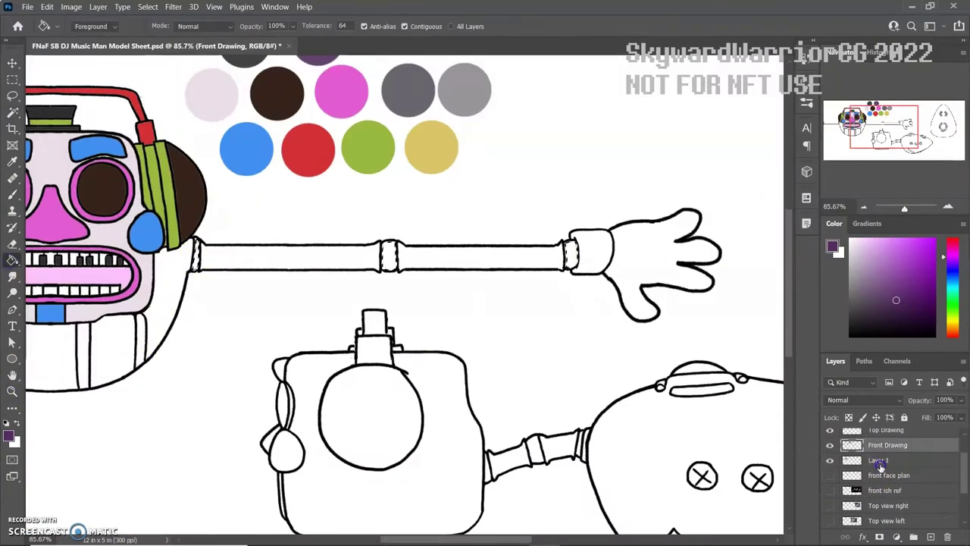
pyautogui.click(879, 460)
# - Select the inner arm segment and set up a gradient with dark grey ends and a light grey middle stop at 51%
pyautogui.click(288, 308)
pyautogui.press('i')
pyautogui.click(579, 116)
pyautogui.click(594, 135)
pyautogui.click(576, 309)
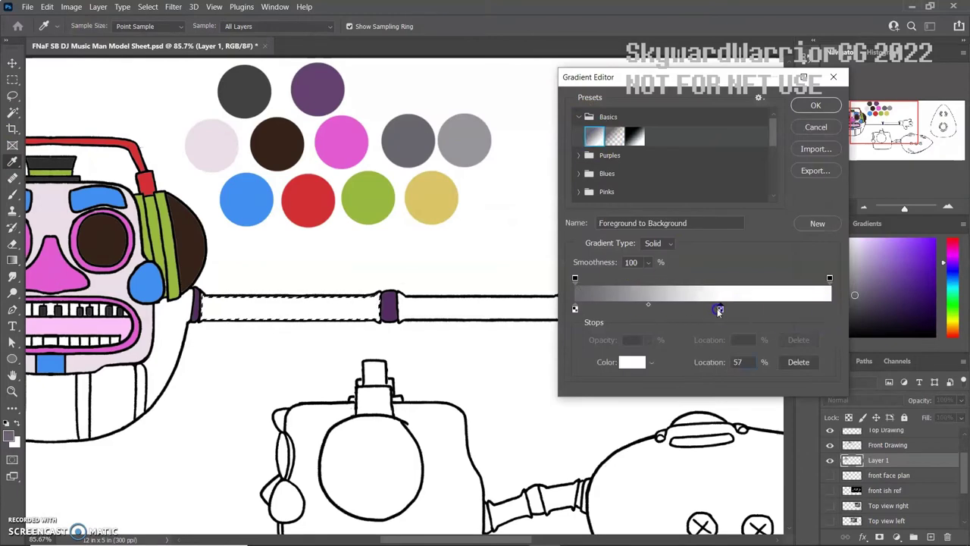
pyautogui.doubleClick(829, 309)
pyautogui.click(408, 140)
pyautogui.click(346, 219)
pyautogui.doubleClick(710, 309)
pyautogui.click(381, 199)
pyautogui.click(591, 133)
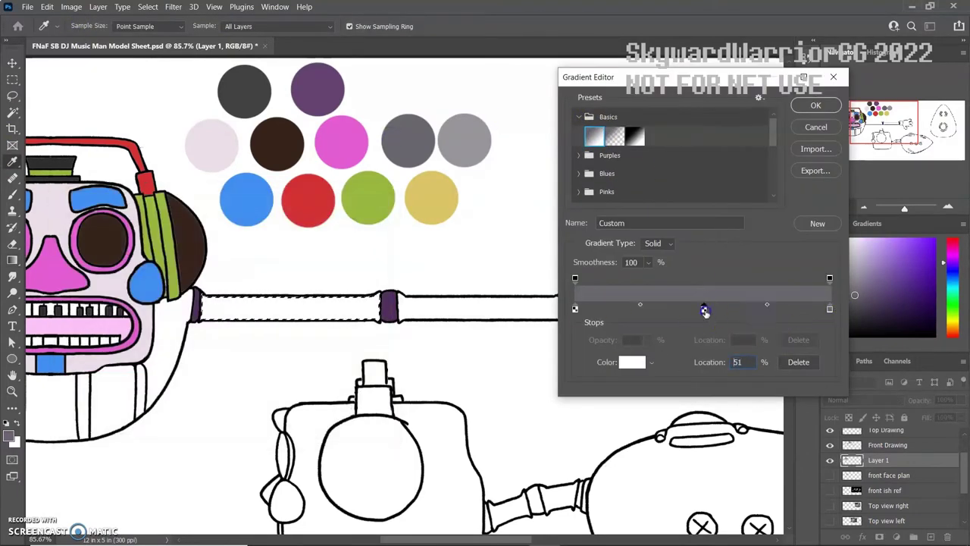
pyautogui.press('Return')
# - Apply the grey gradient along both segments of the extended arm
pyautogui.moveTo(409, 313); pyautogui.dragTo(455, 310)
pyautogui.press('w')
pyautogui.moveTo(634, 300); pyautogui.dragTo(847, 251)
pyautogui.moveTo(454, 303); pyautogui.dragTo(393, 332)
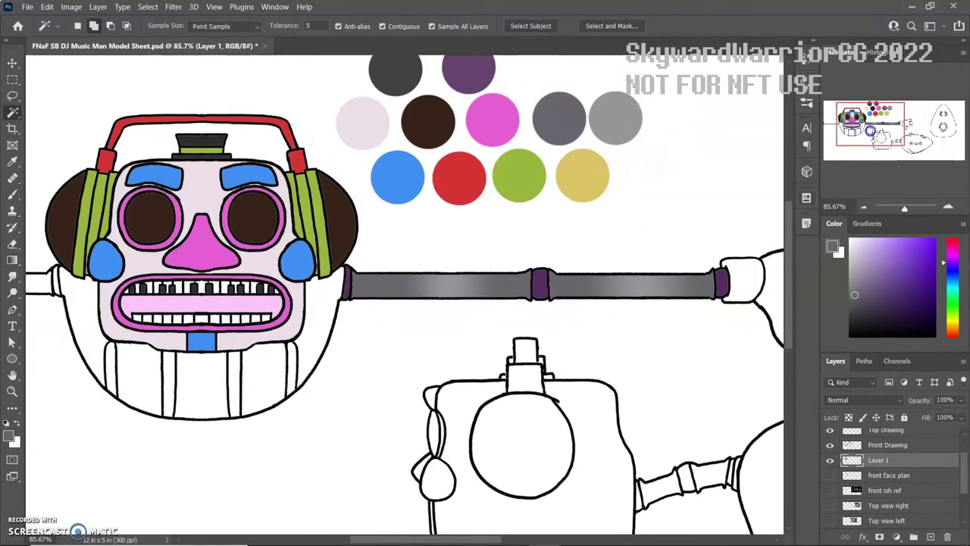
# - Fill the wide panels of the lower head with the palette's pale lavender
pyautogui.hotkey('alt', 'BackSpace')
pyautogui.press('f')
pyautogui.hotkey('shift', 'g')
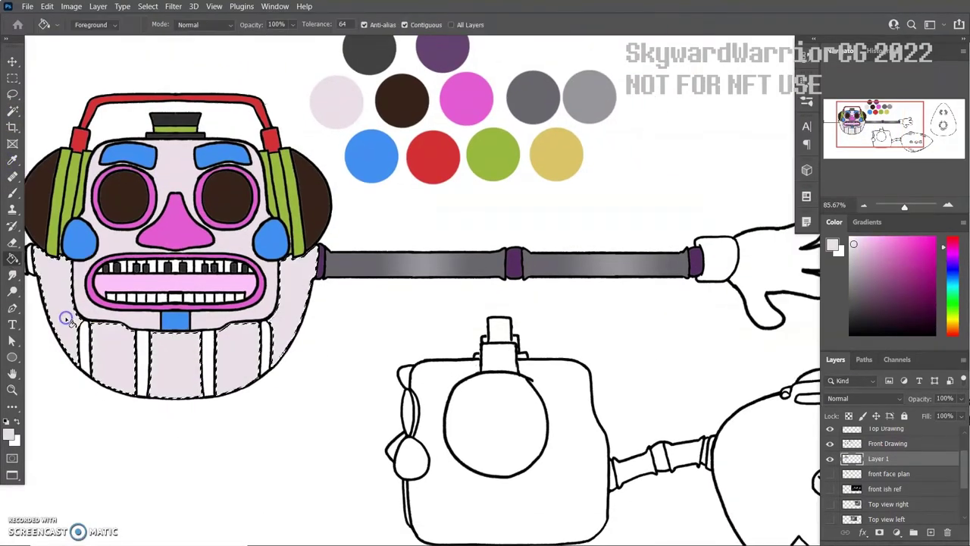
pyautogui.press('f')
# - Select the narrow vertical stripes on the chin and fill them with dark brown
pyautogui.press('w')
pyautogui.click(113, 357)
pyautogui.keyDown('shift'); pyautogui.click(291, 352); pyautogui.keyUp('shift')
pyautogui.press('x')
pyautogui.press('g')
pyautogui.hotkey('alt', 'BackSpace')
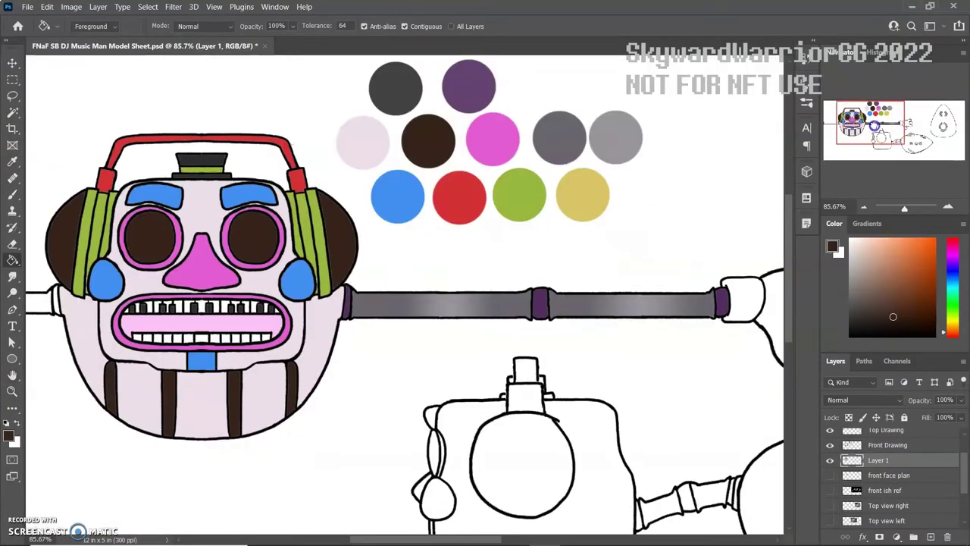
# - Reset the colors to default black and white and rename Layer 1 as color
pyautogui.moveTo(485, 341); pyautogui.dragTo(109, 190)
pyautogui.moveTo(379, 303); pyautogui.dragTo(545, 353)
pyautogui.press('d')
pyautogui.doubleClick(877, 460)
# - Hide the color layer and check the resting pose 3/4 view reference against the side drawing
pyautogui.moveTo(455, 341); pyautogui.dragTo(432, 251)
pyautogui.moveTo(379, 227); pyautogui.dragTo(652, 384)
pyautogui.moveTo(743, 303); pyautogui.dragTo(30, 238)
pyautogui.scroll(-3, 886, 485)
pyautogui.click(829, 504)
pyautogui.hotkey('ctrl', '-')
pyautogui.click(828, 506)
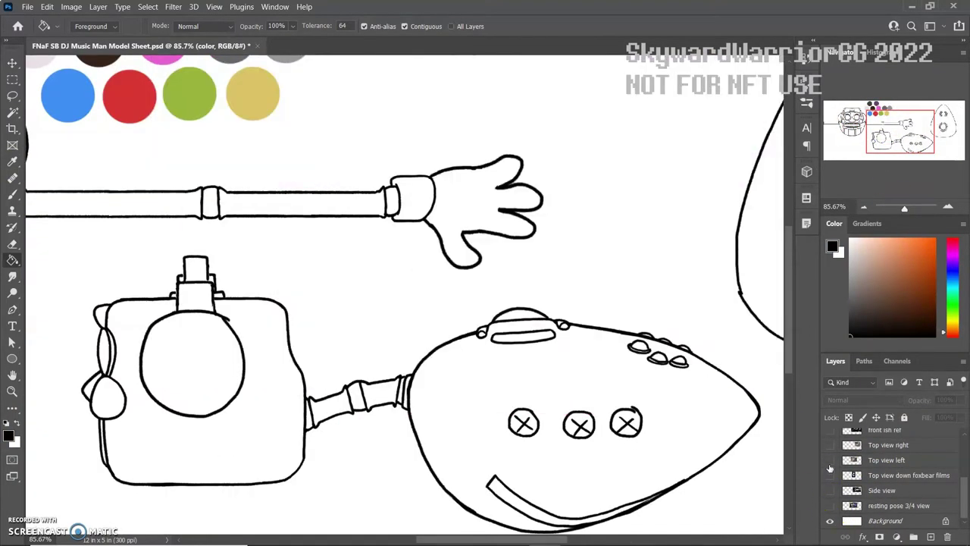
# - Show the front ish ref layer and sample the pink of the character's gums
pyautogui.click(829, 429)
pyautogui.press('z')
pyautogui.click(154, 306)
pyautogui.press('b')
pyautogui.keyDown('alt'); pyautogui.click(155, 305); pyautogui.keyUp('alt')
pyautogui.keyDown('alt'); pyautogui.scroll(-5, 303, 266); pyautogui.keyUp('alt')
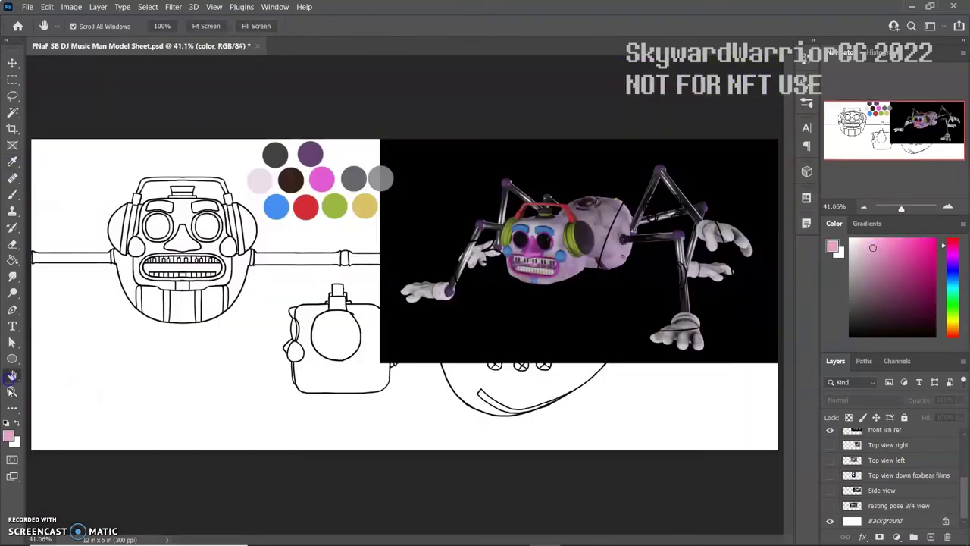
# - Hide the reference and paint a pink swatch beside the purple one on Front Drawing with a 175 px brush
pyautogui.keyDown('alt'); pyautogui.scroll(3, 381, 200); pyautogui.keyUp('alt')
pyautogui.click(79, 26)
pyautogui.scroll(2, 914, 490)
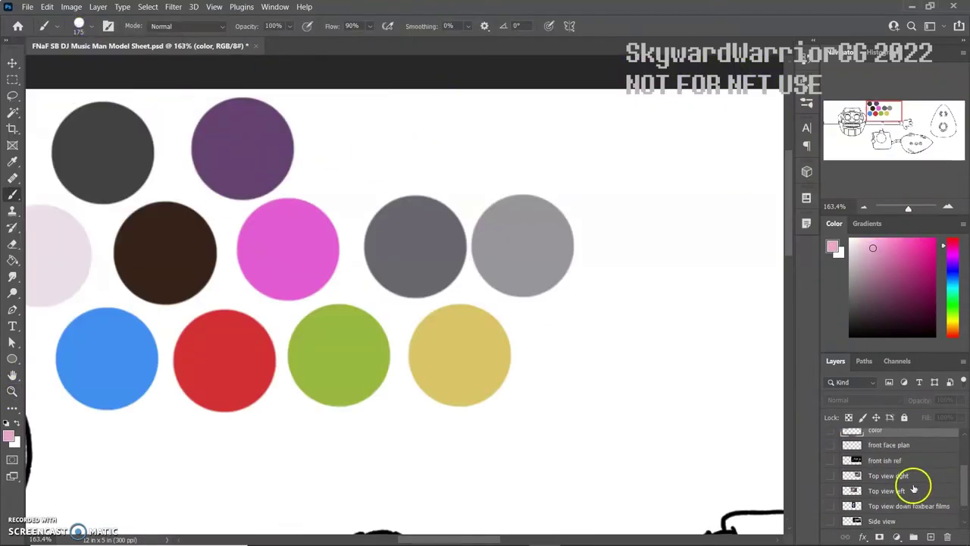
pyautogui.click(888, 460)
pyautogui.scroll(1, 280, 189)
pyautogui.click(357, 177)
# - Handwrite the label "gums" with an arrow to the pink swatch, using a small black brush
pyautogui.press('d')
pyautogui.click(79, 26)
pyautogui.doubleClick(121, 85)
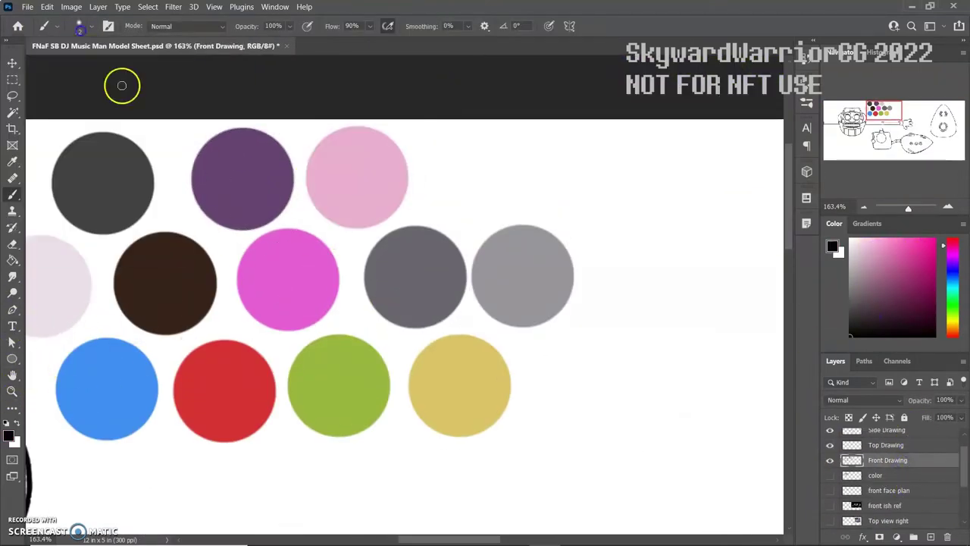
pyautogui.moveTo(431, 152); pyautogui.dragTo(515, 155)
# - Handwrite the label "limb parts" with arrows to the two grey swatches
pyautogui.moveTo(605, 191); pyautogui.dragTo(577, 225)
pyautogui.moveTo(589, 154); pyautogui.dragTo(589, 172)
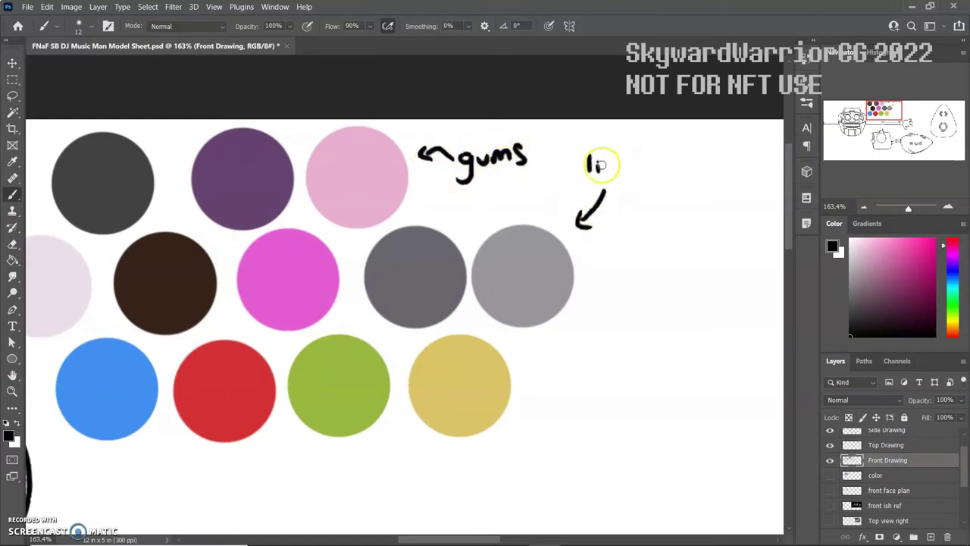
pyautogui.moveTo(653, 180); pyautogui.dragTo(677, 199)
pyautogui.moveTo(581, 175); pyautogui.dragTo(465, 227)
# - Handwrite the label "hat, eyes" with an arrow to the dark grey swatch
pyautogui.moveTo(330, 310)
pyautogui.mouseDown()
pyautogui.moveTo(395, 241)
pyautogui.moveTo(404, 247)
pyautogui.mouseUp()
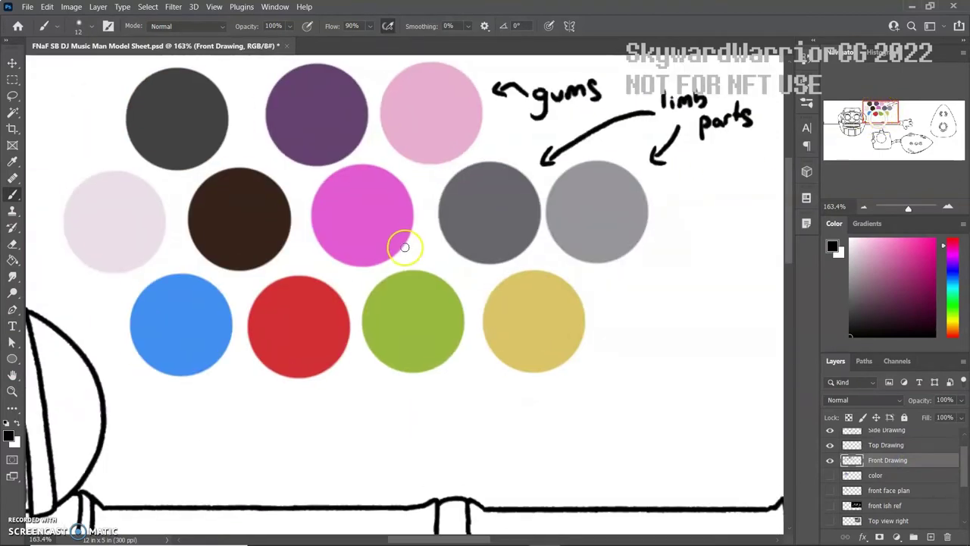
pyautogui.moveTo(87, 105); pyautogui.dragTo(112, 103)
pyautogui.moveTo(102, 97); pyautogui.dragTo(103, 110)
pyautogui.moveTo(38, 83); pyautogui.dragTo(49, 112)
pyautogui.moveTo(64, 100); pyautogui.dragTo(65, 111)
pyautogui.moveTo(57, 79); pyautogui.dragTo(62, 87)
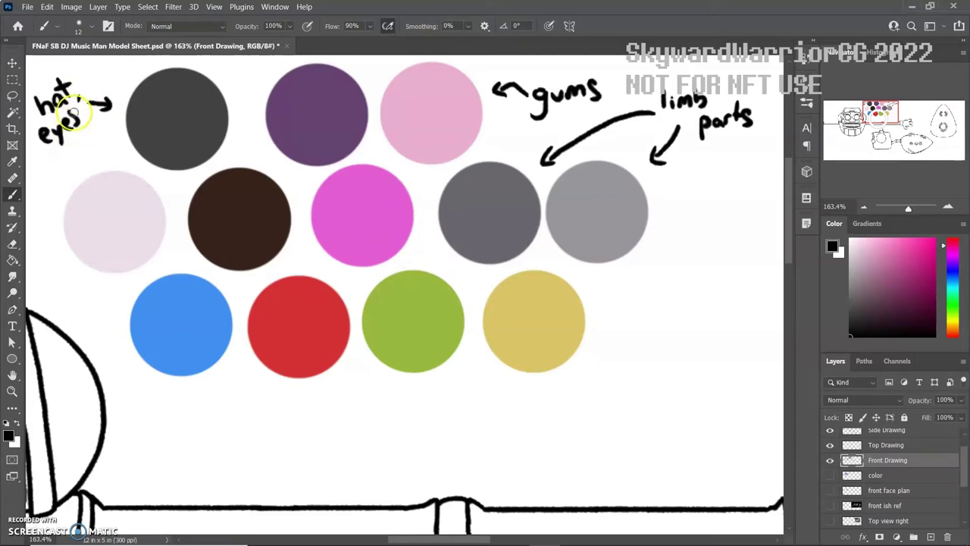
# - Show the color layer to review the filled drawing across the whole sheet, and hide it again
pyautogui.doubleClick(13, 375)
pyautogui.click(27, 6)
pyautogui.click(828, 475)
pyautogui.click(893, 475)
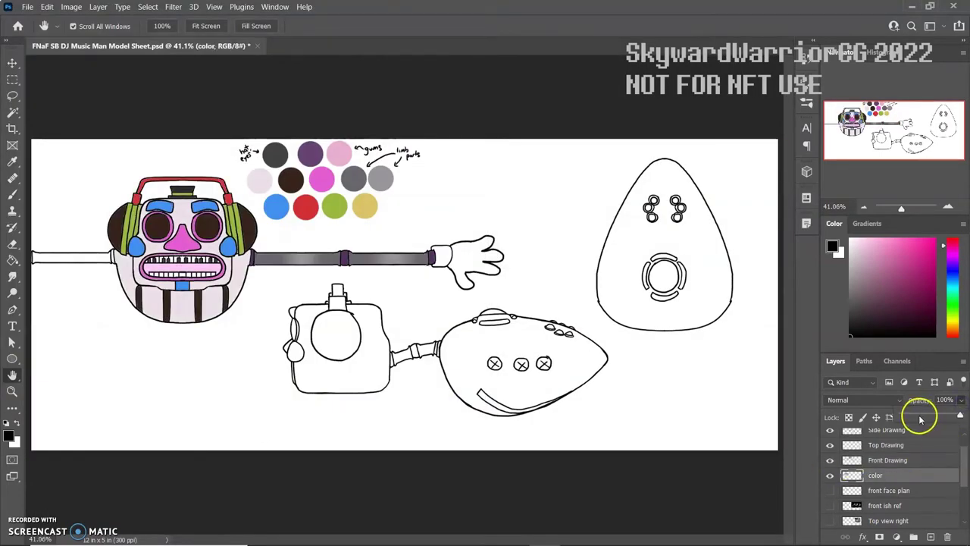
pyautogui.click(829, 477)
# - Save a copy of the uncolored sheet as the JPEG file FNaF SB DJ Music Man Model Sheet.jpg
pyautogui.click(26, 7)
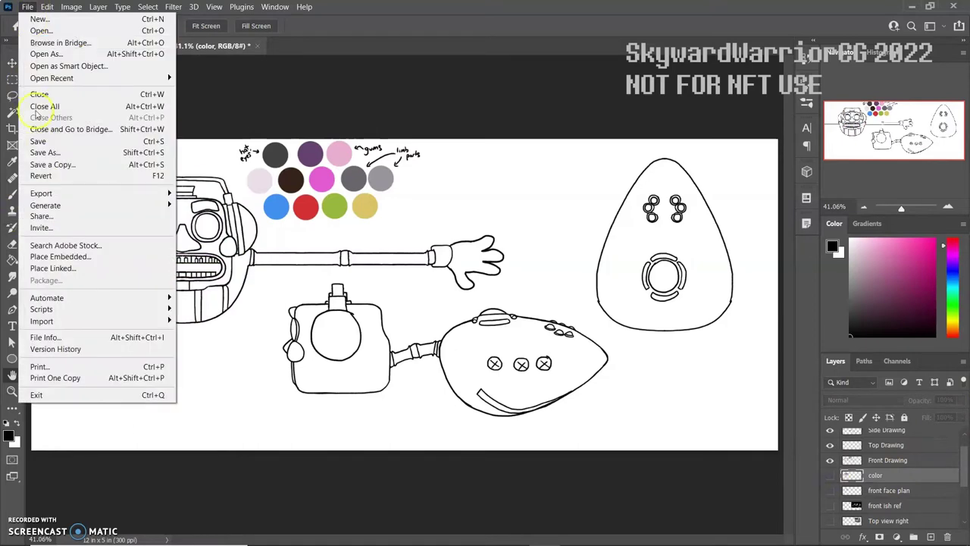
pyautogui.click(42, 161)
pyautogui.click(212, 275)
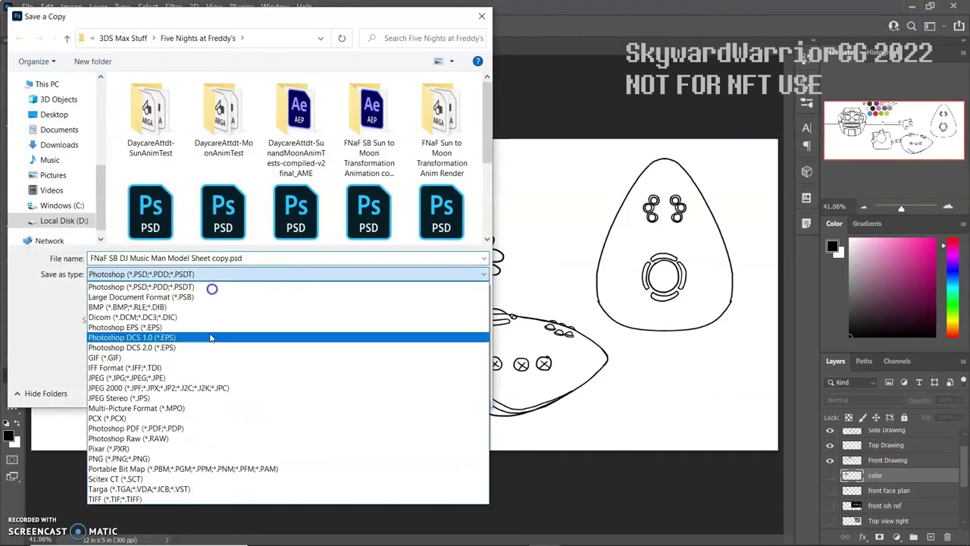
pyautogui.click(184, 372)
pyautogui.click(227, 258)
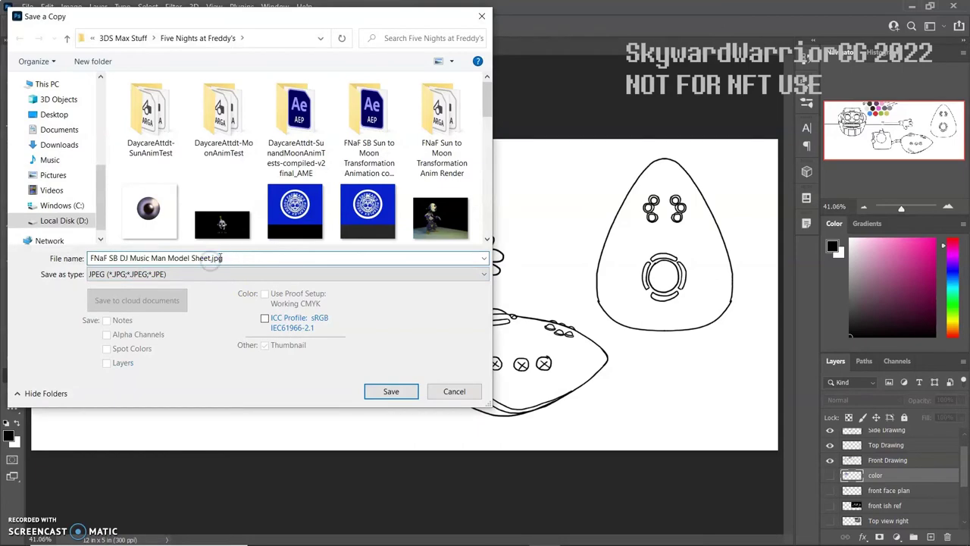
pyautogui.press('Return')
pyautogui.press('Return')
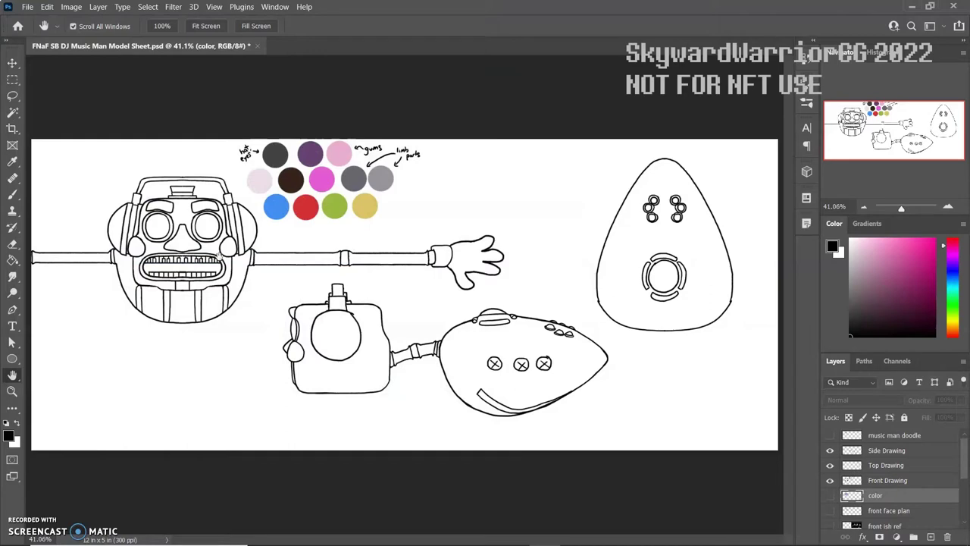
# - Close Photoshop, launch 3ds Max 2021 and dismiss its welcome screen
pyautogui.click(954, 8)
pyautogui.click(463, 219)
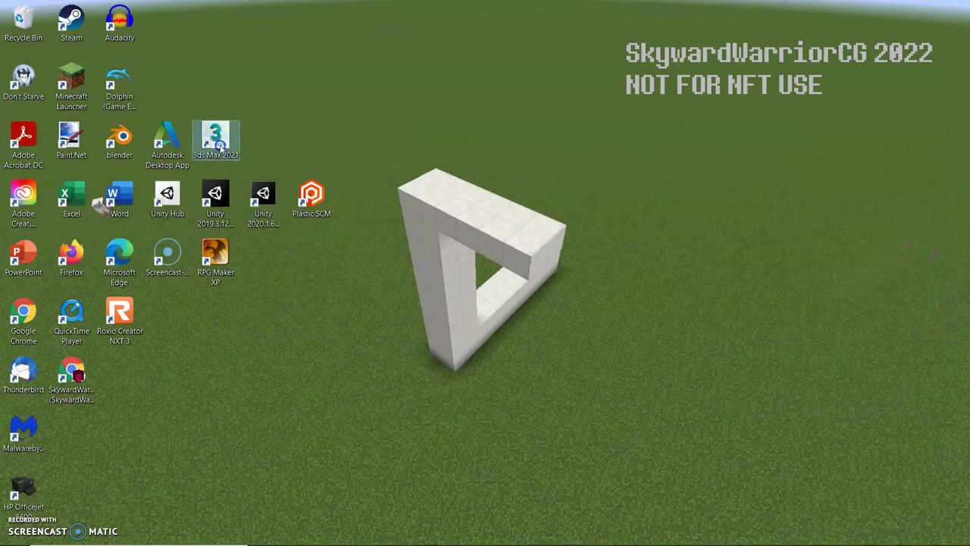
pyautogui.doubleClick(218, 144)
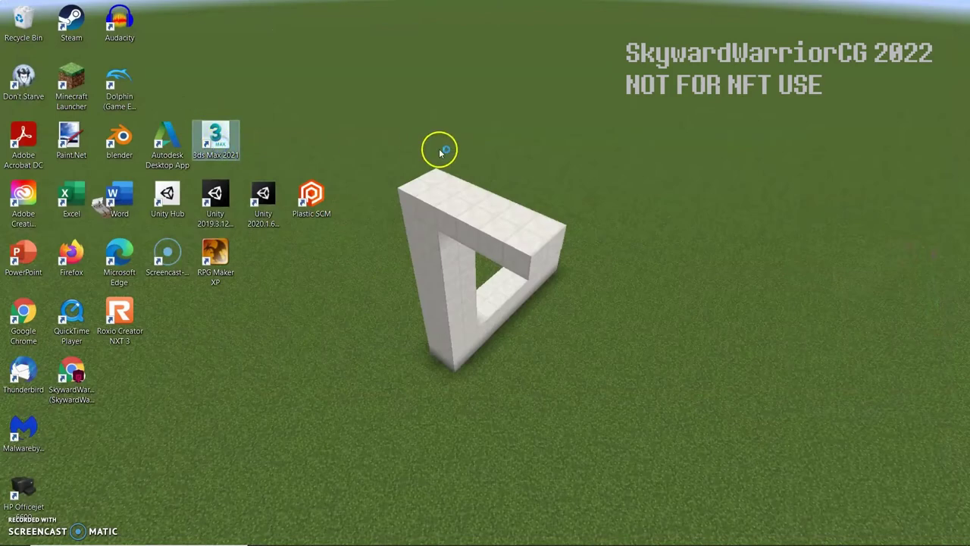
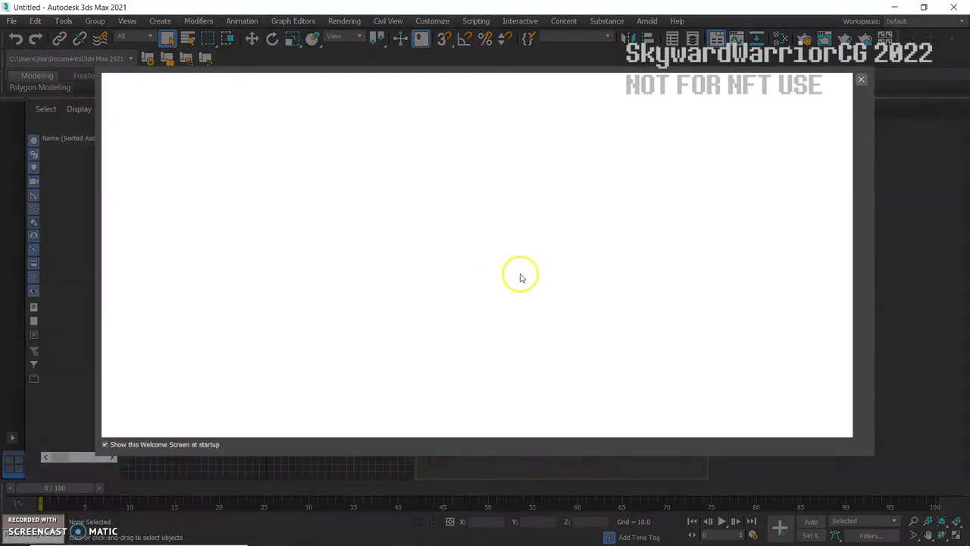
pyautogui.click(866, 78)
# - Maximize the Perspective viewport
pyautogui.click(422, 297)
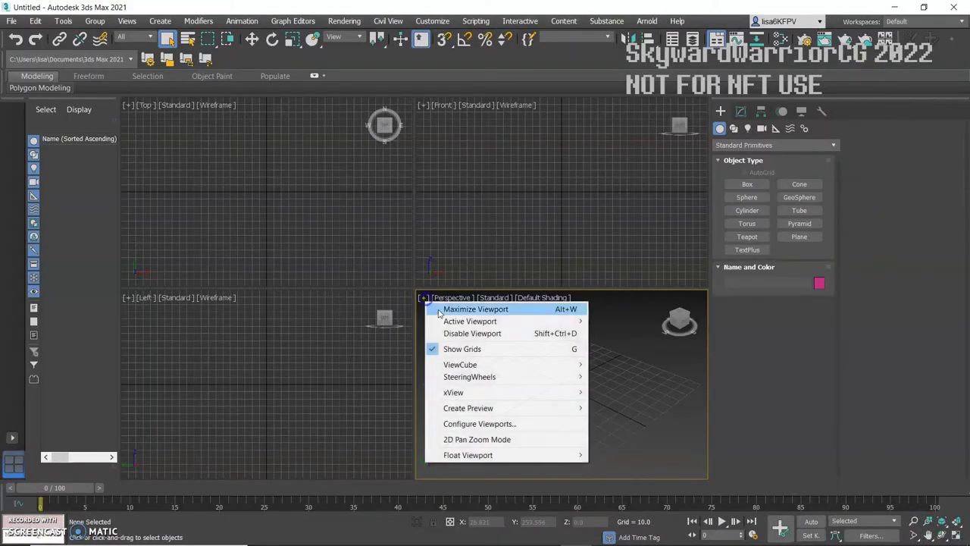
pyautogui.click(440, 309)
pyautogui.keyDown('alt'); pyautogui.moveTo(439, 315); pyautogui.dragTo(407, 319, button='middle'); pyautogui.keyUp('alt')
# - Create a rectangular plane primitive across the ground grid
pyautogui.click(747, 185)
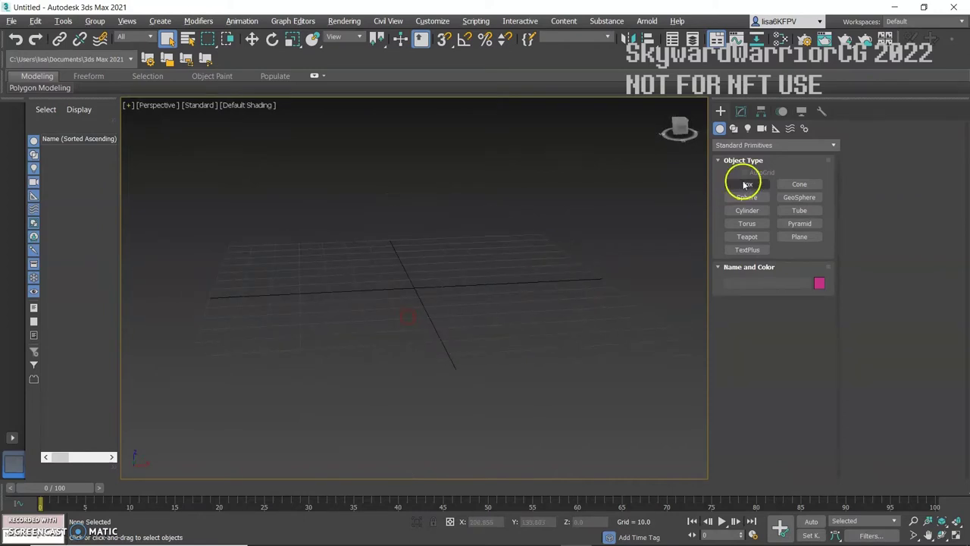
pyautogui.click(798, 237)
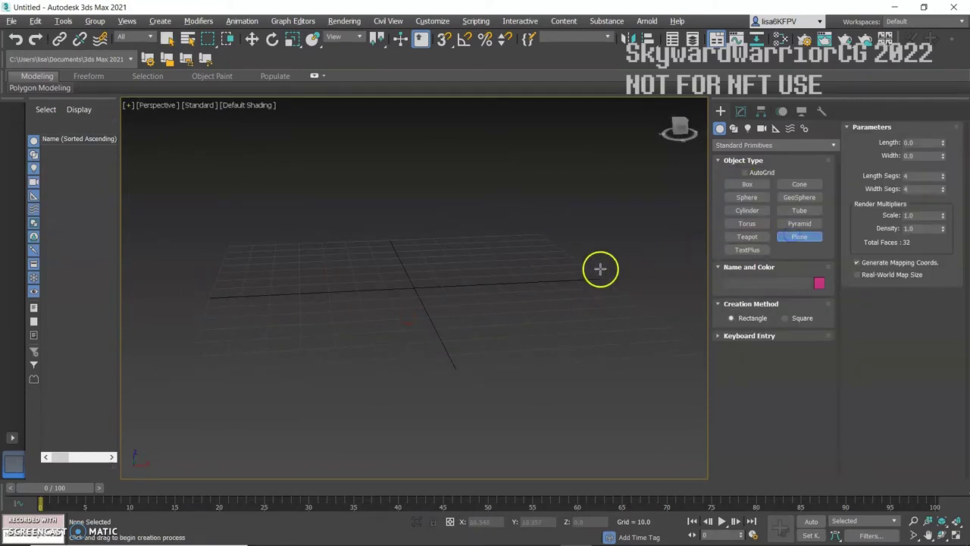
pyautogui.moveTo(278, 243); pyautogui.dragTo(606, 329)
pyautogui.rightClick(584, 326)
# - Rotate the plane upright about the X axis with angle snapping on, and rename it Ref 1
pyautogui.keyDown('alt'); pyautogui.moveTo(583, 319); pyautogui.dragTo(484, 300, button='middle'); pyautogui.keyUp('alt')
pyautogui.press('e')
pyautogui.keyDown('alt'); pyautogui.moveTo(444, 261); pyautogui.dragTo(451, 252, button='middle'); pyautogui.keyUp('alt')
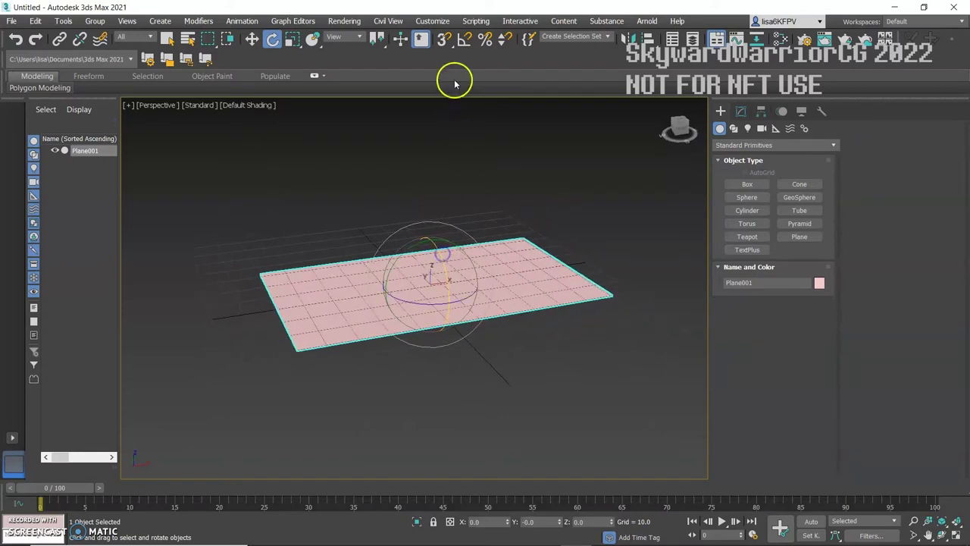
pyautogui.click(443, 42)
pyautogui.moveTo(443, 255); pyautogui.dragTo(447, 298)
pyautogui.press('w')
pyautogui.keyDown('alt'); pyautogui.moveTo(447, 299); pyautogui.dragTo(616, 207, button='middle'); pyautogui.keyUp('alt')
pyautogui.click(769, 282)
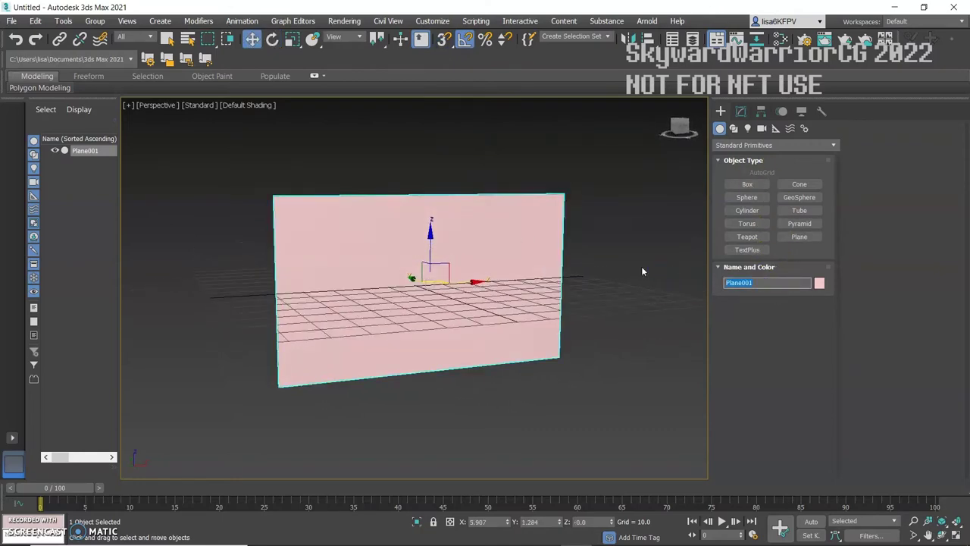
pyautogui.write('Ref 1')
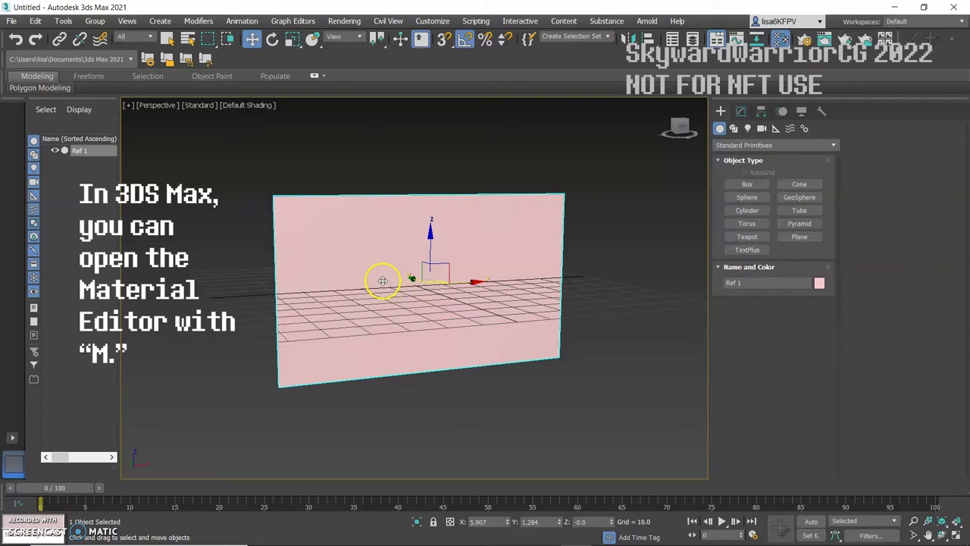
# - Open the Slate Material Editor, create an Arnold Standard Surface material, and name it Ref
pyautogui.press('m')
pyautogui.moveTo(576, 40); pyautogui.dragTo(238, 58)
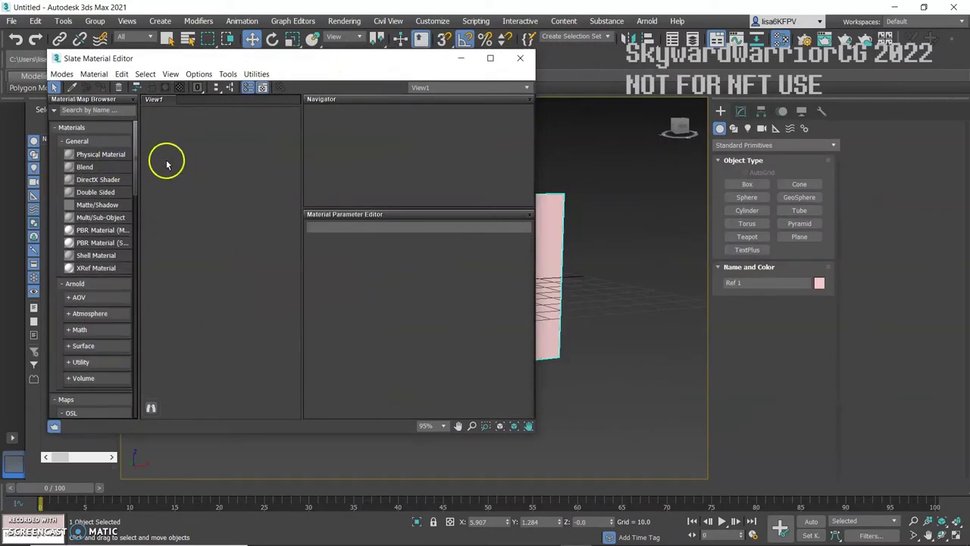
pyautogui.rightClick(219, 176)
pyautogui.moveTo(303, 180)
pyautogui.click(371, 192)
pyautogui.moveTo(429, 228)
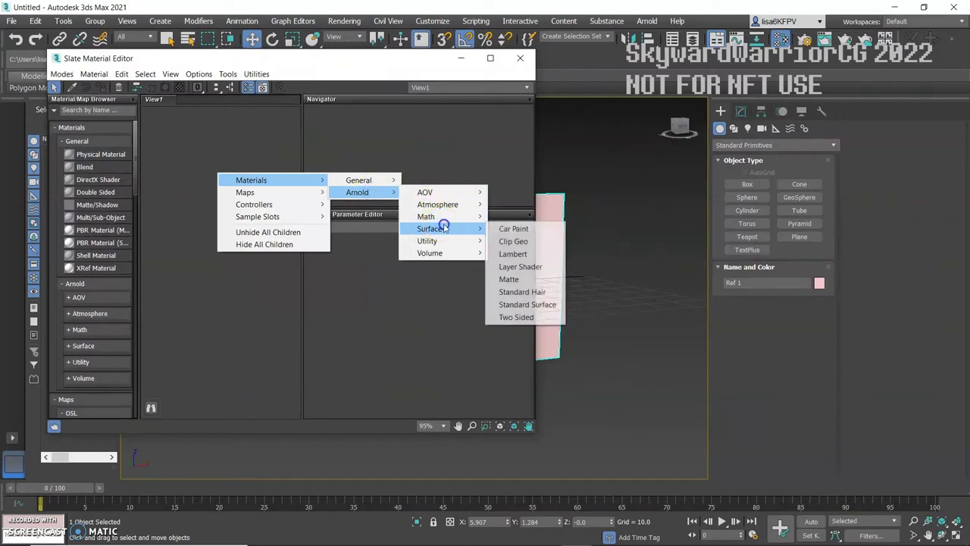
pyautogui.click(519, 303)
pyautogui.doubleClick(215, 175)
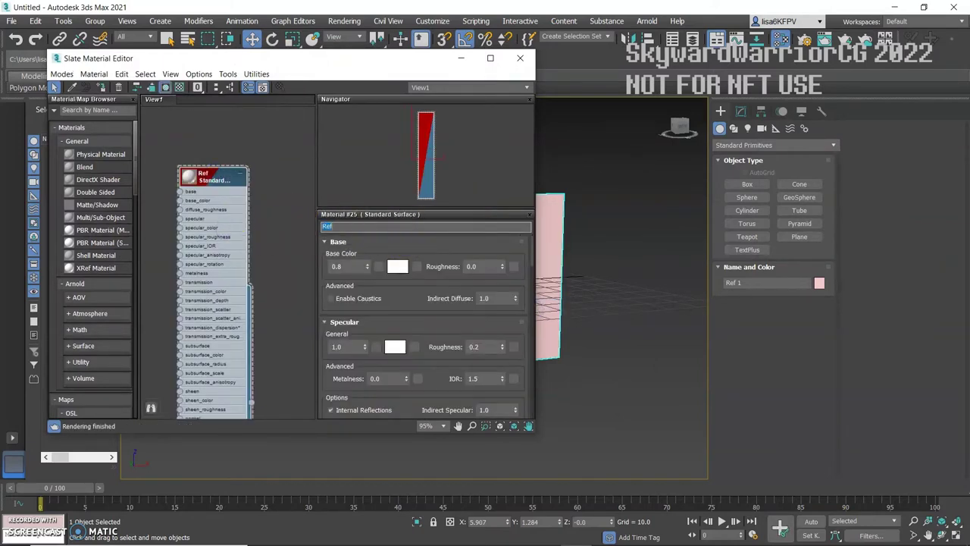
# - Connect a bitmap map to the Ref material's base color, loading FNaF SB DJ Music Man Model Sheet.jpg from the Five Nights at Freddy's folder
pyautogui.moveTo(182, 202); pyautogui.dragTo(163, 214)
pyautogui.moveTo(190, 235)
pyautogui.click(279, 237)
pyautogui.click(54, 102)
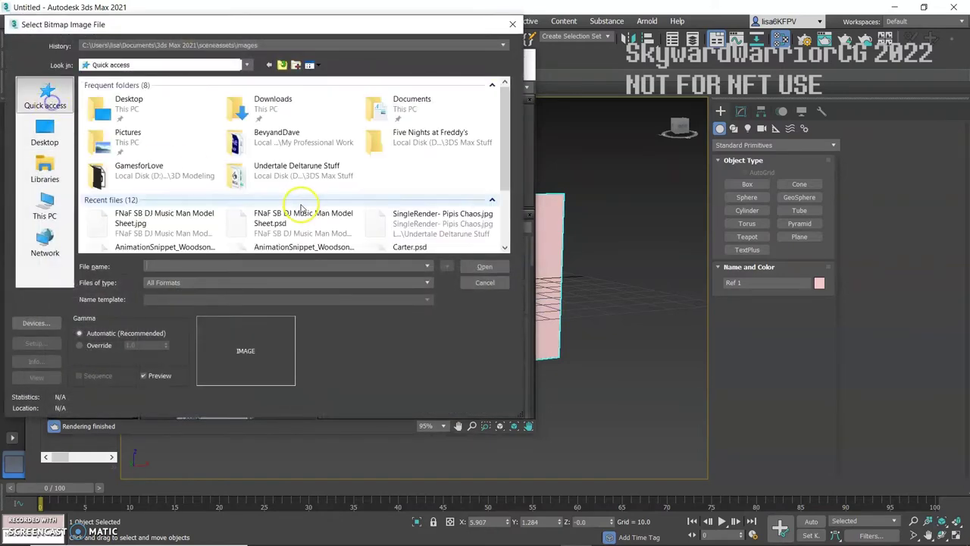
pyautogui.doubleClick(288, 188)
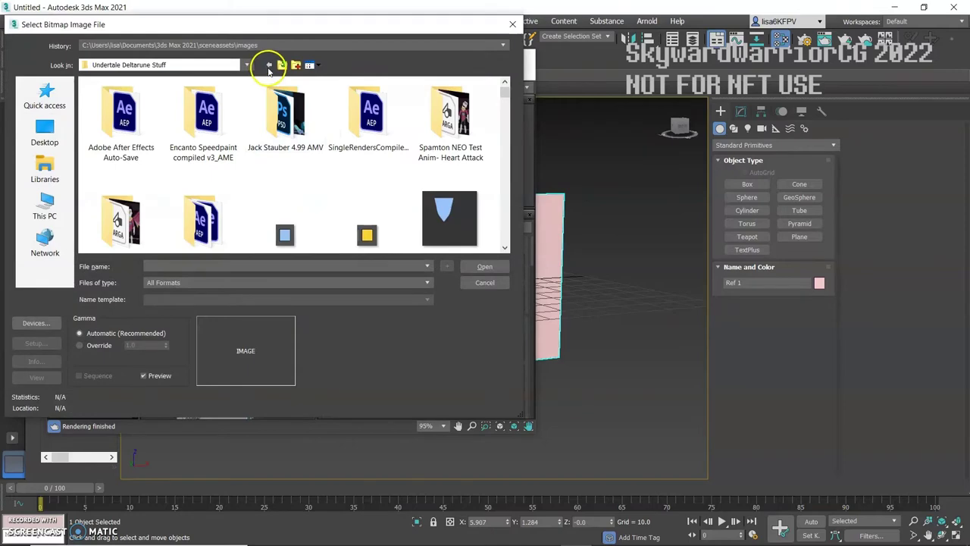
pyautogui.click(283, 65)
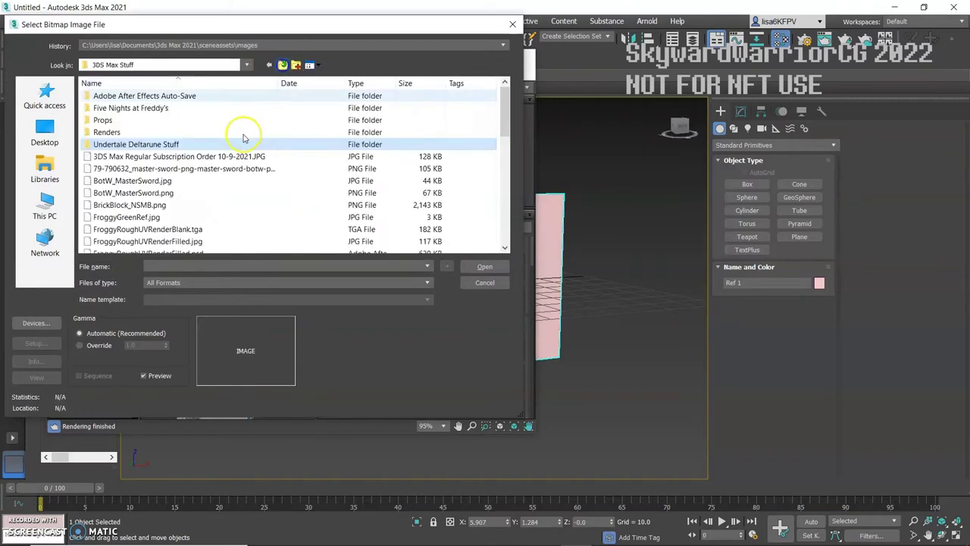
pyautogui.doubleClick(212, 108)
pyautogui.scroll(-4, 250, 170)
pyautogui.scroll(-6, 253, 172)
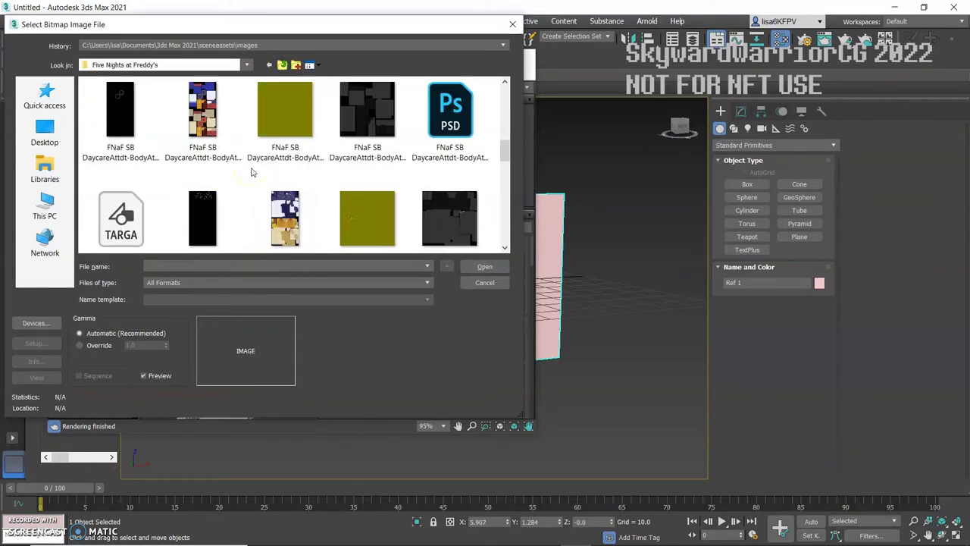
pyautogui.scroll(-3, 253, 172)
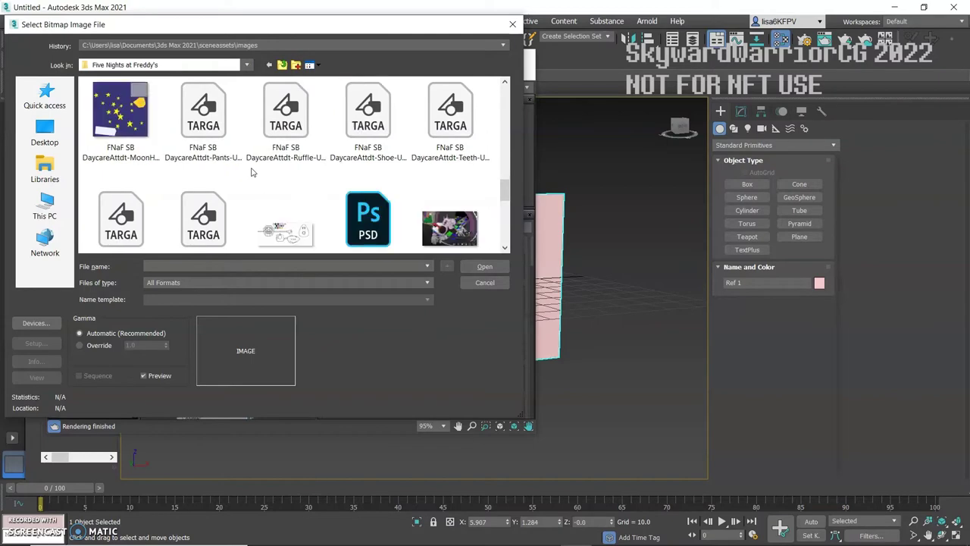
pyautogui.click(260, 130)
pyautogui.click(484, 265)
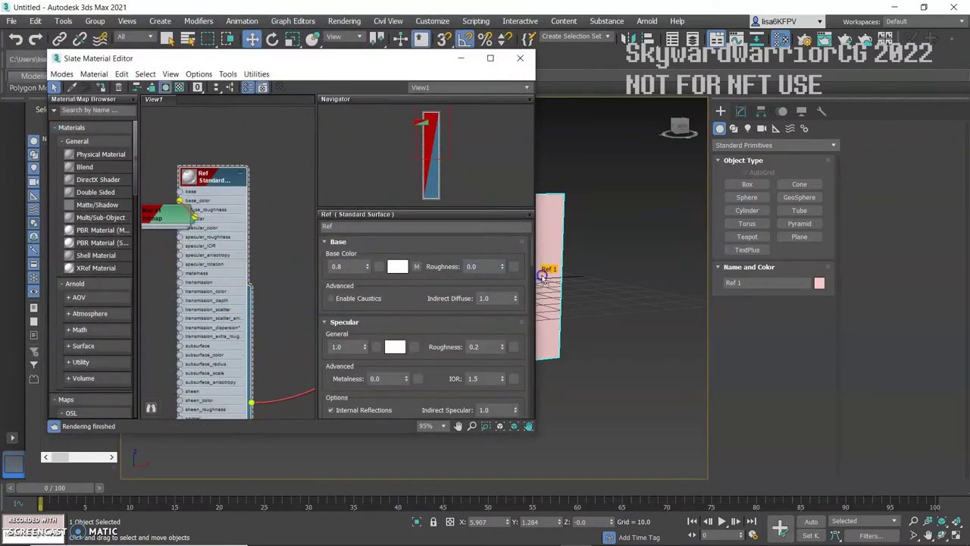
# - Assign the Ref material to the Ref 1 plane and close the material editor
pyautogui.moveTo(541, 277); pyautogui.dragTo(552, 269)
pyautogui.click(519, 60)
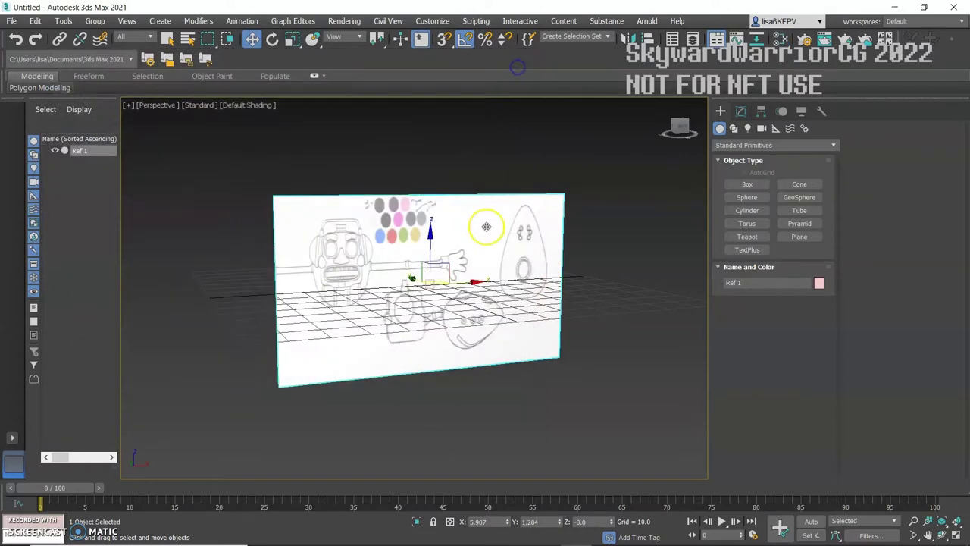
pyautogui.scroll(3, 496, 284)
pyautogui.moveTo(466, 288)
pyautogui.keyDown('alt'); pyautogui.mouseDown(button='middle')
pyautogui.moveTo(435, 284)
pyautogui.moveTo(444, 303)
pyautogui.moveTo(452, 298)
pyautogui.mouseUp(button='middle'); pyautogui.keyUp('alt')
# - Stretch the reference plane along its X axis to about 122 percent
pyautogui.click(740, 113)
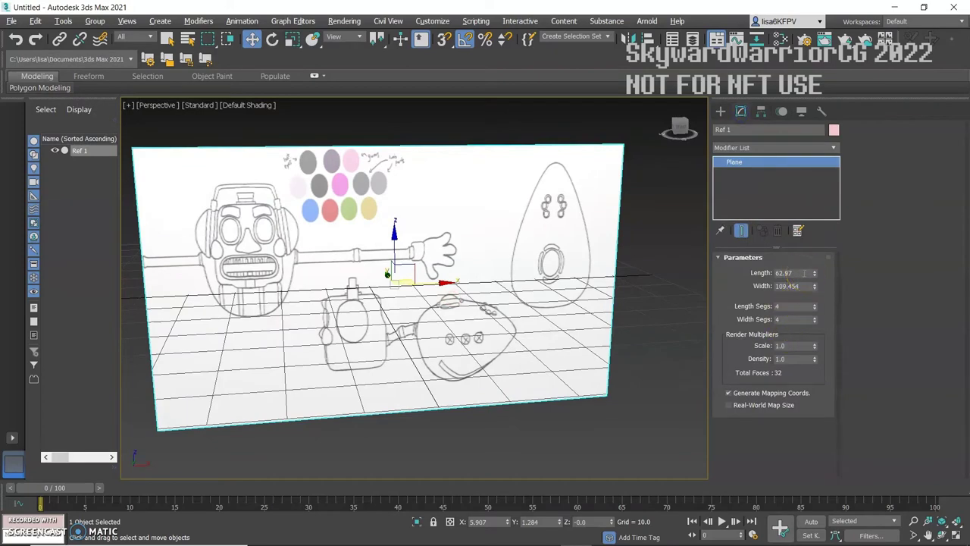
pyautogui.scroll(-3, 356, 288)
pyautogui.scroll(3, 356, 288)
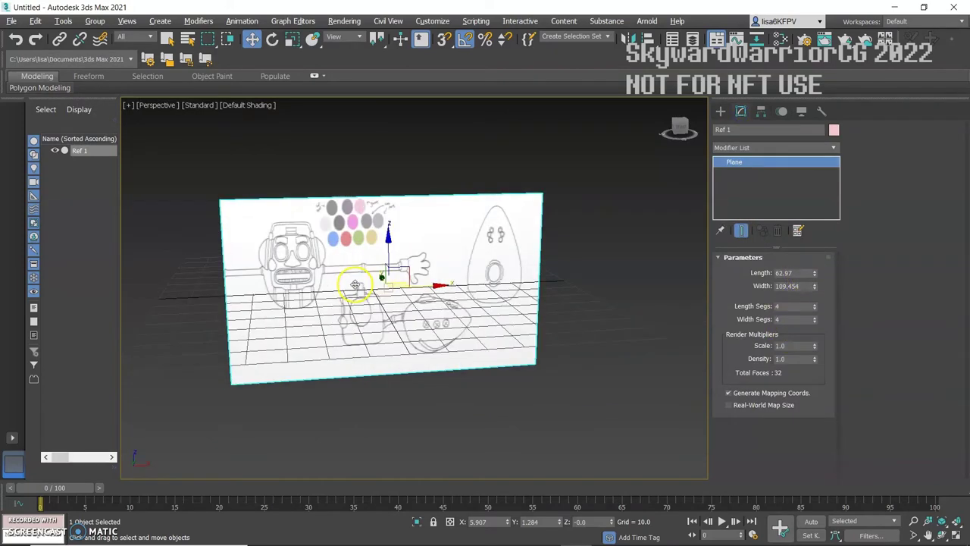
pyautogui.press('r')
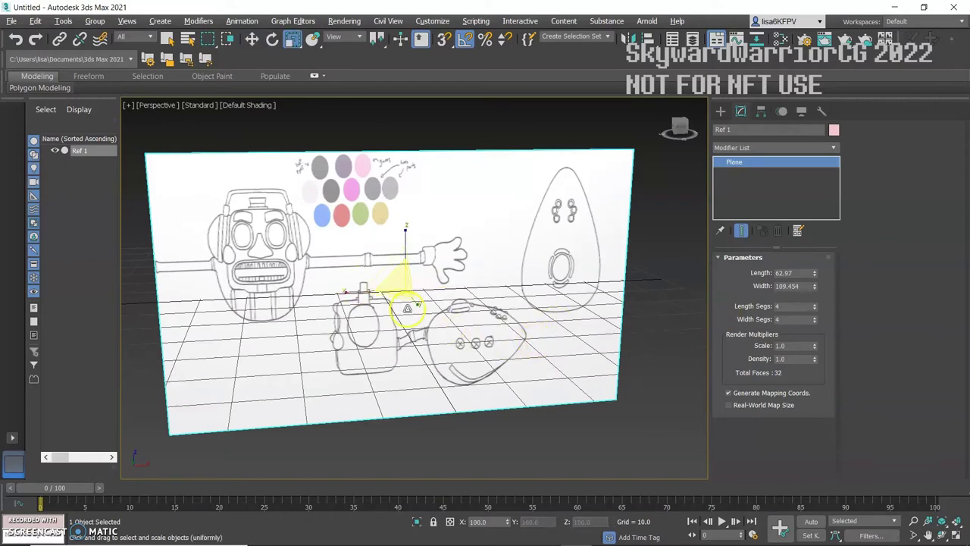
pyautogui.moveTo(353, 288); pyautogui.dragTo(344, 293)
# - Review the Ref material's parameters in the Slate Material Editor, then close it
pyautogui.press('m')
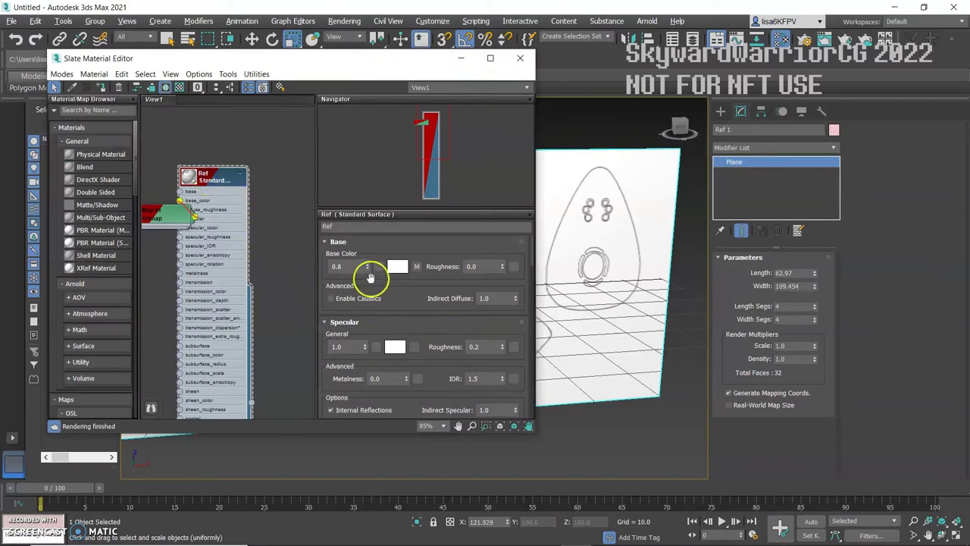
pyautogui.scroll(-10, 396, 308)
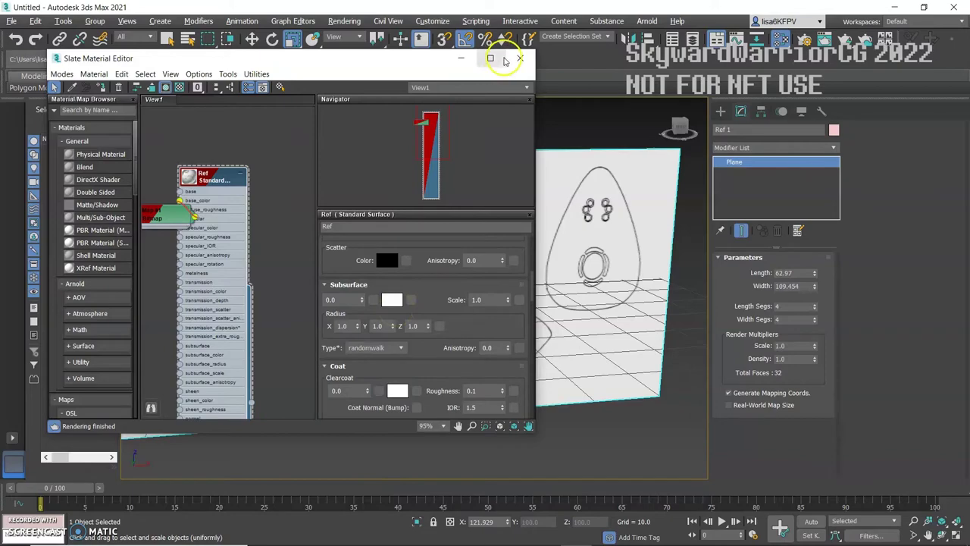
pyautogui.click(490, 57)
pyautogui.click(923, 7)
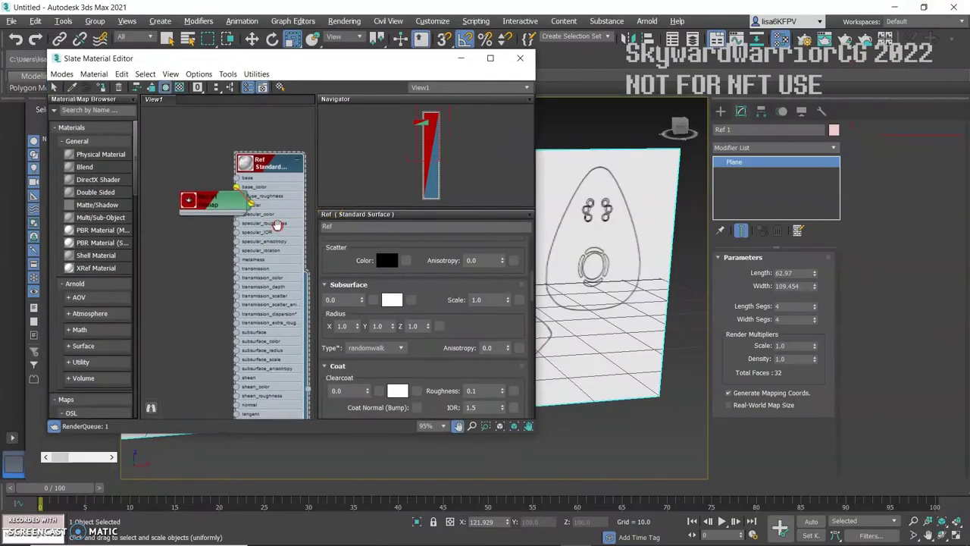
pyautogui.click(520, 62)
# - Enable Backface Cull in the reference plane's object properties
pyautogui.keyDown('alt'); pyautogui.moveTo(383, 321); pyautogui.dragTo(537, 325, button='middle'); pyautogui.keyUp('alt')
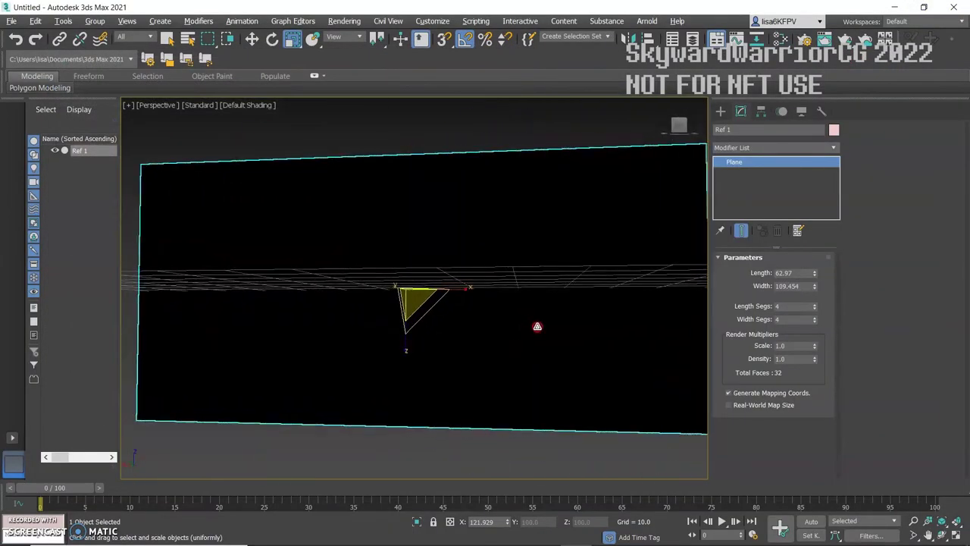
pyautogui.rightClick(386, 332)
pyautogui.click(419, 429)
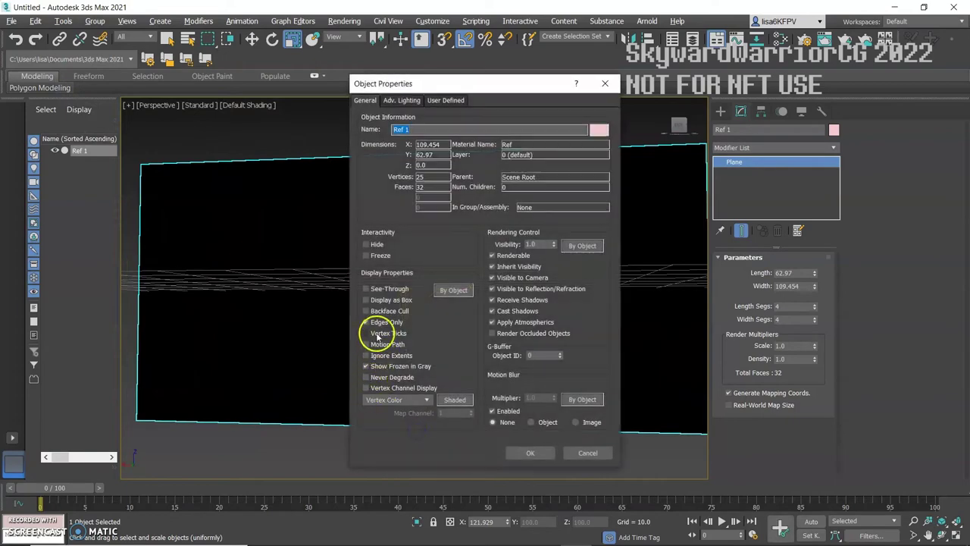
pyautogui.click(366, 310)
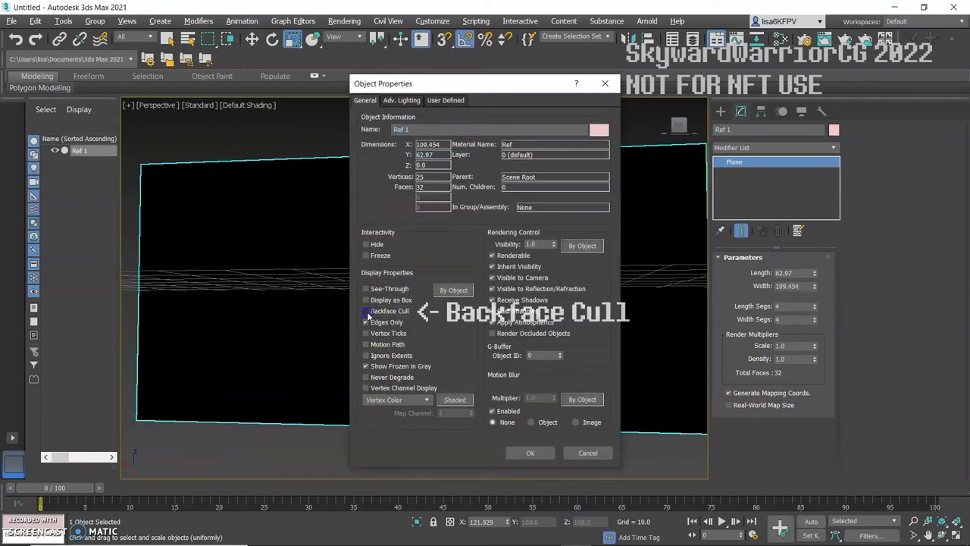
pyautogui.click(527, 452)
pyautogui.moveTo(483, 340)
pyautogui.keyDown('alt'); pyautogui.mouseDown(button='middle')
pyautogui.moveTo(413, 358)
pyautogui.moveTo(337, 356)
pyautogui.moveTo(431, 353)
pyautogui.moveTo(313, 356)
pyautogui.moveTo(318, 331)
pyautogui.mouseUp(button='middle'); pyautogui.keyUp('alt')
# - Try a different viewport quality preset on the reference image and return the view to Standard
pyautogui.press('w')
pyautogui.scroll(5, 288, 260)
pyautogui.scroll(-1, 286, 260)
pyautogui.click(186, 105)
pyautogui.click(227, 131)
pyautogui.scroll(4, 260, 254)
pyautogui.scroll(-5, 260, 258)
pyautogui.keyDown('alt'); pyautogui.moveTo(255, 256); pyautogui.dragTo(356, 235, button='middle'); pyautogui.keyUp('alt')
pyautogui.scroll(5, 431, 184)
pyautogui.scroll(-5, 431, 184)
pyautogui.keyDown('alt'); pyautogui.moveTo(431, 184); pyautogui.dragTo(404, 246, button='middle'); pyautogui.keyUp('alt')
pyautogui.click(204, 104)
pyautogui.click(228, 144)
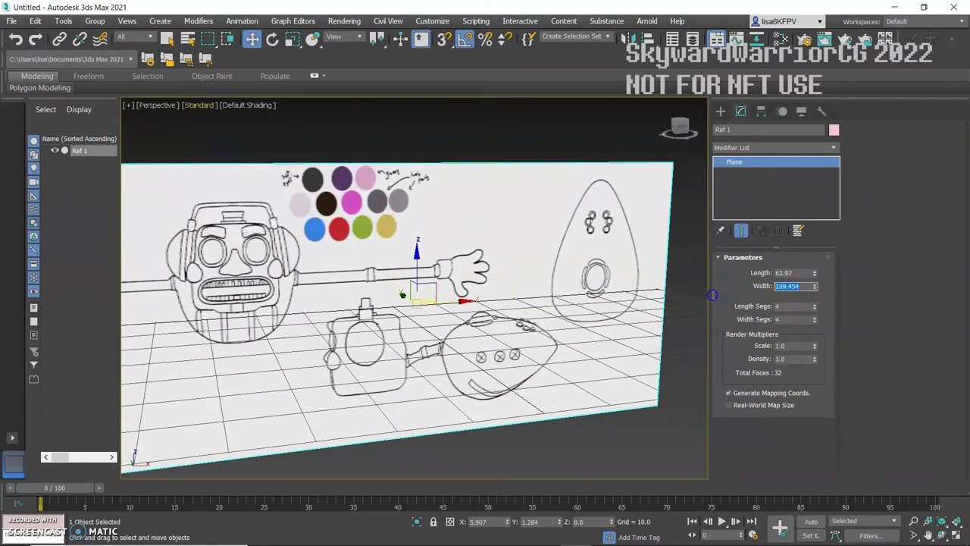
# - Set the reference plane's width to 120 and duplicate it as a copy rotated a quarter turn about the Z axis
pyautogui.press('Return')
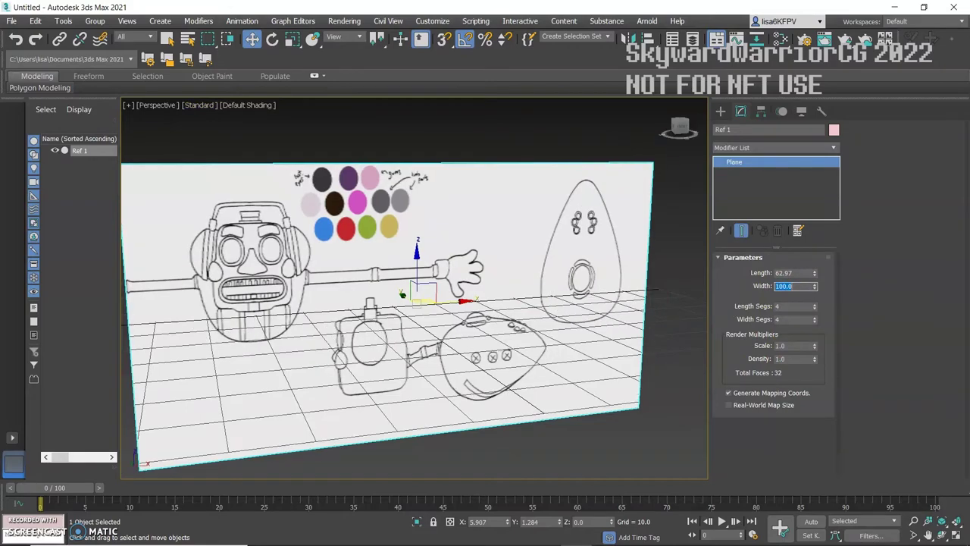
pyautogui.scroll(-5, 347, 333)
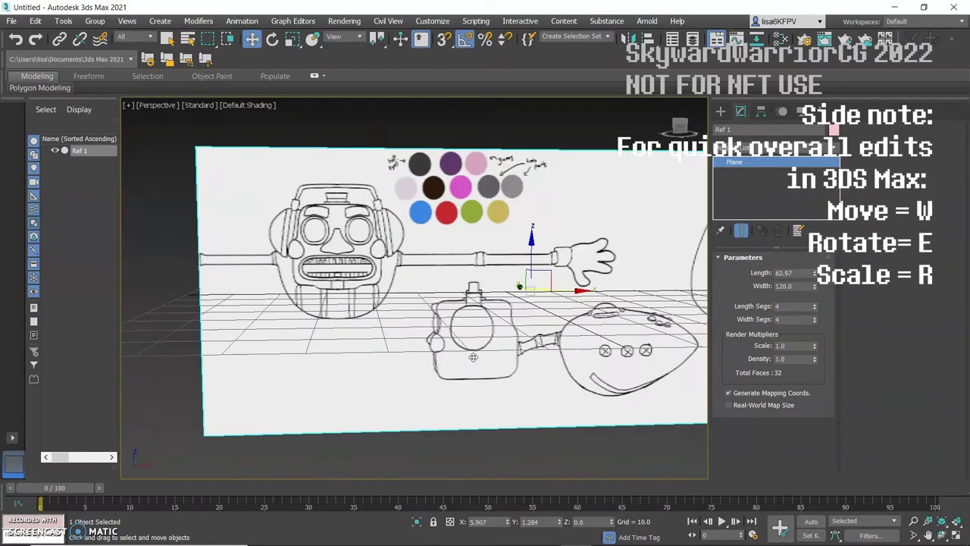
pyautogui.keyDown('alt'); pyautogui.moveTo(346, 333); pyautogui.dragTo(378, 333, button='middle'); pyautogui.keyUp('alt')
pyautogui.press('e')
pyautogui.moveTo(413, 322); pyautogui.dragTo(401, 338)
pyautogui.click(487, 329)
# - Move Ref 1 in the Front view to about X 43.5, Z -10.1, centering the front head drawing on the origin
pyautogui.moveTo(424, 337)
pyautogui.keyDown('alt'); pyautogui.mouseDown(button='middle')
pyautogui.moveTo(438, 337)
pyautogui.moveTo(452, 288)
pyautogui.mouseUp(button='middle'); pyautogui.keyUp('alt')
pyautogui.press('w')
pyautogui.click(452, 288)
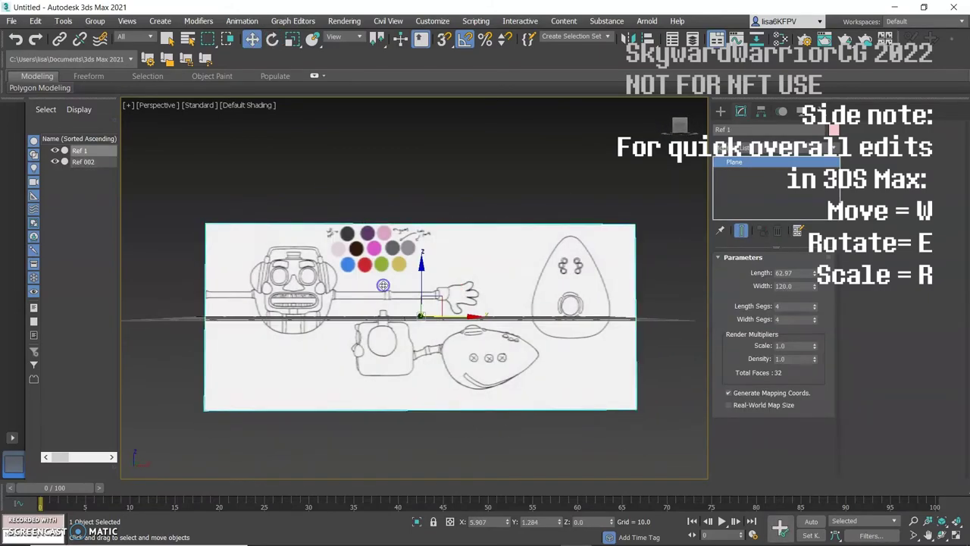
pyautogui.press('f')
pyautogui.scroll(1, 420, 289)
pyautogui.moveTo(420, 288); pyautogui.dragTo(631, 289)
pyautogui.moveTo(592, 242); pyautogui.dragTo(603, 287)
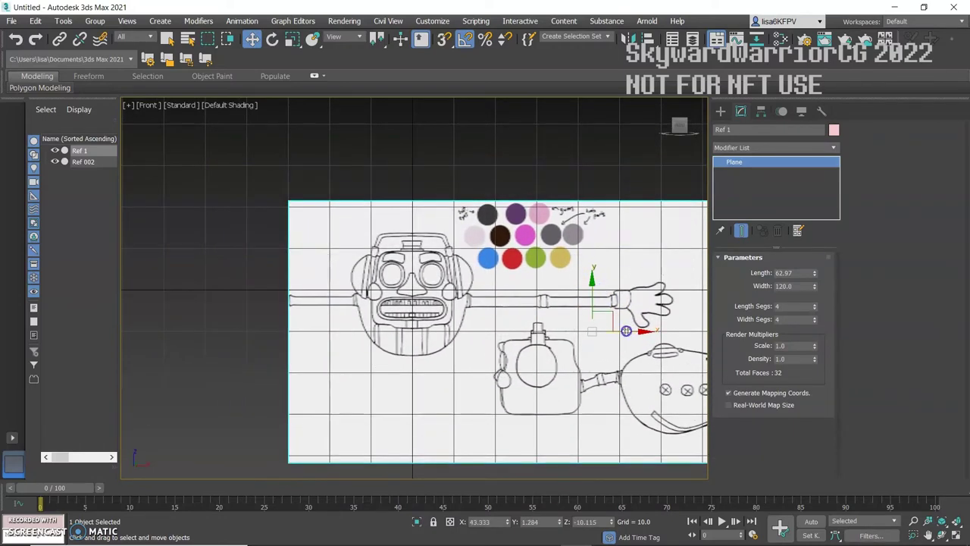
# - Align the perpendicular reference copy with the front reference, placing it at about X -16.9, Z 11.2
pyautogui.press('p')
pyautogui.scroll(5, 448, 305)
pyautogui.scroll(-3, 448, 305)
pyautogui.keyDown('alt'); pyautogui.moveTo(448, 305); pyautogui.dragTo(490, 266, button='middle'); pyautogui.keyUp('alt')
pyautogui.click(490, 266)
pyautogui.scroll(4, 490, 266)
pyautogui.hotkey('alt', 'a')
pyautogui.click(563, 214)
pyautogui.click(493, 379)
pyautogui.scroll(-5, 530, 403)
pyautogui.keyDown('alt'); pyautogui.moveTo(530, 402); pyautogui.dragTo(530, 159, button='middle'); pyautogui.keyUp('alt')
pyautogui.scroll(3, 379, 295)
pyautogui.scroll(4, 379, 296)
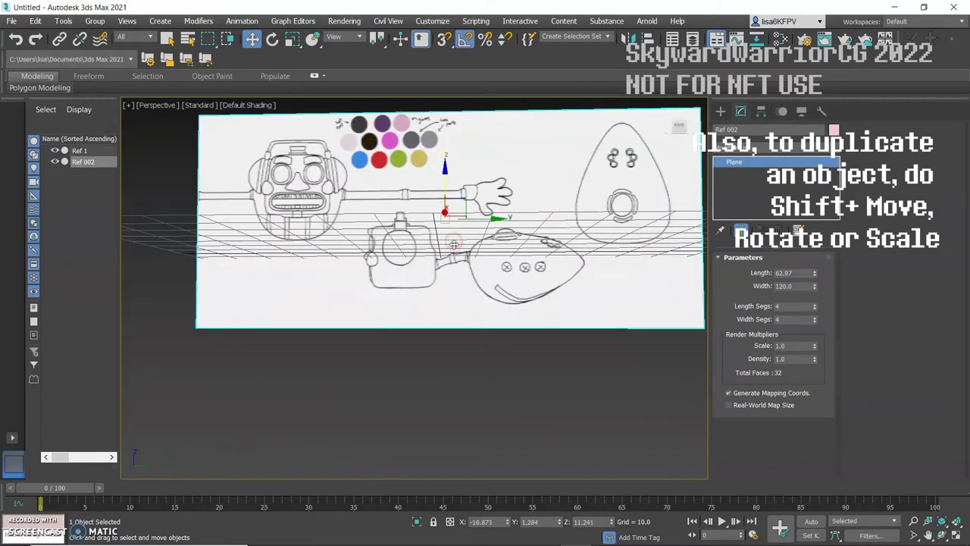
# - Duplicate the side reference plane as a copy lying flat for the top view
pyautogui.scroll(2, 530, 159)
pyautogui.click(677, 125)
pyautogui.scroll(-3, 424, 258)
pyautogui.moveTo(472, 199); pyautogui.dragTo(544, 206, button='middle')
pyautogui.moveTo(422, 329)
pyautogui.keyDown('alt'); pyautogui.mouseDown(button='middle')
pyautogui.moveTo(514, 275)
pyautogui.moveTo(568, 278)
pyautogui.moveTo(391, 288)
pyautogui.moveTo(487, 281)
pyautogui.mouseUp(button='middle'); pyautogui.keyUp('alt')
pyautogui.click(416, 285)
pyautogui.keyDown('shift'); pyautogui.moveTo(487, 281); pyautogui.dragTo(487, 329); pyautogui.keyUp('shift')
# - Move the flat reference copy about 16 units along the Y axis to line up its top-view drawing
pyautogui.moveTo(487, 329)
pyautogui.keyDown('alt'); pyautogui.mouseDown(button='middle')
pyautogui.moveTo(456, 322)
pyautogui.moveTo(519, 293)
pyautogui.moveTo(335, 303)
pyautogui.mouseUp(button='middle'); pyautogui.keyUp('alt')
pyautogui.scroll(5, 340, 303)
pyautogui.moveTo(217, 293)
pyautogui.keyDown('alt'); pyautogui.mouseDown(button='middle')
pyautogui.moveTo(321, 283)
pyautogui.moveTo(340, 346)
pyautogui.moveTo(381, 315)
pyautogui.mouseUp(button='middle'); pyautogui.keyUp('alt')
pyautogui.keyDown('alt'); pyautogui.moveTo(255, 236); pyautogui.dragTo(359, 235, button='middle'); pyautogui.keyUp('alt')
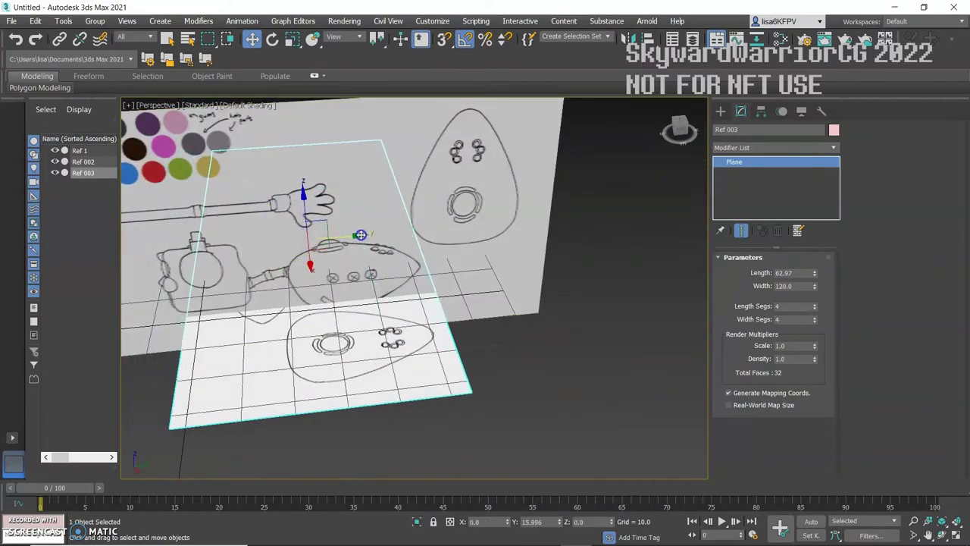
pyautogui.scroll(3, 360, 235)
pyautogui.scroll(-8, 325, 329)
# - Rename the three reference planes Ref Top, Ref Front and Ref Side according to their orientation
pyautogui.keyDown('alt'); pyautogui.moveTo(325, 329); pyautogui.dragTo(655, 140, button='middle'); pyautogui.keyUp('alt')
pyautogui.write('Top')
pyautogui.press('Return')
pyautogui.click(84, 161)
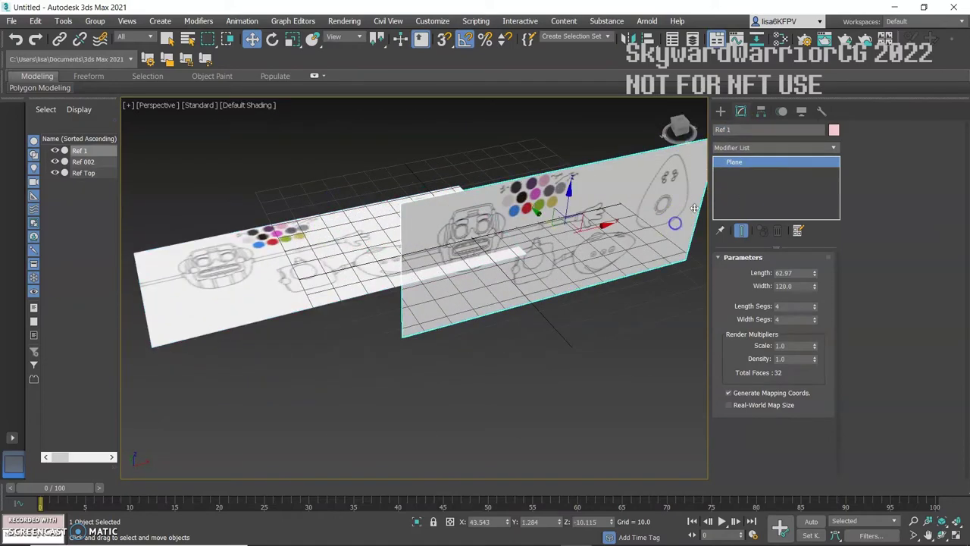
pyautogui.keyDown('alt'); pyautogui.moveTo(364, 303); pyautogui.dragTo(266, 209, button='middle'); pyautogui.keyUp('alt')
pyautogui.doubleClick(769, 129)
pyautogui.write('Ref Side')
pyautogui.press('Return')
# - Save the scene as FNaF SB- DJ Music Man_001
pyautogui.hotkey('ctrl', 's')
pyautogui.doubleClick(285, 170)
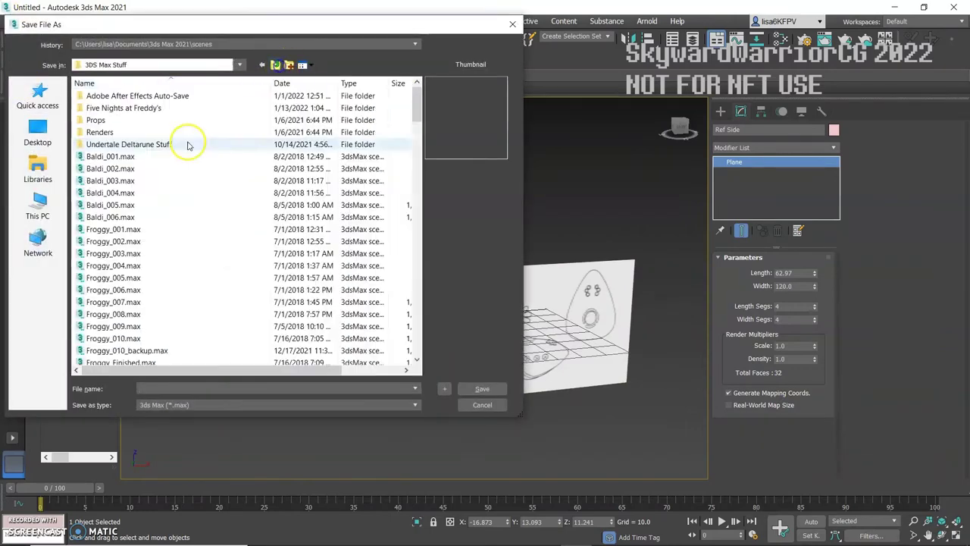
pyautogui.write('FNaF SB- DJ Music Man_001')
pyautogui.press('Return')
# - Create a box primitive over the head drawing in the Front view
pyautogui.scroll(10, 425, 379)
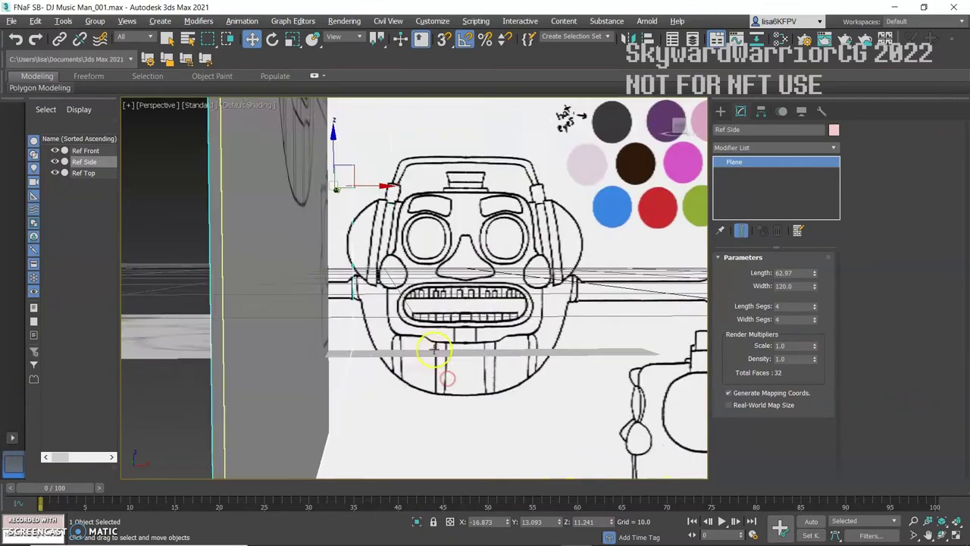
pyautogui.press('f')
pyautogui.click(721, 112)
pyautogui.click(747, 184)
pyautogui.scroll(-10, 433, 347)
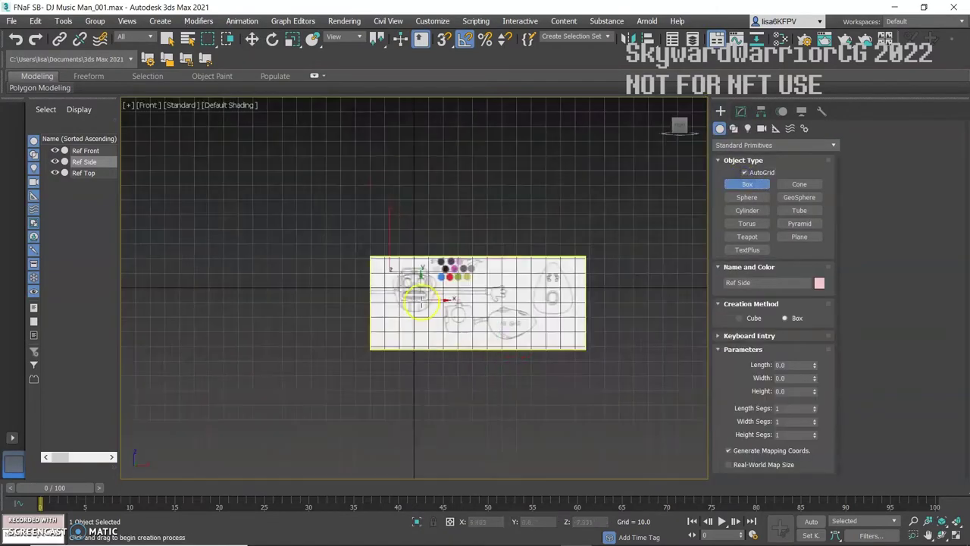
pyautogui.scroll(12, 316, 186)
pyautogui.moveTo(317, 186); pyautogui.dragTo(513, 379)
pyautogui.click(513, 372)
pyautogui.keyDown('alt'); pyautogui.moveTo(513, 372); pyautogui.dragTo(394, 338, button='middle'); pyautogui.keyUp('alt')
# - Set the box's X position to 0 and center its pivot on the box
pyautogui.press('p')
pyautogui.rightClick(507, 521)
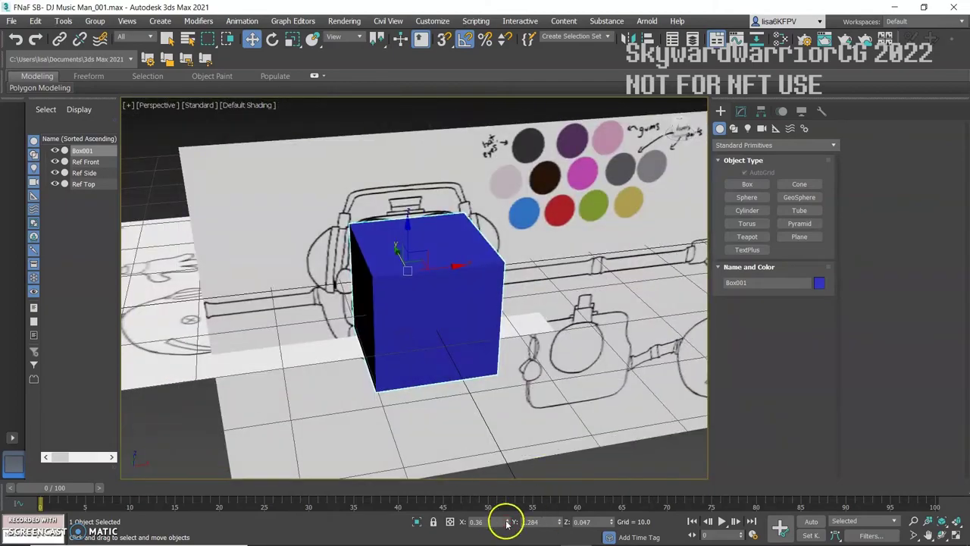
pyautogui.keyDown('alt'); pyautogui.moveTo(462, 319); pyautogui.dragTo(409, 318, button='middle'); pyautogui.keyUp('alt')
pyautogui.click(761, 112)
pyautogui.click(773, 193)
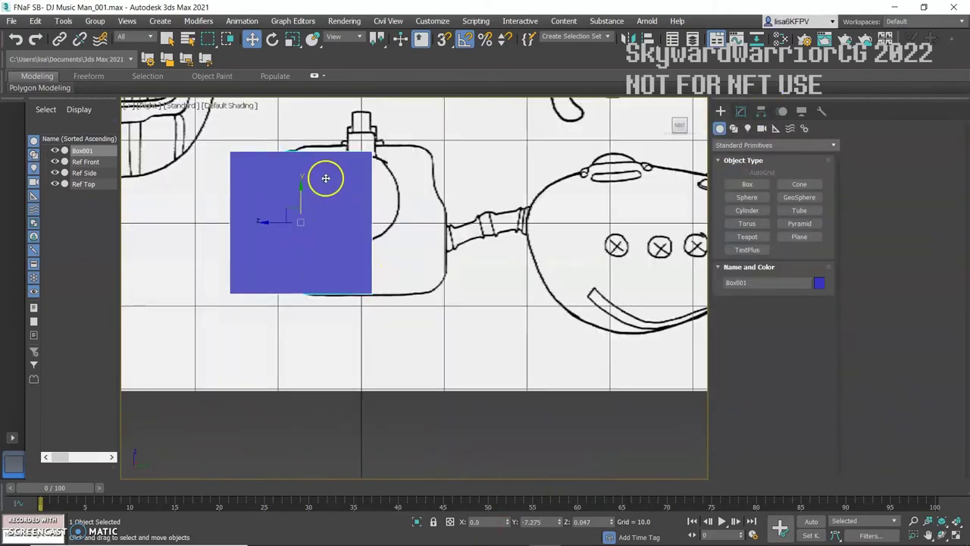
# - Move the box over the side-view head drawing in the Right view, to about Y 0.41, Z 0.26
pyautogui.scroll(2, 282, 248)
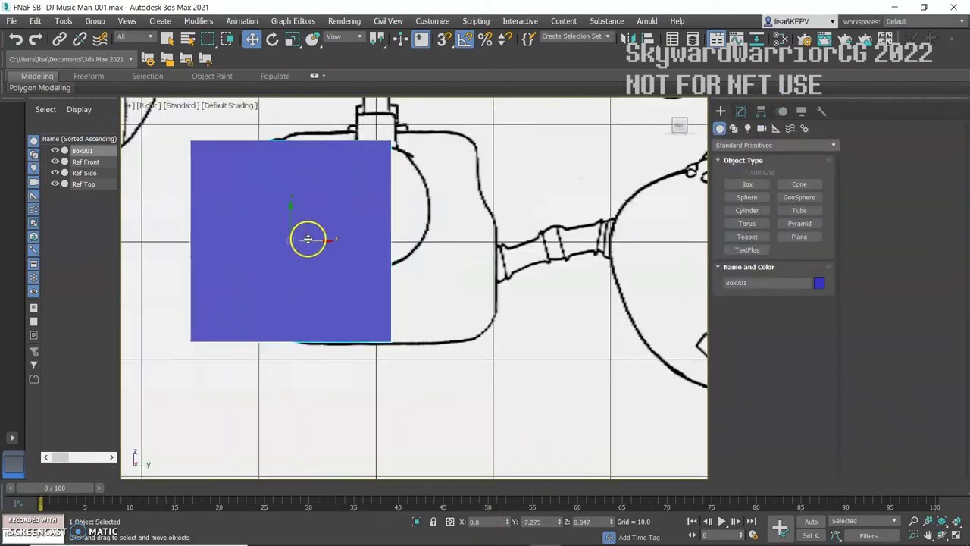
pyautogui.moveTo(317, 242); pyautogui.dragTo(406, 241)
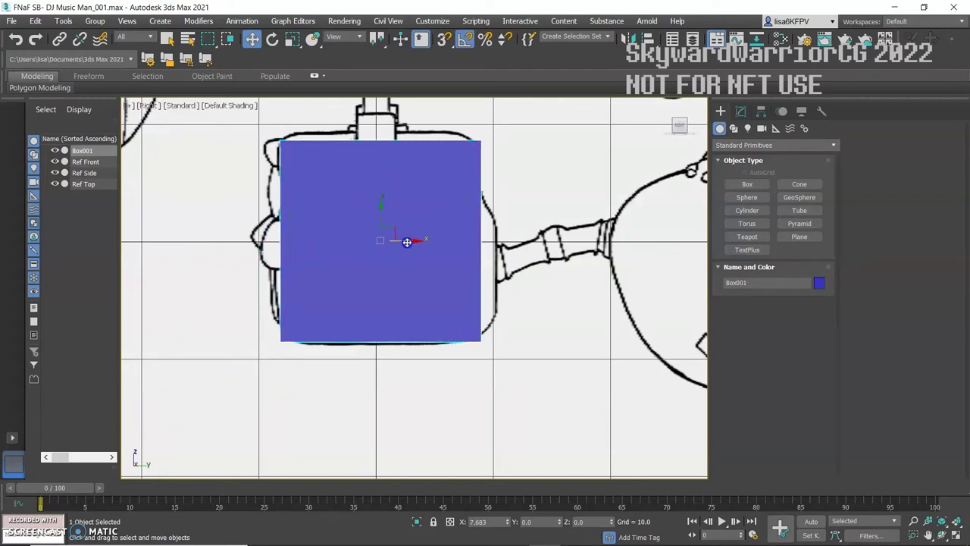
pyautogui.moveTo(379, 210); pyautogui.dragTo(381, 207)
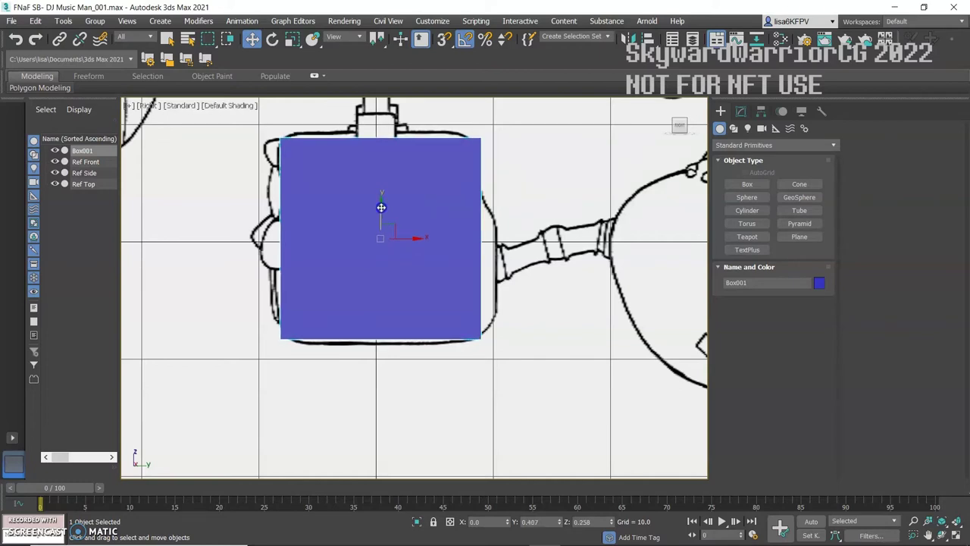
# - Undo the last vertical move of the box and convert it to an Editable Poly
pyautogui.hotkey('ctrl', 'z')
pyautogui.click(741, 111)
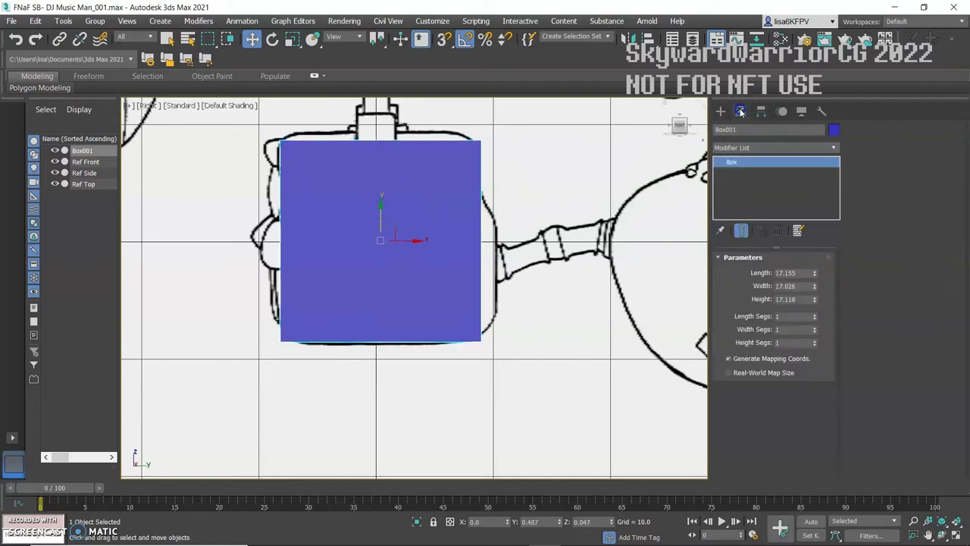
pyautogui.rightClick(747, 165)
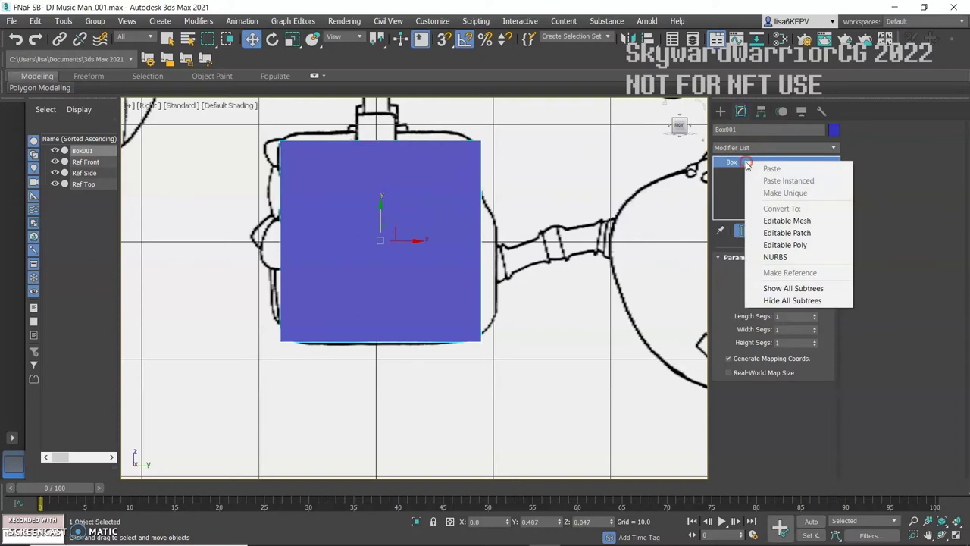
pyautogui.click(774, 245)
pyautogui.click(719, 162)
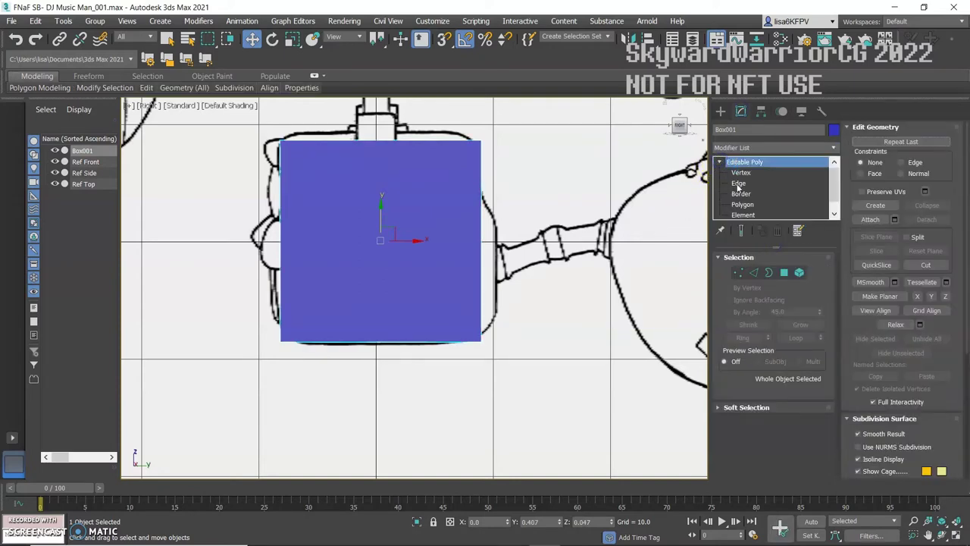
# - Select the box's four vertical edges and show the box in Perspective view with edged faces
pyautogui.click(739, 185)
pyautogui.click(383, 242)
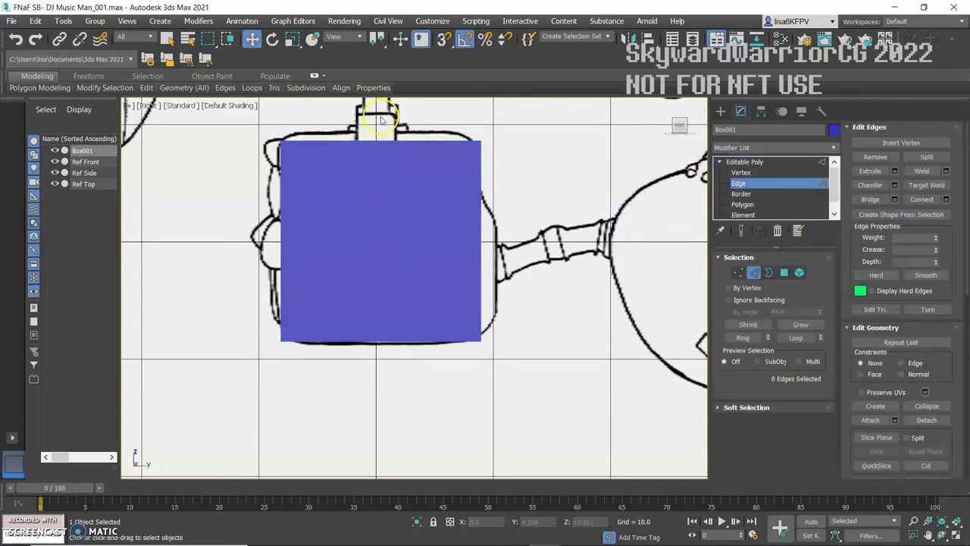
pyautogui.moveTo(455, 125); pyautogui.dragTo(628, 246)
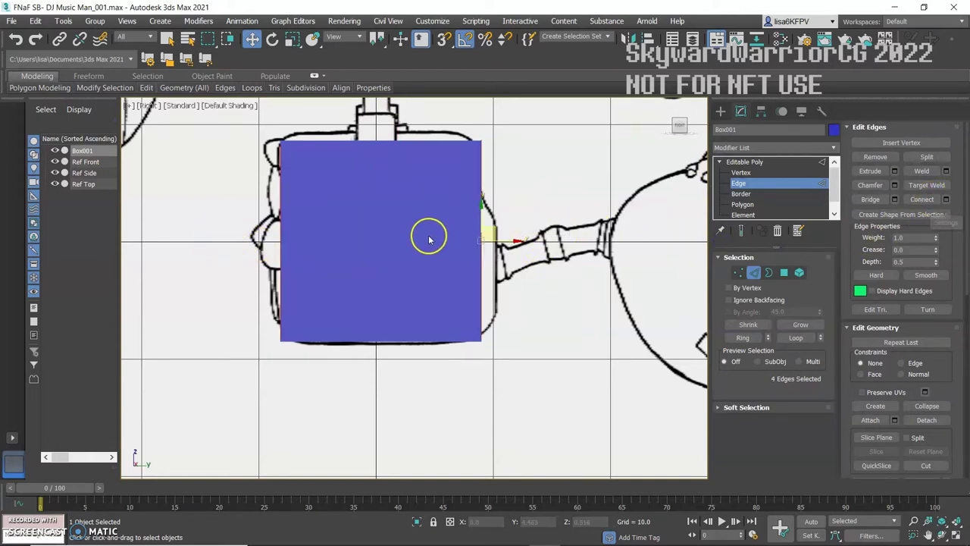
pyautogui.press('p')
pyautogui.scroll(-8, 462, 301)
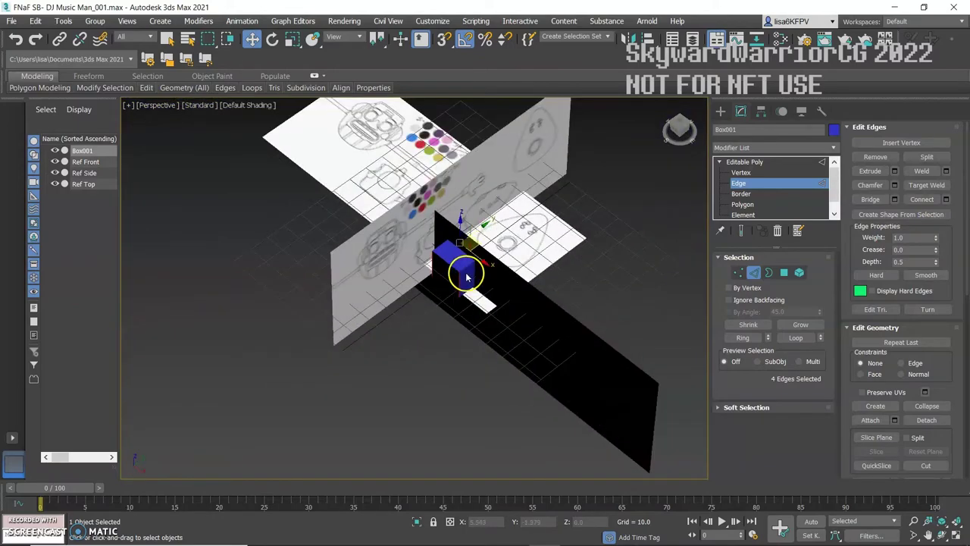
pyautogui.scroll(8, 466, 276)
pyautogui.moveTo(467, 266)
pyautogui.keyDown('alt'); pyautogui.mouseDown(button='middle')
pyautogui.moveTo(484, 227)
pyautogui.moveTo(480, 271)
pyautogui.moveTo(498, 248)
pyautogui.moveTo(475, 254)
pyautogui.mouseUp(button='middle'); pyautogui.keyUp('alt')
pyautogui.scroll(3, 462, 244)
pyautogui.press('F4')
pyautogui.keyDown('alt'); pyautogui.moveTo(462, 241); pyautogui.dragTo(466, 256, button='middle'); pyautogui.keyUp('alt')
pyautogui.scroll(-3, 467, 256)
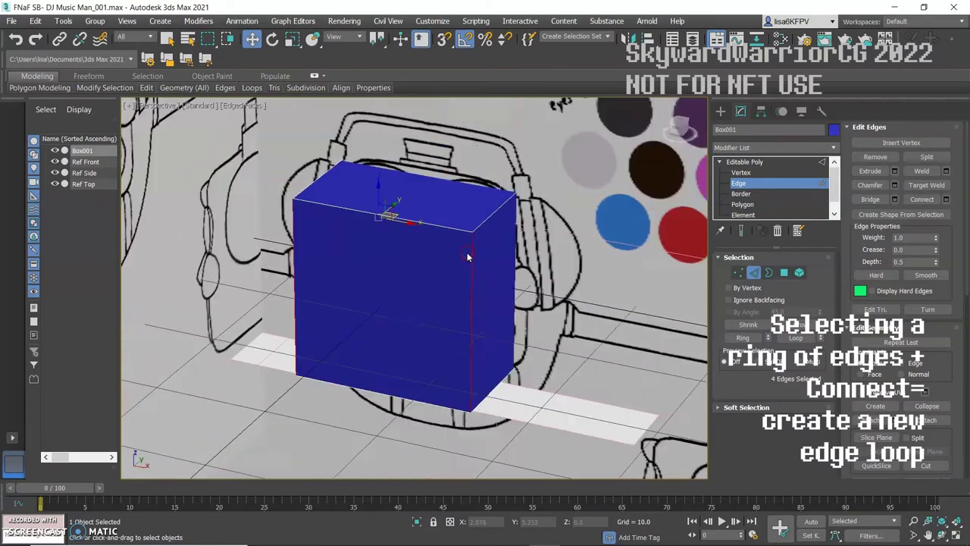
pyautogui.scroll(3, 459, 269)
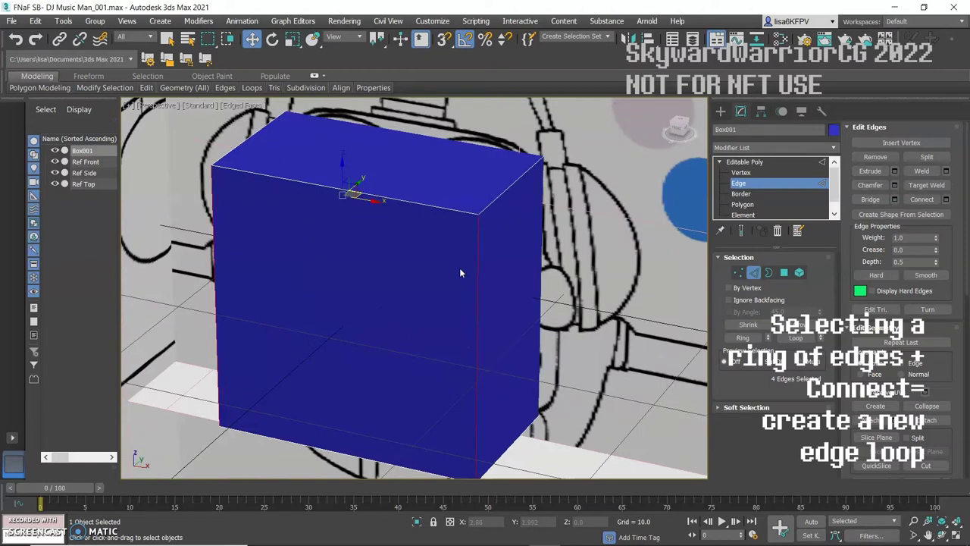
pyautogui.scroll(-2, 460, 273)
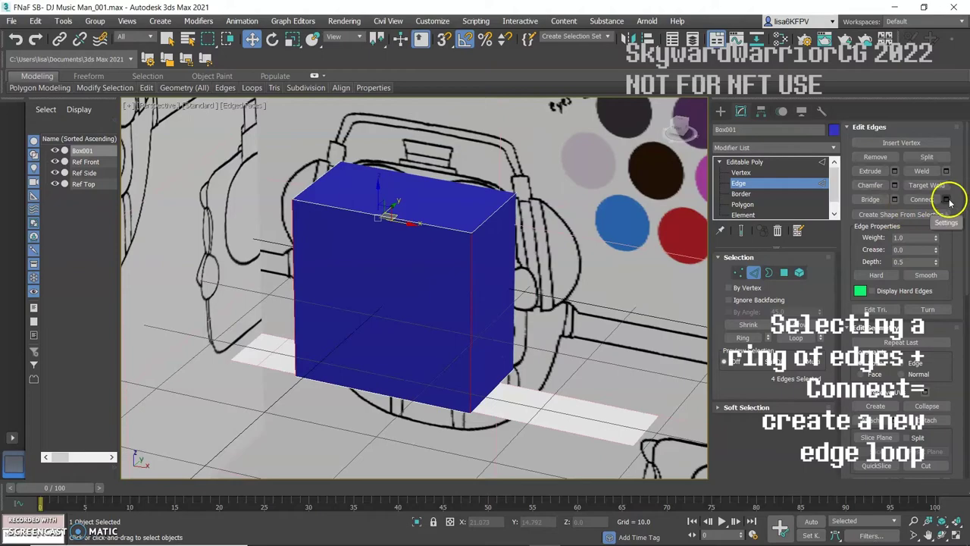
# - Connect the four vertical edges with 1 segment to add a horizontal loop, with the box displayed see-through
pyautogui.click(946, 201)
pyautogui.keyDown('alt'); pyautogui.moveTo(405, 372); pyautogui.dragTo(332, 319, button='middle'); pyautogui.keyUp('alt')
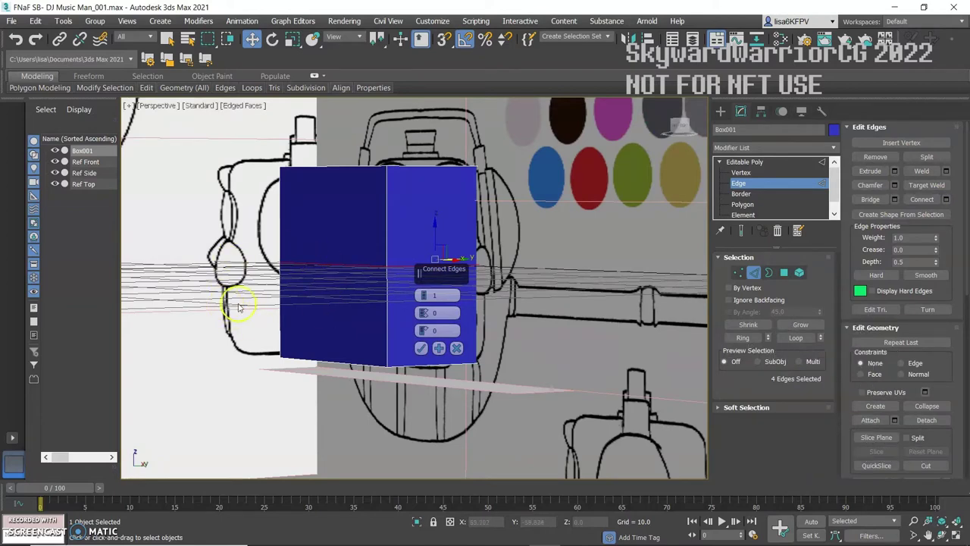
pyautogui.keyDown('alt'); pyautogui.moveTo(348, 328); pyautogui.dragTo(409, 348, button='middle'); pyautogui.keyUp('alt')
pyautogui.hotkey('alt', 'x')
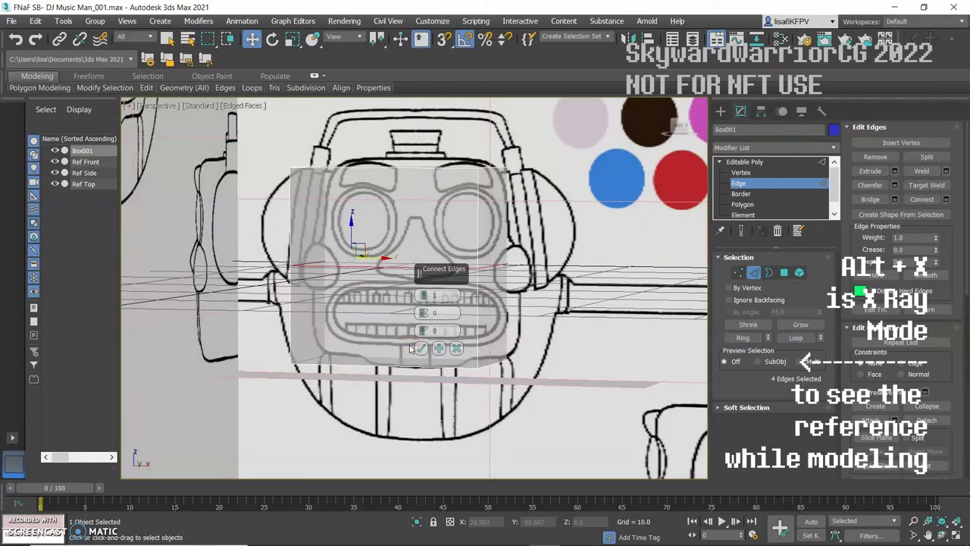
pyautogui.keyDown('alt'); pyautogui.moveTo(341, 289); pyautogui.dragTo(337, 301, button='middle'); pyautogui.keyUp('alt')
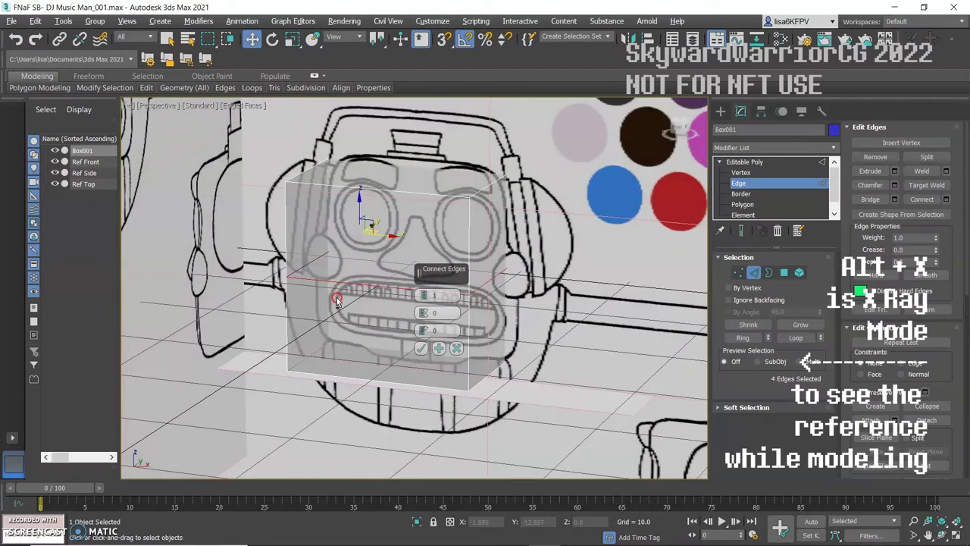
pyautogui.click(421, 348)
# - Connect the box's widthwise edges to add a vertical edge loop down the middle of the head
pyautogui.keyDown('alt'); pyautogui.moveTo(421, 257); pyautogui.dragTo(428, 217, button='middle'); pyautogui.keyUp('alt')
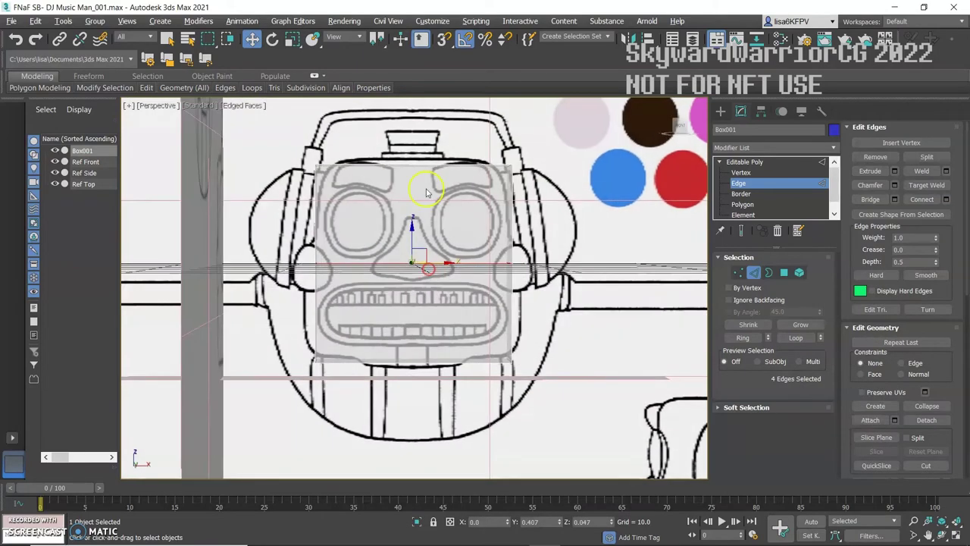
pyautogui.click(421, 366)
pyautogui.click(920, 198)
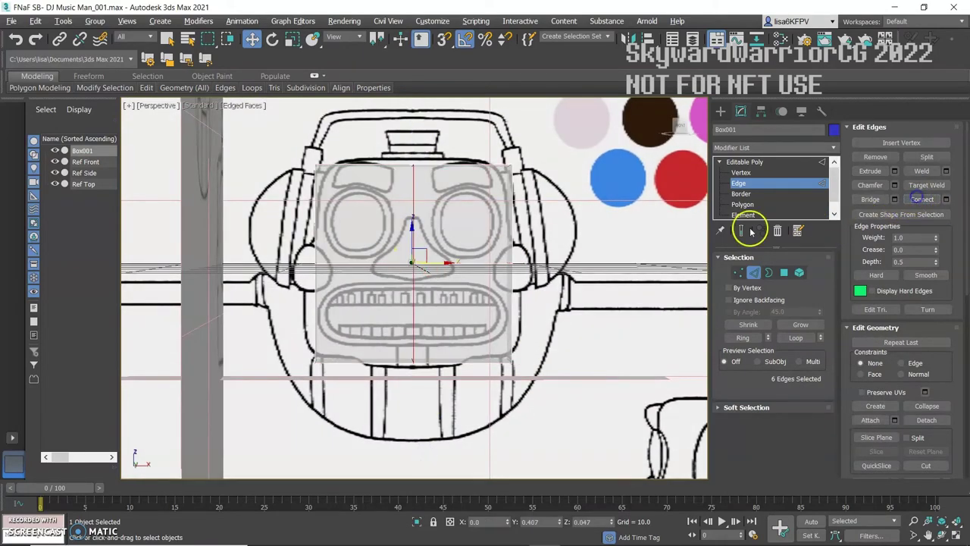
# - Select the four front-to-back corner edges of the box and turn off its see-through display
pyautogui.keyDown('alt'); pyautogui.moveTo(485, 267); pyautogui.dragTo(477, 277, button='middle'); pyautogui.keyUp('alt')
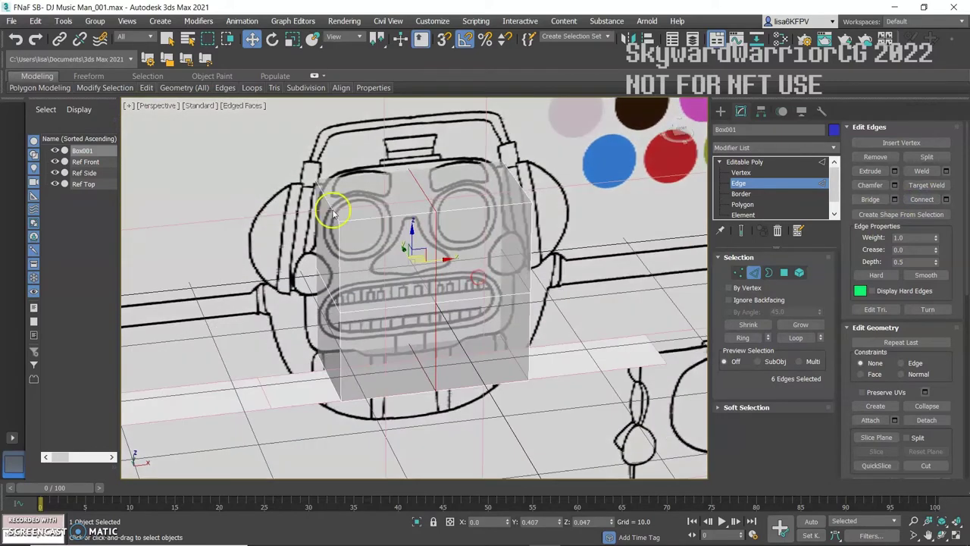
pyautogui.click(322, 197)
pyautogui.click(516, 179)
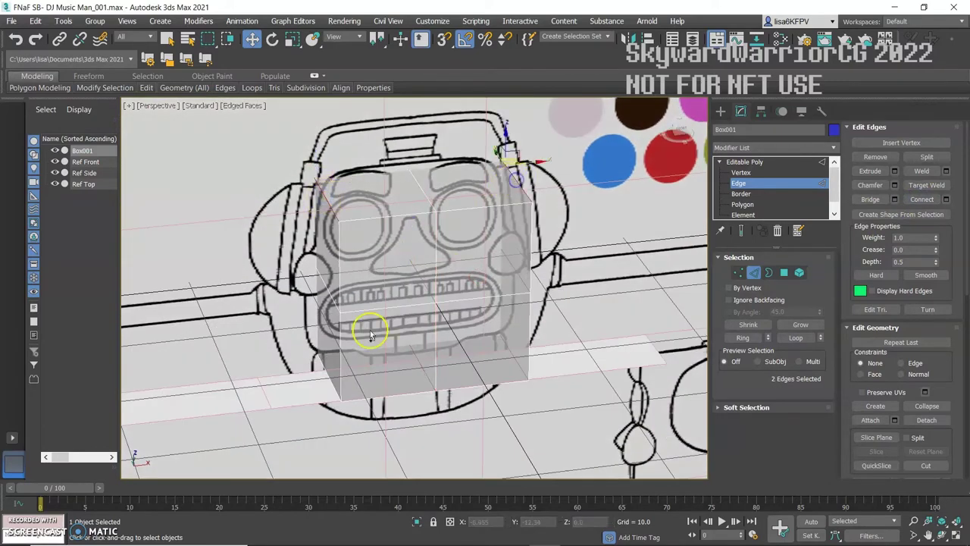
pyautogui.keyDown('alt'); pyautogui.moveTo(506, 364); pyautogui.dragTo(461, 389, button='middle'); pyautogui.keyUp('alt')
pyautogui.keyDown('ctrl'); pyautogui.click(462, 400); pyautogui.keyUp('ctrl')
pyautogui.moveTo(380, 331)
pyautogui.keyDown('alt'); pyautogui.mouseDown(button='middle')
pyautogui.moveTo(394, 310)
pyautogui.moveTo(390, 327)
pyautogui.mouseUp(button='middle'); pyautogui.keyUp('alt')
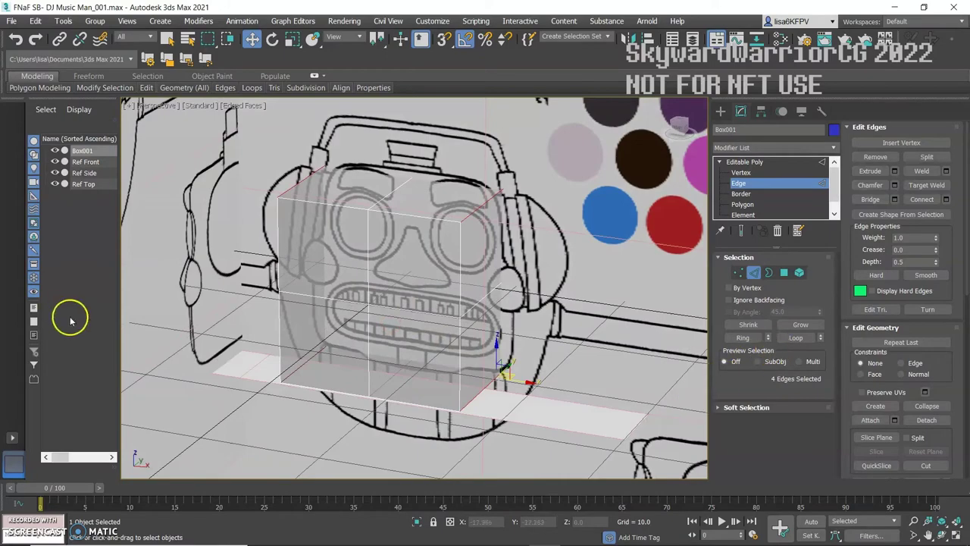
pyautogui.scroll(-2, 274, 371)
pyautogui.keyDown('alt'); pyautogui.moveTo(475, 292); pyautogui.dragTo(487, 347, button='middle'); pyautogui.keyUp('alt')
pyautogui.keyDown('alt'); pyautogui.moveTo(487, 346); pyautogui.dragTo(424, 367, button='middle'); pyautogui.keyUp('alt')
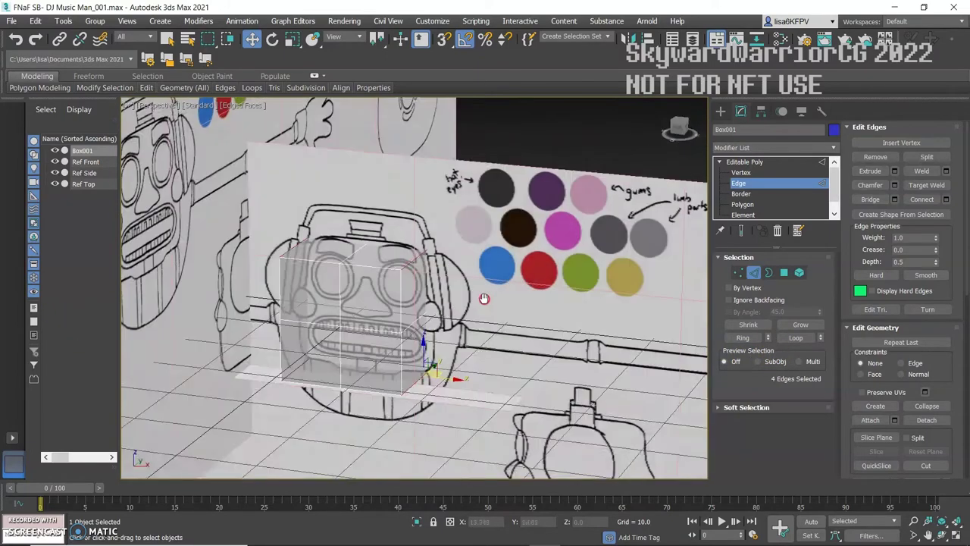
pyautogui.scroll(3, 324, 417)
pyautogui.scroll(3, 472, 326)
pyautogui.hotkey('alt', 'x')
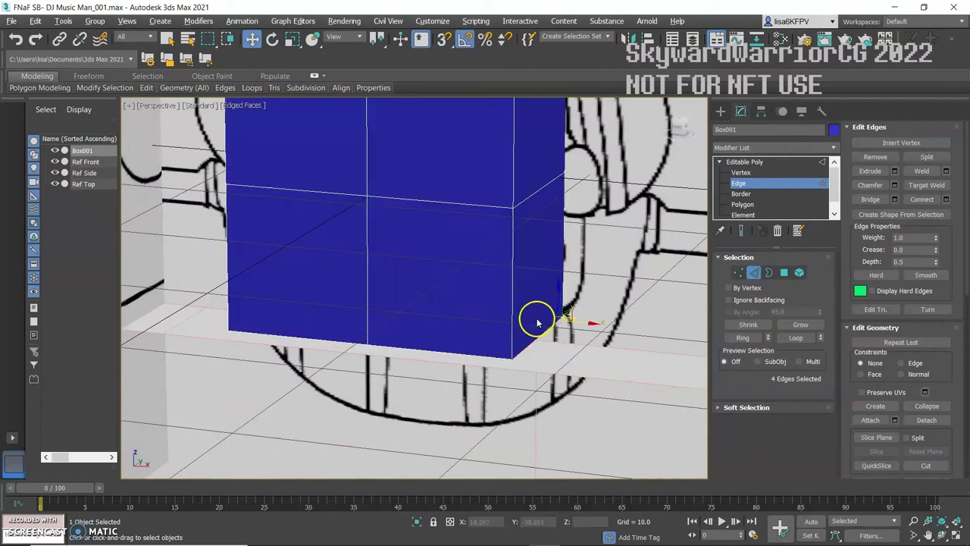
# - Chamfer the four corner edges by 1.878 with 0 segments, depth 0.49 and end bias 0.51
pyautogui.click(896, 187)
pyautogui.moveTo(487, 270)
pyautogui.keyDown('alt'); pyautogui.mouseDown(button='middle')
pyautogui.moveTo(502, 268)
pyautogui.moveTo(491, 236)
pyautogui.moveTo(493, 257)
pyautogui.mouseUp(button='middle'); pyautogui.keyUp('alt')
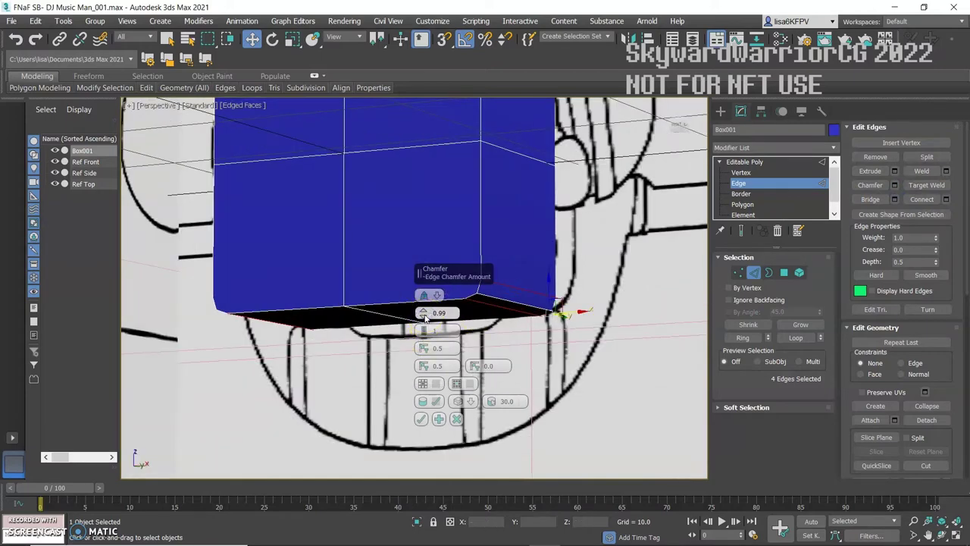
pyautogui.moveTo(423, 368); pyautogui.dragTo(423, 367)
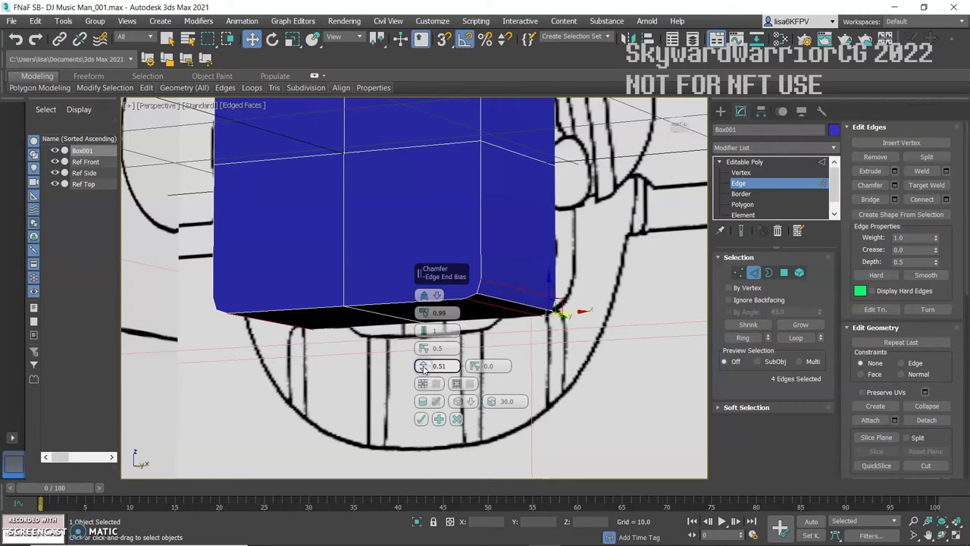
pyautogui.click(425, 349)
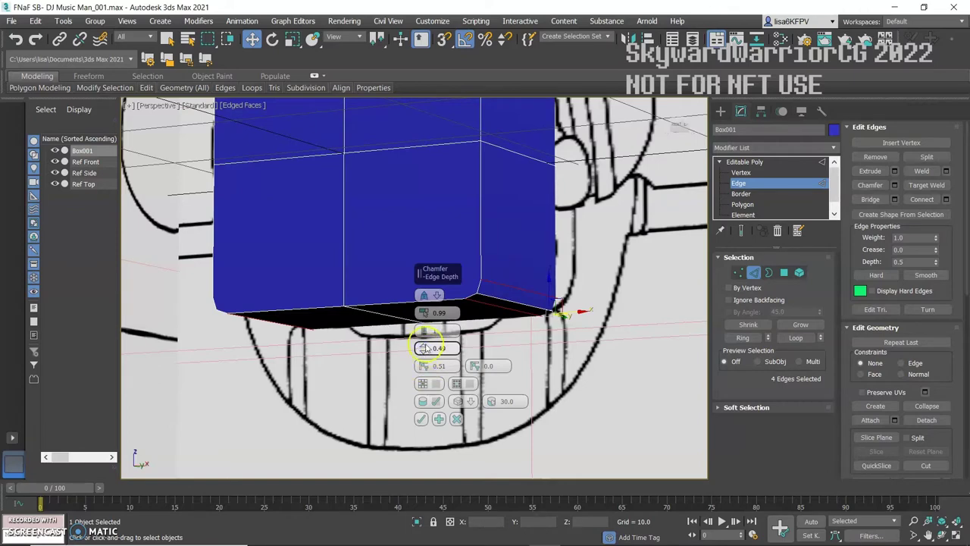
pyautogui.moveTo(459, 217)
pyautogui.keyDown('alt'); pyautogui.mouseDown(button='middle')
pyautogui.moveTo(458, 285)
pyautogui.moveTo(453, 207)
pyautogui.moveTo(484, 215)
pyautogui.moveTo(470, 222)
pyautogui.mouseUp(button='middle'); pyautogui.keyUp('alt')
pyautogui.hotkey('alt', 'x')
pyautogui.moveTo(475, 260)
pyautogui.keyDown('alt'); pyautogui.mouseDown(button='middle')
pyautogui.moveTo(485, 262)
pyautogui.moveTo(485, 250)
pyautogui.mouseUp(button='middle'); pyautogui.keyUp('alt')
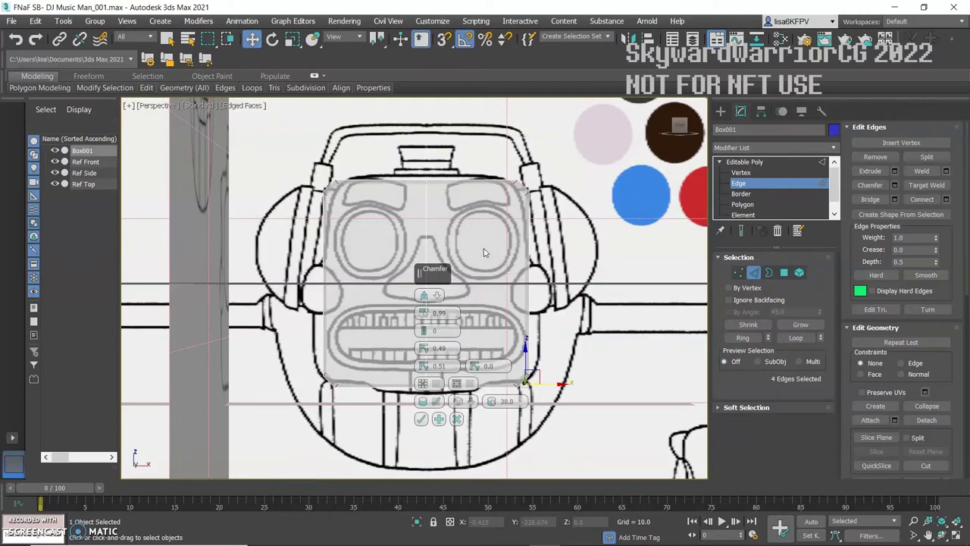
pyautogui.moveTo(422, 311); pyautogui.dragTo(423, 302)
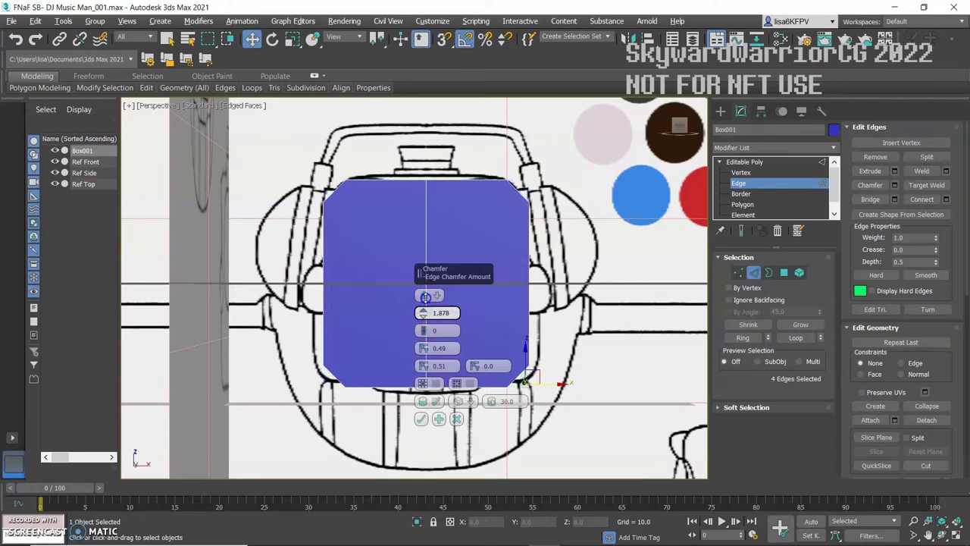
pyautogui.click(421, 418)
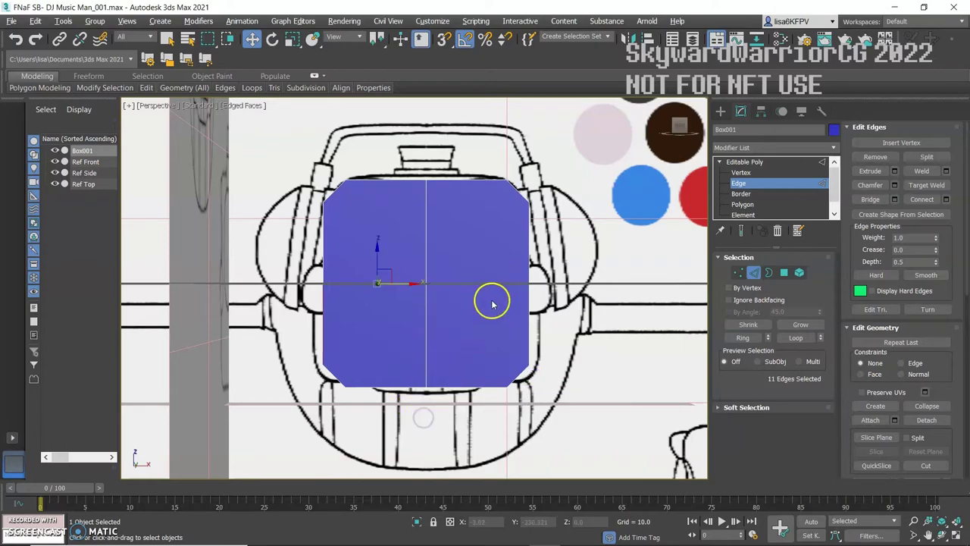
# - Deselect the edges and check the chamfered box against the side and front head drawings
pyautogui.keyDown('alt'); pyautogui.moveTo(492, 303); pyautogui.dragTo(418, 300, button='middle'); pyautogui.keyUp('alt')
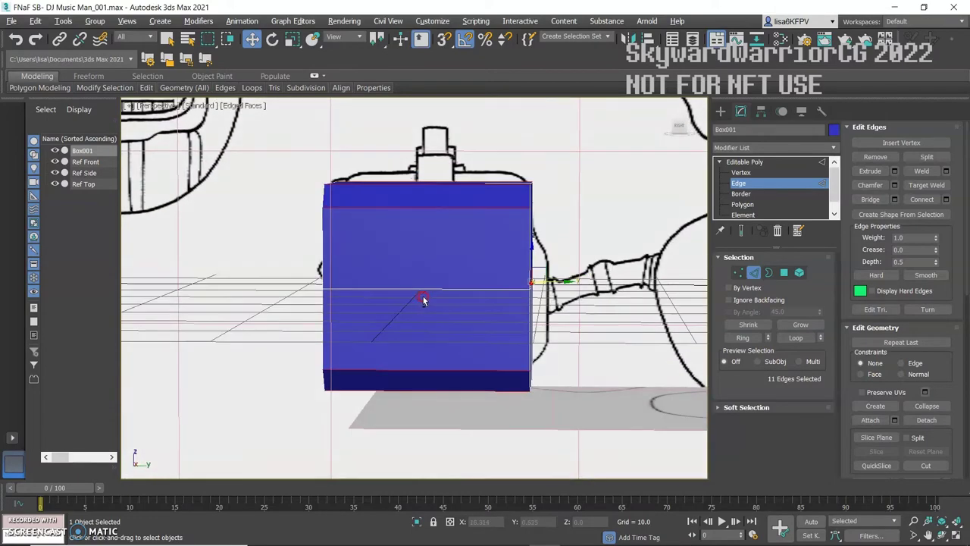
pyautogui.keyDown('alt'); pyautogui.moveTo(449, 274); pyautogui.dragTo(549, 275, button='middle'); pyautogui.keyUp('alt')
pyautogui.click(522, 301)
pyautogui.keyDown('alt'); pyautogui.moveTo(501, 263); pyautogui.dragTo(498, 271, button='middle'); pyautogui.keyUp('alt')
pyautogui.hotkey('alt', 'x')
pyautogui.hotkey('alt', 'x')
pyautogui.click(431, 289)
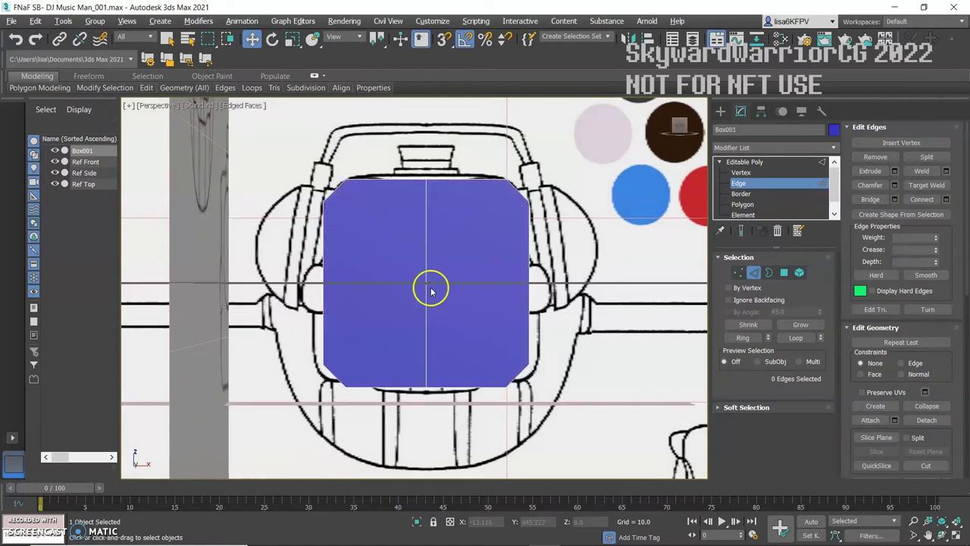
# - Try to scale the polygons of the head's lower half
pyautogui.click(743, 204)
pyautogui.moveTo(294, 325); pyautogui.dragTo(552, 328)
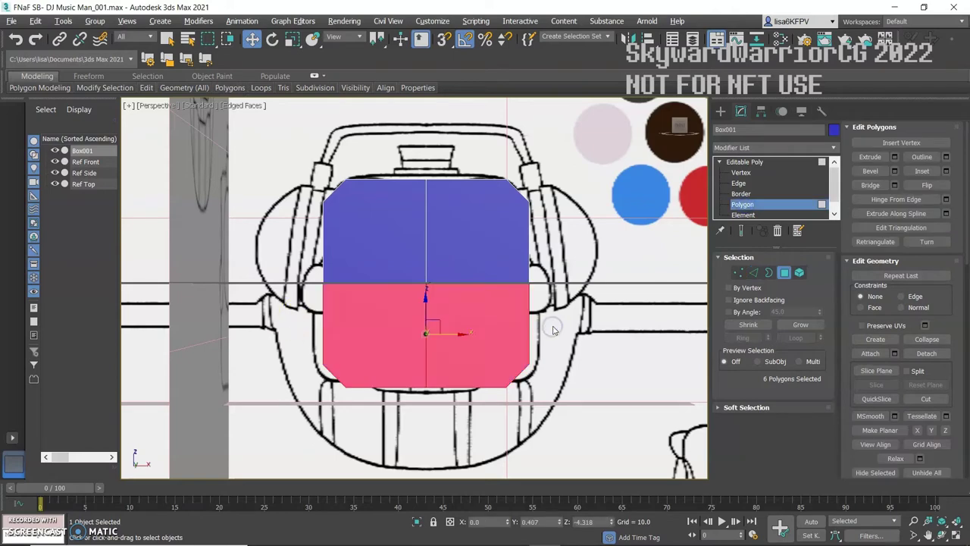
pyautogui.press('r')
pyautogui.moveTo(467, 329); pyautogui.dragTo(469, 322)
pyautogui.press('2')
pyautogui.moveTo(396, 353); pyautogui.dragTo(424, 329)
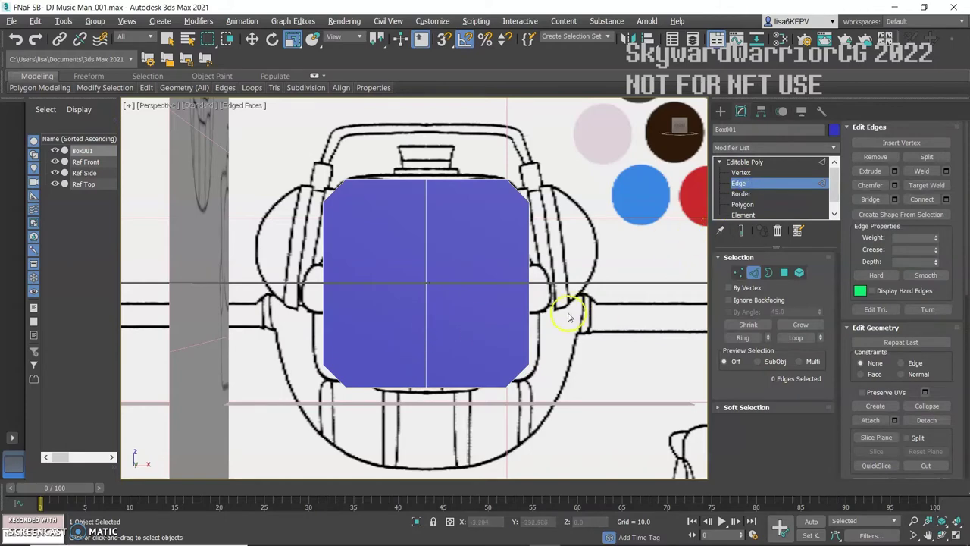
pyautogui.click(768, 186)
pyautogui.click(765, 190)
pyautogui.keyDown('alt'); pyautogui.moveTo(428, 328); pyautogui.dragTo(442, 345, button='middle'); pyautogui.keyUp('alt')
pyautogui.click(754, 173)
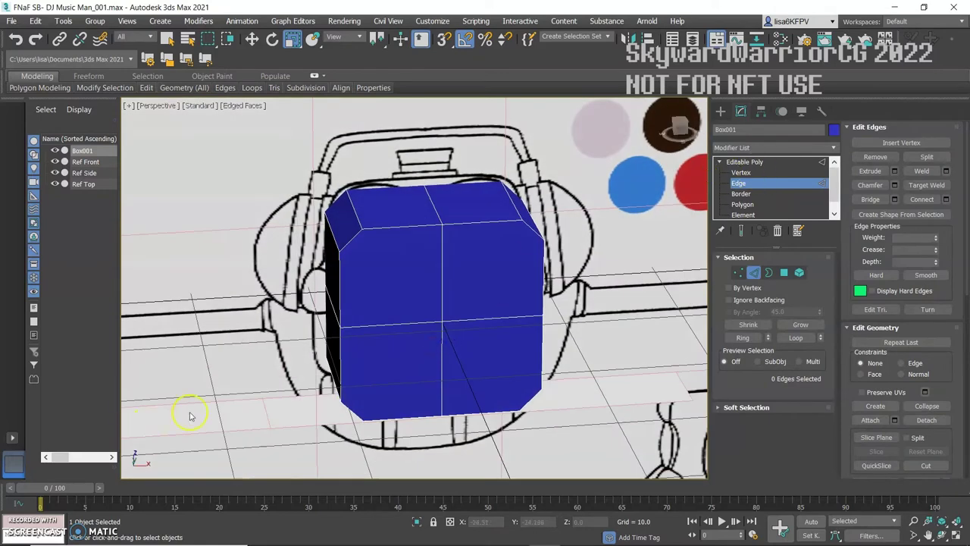
pyautogui.click(330, 354)
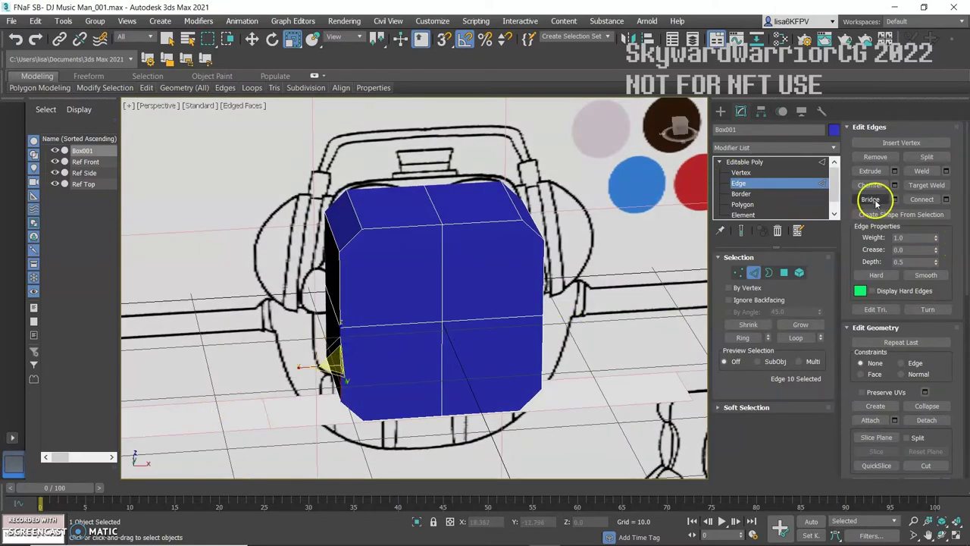
pyautogui.keyDown('ctrl'); pyautogui.click(310, 283); pyautogui.keyUp('ctrl')
pyautogui.keyDown('alt'); pyautogui.moveTo(407, 320); pyautogui.dragTo(402, 303, button='middle'); pyautogui.keyUp('alt')
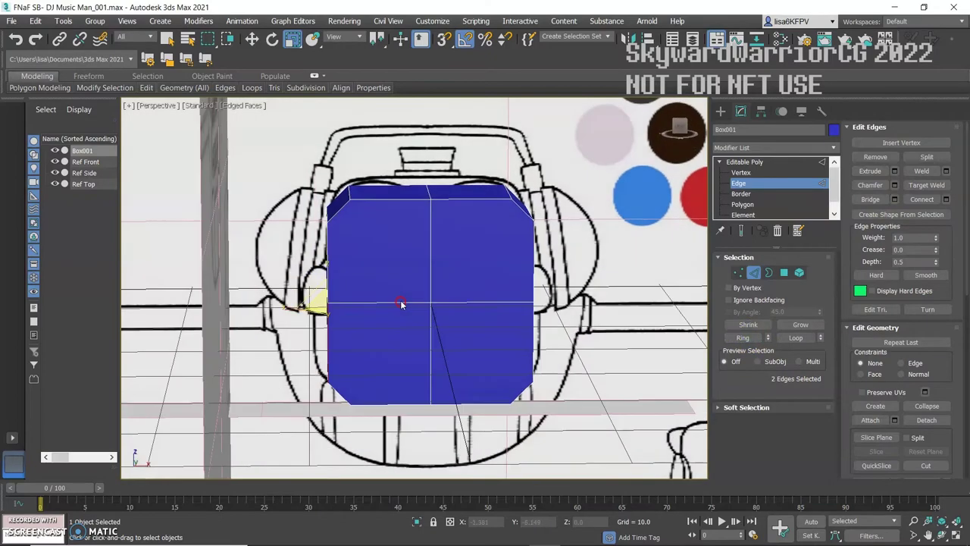
pyautogui.click(945, 200)
pyautogui.scroll(3, 383, 337)
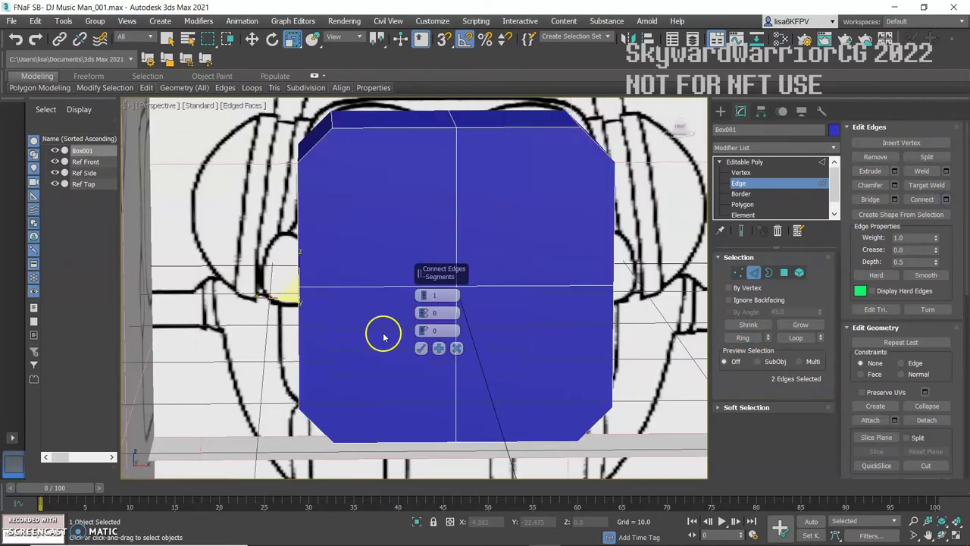
pyautogui.keyDown('alt'); pyautogui.moveTo(379, 320); pyautogui.dragTo(397, 327, button='middle'); pyautogui.keyUp('alt')
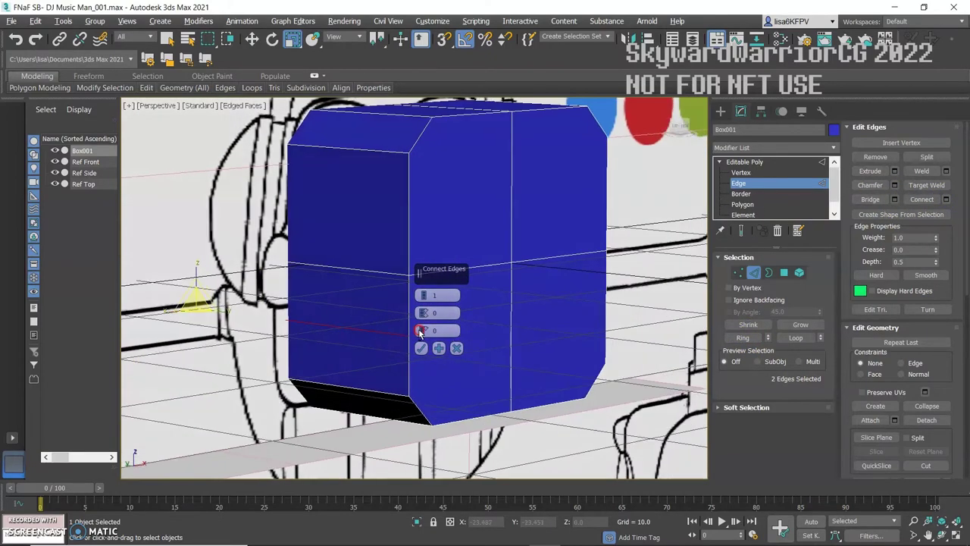
pyautogui.click(457, 348)
pyautogui.keyDown('alt'); pyautogui.moveTo(511, 317); pyautogui.dragTo(485, 319, button='middle'); pyautogui.keyUp('alt')
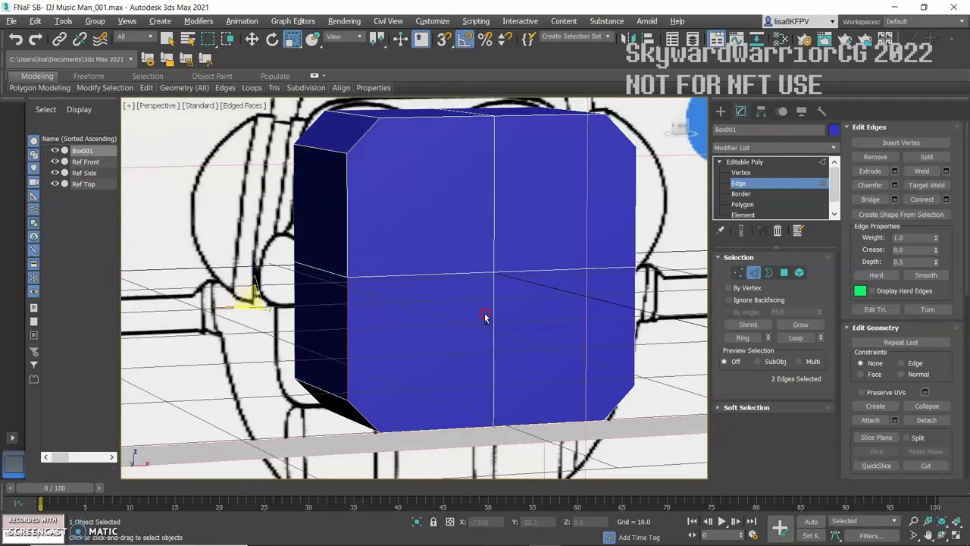
# - Isolate the box and select the ring of vertical edges around its lower half
pyautogui.rightClick(485, 318)
pyautogui.click(505, 189)
pyautogui.moveTo(497, 234); pyautogui.dragTo(366, 350, button='middle')
pyautogui.hotkey('alt', 'r')
pyautogui.keyDown('alt'); pyautogui.moveTo(253, 344); pyautogui.dragTo(327, 335, button='middle'); pyautogui.keyUp('alt')
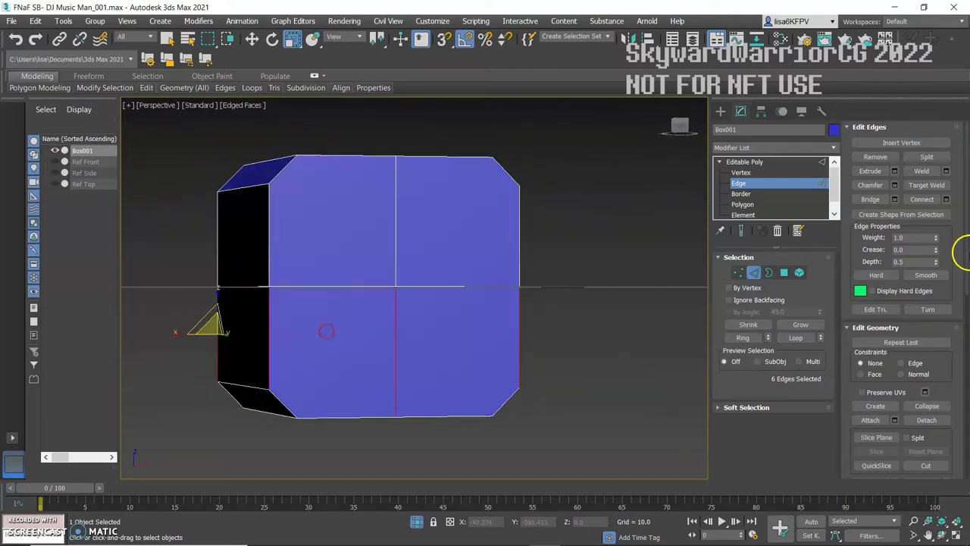
# - Connect the selected edges with 1 segment, pinch 0 and slide 96 to add an edge loop just below the box's middle
pyautogui.click(946, 199)
pyautogui.scroll(3, 374, 356)
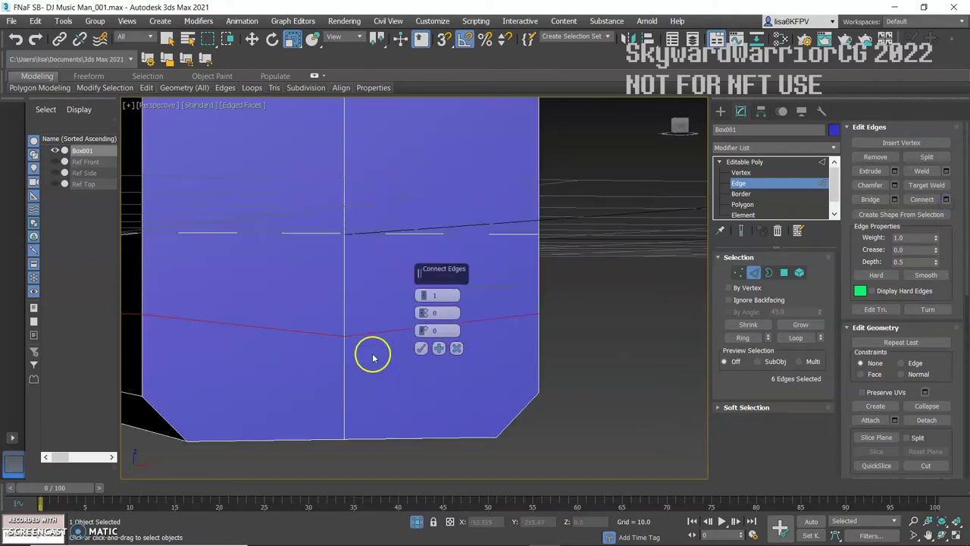
pyautogui.moveTo(421, 330); pyautogui.dragTo(368, 135)
pyautogui.moveTo(379, 184); pyautogui.dragTo(424, 217, button='middle')
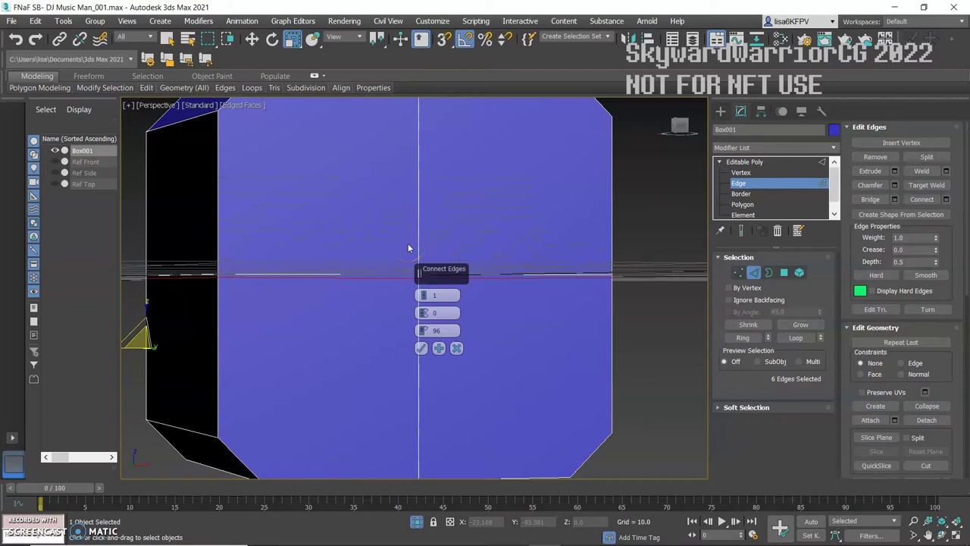
pyautogui.click(421, 349)
pyautogui.click(421, 349)
# - End the isolation and show the box see-through from the front over the head drawing
pyautogui.rightClick(437, 371)
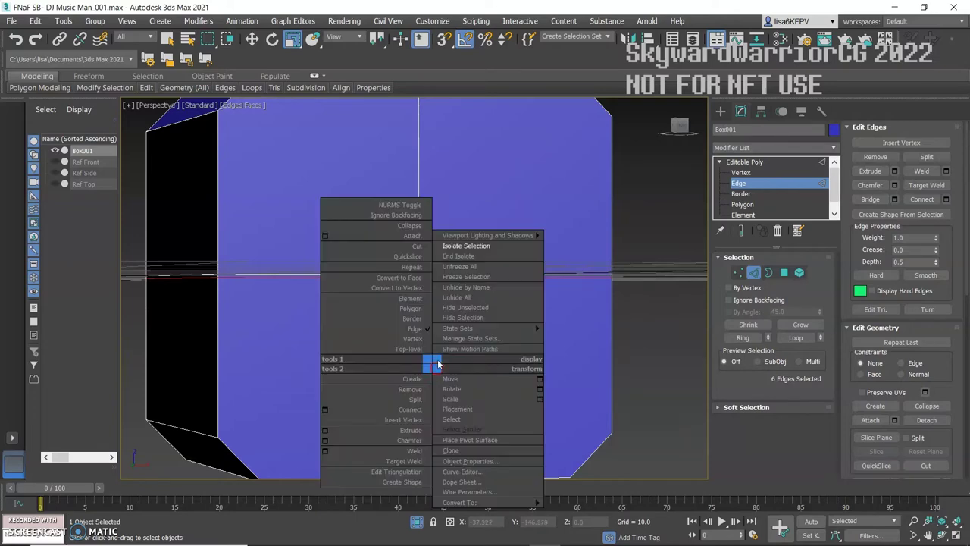
pyautogui.click(458, 256)
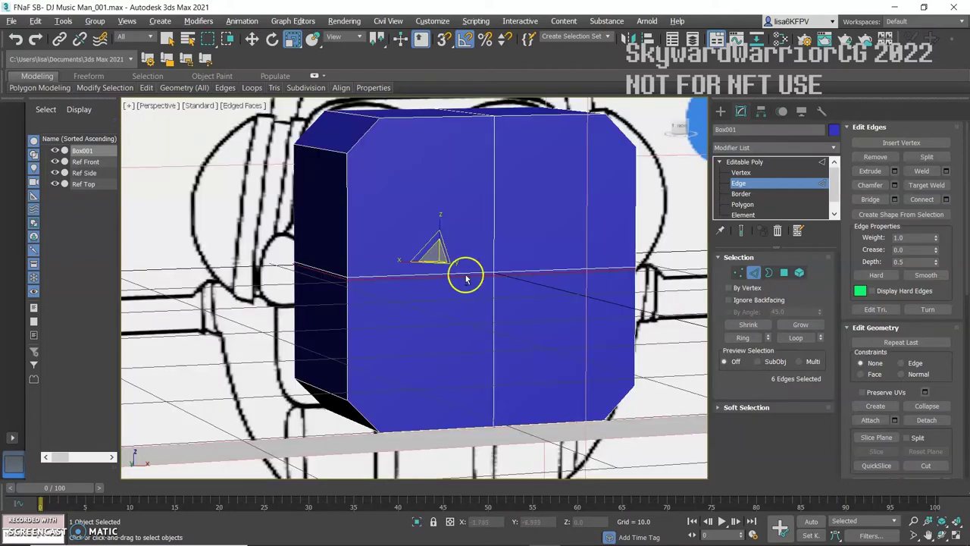
pyautogui.hotkey('alt', 'x')
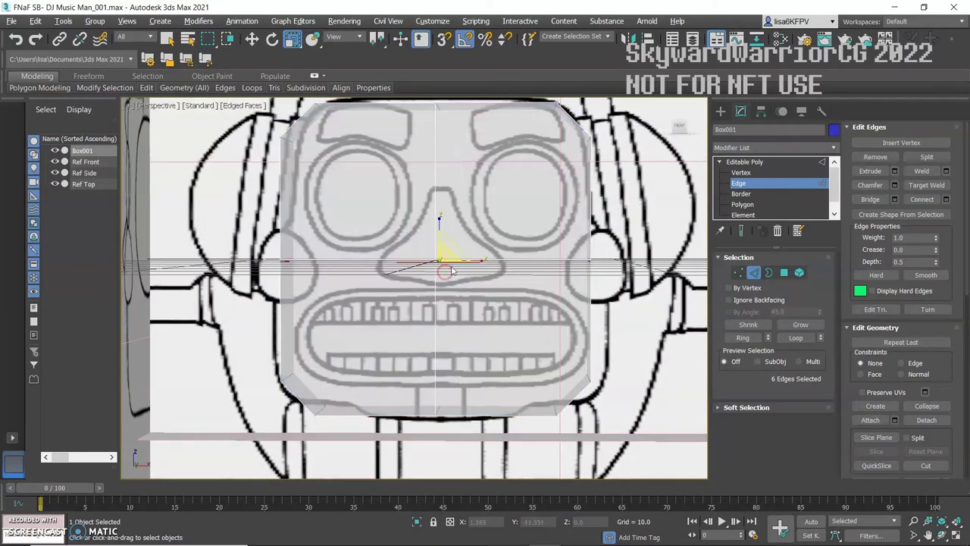
pyautogui.click(680, 126)
pyautogui.scroll(8, 385, 290)
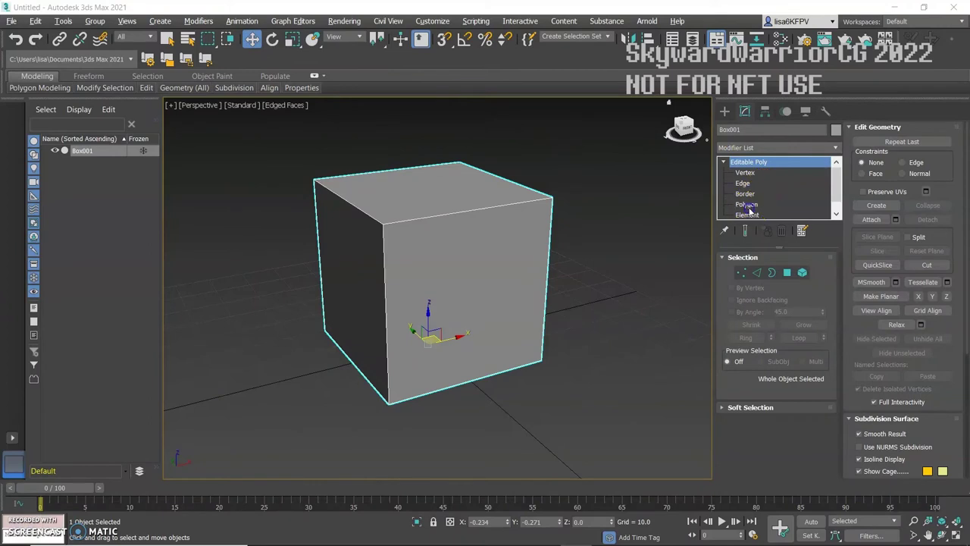
# - Extrude the demonstration box's top polygon upward by 5.873
pyautogui.click(747, 205)
pyautogui.click(436, 241)
pyautogui.click(397, 204)
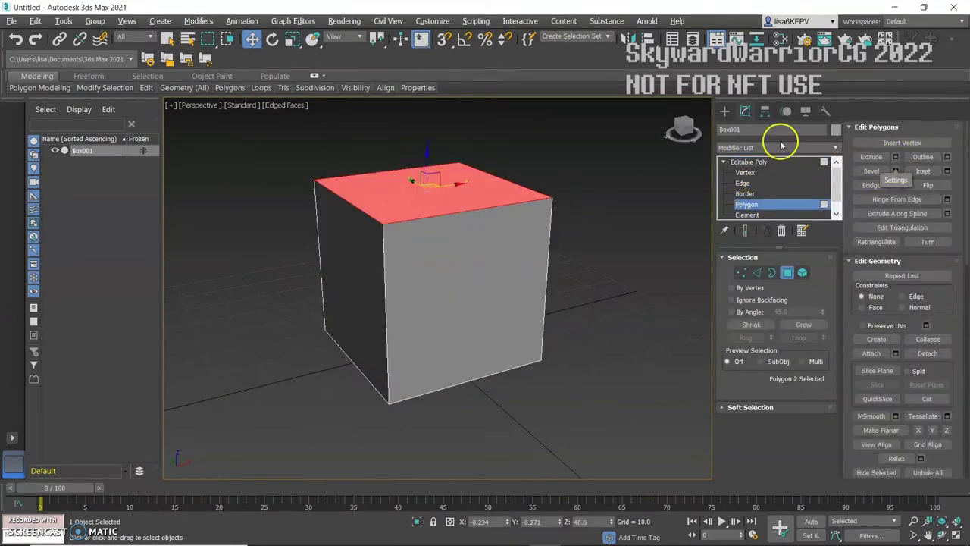
pyautogui.click(895, 157)
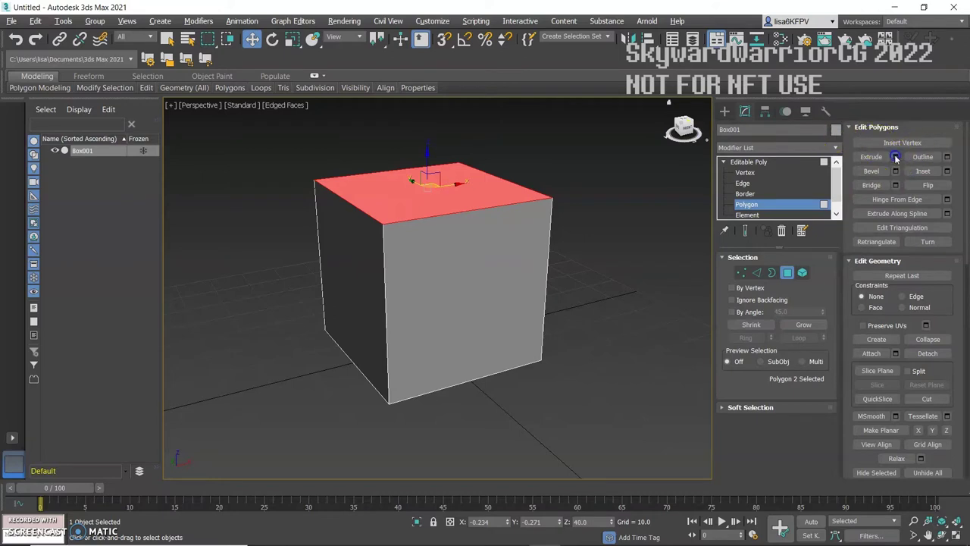
pyautogui.moveTo(446, 312)
pyautogui.mouseDown()
pyautogui.moveTo(449, 329)
pyautogui.moveTo(454, 299)
pyautogui.moveTo(458, 319)
pyautogui.mouseUp()
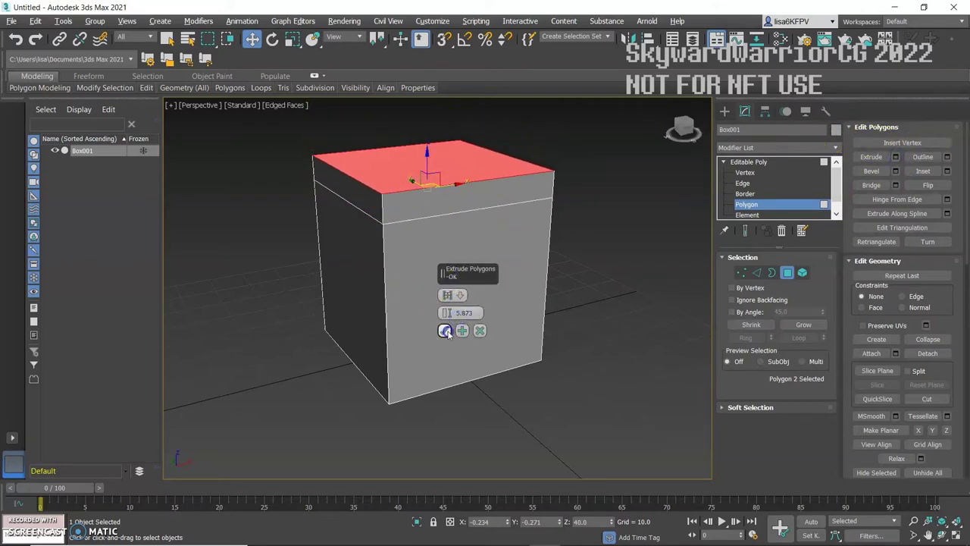
pyautogui.click(444, 330)
# - Extrude the narrow side polygon on the -X end of the box's top slab outward by 29.717
pyautogui.click(356, 191)
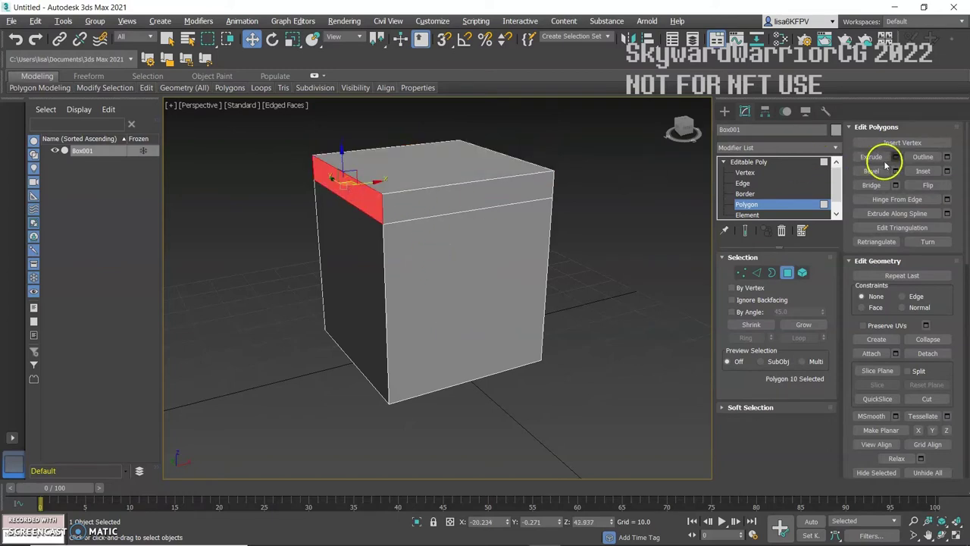
pyautogui.click(894, 157)
pyautogui.moveTo(447, 313); pyautogui.dragTo(483, 231)
pyautogui.click(444, 331)
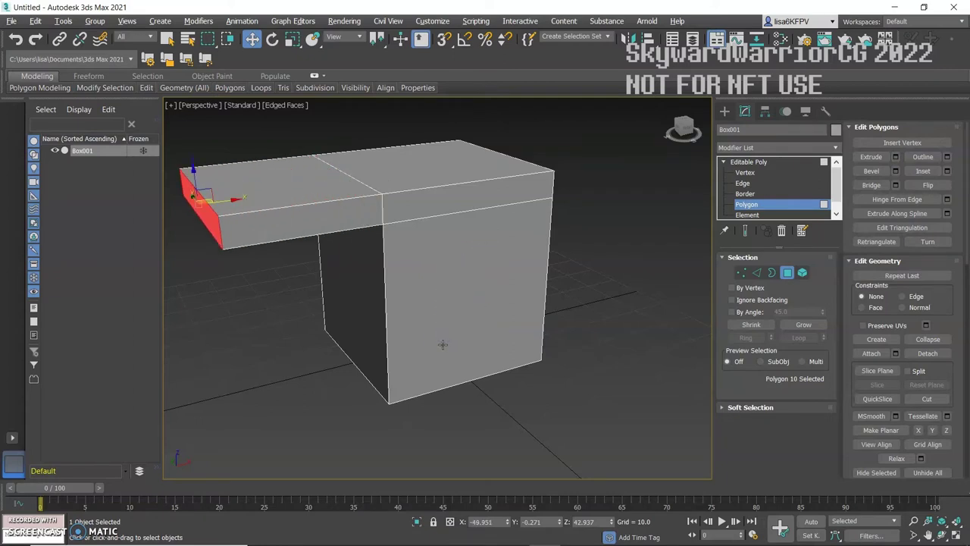
# - Extrude the box's large front polygon inward by -22.098, and undo all the extrusions on the box
pyautogui.click(443, 345)
pyautogui.click(895, 157)
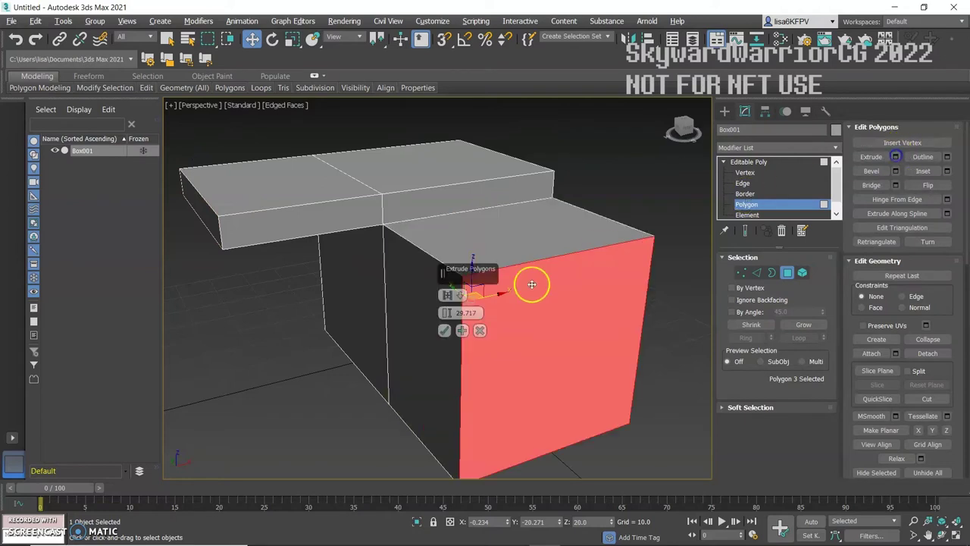
pyautogui.moveTo(447, 317); pyautogui.dragTo(470, 488)
pyautogui.click(444, 331)
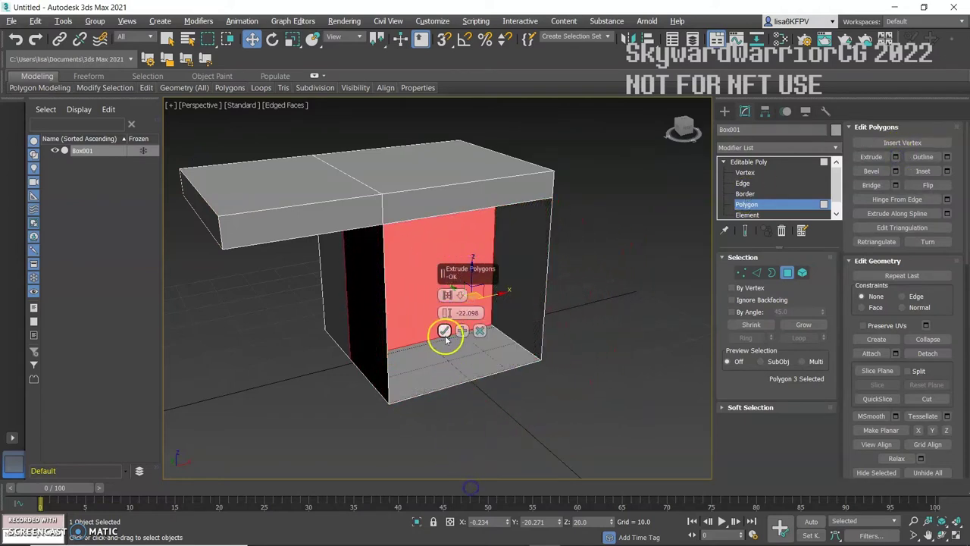
pyautogui.keyDown('alt'); pyautogui.moveTo(444, 329); pyautogui.dragTo(441, 275, button='middle'); pyautogui.keyUp('alt')
pyautogui.hotkey('ctrl', 'z')
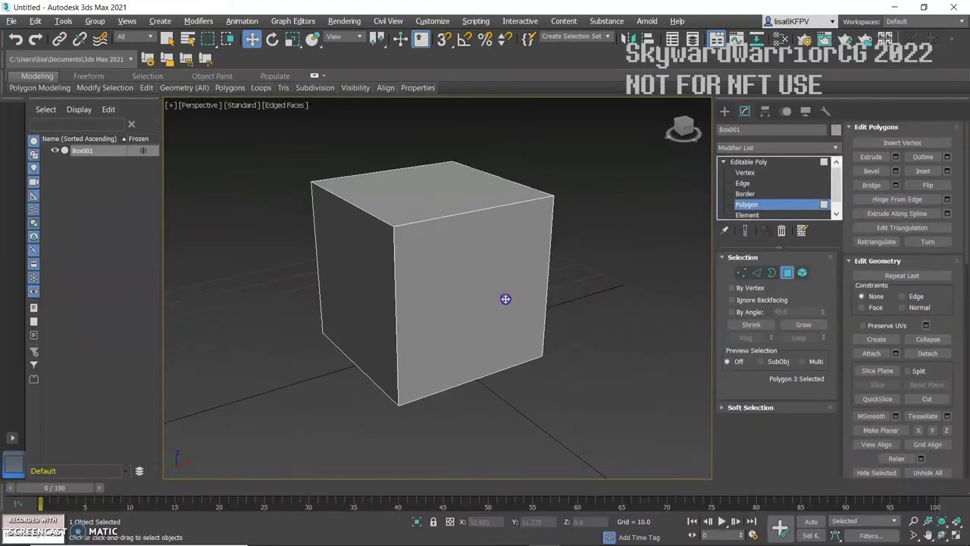
# - Inset the box's front polygon by 6.197 and move the inner polygon outward along Y to form a tapered block
pyautogui.click(505, 295)
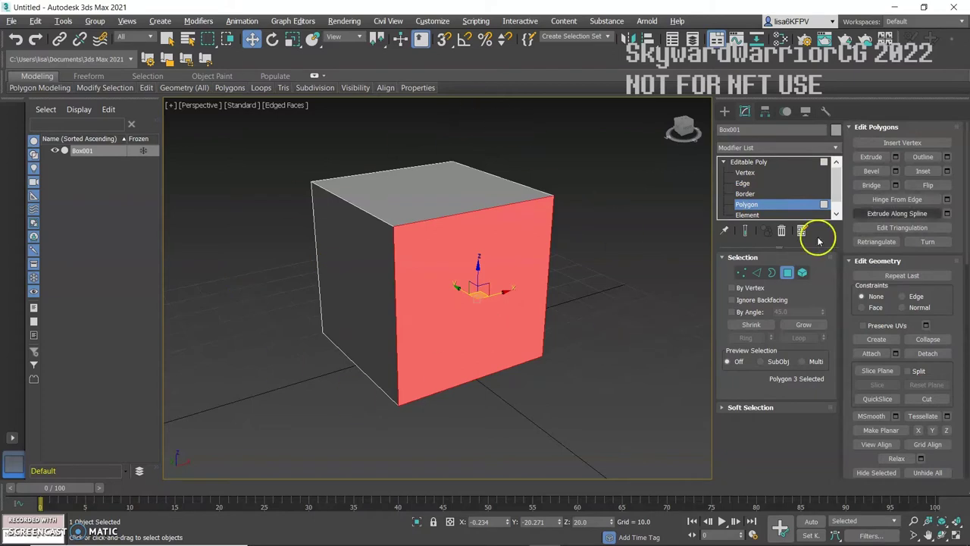
pyautogui.click(946, 170)
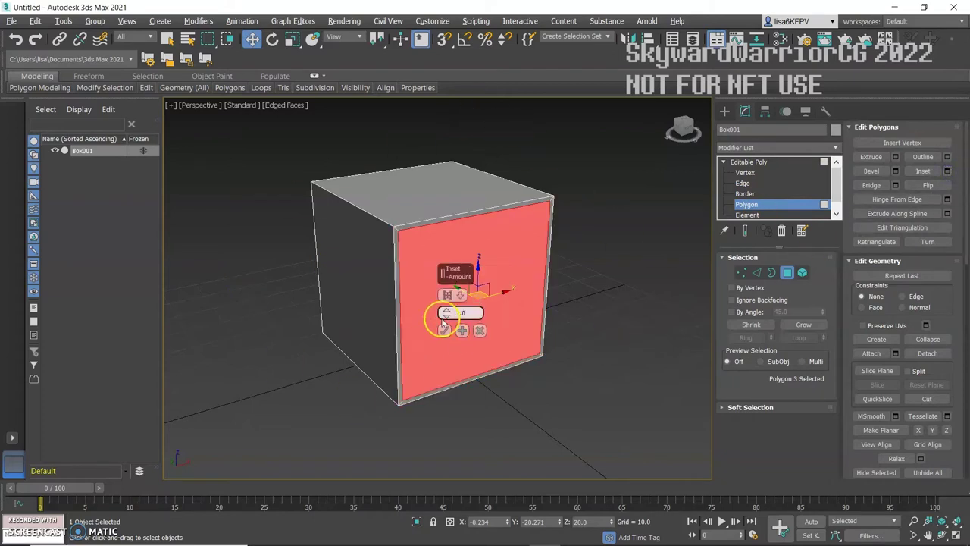
pyautogui.moveTo(445, 314); pyautogui.dragTo(450, 293)
pyautogui.click(444, 330)
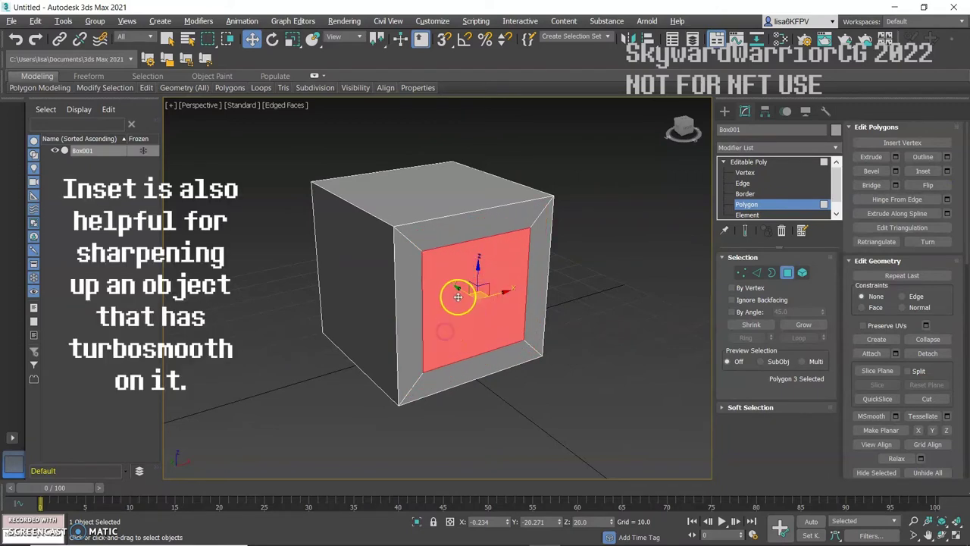
pyautogui.moveTo(458, 291); pyautogui.dragTo(525, 297)
pyautogui.hotkey('ctrl', 'z')
# - Inset the sloped polygon above the tapered block by a small amount and clear the polygon selection
pyautogui.click(462, 235)
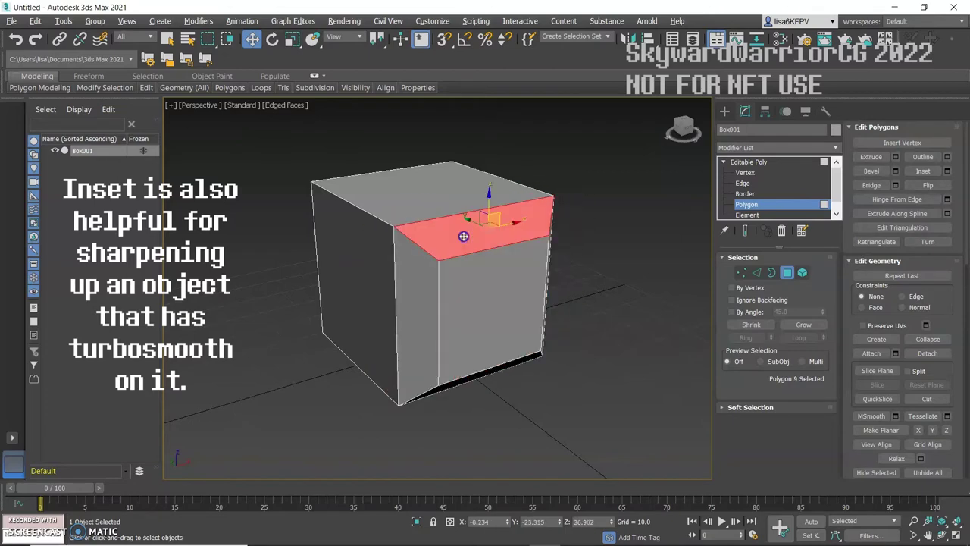
pyautogui.click(948, 172)
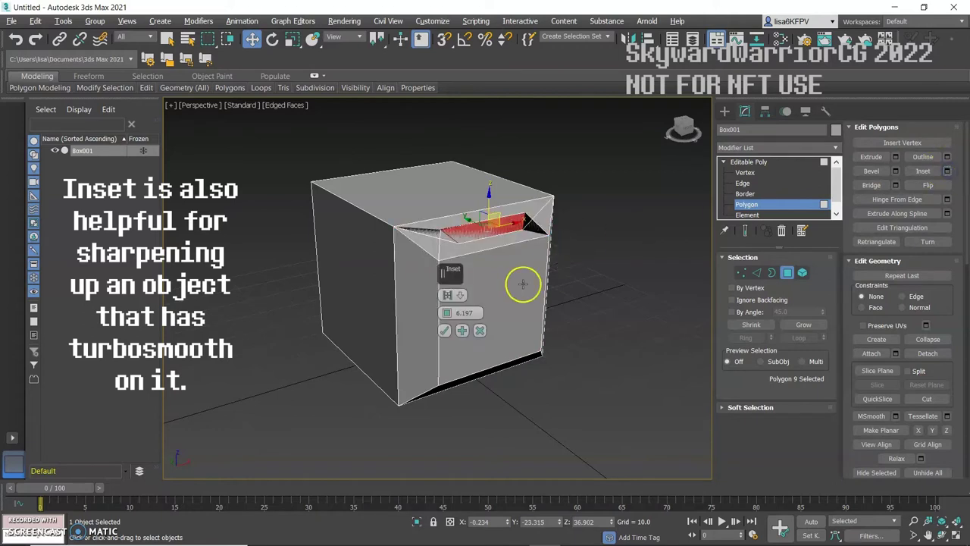
pyautogui.moveTo(449, 318); pyautogui.dragTo(453, 331)
pyautogui.click(445, 331)
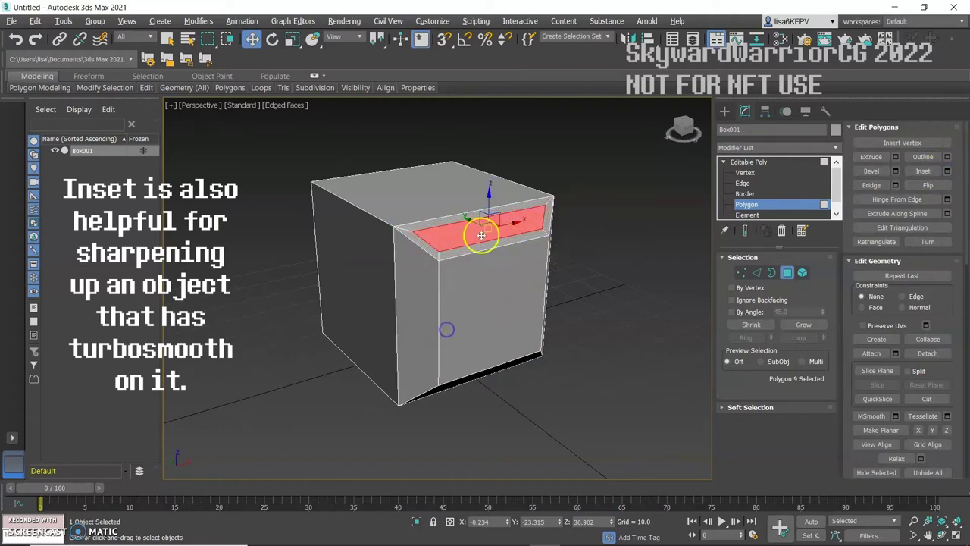
pyautogui.click(580, 276)
# - Inset the box's adjoining top and -X side polygons together as one group by 12.922
pyautogui.keyDown('alt'); pyautogui.moveTo(447, 265); pyautogui.dragTo(401, 208, button='middle'); pyautogui.keyUp('alt')
pyautogui.click(401, 207)
pyautogui.keyDown('ctrl'); pyautogui.click(388, 265); pyautogui.keyUp('ctrl')
pyautogui.click(947, 171)
pyautogui.keyDown('alt'); pyautogui.moveTo(409, 250); pyautogui.dragTo(330, 229, button='middle'); pyautogui.keyUp('alt')
pyautogui.moveTo(446, 342); pyautogui.dragTo(451, 270)
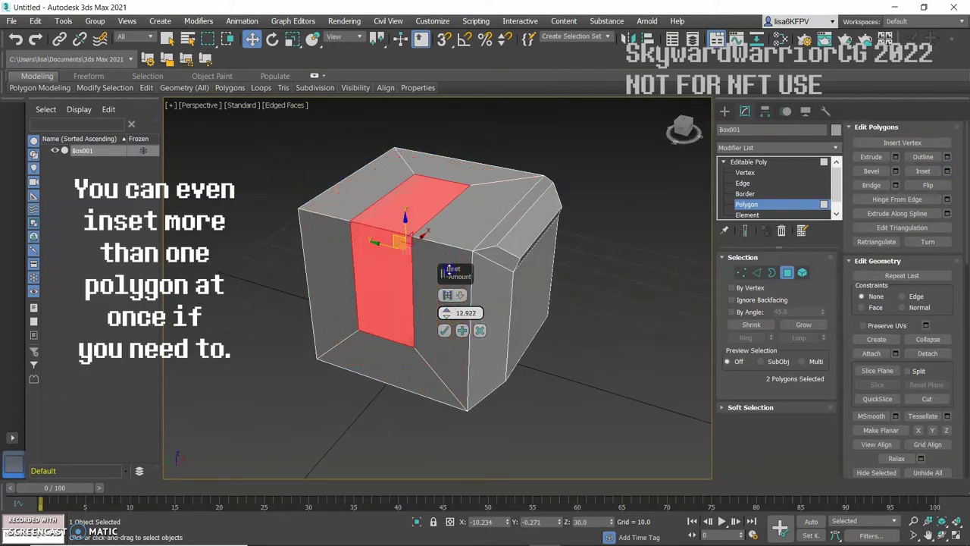
pyautogui.click(444, 330)
pyautogui.keyDown('alt'); pyautogui.moveTo(444, 330); pyautogui.dragTo(428, 267, button='middle'); pyautogui.keyUp('alt')
pyautogui.scroll(-3, 447, 258)
pyautogui.scroll(3, 429, 267)
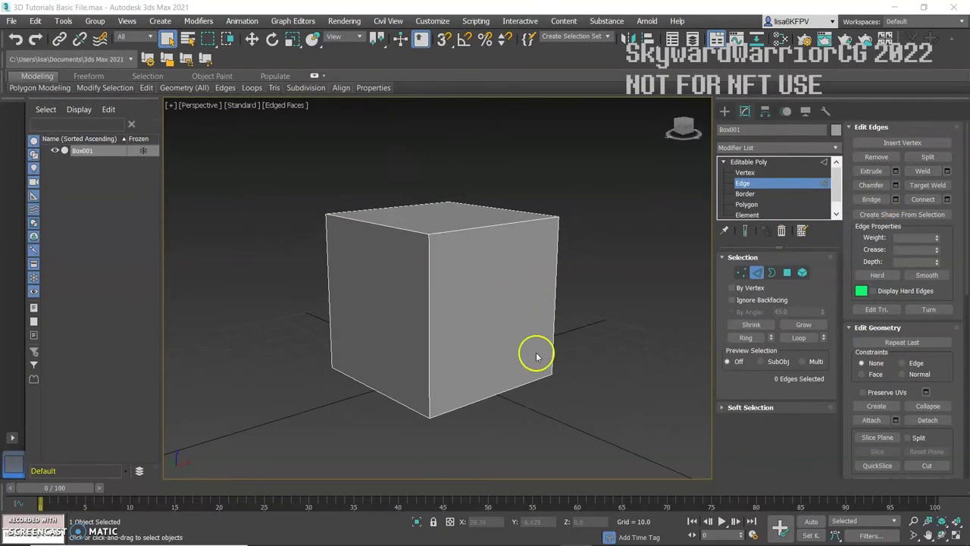
# - Chamfer the nearest top corner vertex of the box in 3D Tutorials Basic File by 12.922 with 1 segment and depth 0.5
pyautogui.click(744, 174)
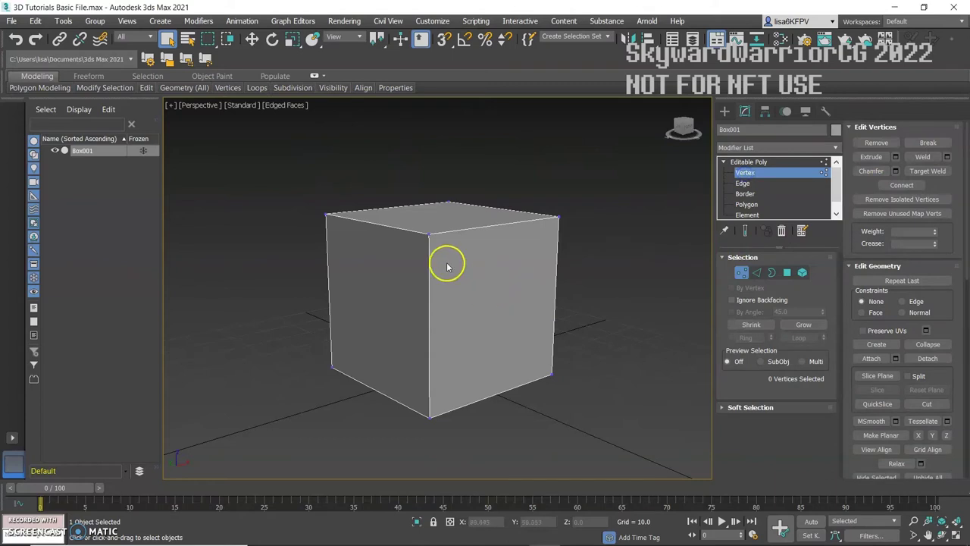
pyautogui.click(429, 232)
pyautogui.scroll(3, 430, 233)
pyautogui.press('w')
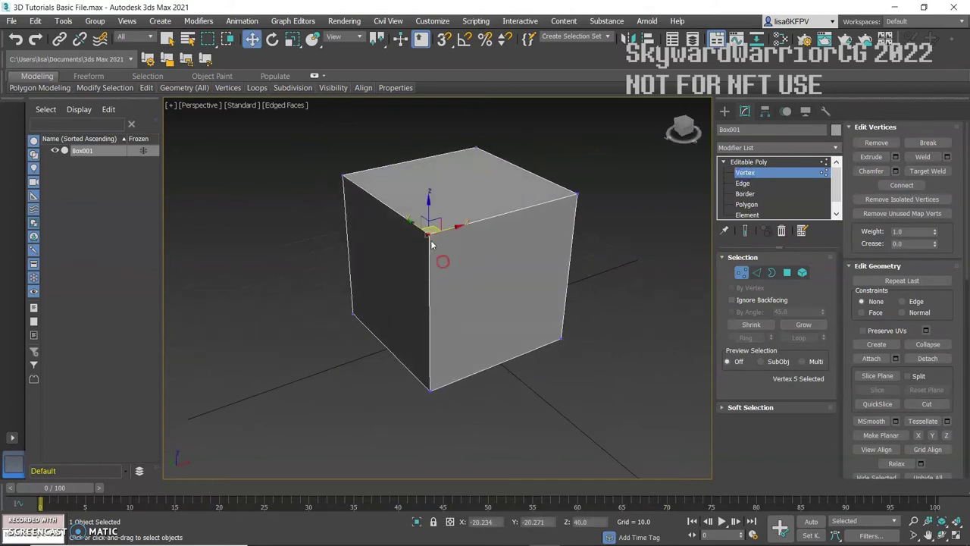
pyautogui.scroll(3, 430, 230)
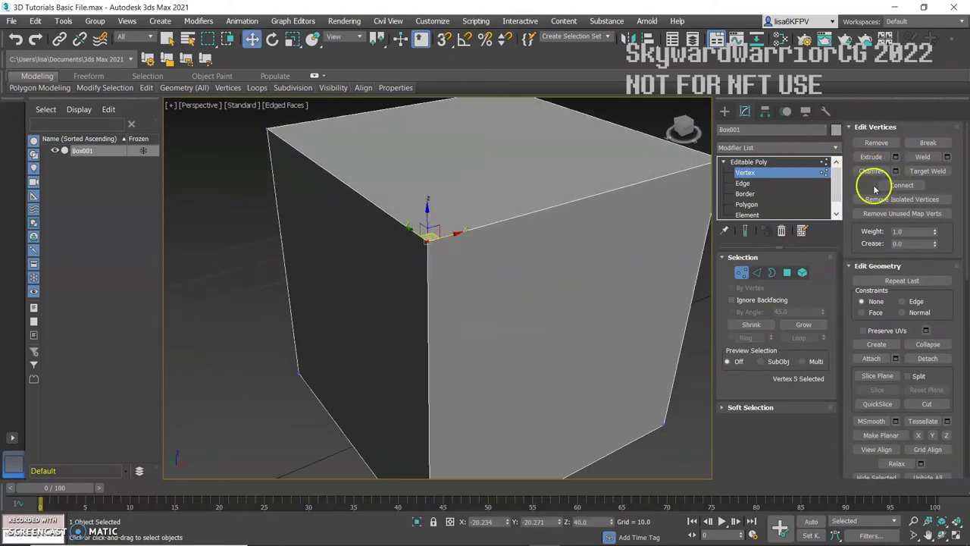
pyautogui.click(895, 171)
pyautogui.moveTo(446, 297); pyautogui.dragTo(451, 254)
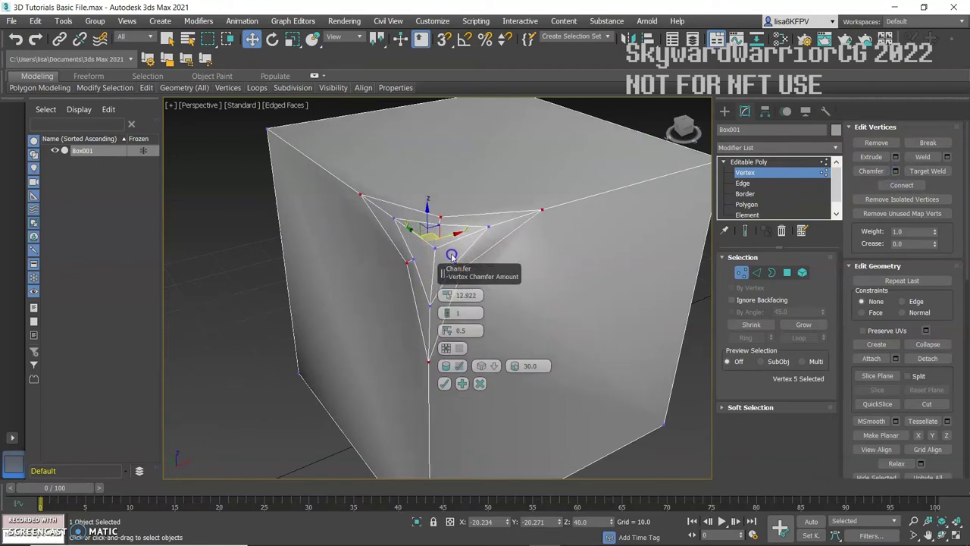
pyautogui.moveTo(446, 314); pyautogui.dragTo(447, 318)
pyautogui.click(446, 367)
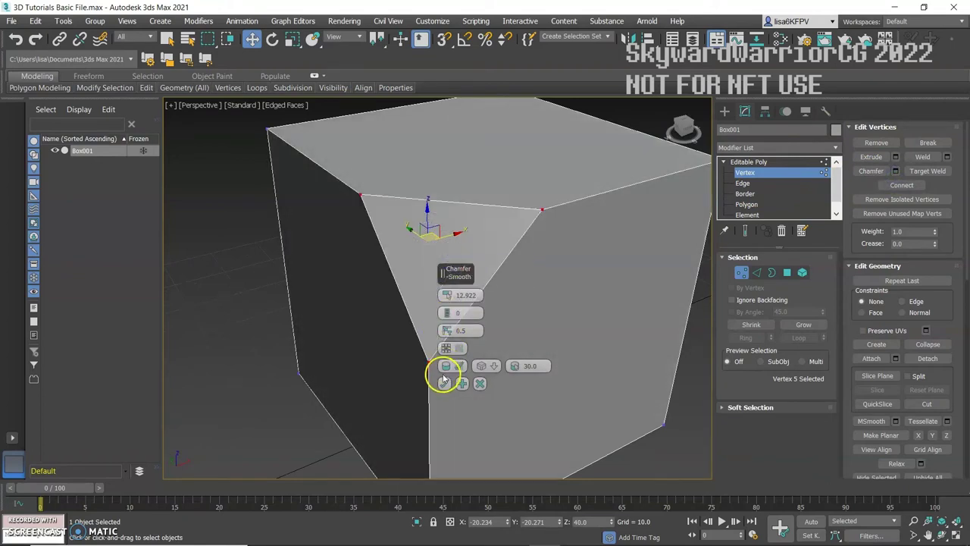
pyautogui.click(447, 313)
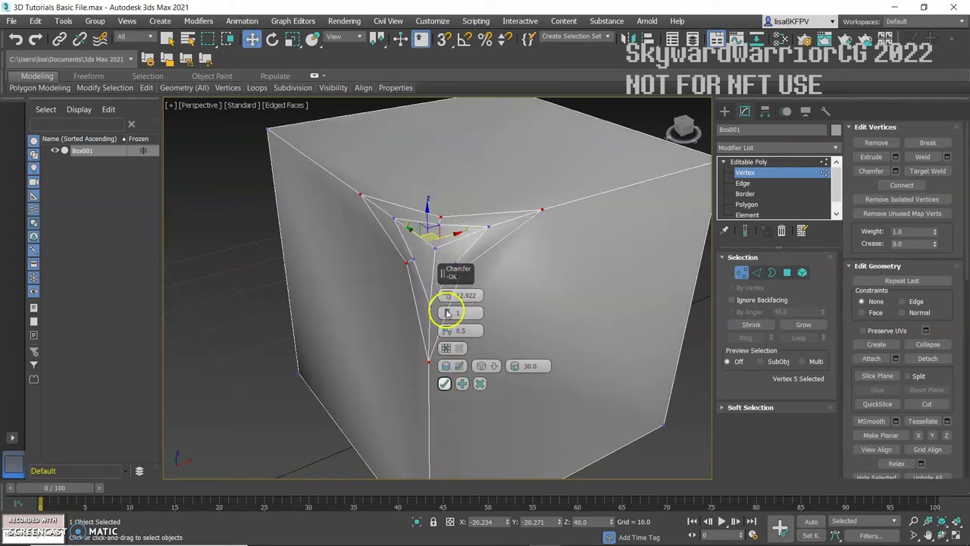
pyautogui.scroll(3, 447, 314)
pyautogui.keyDown('alt'); pyautogui.moveTo(447, 314); pyautogui.dragTo(381, 295, button='middle'); pyautogui.keyUp('alt')
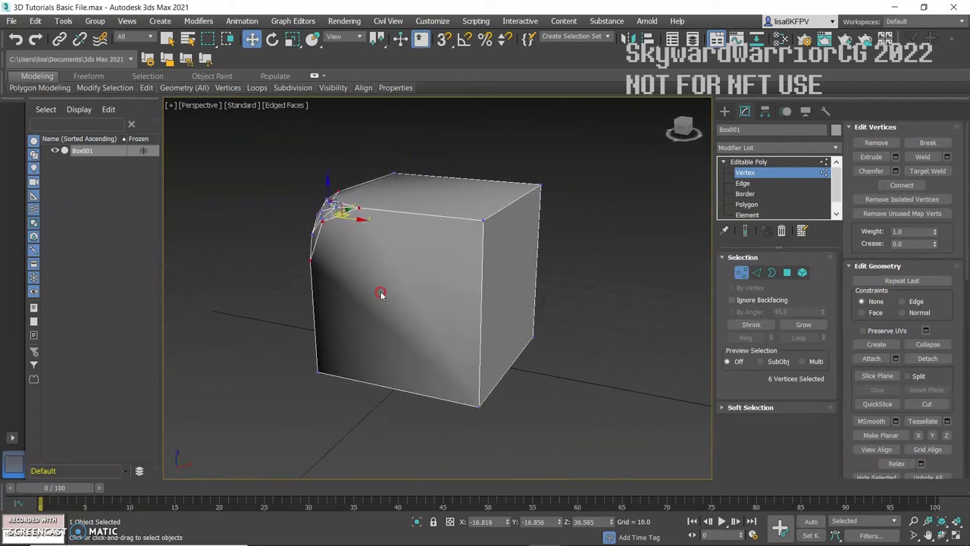
# - Chamfer the practice box's nearest vertical edge by 3.751 with 0 connect edge segments
pyautogui.click(743, 184)
pyautogui.click(482, 273)
pyautogui.keyDown('alt'); pyautogui.moveTo(481, 273); pyautogui.dragTo(515, 286, button='middle'); pyautogui.keyUp('alt')
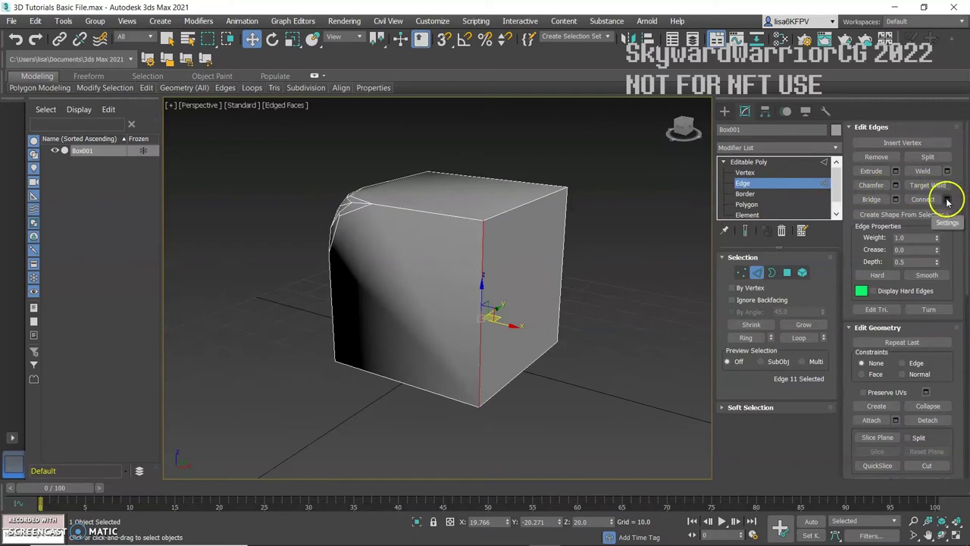
pyautogui.click(895, 184)
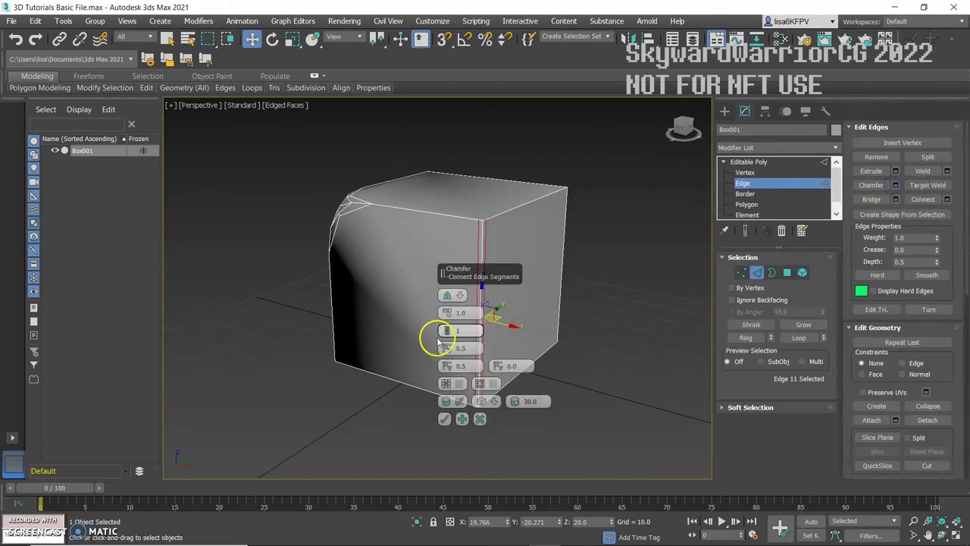
pyautogui.moveTo(447, 312); pyautogui.dragTo(445, 282)
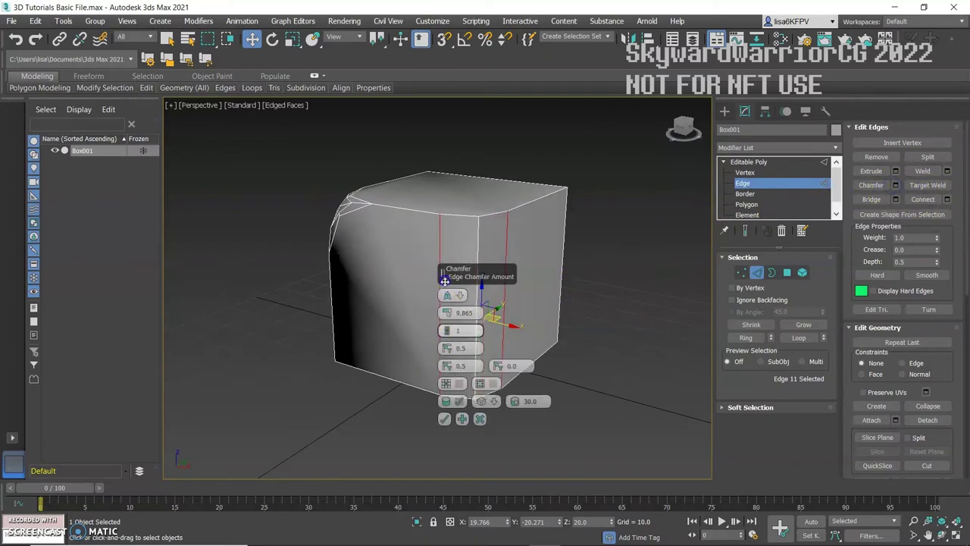
pyautogui.moveTo(447, 330); pyautogui.dragTo(447, 335)
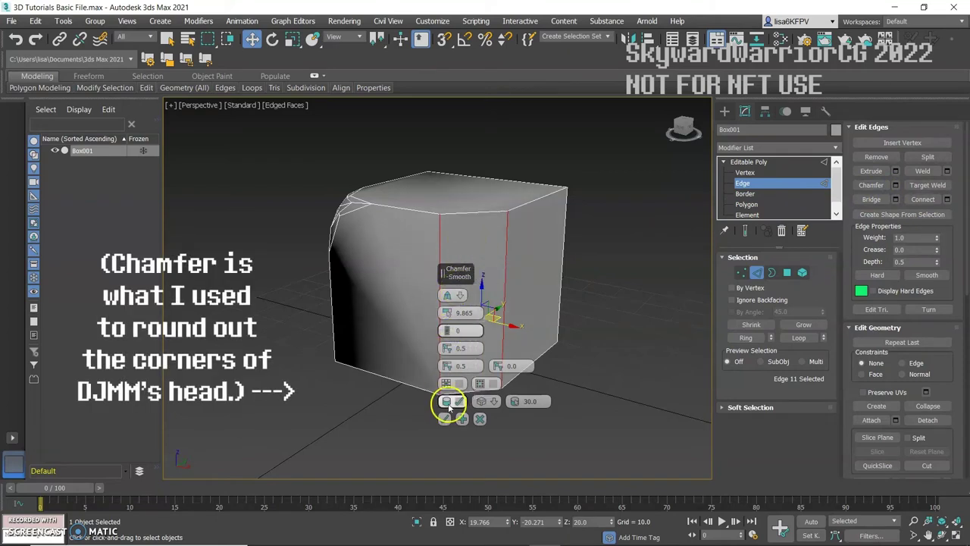
pyautogui.moveTo(449, 314); pyautogui.dragTo(450, 336)
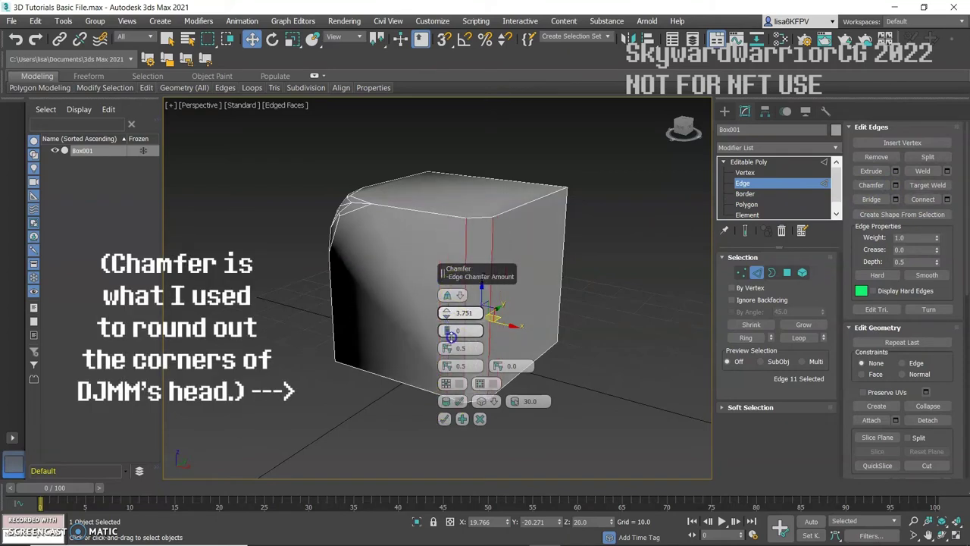
pyautogui.click(445, 417)
pyautogui.keyDown('alt'); pyautogui.moveTo(422, 310); pyautogui.dragTo(417, 288, button='middle'); pyautogui.keyUp('alt')
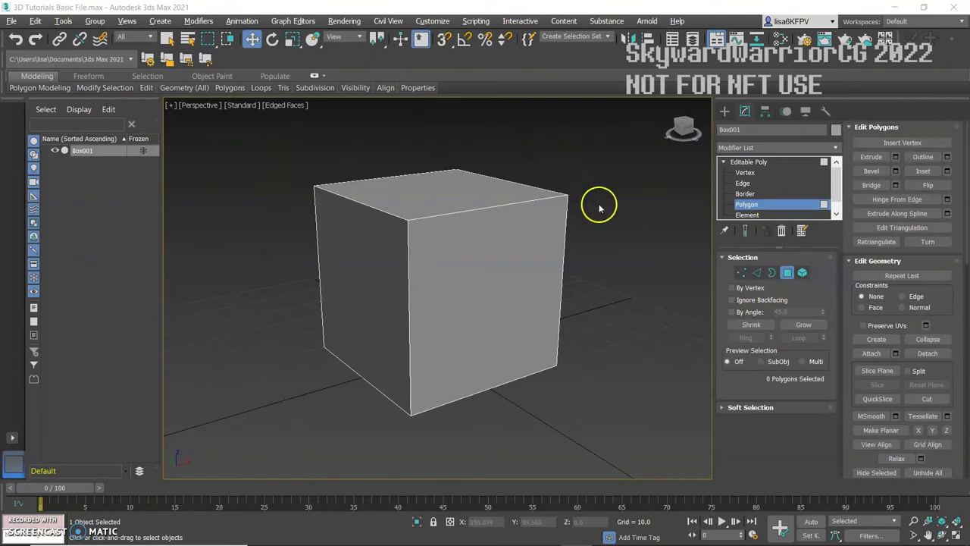
# - Cut a diagonal edge across the fresh box's front polygon, from its lower near corner to the opposite upper corner
pyautogui.click(928, 399)
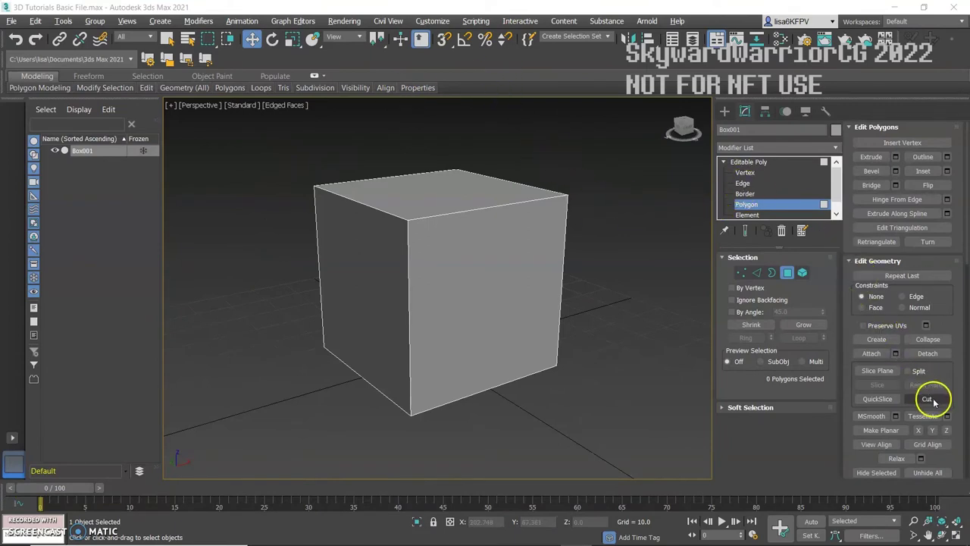
pyautogui.click(927, 399)
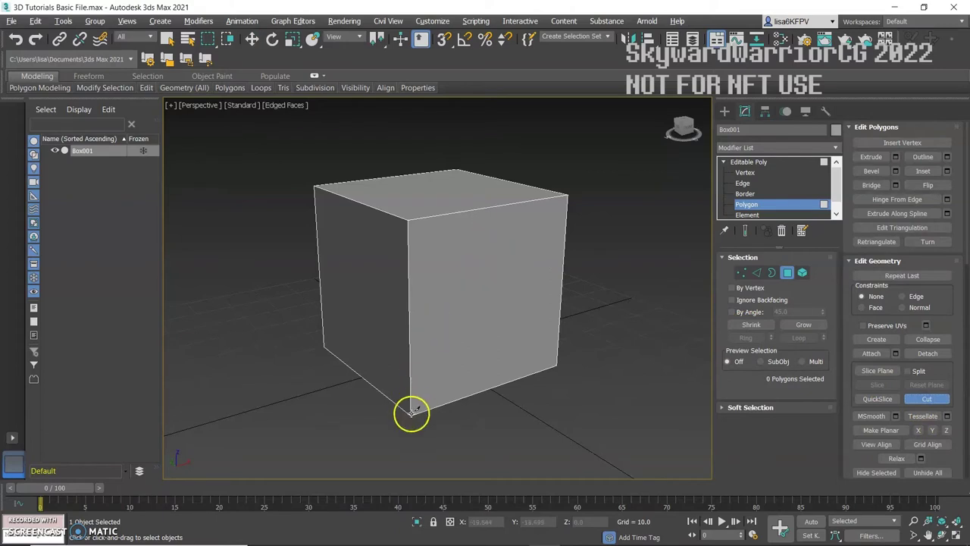
pyautogui.moveTo(410, 413); pyautogui.dragTo(540, 214)
pyautogui.click(567, 196)
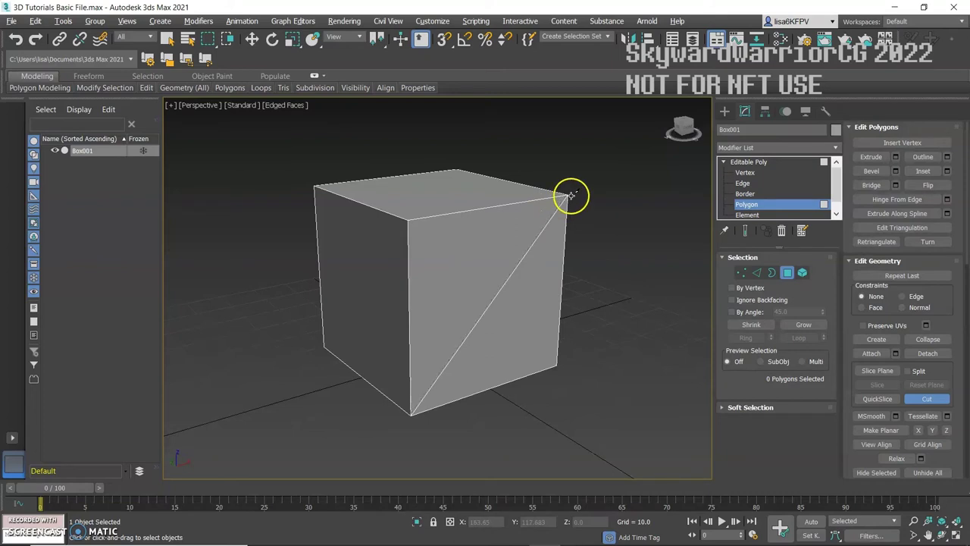
# - Select the new diagonal edge on the front polygon, try moving it, and clear the selection
pyautogui.click(743, 183)
pyautogui.press('w')
pyautogui.click(492, 298)
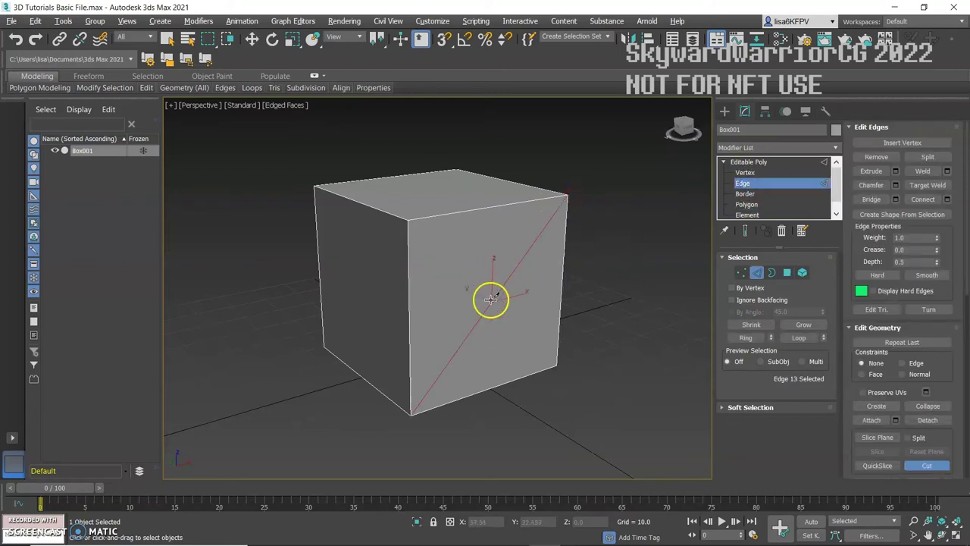
pyautogui.moveTo(482, 297); pyautogui.dragTo(450, 281)
pyautogui.rightClick(450, 280)
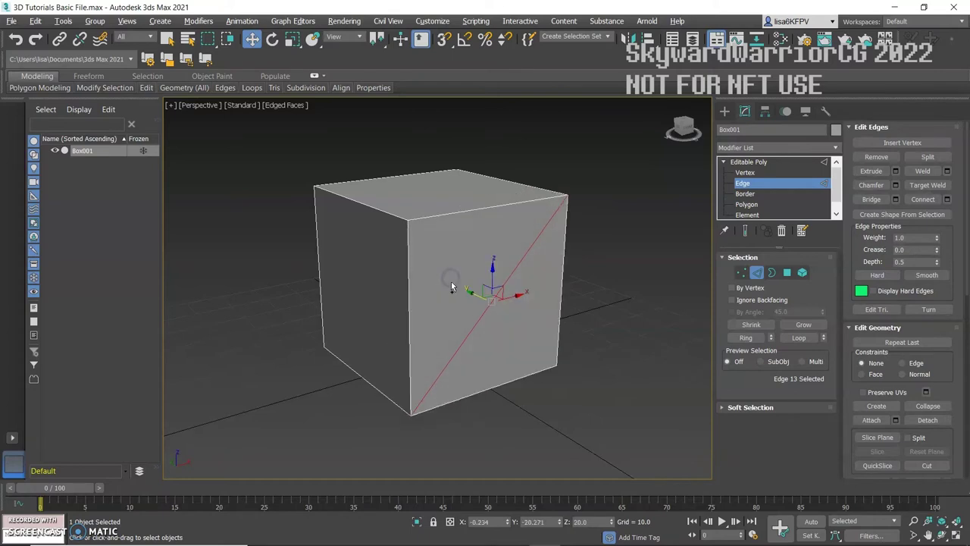
pyautogui.click(597, 292)
# - Cut a second edge between the diagonal's middle and the front polygon's upper near corner
pyautogui.click(926, 465)
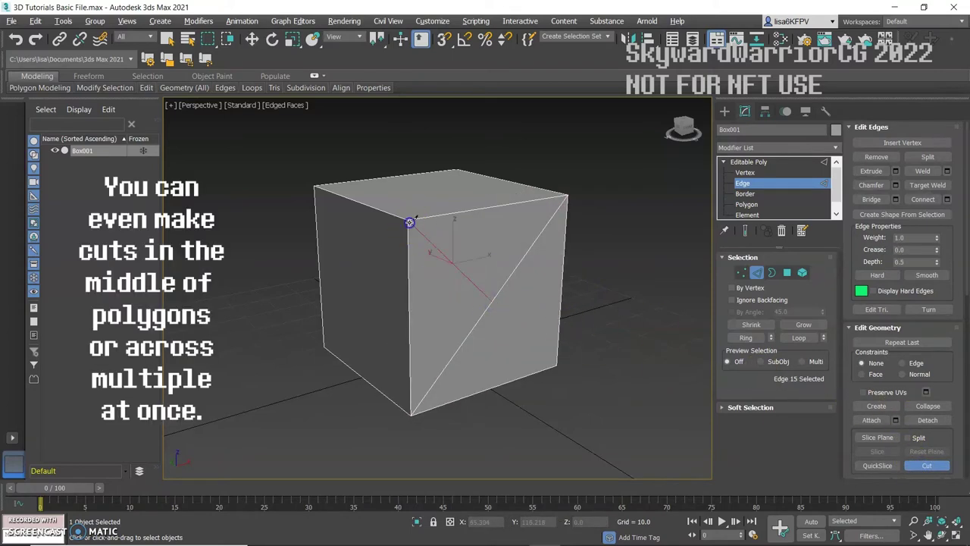
pyautogui.press('1')
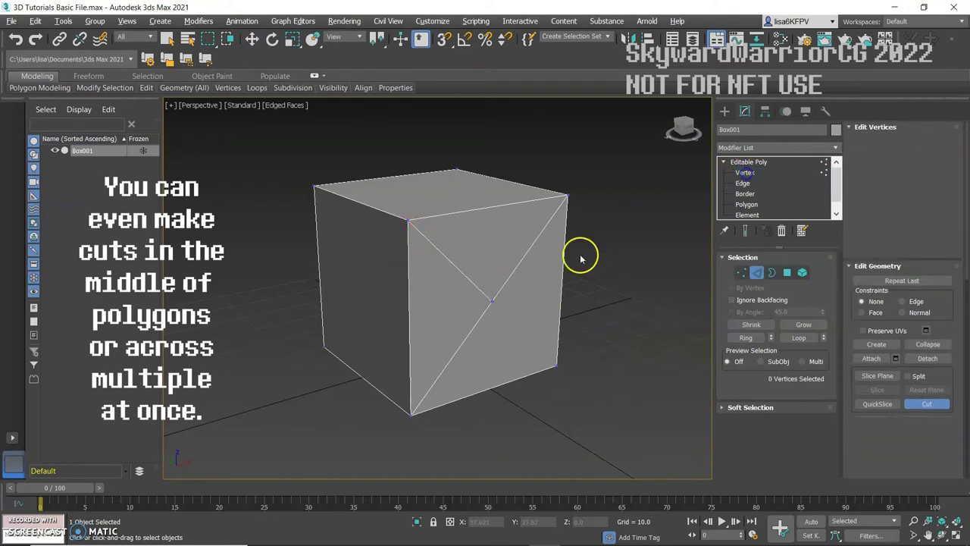
pyautogui.rightClick(494, 307)
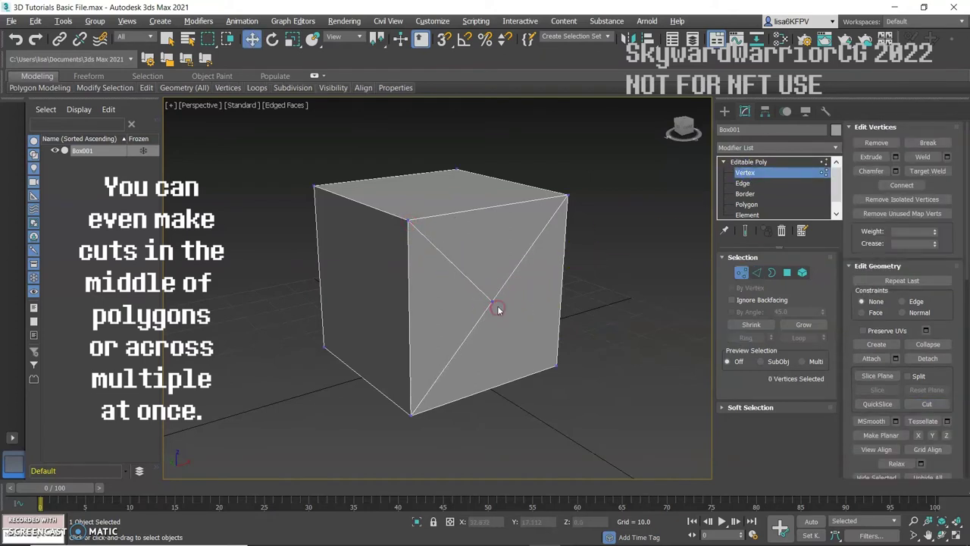
# - Try moving the vertex where the cuts meet on the front polygon, then undo the move and deselect it
pyautogui.click(490, 301)
pyautogui.moveTo(475, 294); pyautogui.dragTo(503, 316)
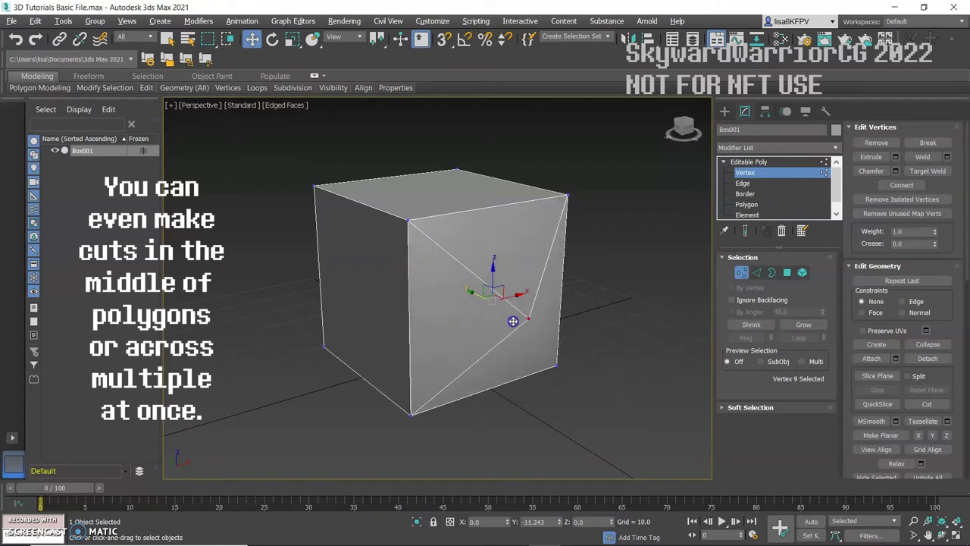
pyautogui.hotkey('ctrl', 'z')
pyautogui.click(587, 328)
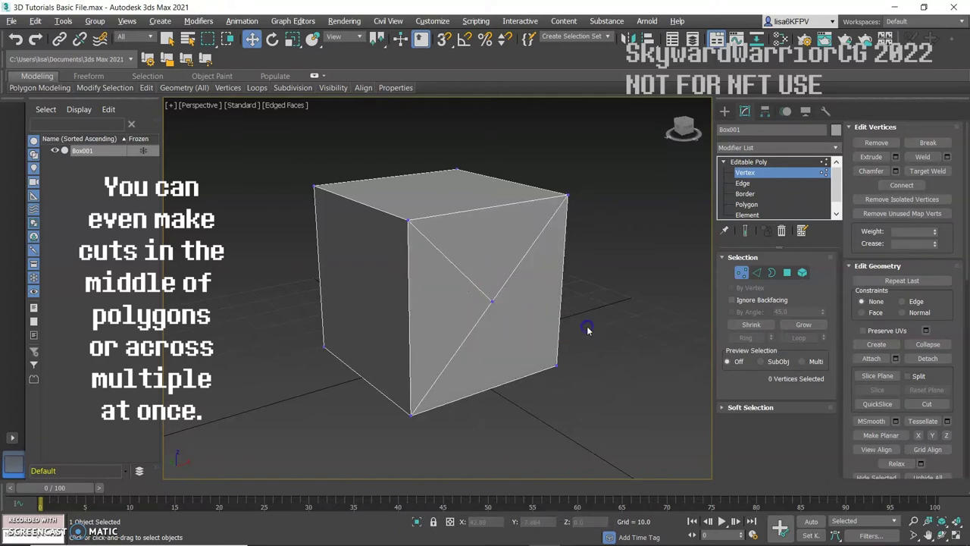
# - Cut an edge from the central vertex to a point inside the front polygon's far half and select its end vertex
pyautogui.click(926, 403)
pyautogui.click(492, 302)
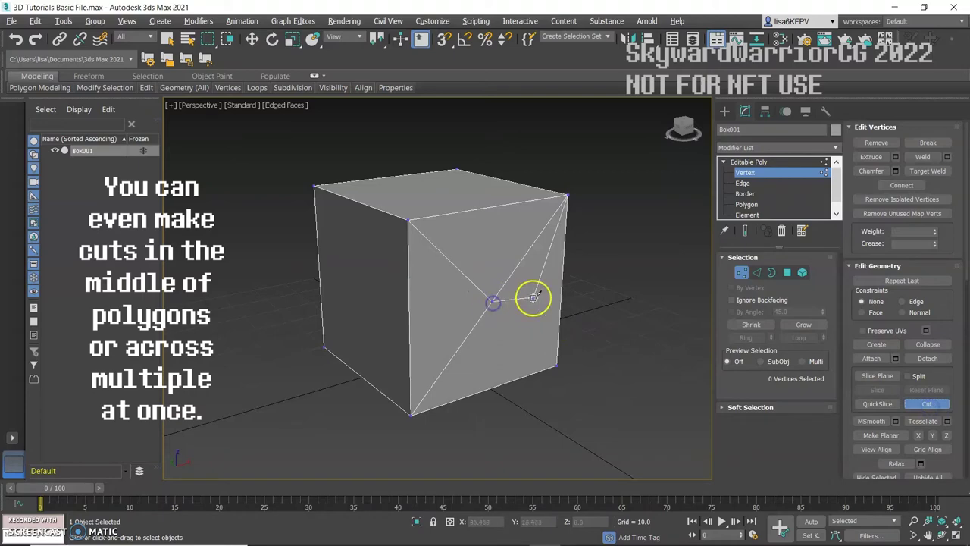
pyautogui.press('w')
pyautogui.click(536, 294)
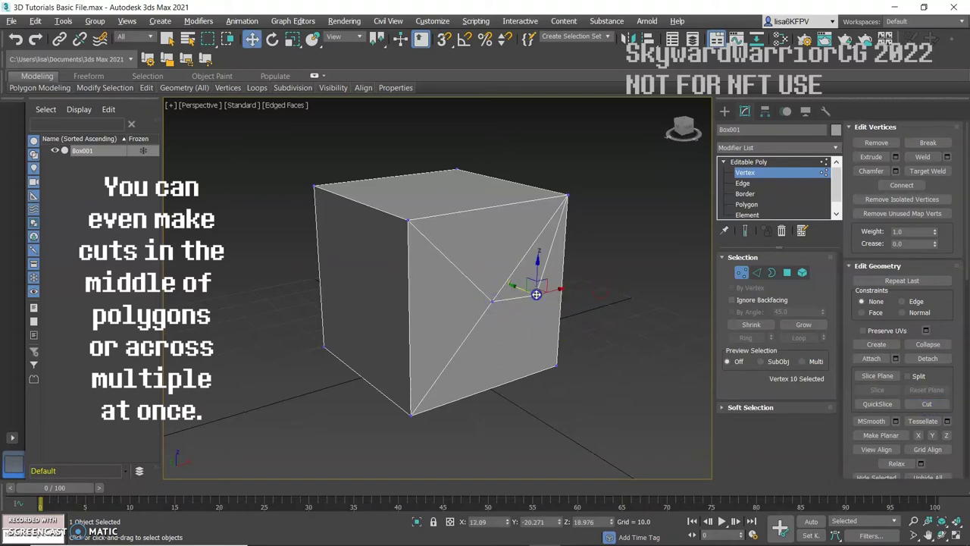
pyautogui.moveTo(518, 288); pyautogui.dragTo(596, 348)
pyautogui.rightClick(596, 348)
# - Cut from the central vertex to the near vertical edge and continue across the adjoining side polygon
pyautogui.click(926, 403)
pyautogui.click(493, 301)
pyautogui.click(410, 302)
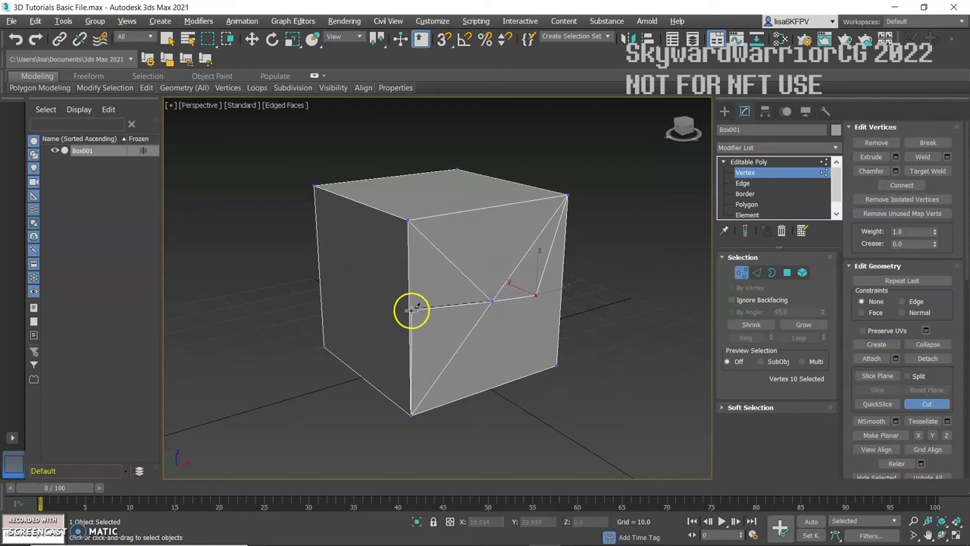
pyautogui.click(321, 300)
pyautogui.rightClick(306, 338)
# - Move the vertex created by the cut on the near vertical edge to reshape the box, and check it from several angles
pyautogui.click(408, 300)
pyautogui.keyDown('alt'); pyautogui.moveTo(407, 293); pyautogui.dragTo(336, 247, button='middle'); pyautogui.keyUp('alt')
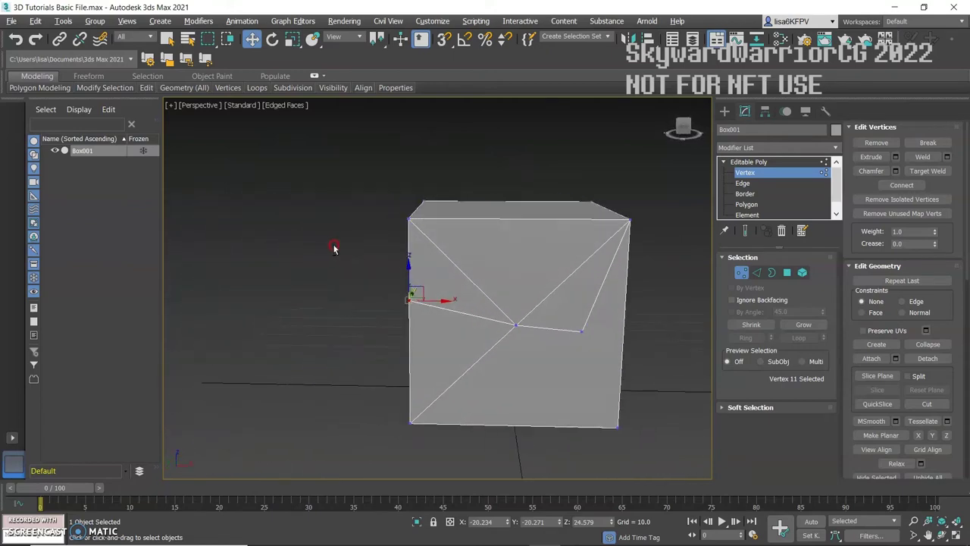
pyautogui.moveTo(425, 295); pyautogui.dragTo(469, 242)
pyautogui.keyDown('alt'); pyautogui.moveTo(470, 242); pyautogui.dragTo(505, 253, button='middle'); pyautogui.keyUp('alt')
pyautogui.click(435, 292)
pyautogui.keyDown('alt'); pyautogui.moveTo(435, 293); pyautogui.dragTo(573, 256, button='middle'); pyautogui.keyUp('alt')
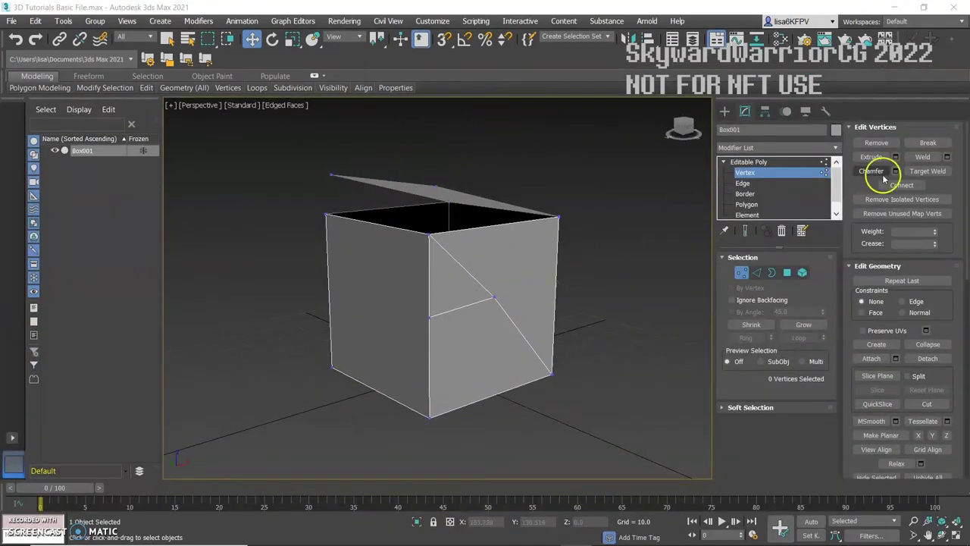
# - Target-weld the front polygon's inner vertex onto the vertical edge's middle vertex, and that vertex onto the bottom corner
pyautogui.click(926, 171)
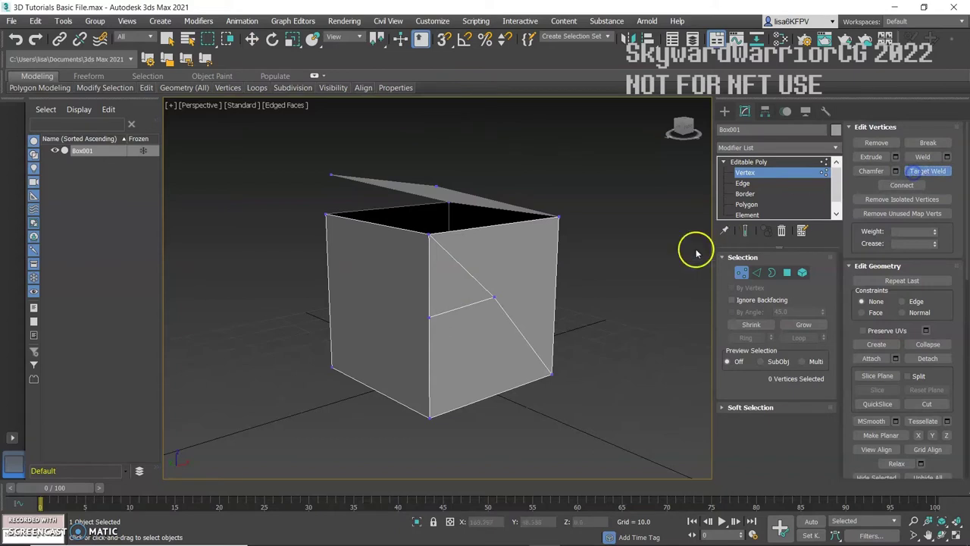
pyautogui.click(492, 295)
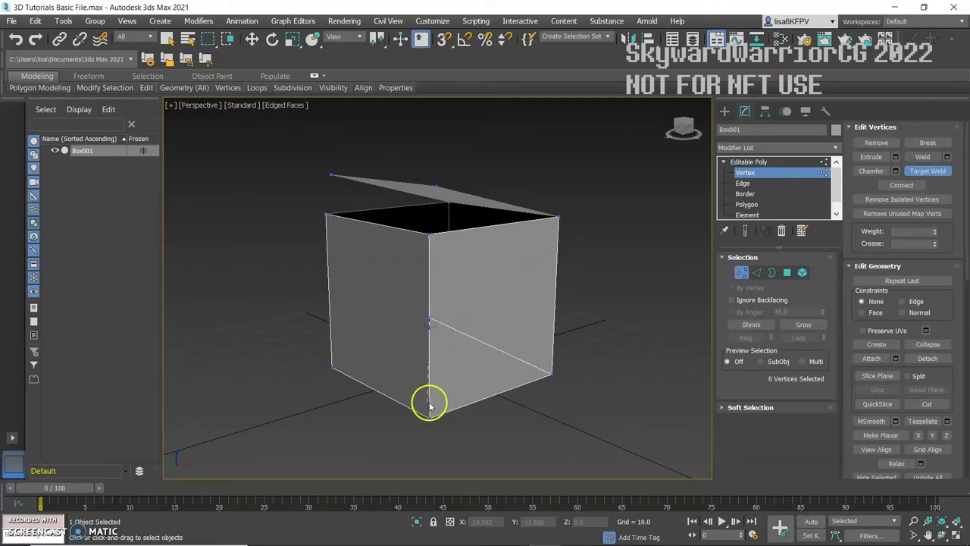
pyautogui.rightClick(465, 355)
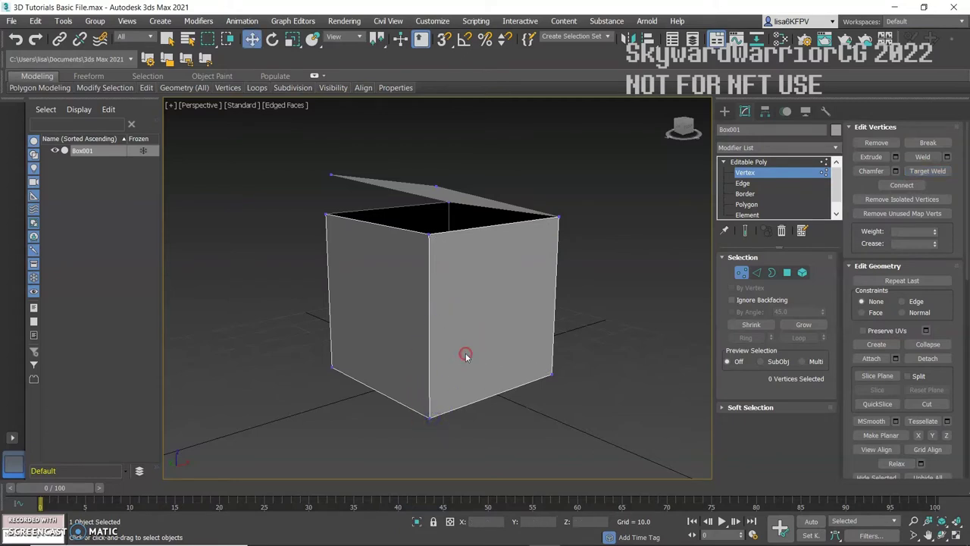
# - Target-weld the lifted lid's loose corner vertices onto the matching rim corners to close the box
pyautogui.keyDown('alt'); pyautogui.moveTo(480, 259); pyautogui.dragTo(461, 250, button='middle'); pyautogui.keyUp('alt')
pyautogui.scroll(4, 468, 263)
pyautogui.click(926, 171)
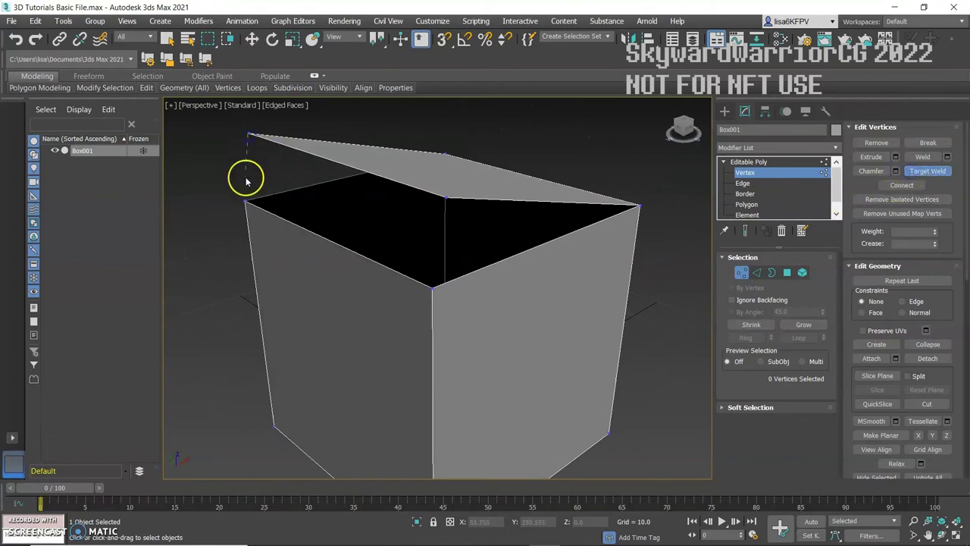
pyautogui.click(245, 202)
pyautogui.moveTo(446, 196); pyautogui.dragTo(296, 222)
pyautogui.scroll(-2, 432, 288)
pyautogui.rightClick(401, 260)
pyautogui.scroll(-2, 403, 261)
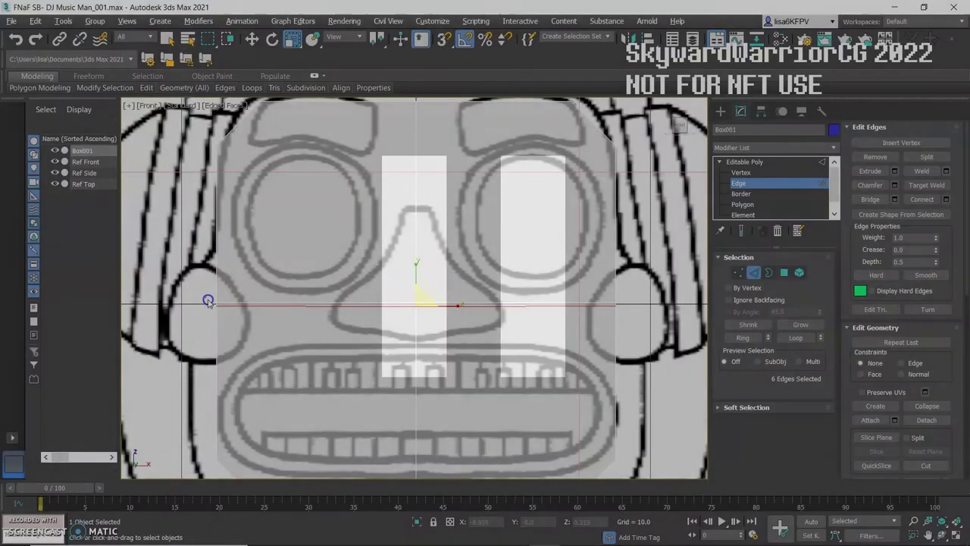
# - Select the mid-height edges on one half of DJ Music Man's head and isolate the head from the reference planes
pyautogui.click(223, 303)
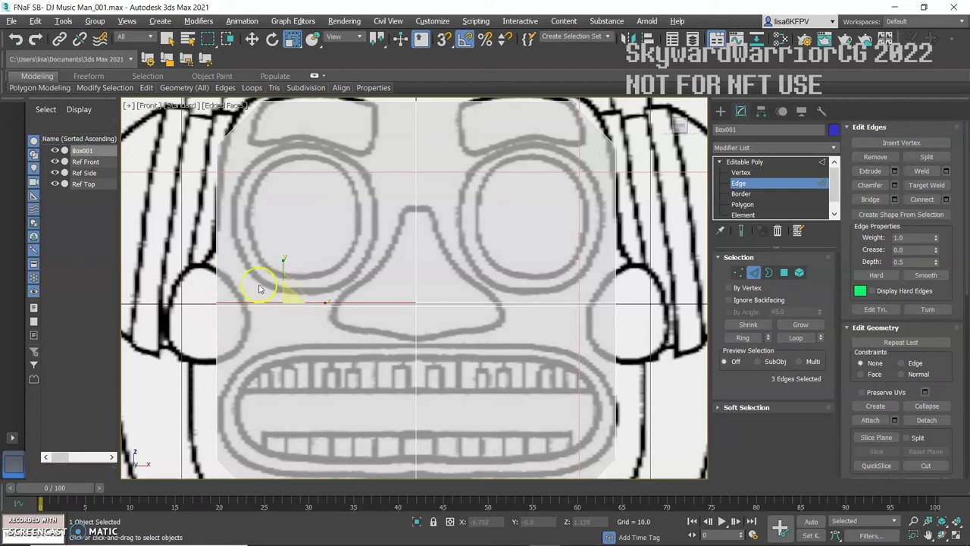
pyautogui.keyDown('alt'); pyautogui.moveTo(303, 275); pyautogui.dragTo(311, 287, button='middle'); pyautogui.keyUp('alt')
pyautogui.click(349, 369)
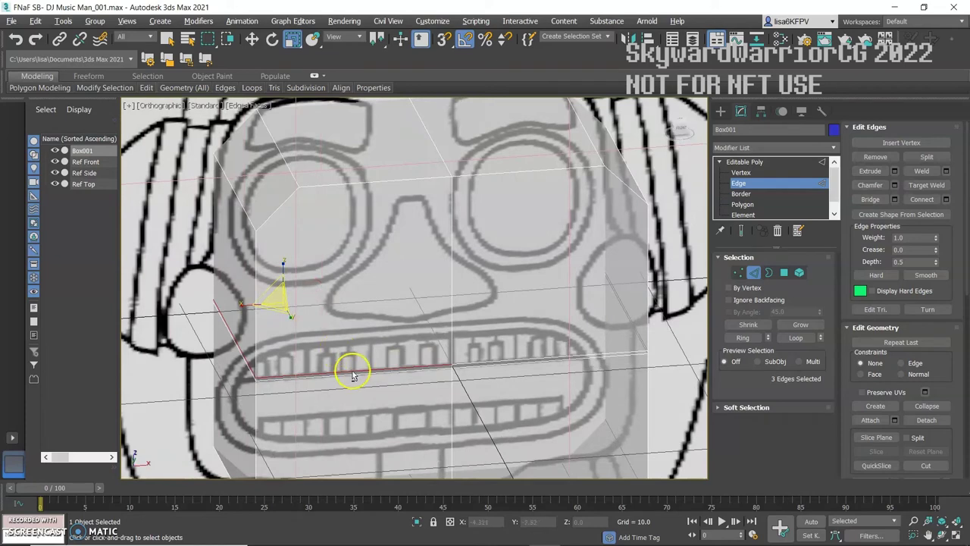
pyautogui.rightClick(373, 336)
pyautogui.click(426, 216)
pyautogui.rightClick(402, 258)
pyautogui.click(433, 139)
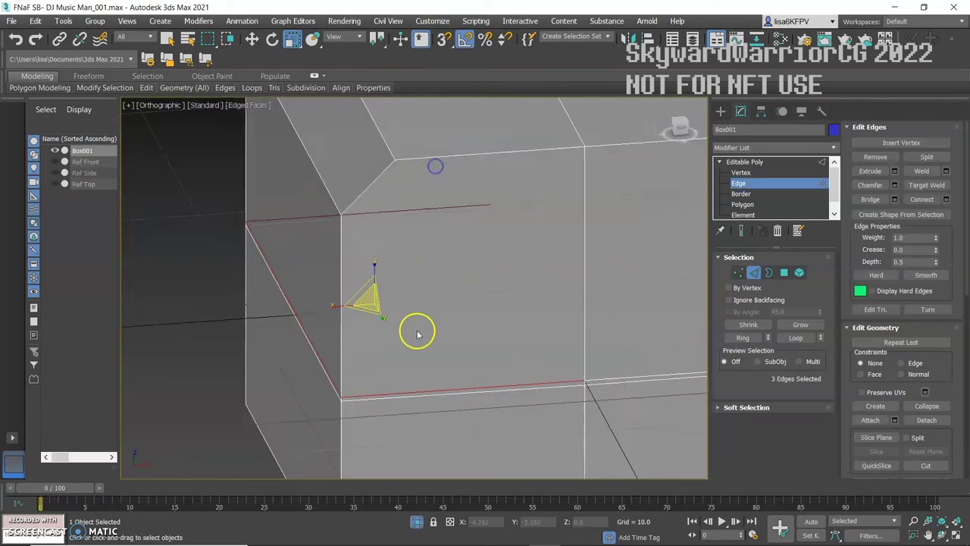
pyautogui.click(323, 301)
pyautogui.keyDown('alt'); pyautogui.moveTo(339, 301); pyautogui.dragTo(374, 318, button='middle'); pyautogui.keyUp('alt')
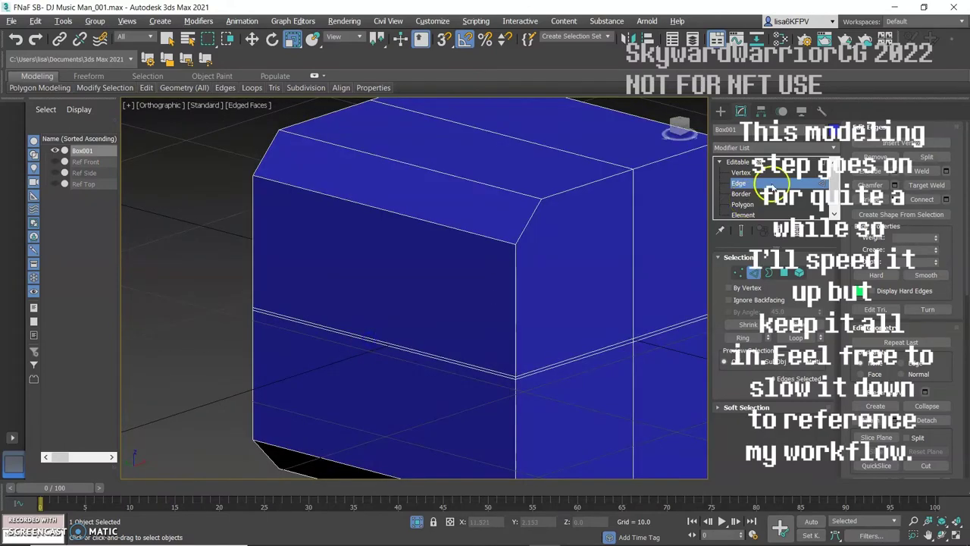
# - Bring the reference planes back and raise the head's middle side edge to Z 2.097 against the front reference
pyautogui.scroll(3, 390, 346)
pyautogui.keyDown('alt'); pyautogui.moveTo(394, 347); pyautogui.dragTo(335, 321, button='middle'); pyautogui.keyUp('alt')
pyautogui.press('w')
pyautogui.hotkey('alt', 'x')
pyautogui.scroll(3, 326, 326)
pyautogui.rightClick(333, 317)
pyautogui.click(347, 210)
pyautogui.keyDown('alt'); pyautogui.moveTo(317, 304); pyautogui.dragTo(391, 318, button='middle'); pyautogui.keyUp('alt')
pyautogui.press('f')
pyautogui.scroll(2, 331, 296)
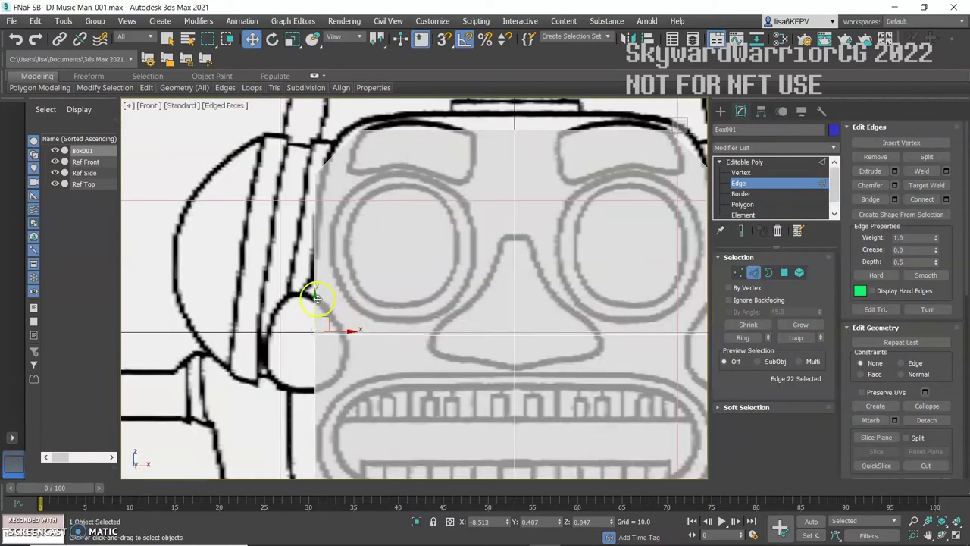
pyautogui.scroll(-2, 331, 297)
# - Add a Symmetry modifier to the head with mirror axis X and Flip enabled
pyautogui.press('4')
pyautogui.click(768, 161)
pyautogui.click(773, 147)
pyautogui.click(747, 329)
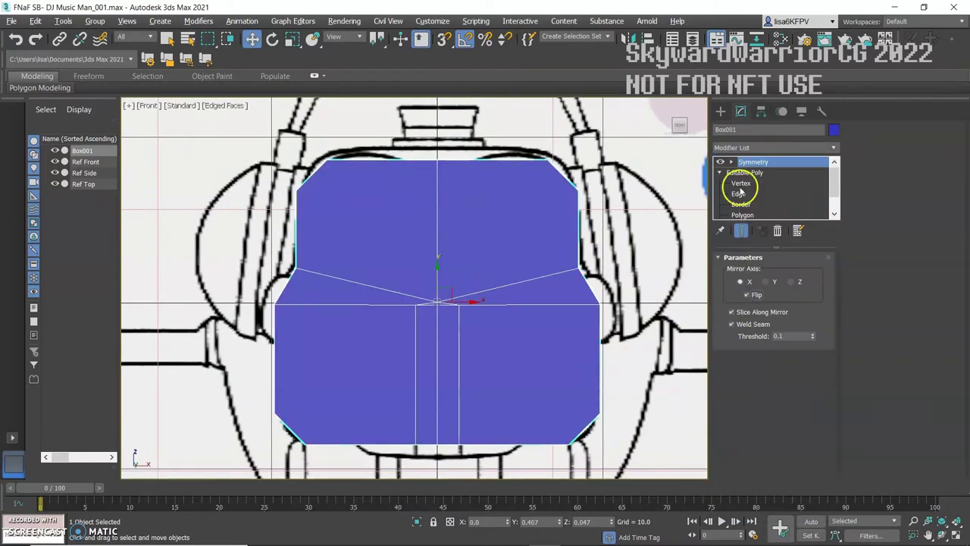
# - Raise the two mid-height vertices on the head's centre line to about Z 1.98
pyautogui.press('1')
pyautogui.scroll(2, 448, 310)
pyautogui.keyDown('alt'); pyautogui.moveTo(449, 310); pyautogui.dragTo(550, 290, button='middle'); pyautogui.keyUp('alt')
pyautogui.scroll(-2, 550, 291)
pyautogui.press('2')
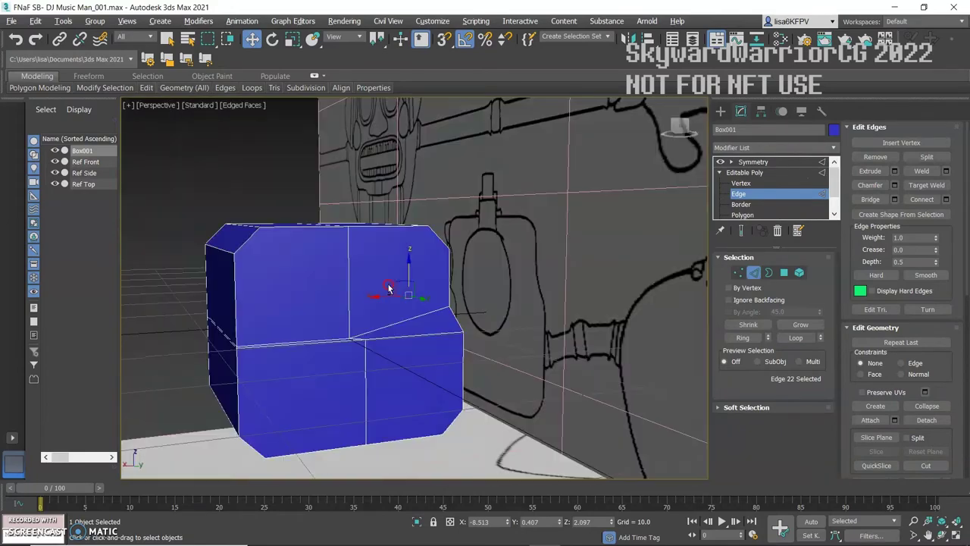
pyautogui.press('1')
pyautogui.keyDown('alt'); pyautogui.moveTo(388, 288); pyautogui.dragTo(316, 359, button='middle'); pyautogui.keyUp('alt')
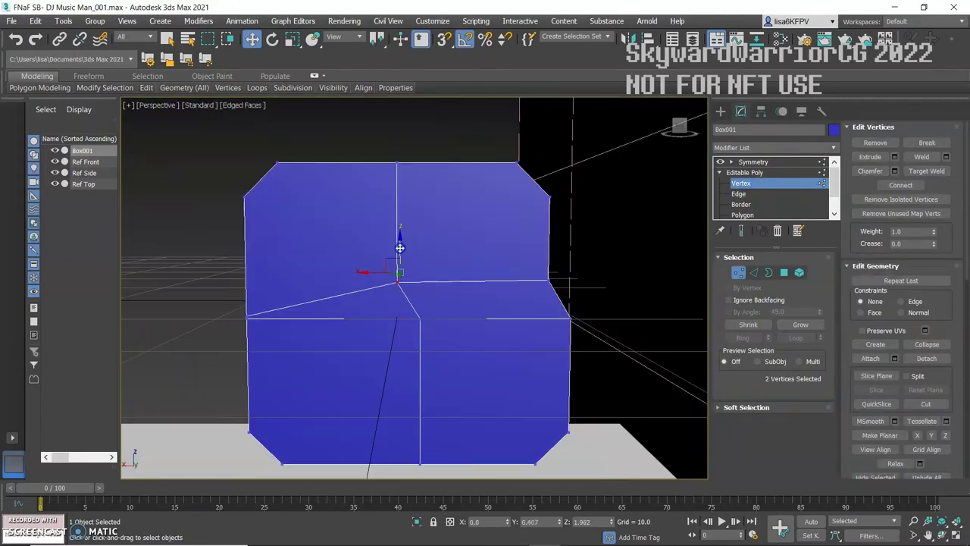
pyautogui.keyDown('alt'); pyautogui.moveTo(400, 248); pyautogui.dragTo(791, 168, button='middle'); pyautogui.keyUp('alt')
# - Select a front polygon on the head's upper half, check the Symmetry modifier, and return to edge editing on the base mesh
pyautogui.press('4')
pyautogui.scroll(-3, 504, 340)
pyautogui.keyDown('alt'); pyautogui.moveTo(505, 340); pyautogui.dragTo(396, 300, button='middle'); pyautogui.keyUp('alt')
pyautogui.click(395, 299)
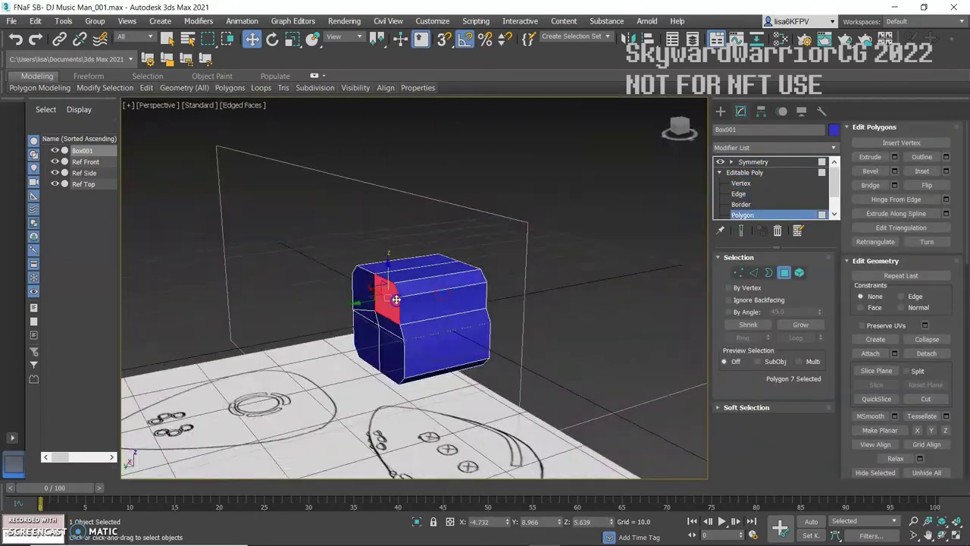
pyautogui.click(753, 162)
pyautogui.press('4')
pyautogui.click(738, 193)
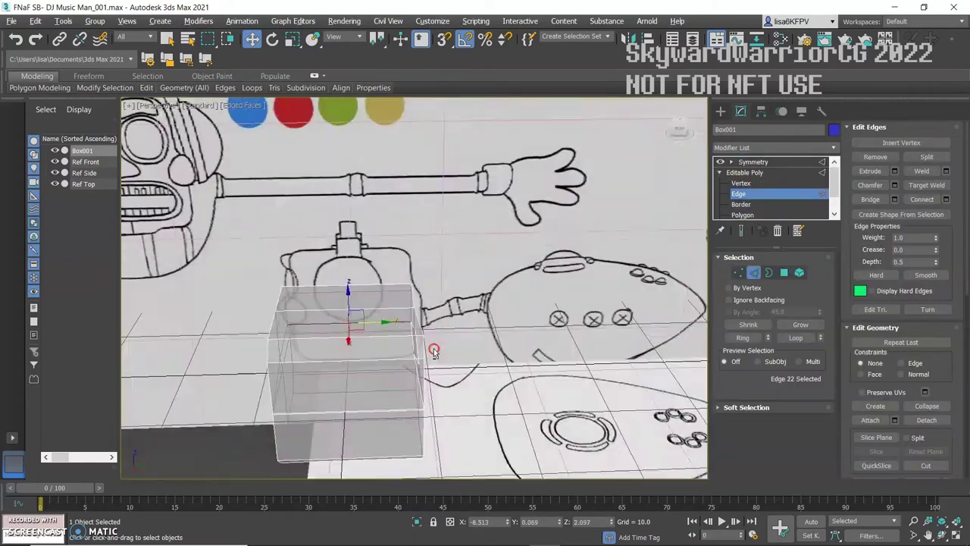
# - Add TurboSmooth above the head's Symmetry modifier and reshape the head's edges to follow the front and side references
pyautogui.keyDown('alt'); pyautogui.moveTo(433, 346); pyautogui.dragTo(499, 294, button='middle'); pyautogui.keyUp('alt')
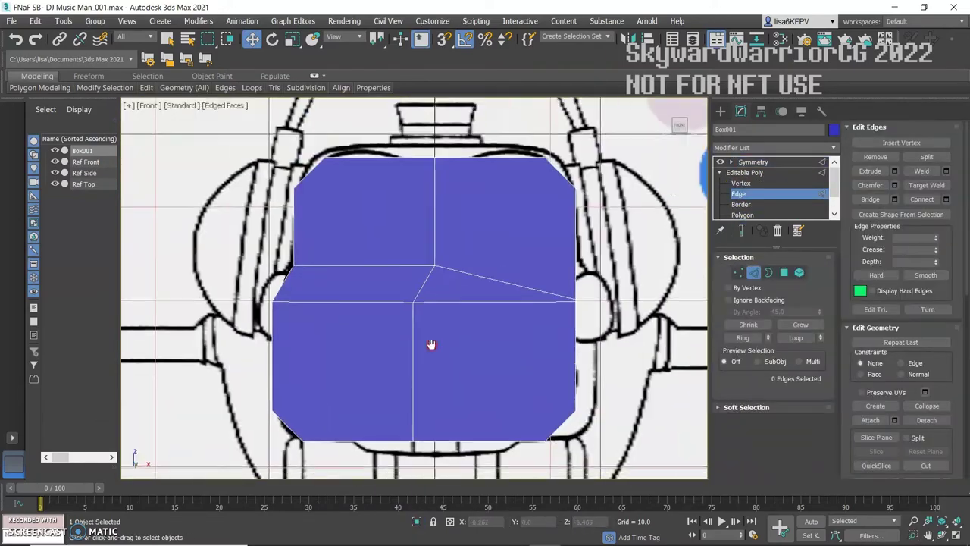
pyautogui.scroll(-3, 433, 342)
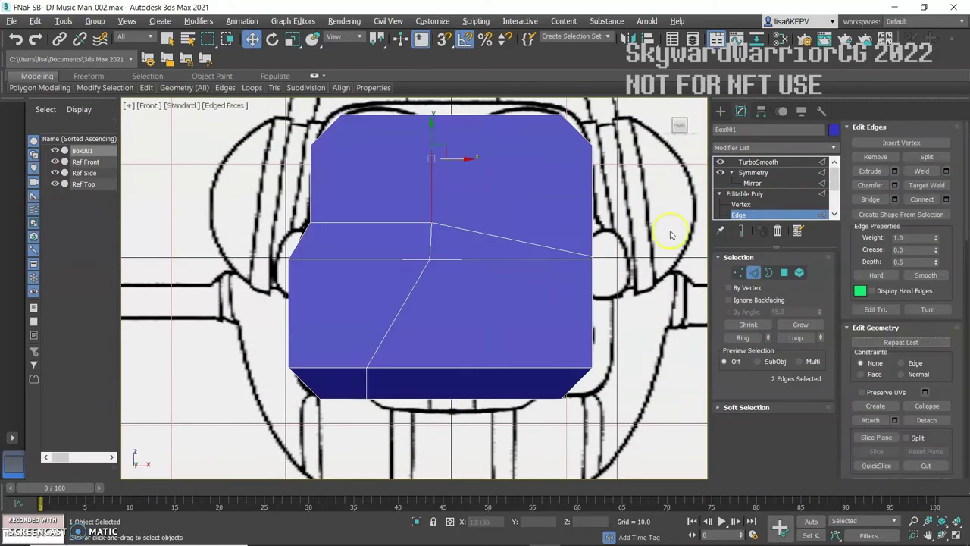
pyautogui.click(432, 287)
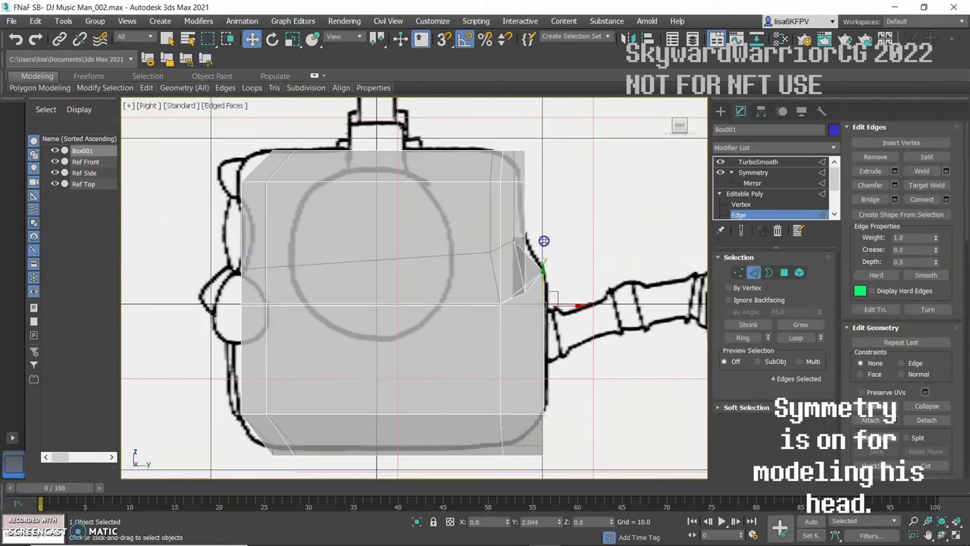
pyautogui.click(484, 279)
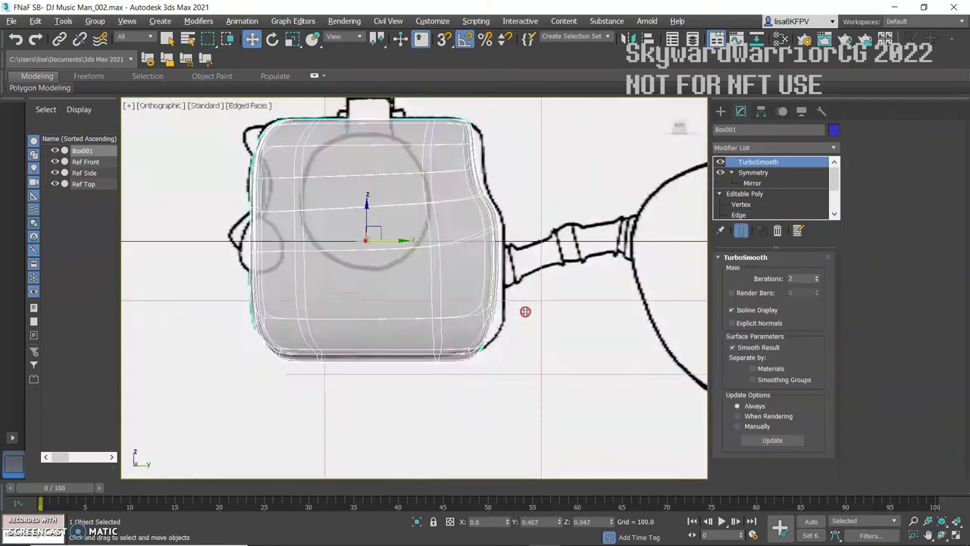
pyautogui.click(737, 214)
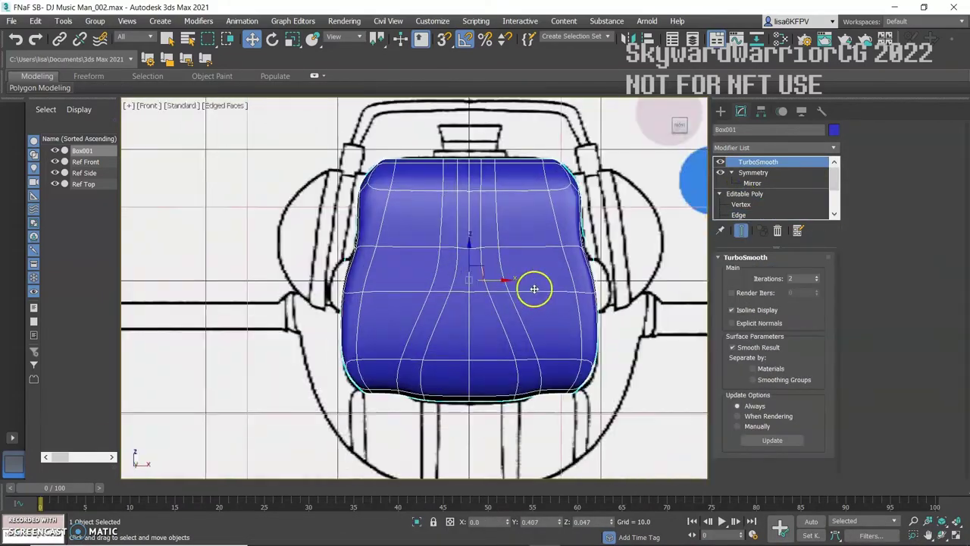
# - With see-through display and TurboSmooth off, chamfer the vertex at the eye's centre and arrange its new vertices around the eye outline
pyautogui.hotkey('alt', 'x')
pyautogui.click(720, 162)
pyautogui.click(741, 204)
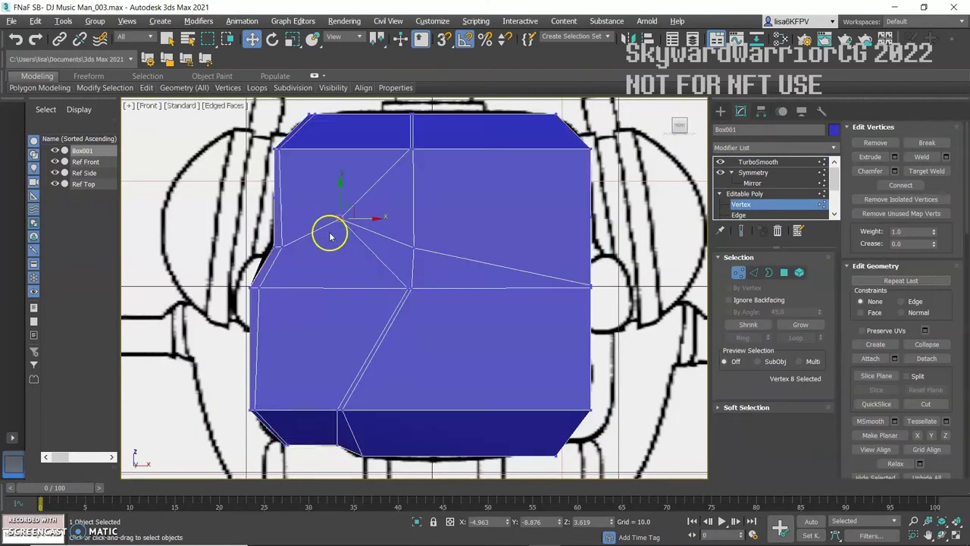
pyautogui.hotkey('ctrl', 'shift', 'c')
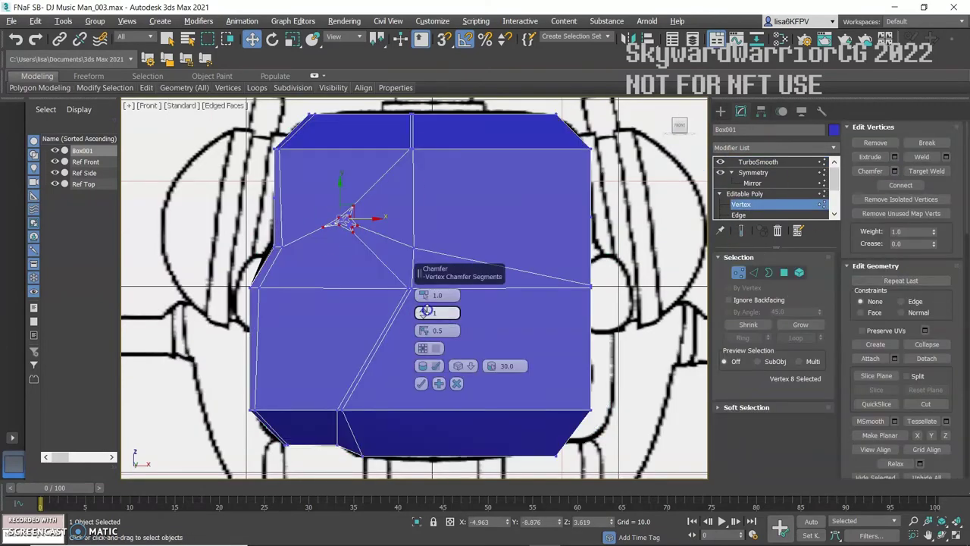
pyautogui.click(299, 218)
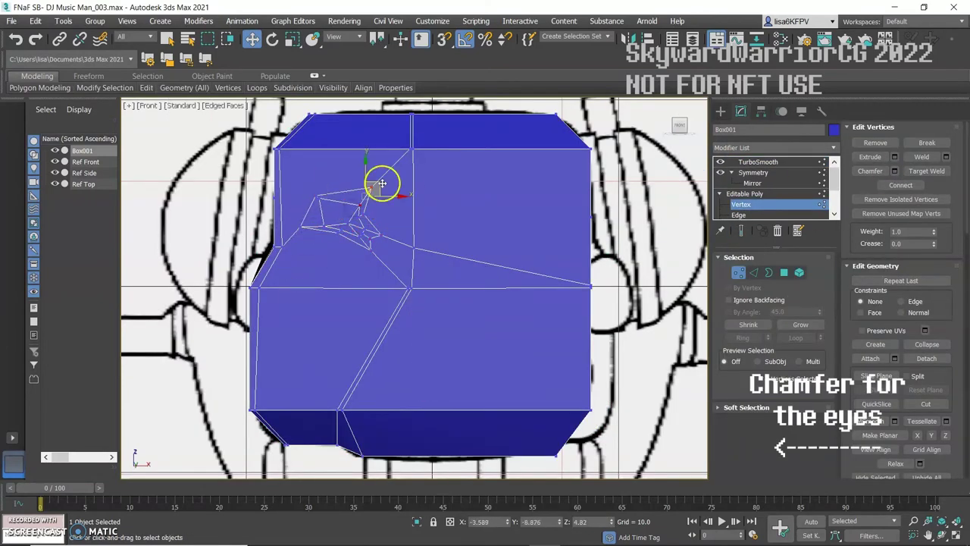
pyautogui.moveTo(375, 222)
pyautogui.mouseDown()
pyautogui.moveTo(385, 216)
pyautogui.moveTo(372, 216)
pyautogui.mouseUp()
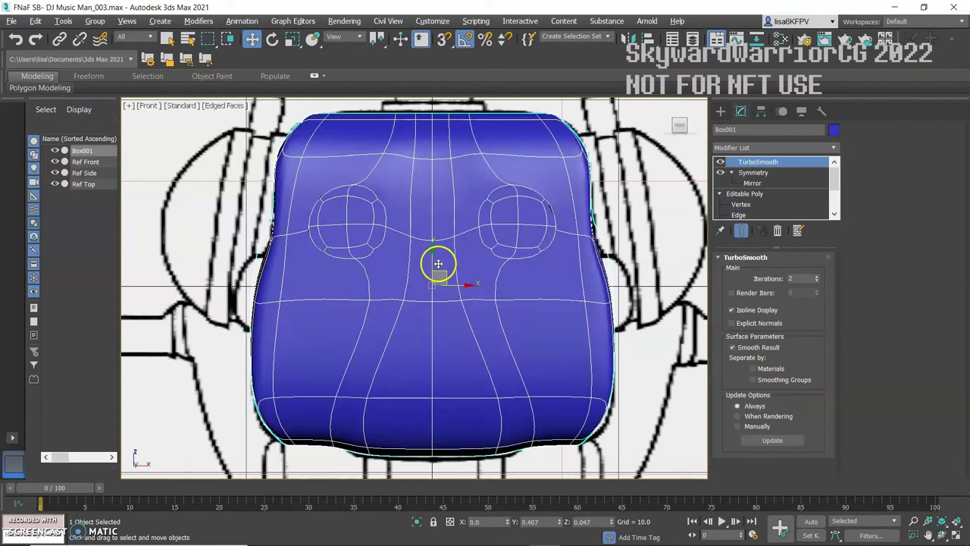
# - Extrude a ridge around the eye and adjust the vertices beside it on the head's upper side
pyautogui.click(309, 238)
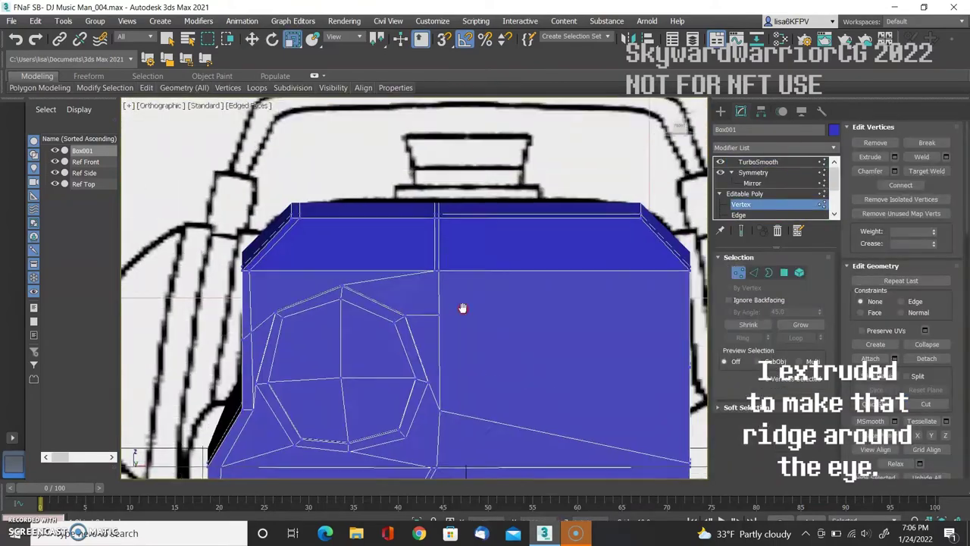
pyautogui.scroll(5, 469, 286)
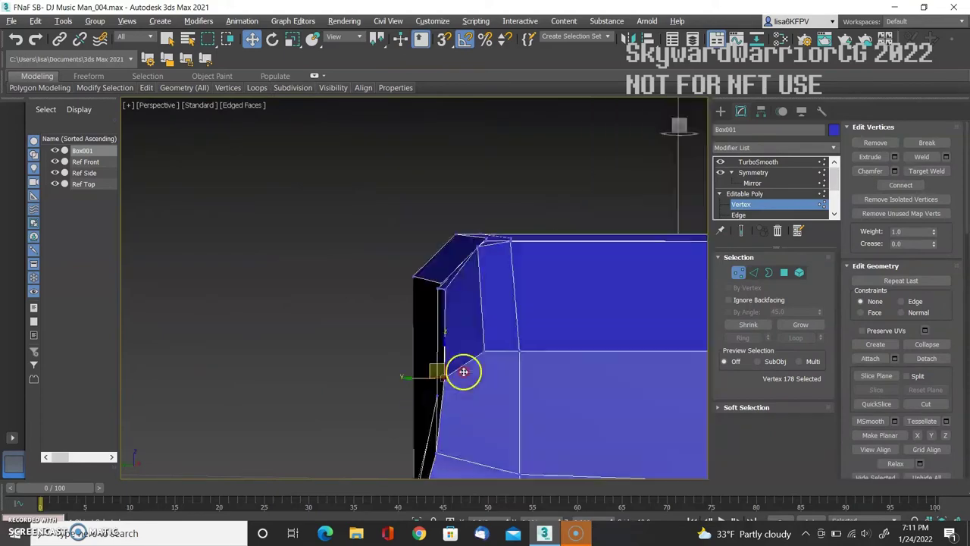
pyautogui.click(419, 409)
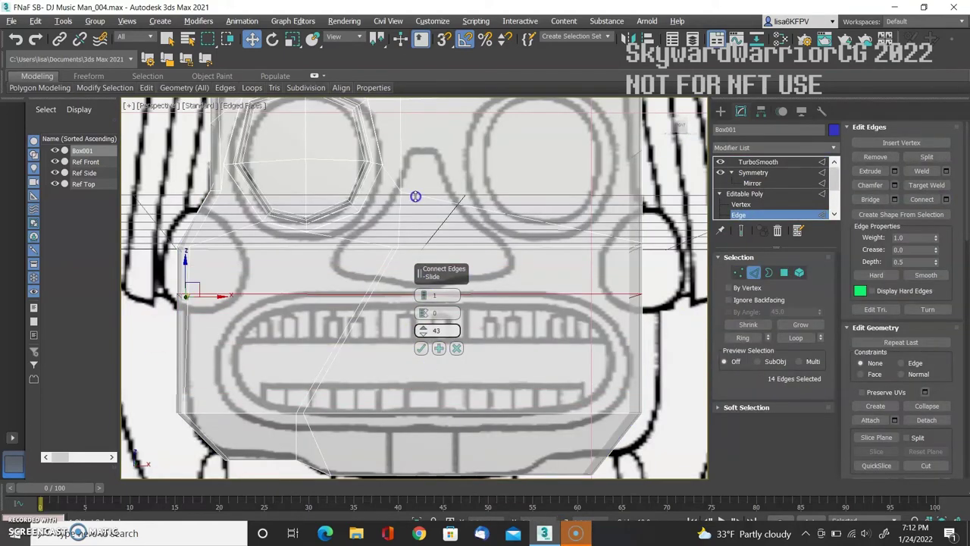
# - Connect 14 edges above the mouth with one segment and slide 43, and cut an edge loop for the lips
pyautogui.click(420, 348)
pyautogui.scroll(5, 362, 297)
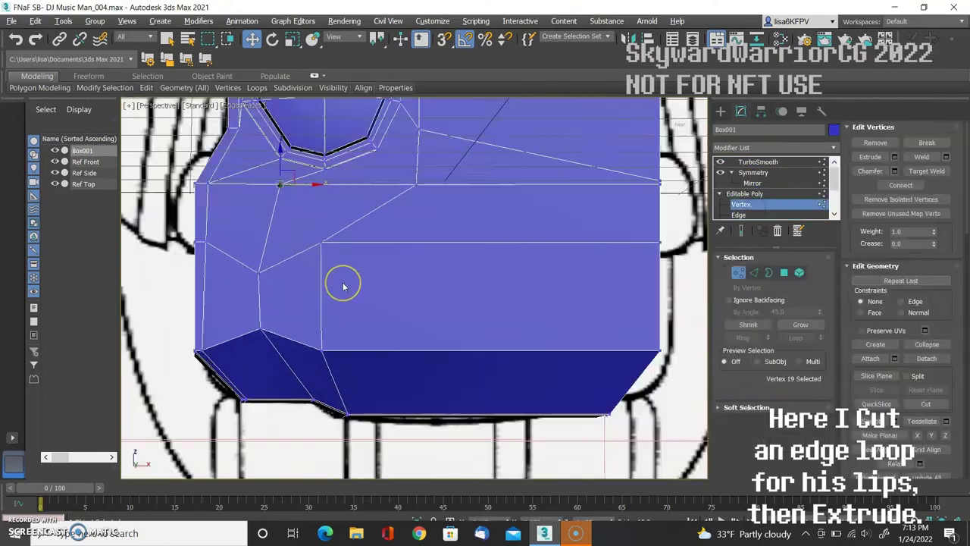
pyautogui.click(321, 376)
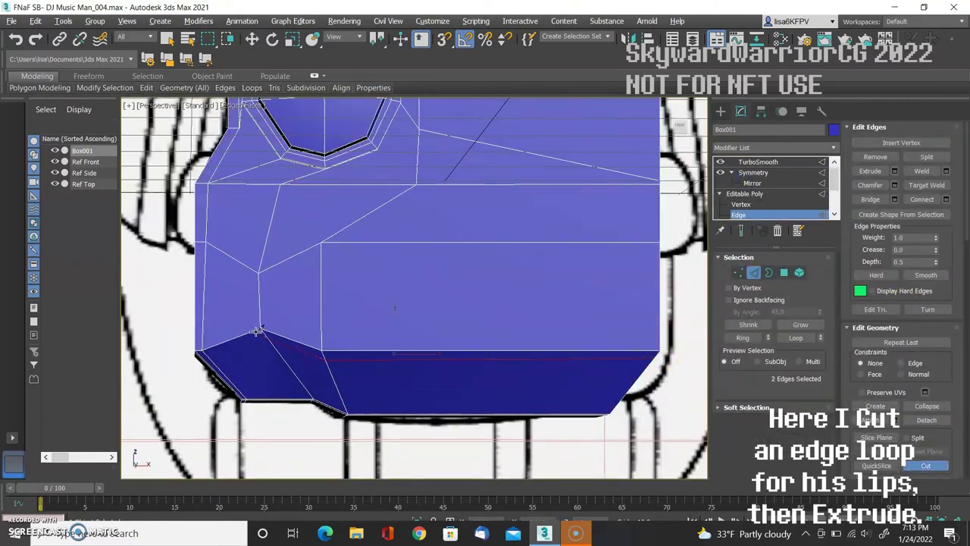
# - Connect the eyebrow's edges with one segment and refine its curve over the eye in the front reference
pyautogui.click(897, 152)
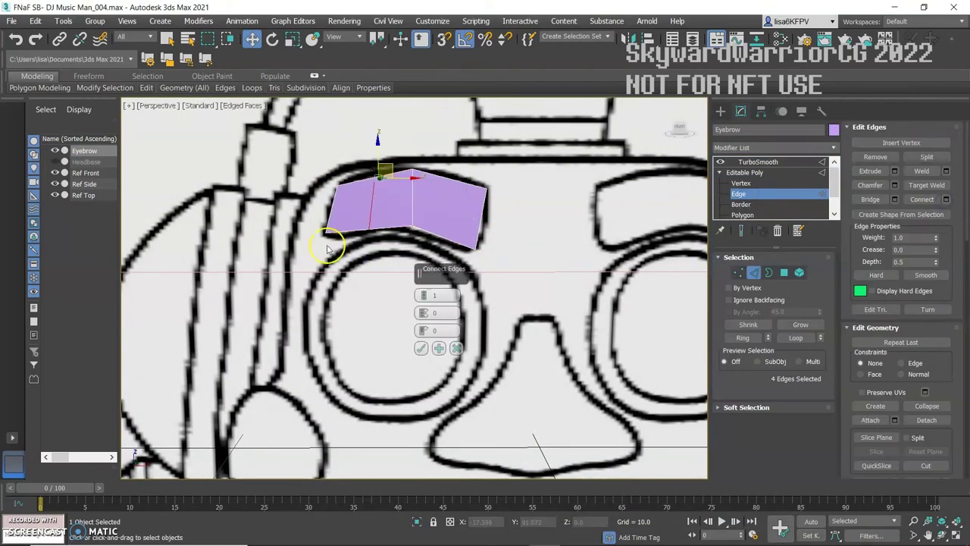
pyautogui.click(797, 338)
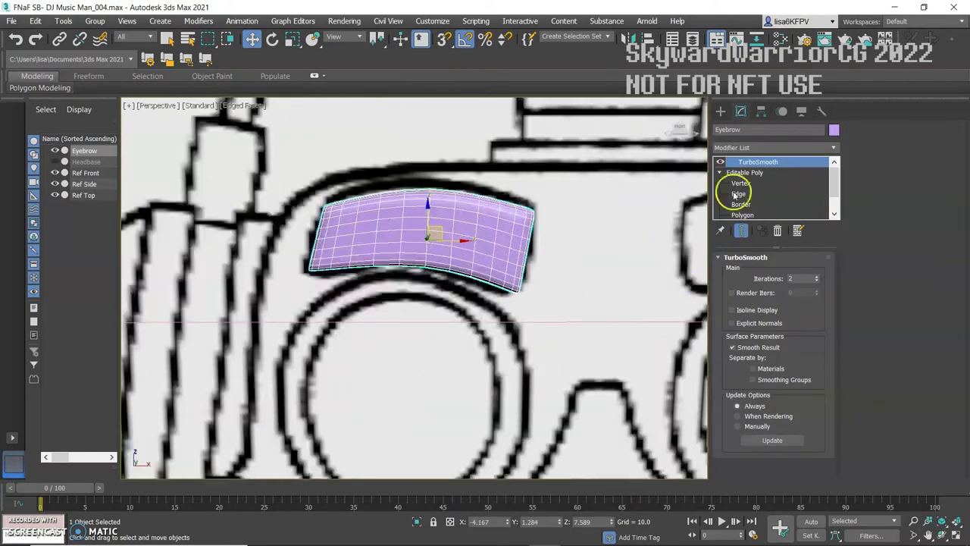
pyautogui.click(738, 194)
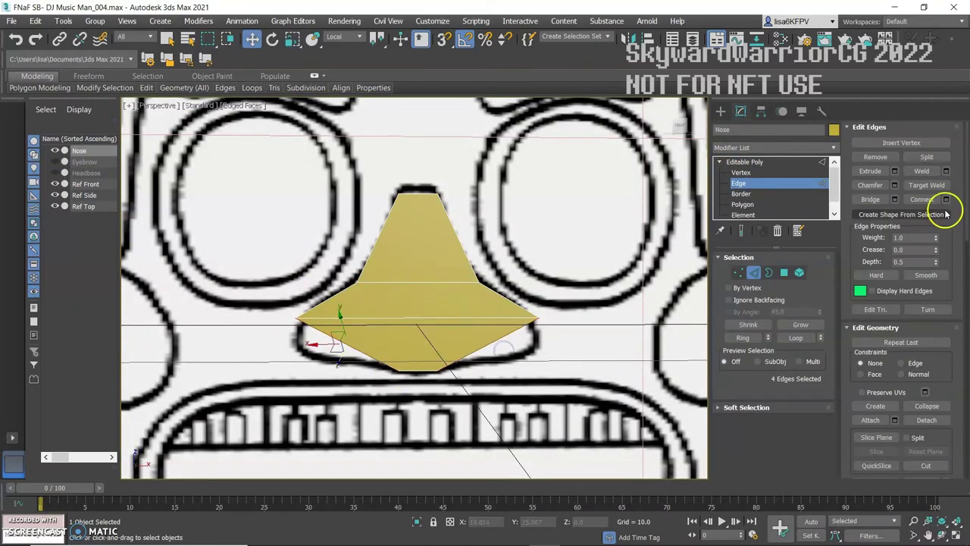
# - Connect the nose's lower side edges and switch to polygon editing to shape the nose
pyautogui.click(339, 368)
pyautogui.click(743, 204)
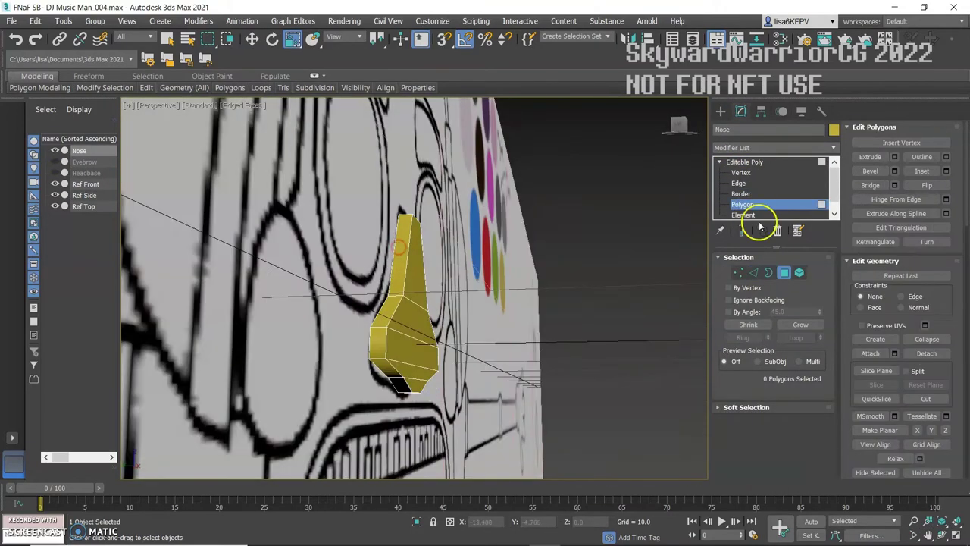
pyautogui.press('w')
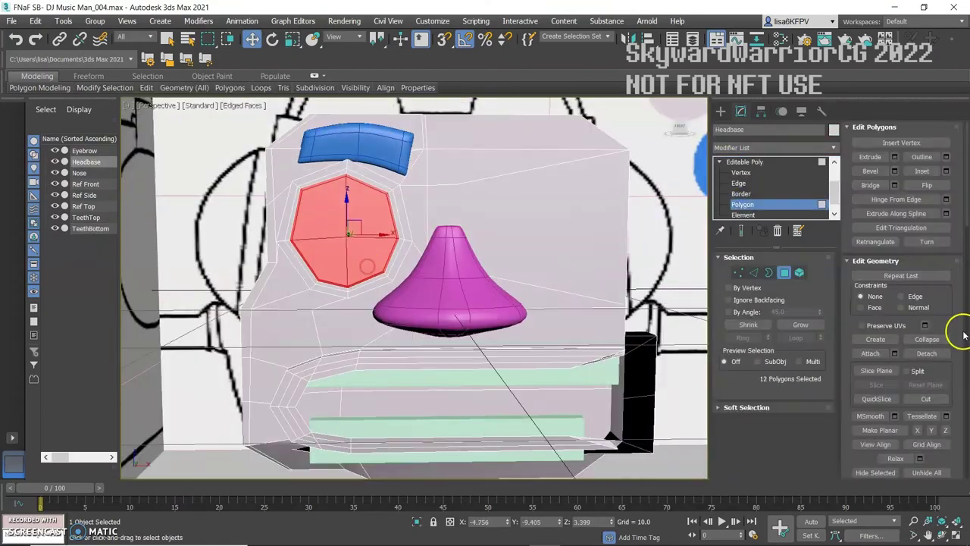
# - Assign material ID 3 to the head's inner mouth polygons and open the material editor
pyautogui.click(340, 173)
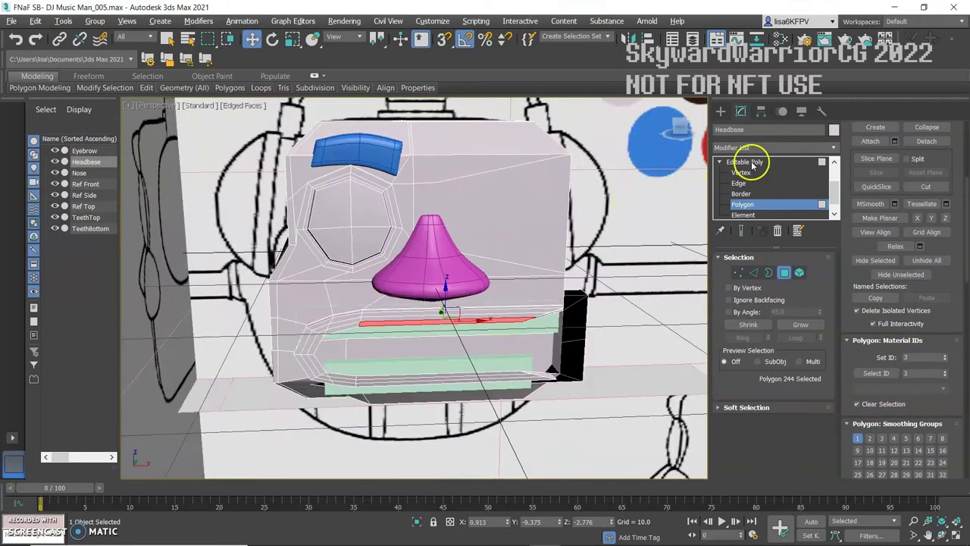
pyautogui.press('m')
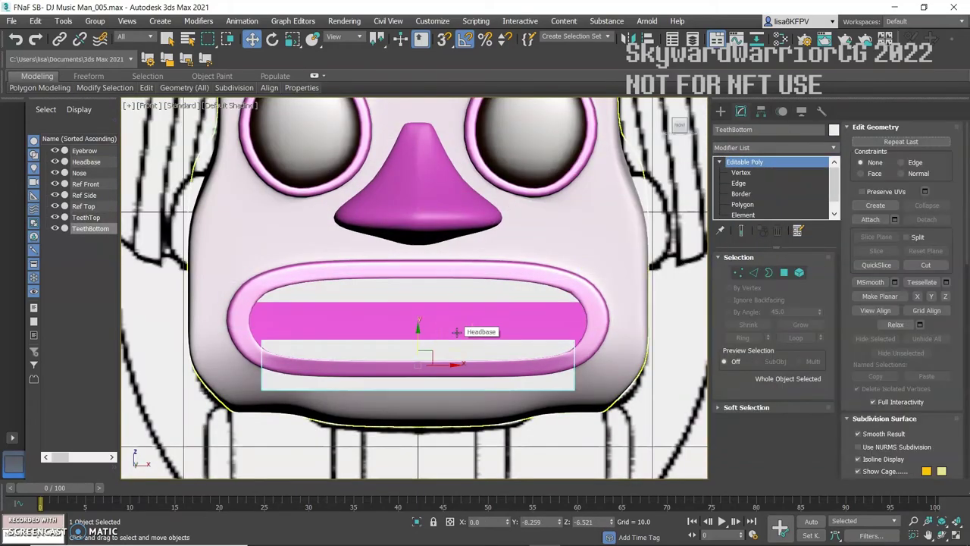
# - Select a face of the lower teeth block in polygon mode
pyautogui.press('4')
pyautogui.keyDown('alt'); pyautogui.moveTo(456, 332); pyautogui.dragTo(463, 325, button='middle'); pyautogui.keyUp('alt')
pyautogui.click(463, 326)
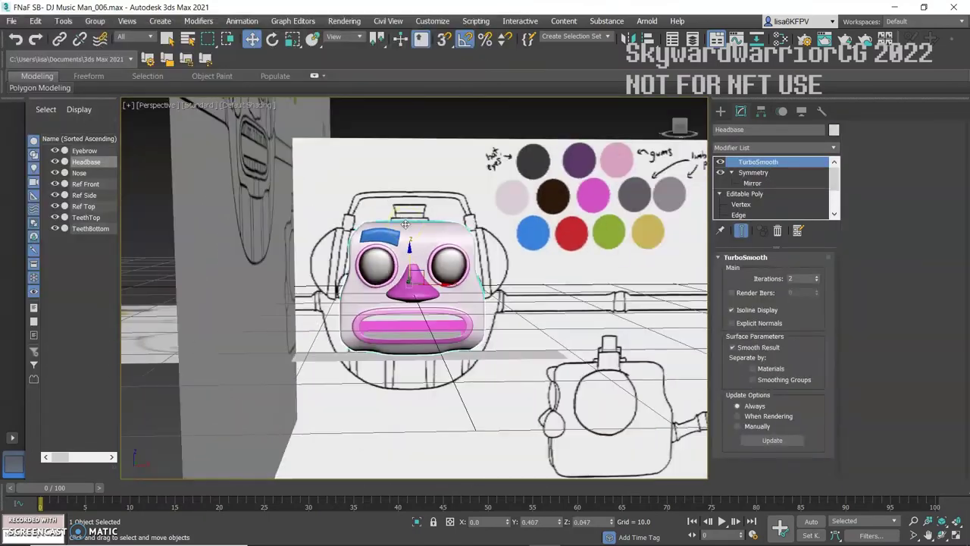
# - Create a cylinder on top of the head as the base of the hat
pyautogui.click(719, 111)
pyautogui.scroll(5, 409, 265)
pyautogui.click(746, 210)
pyautogui.moveTo(401, 267); pyautogui.dragTo(411, 229)
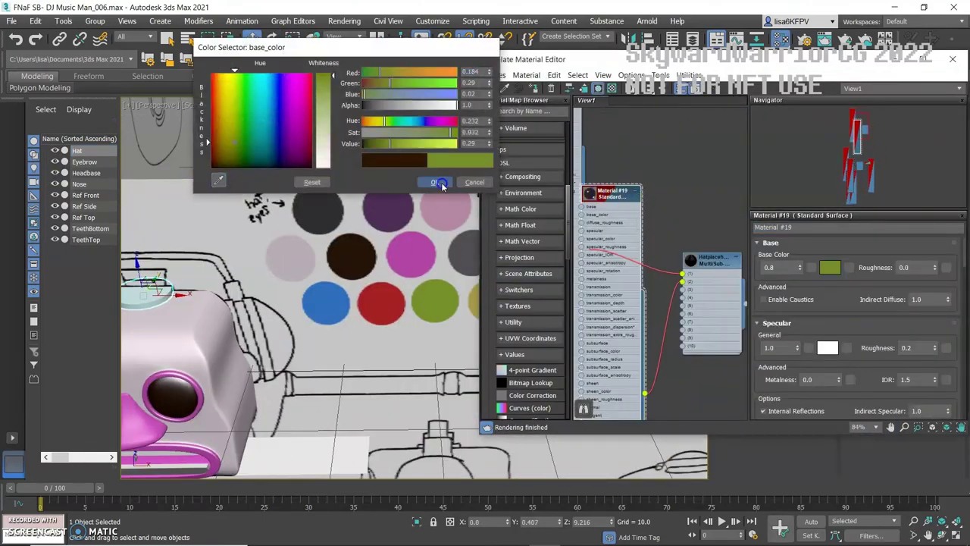
# - Set the hat material's base colour to red 0.184, green 0.29, blue 0.02 and shape the hat's stepped, flared body
pyautogui.click(434, 273)
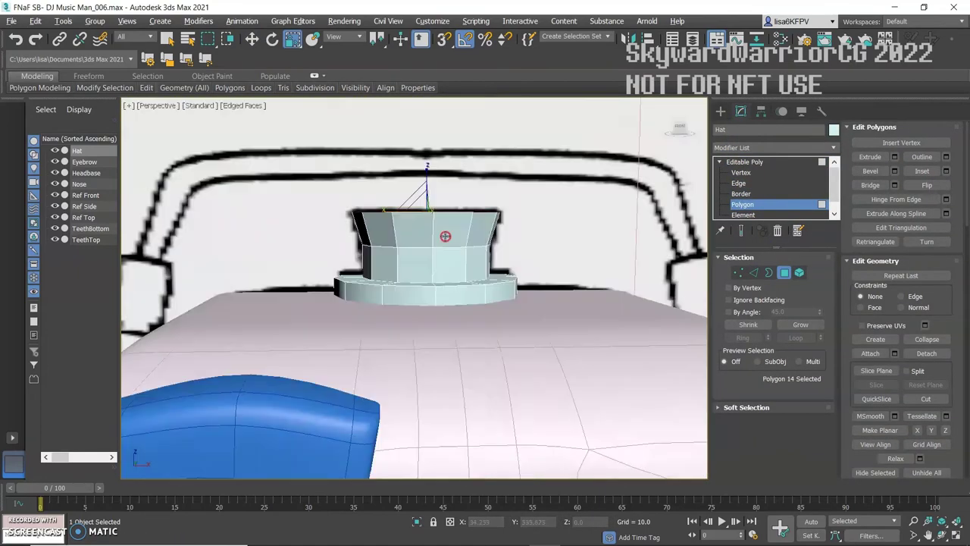
pyautogui.click(745, 148)
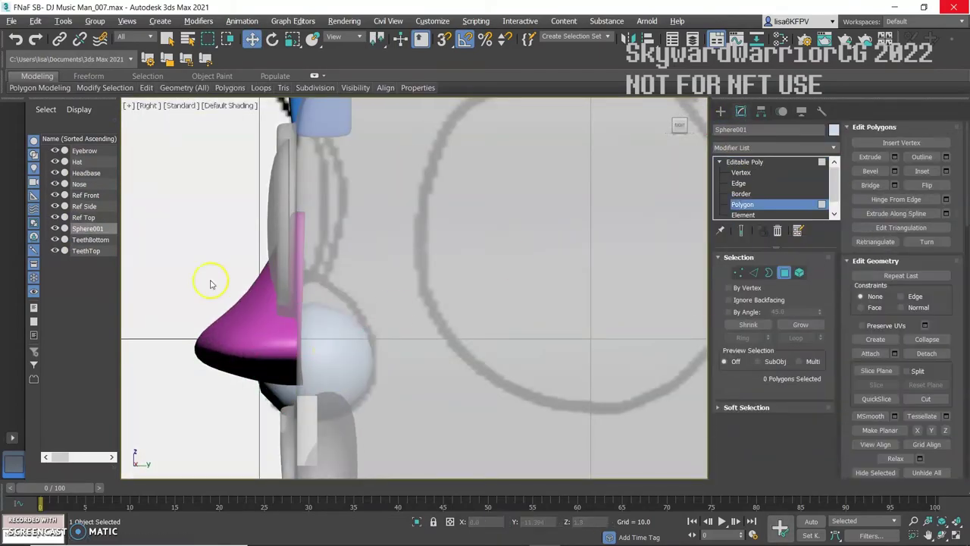
# - Shape the cheek sphere's edges to the reference outline and examine the FNaF SB DJ Music Man Ref 4 picture in Photos
pyautogui.press('2')
pyautogui.press('w')
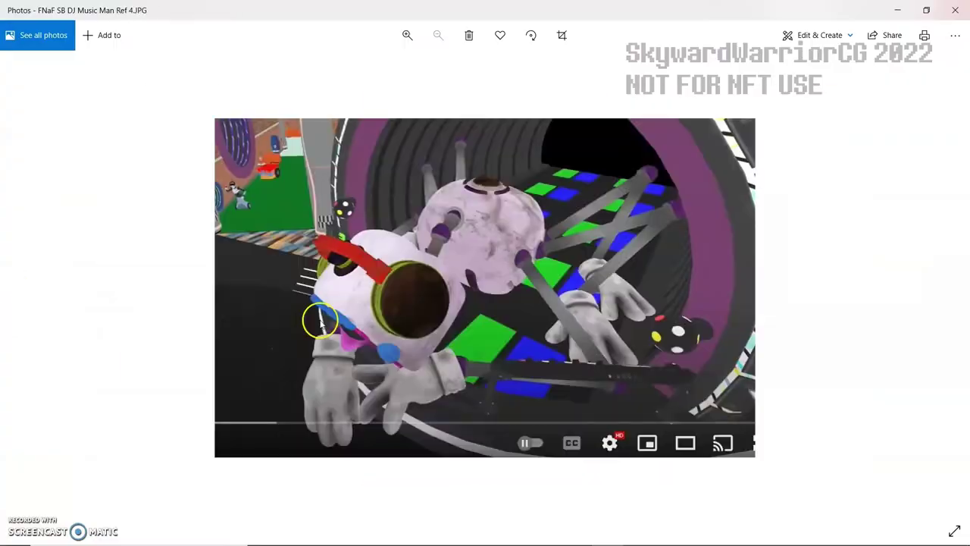
pyautogui.scroll(3, 351, 306)
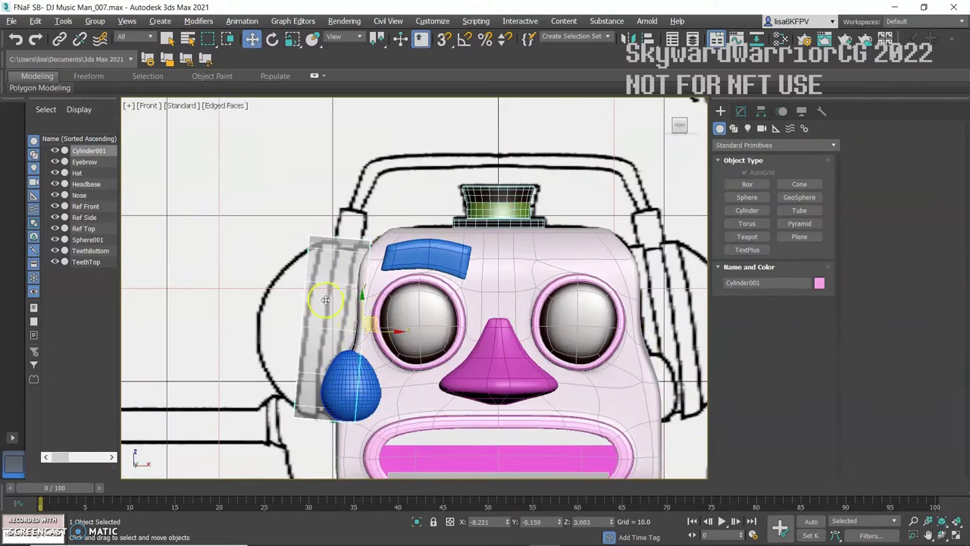
# - Convert the ear-side cylinder to Editable Poly, name it Headphones, and extrude a ring of 12 polygons on it
pyautogui.click(740, 111)
pyautogui.rightClick(750, 161)
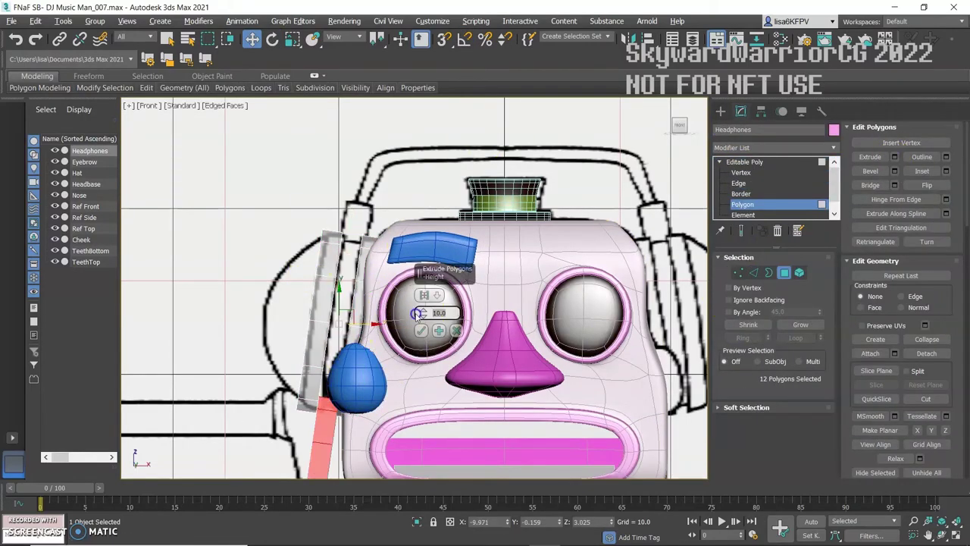
pyautogui.keyDown('alt'); pyautogui.moveTo(319, 227); pyautogui.dragTo(352, 226, button='middle'); pyautogui.keyUp('alt')
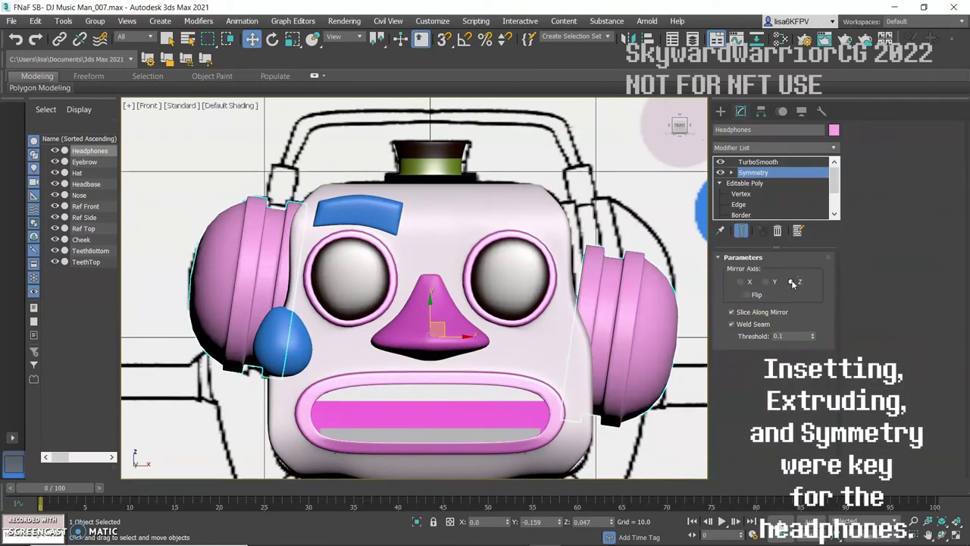
# - Mirror the headphones to the other side with Symmetry on the Z axis and adjust their vertices
pyautogui.press('1')
pyautogui.click(530, 370)
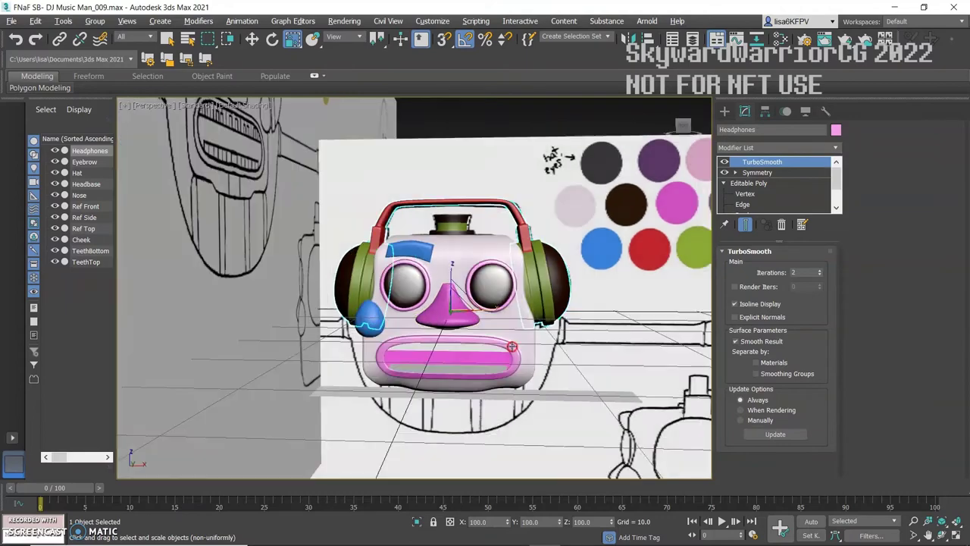
# - Select all the objects and hide the head parts, leaving the reference planes visible for the abdomen
pyautogui.scroll(-3, 512, 346)
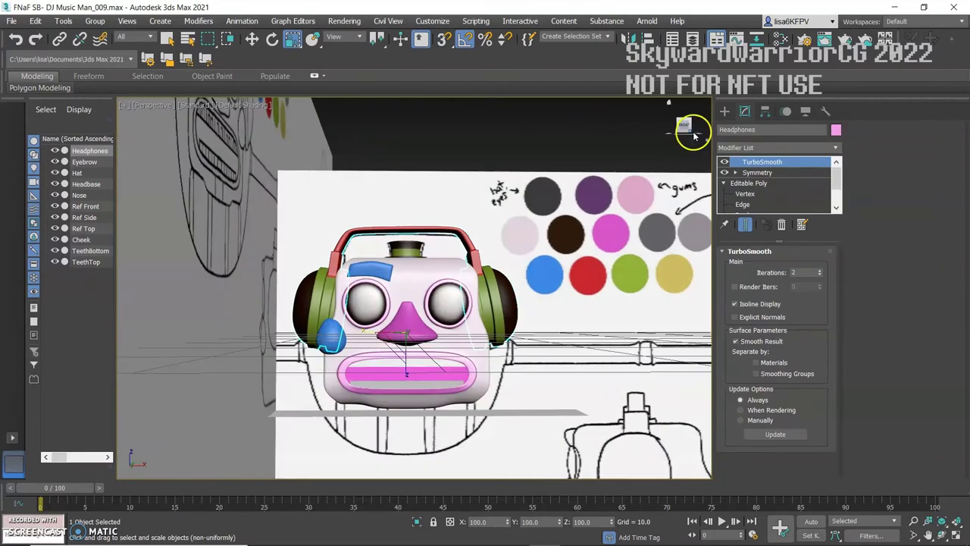
pyautogui.hotkey('ctrl', 'a')
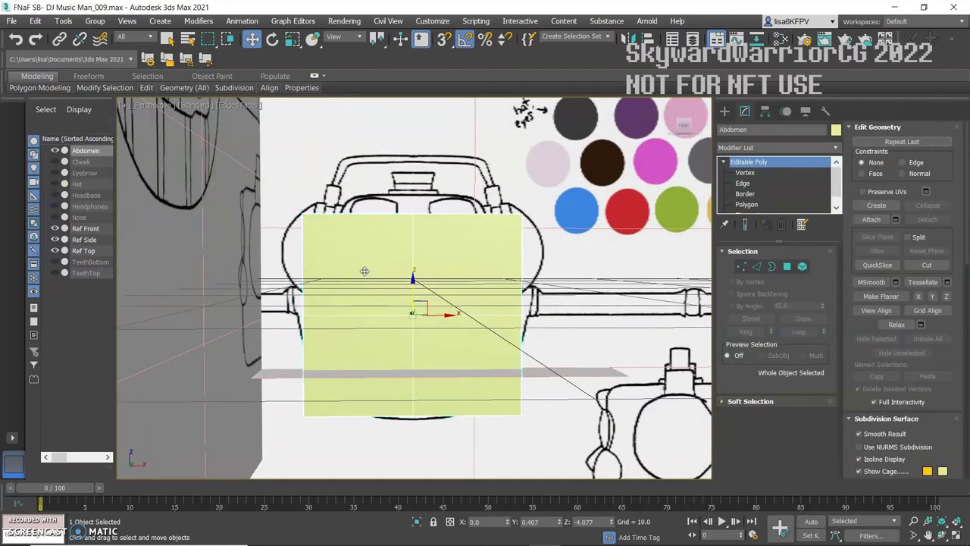
# - Edit the edges of the abdomen box and add Symmetry and TurboSmooth modifiers to it
pyautogui.press('2')
pyautogui.click(295, 199)
pyautogui.click(788, 147)
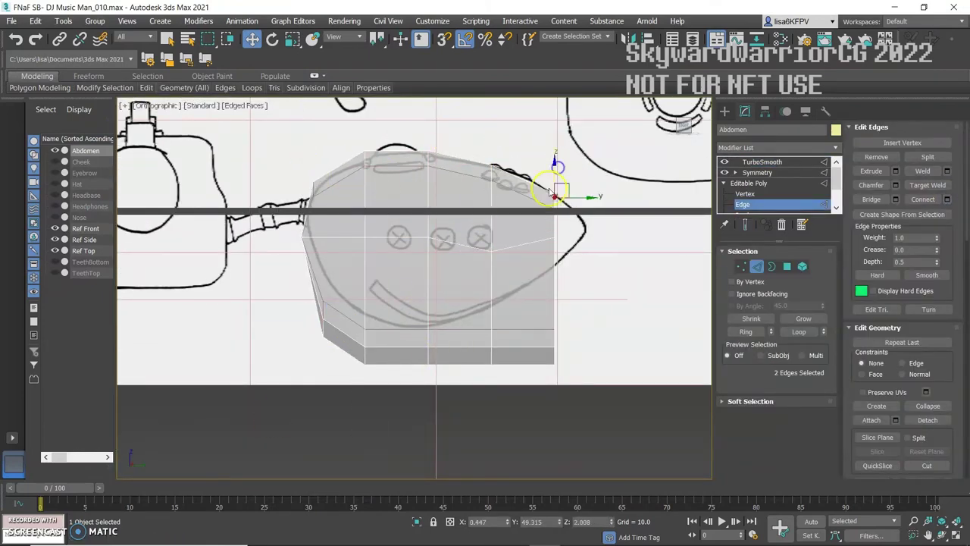
# - Reshape the abdomen's polygons and edges to follow its outline in the side and top references
pyautogui.press('4')
pyautogui.moveTo(585, 174); pyautogui.dragTo(554, 395)
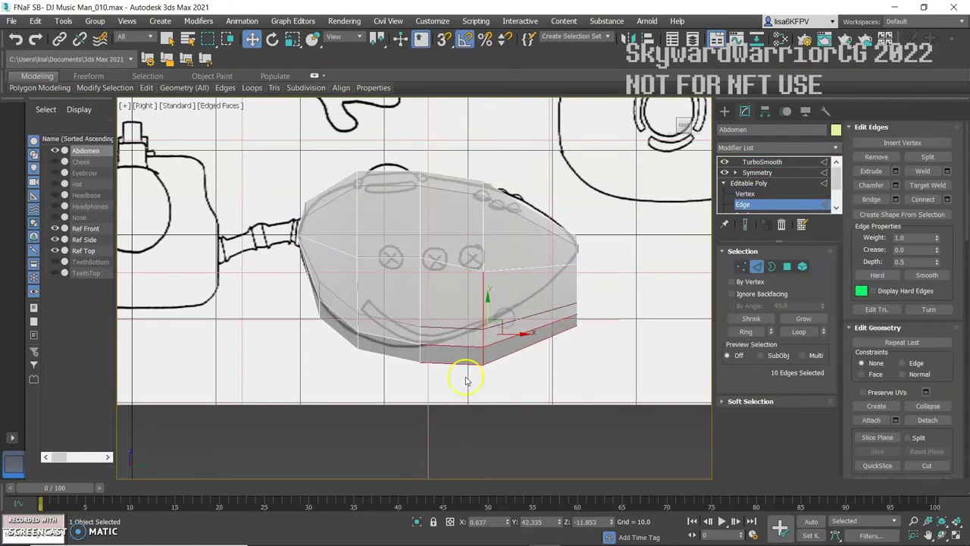
pyautogui.click(761, 162)
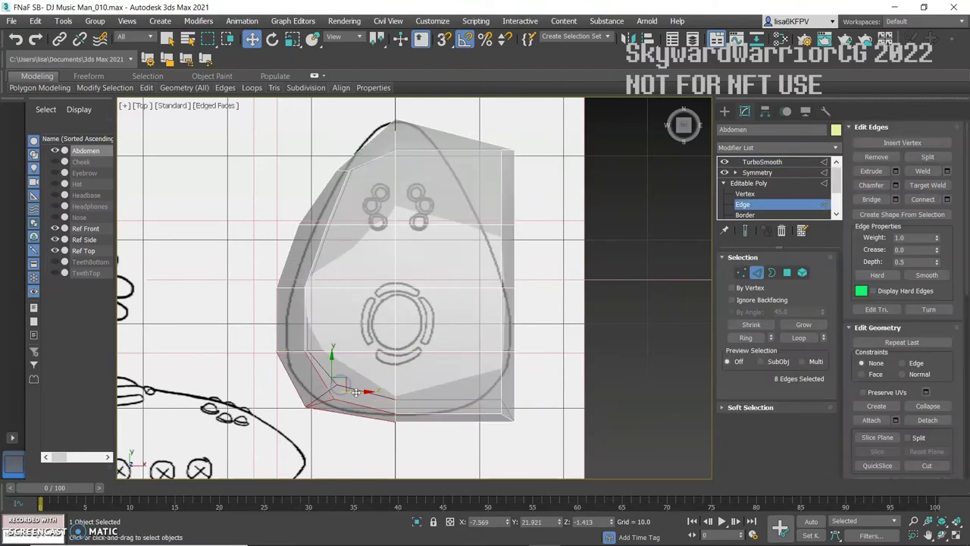
pyautogui.click(802, 163)
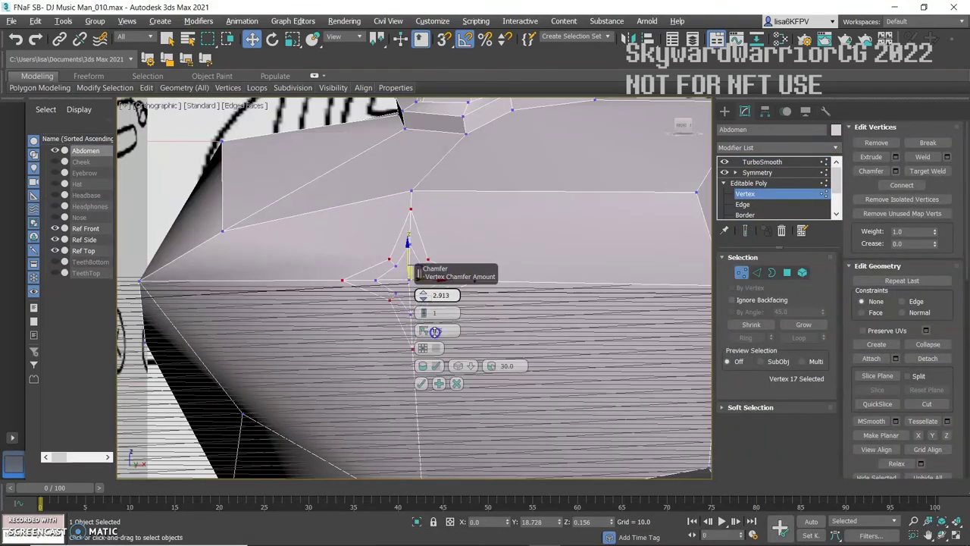
# - Form the neck and shoulder sockets on the abdomen by chamfering vertices, and shape their rims around the joint spheres
pyautogui.click(422, 384)
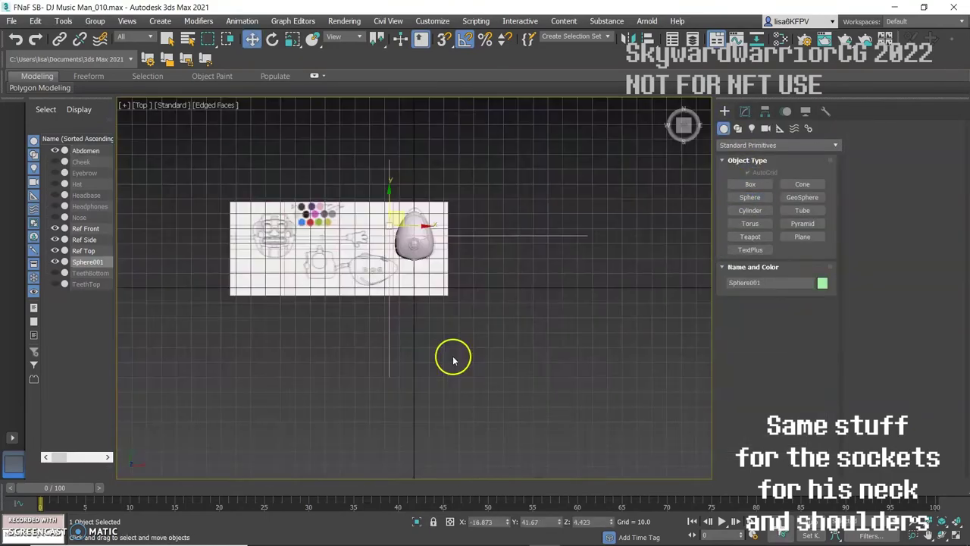
pyautogui.click(743, 111)
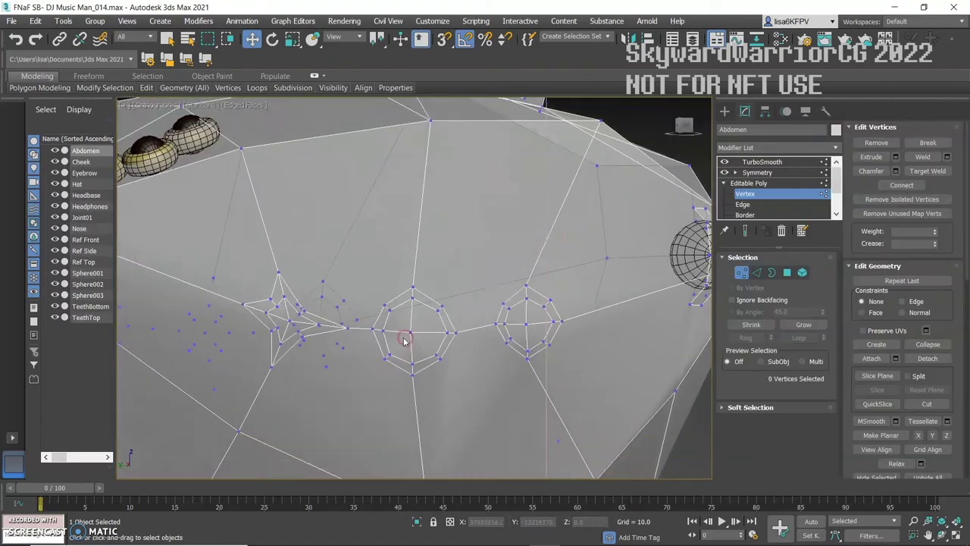
pyautogui.moveTo(396, 254); pyautogui.dragTo(353, 300)
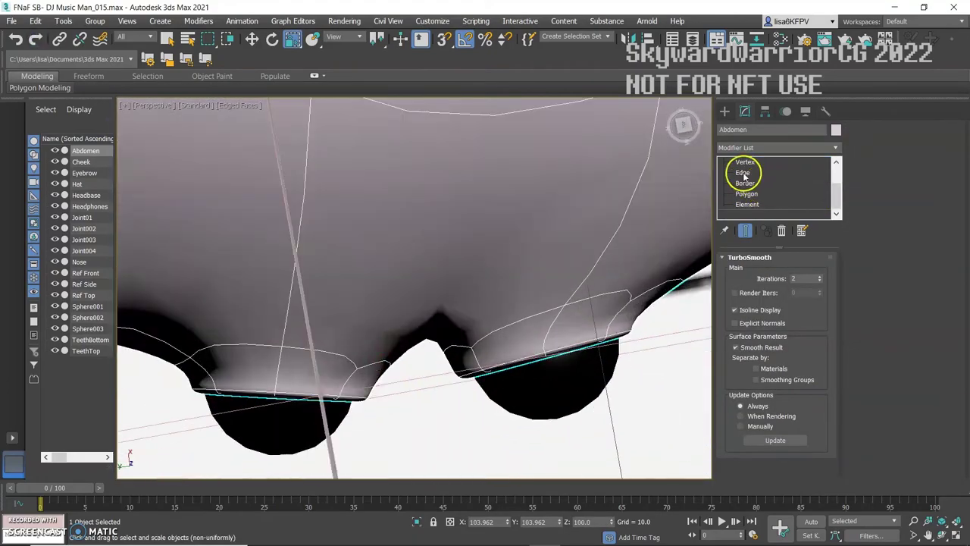
pyautogui.click(743, 173)
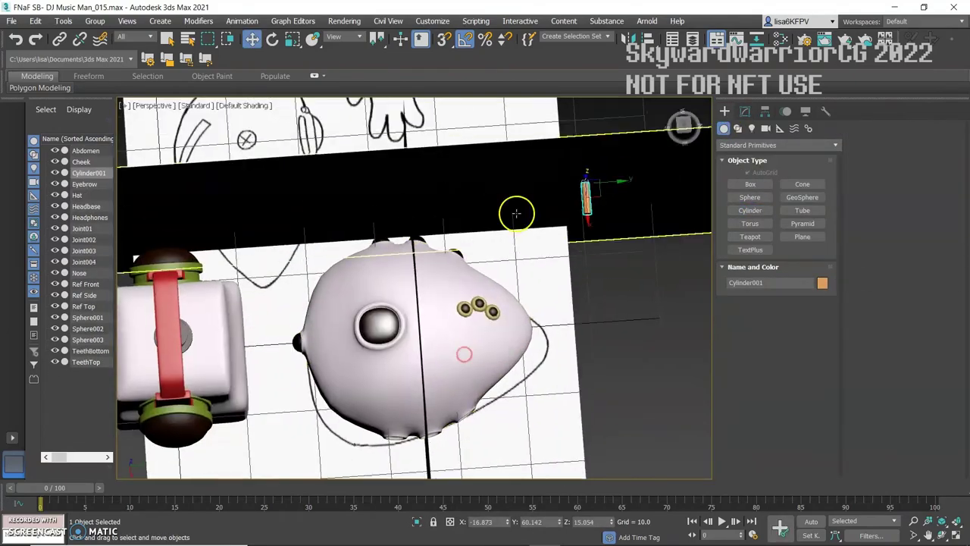
# - Shape a cylinder named SpeakerMainFrame into a smoothed curved accent and arrange copies around the abdomen's large speaker
pyautogui.click(764, 112)
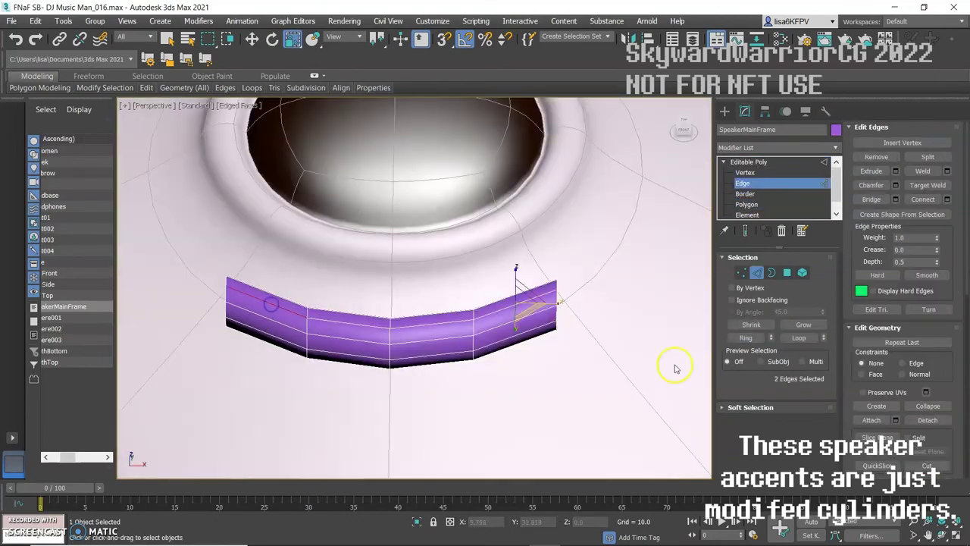
pyautogui.press('4')
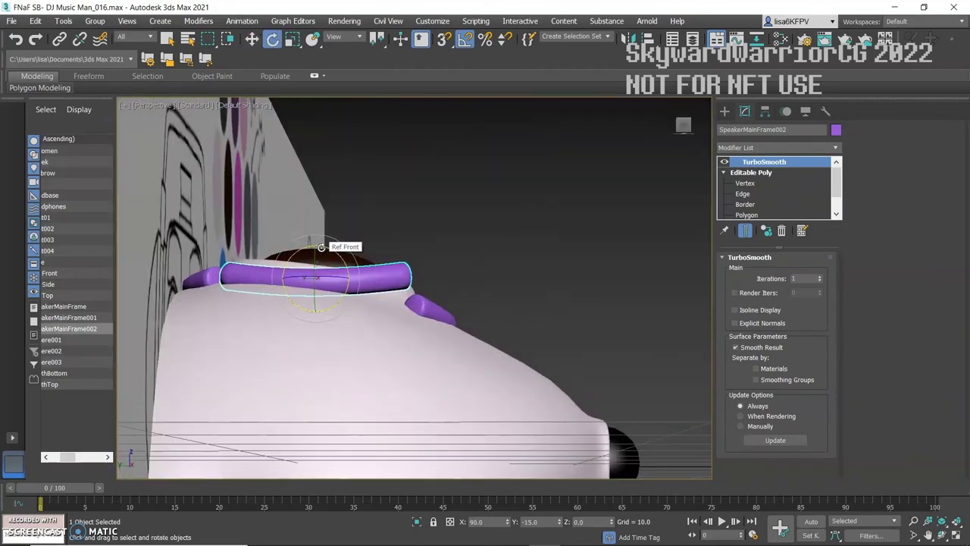
pyautogui.press('4')
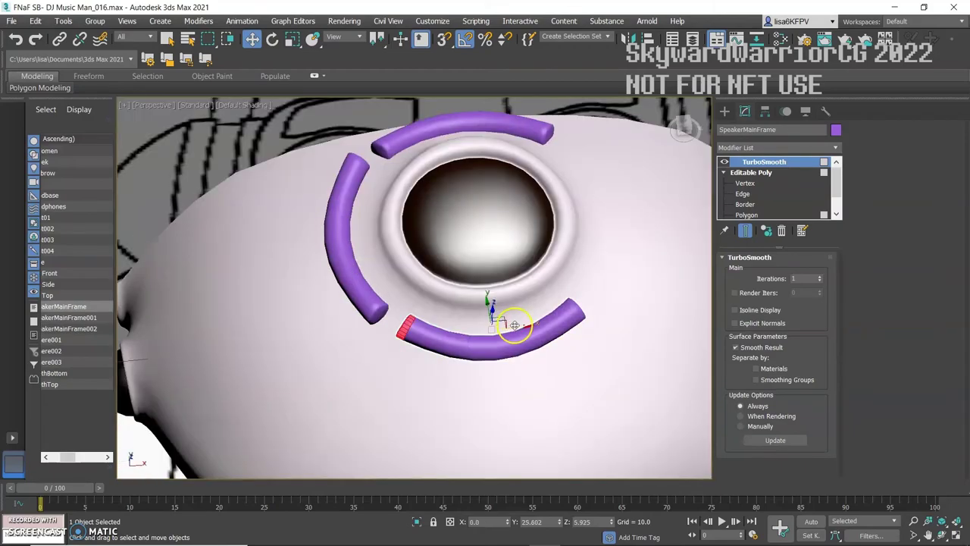
pyautogui.keyDown('alt'); pyautogui.moveTo(254, 232); pyautogui.dragTo(314, 227, button='middle'); pyautogui.keyUp('alt')
pyautogui.press('4')
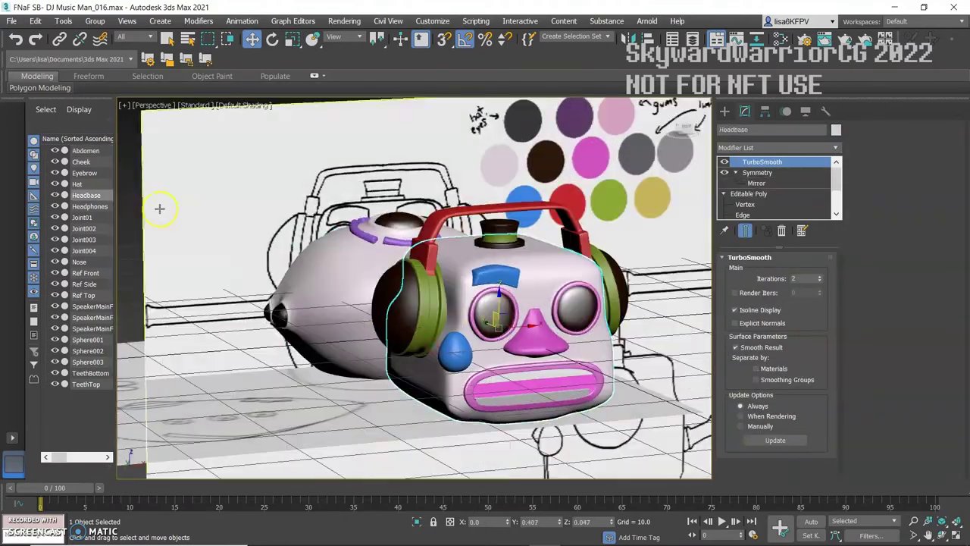
# - Model the arm segment ArmSegmentBase from a cylinder, isolating it to inset the end polygons into a wide joint end
pyautogui.click(750, 210)
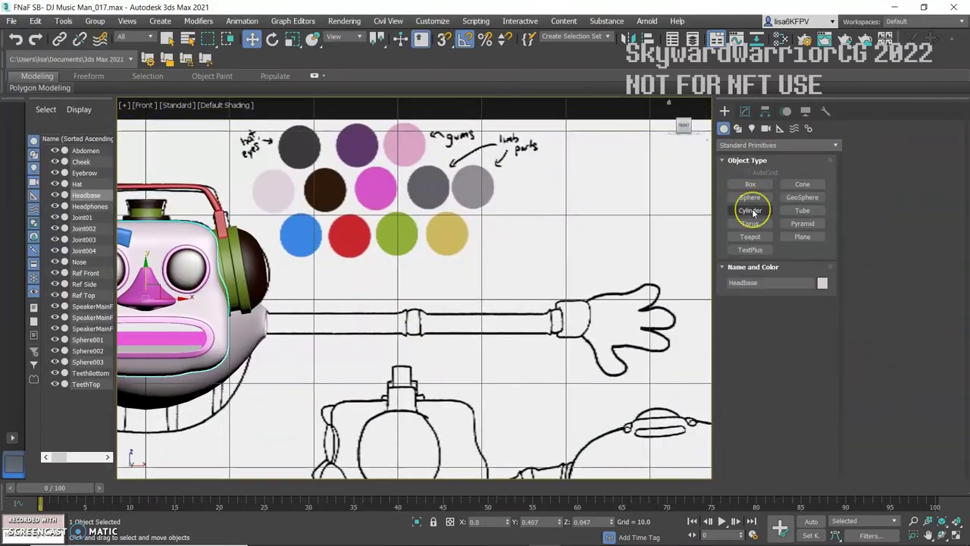
pyautogui.scroll(5, 344, 299)
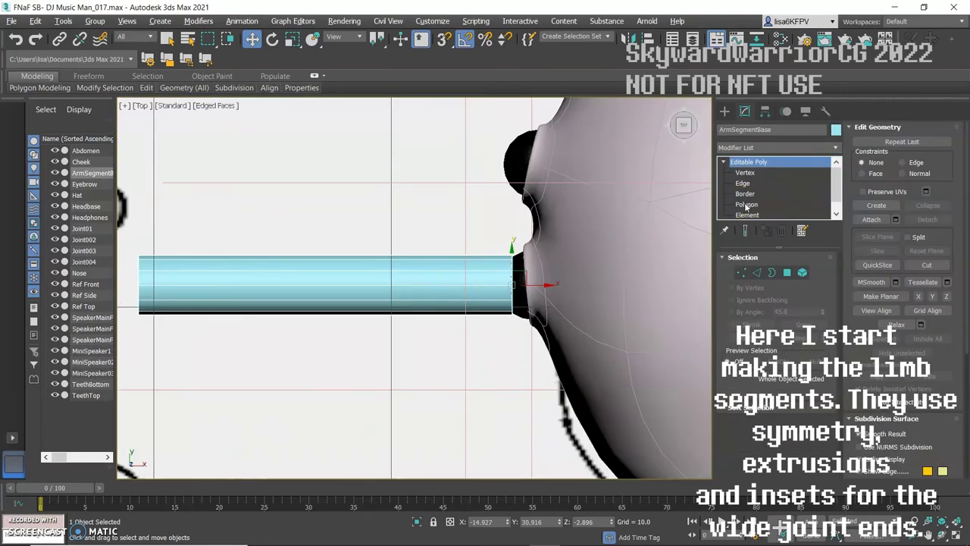
pyautogui.click(746, 204)
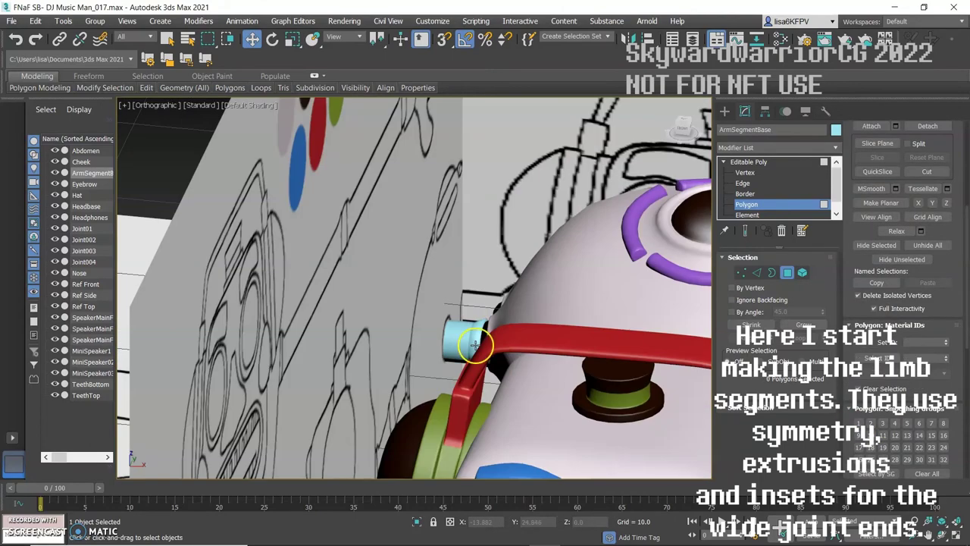
pyautogui.rightClick(466, 255)
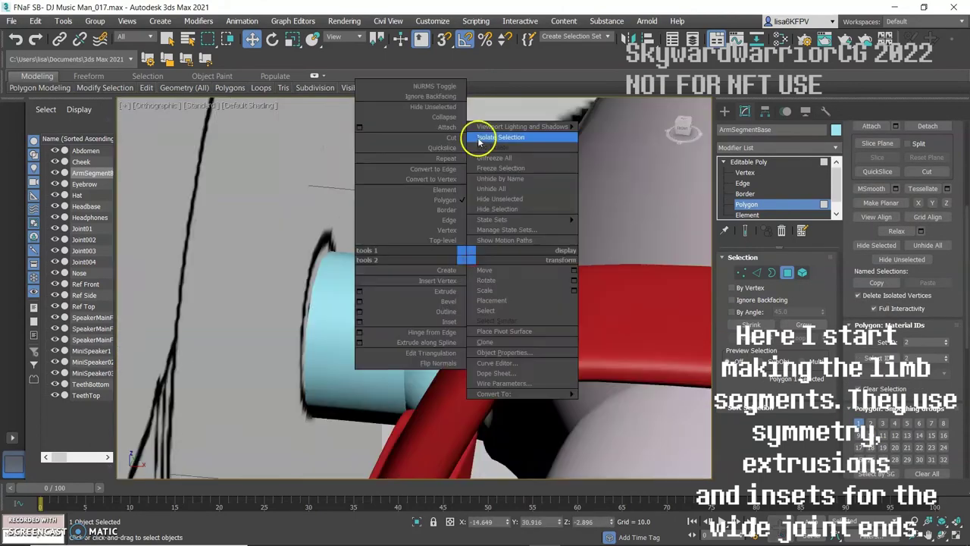
pyautogui.click(500, 137)
pyautogui.click(947, 171)
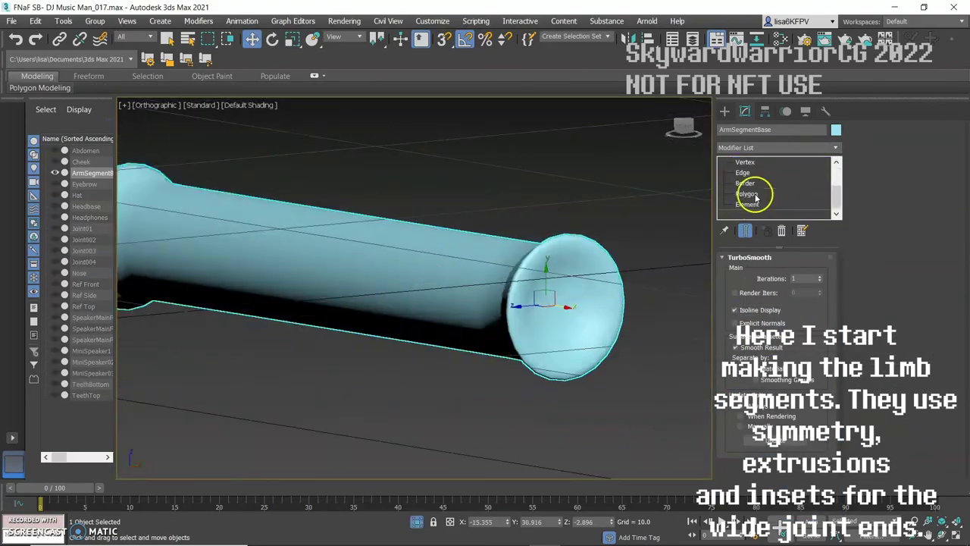
pyautogui.click(760, 195)
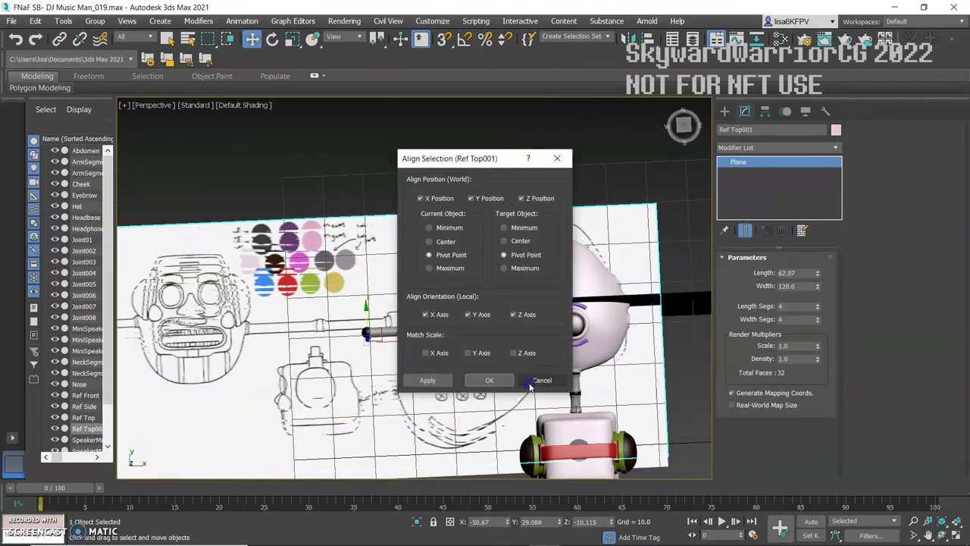
# - Shape the Hand mesh with extruded fingers and thumb over the top reference, and smooth it with TurboSmooth
pyautogui.click(541, 380)
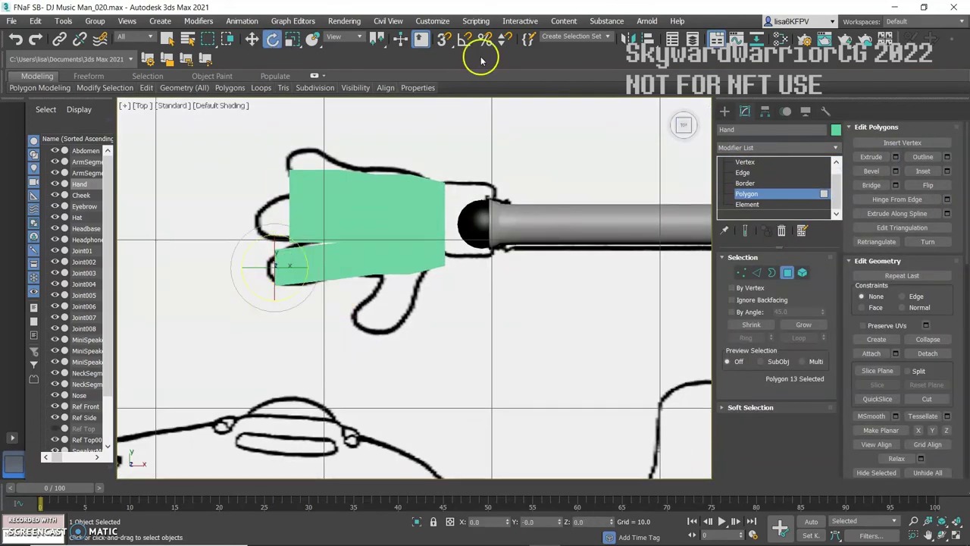
pyautogui.keyDown('alt'); pyautogui.moveTo(301, 147); pyautogui.dragTo(399, 250, button='middle'); pyautogui.keyUp('alt')
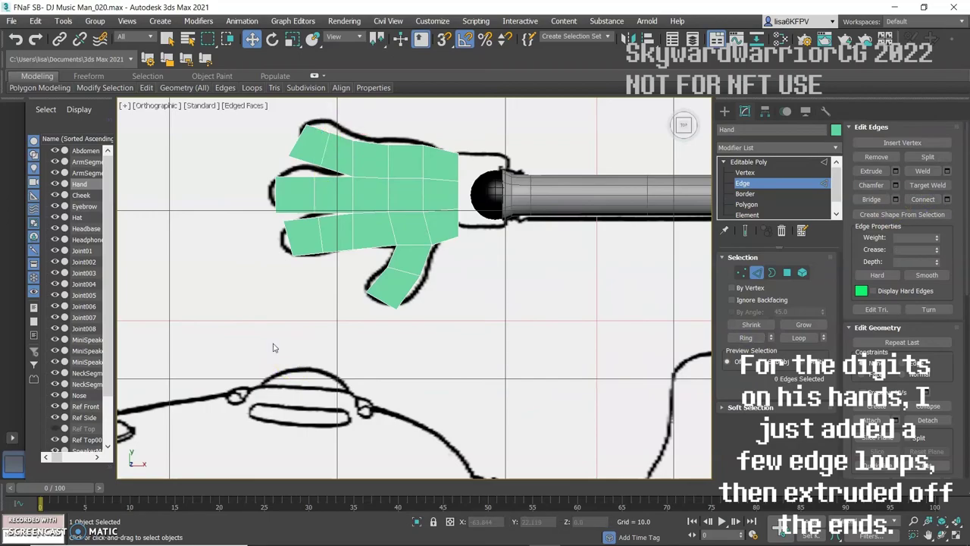
pyautogui.click(197, 258)
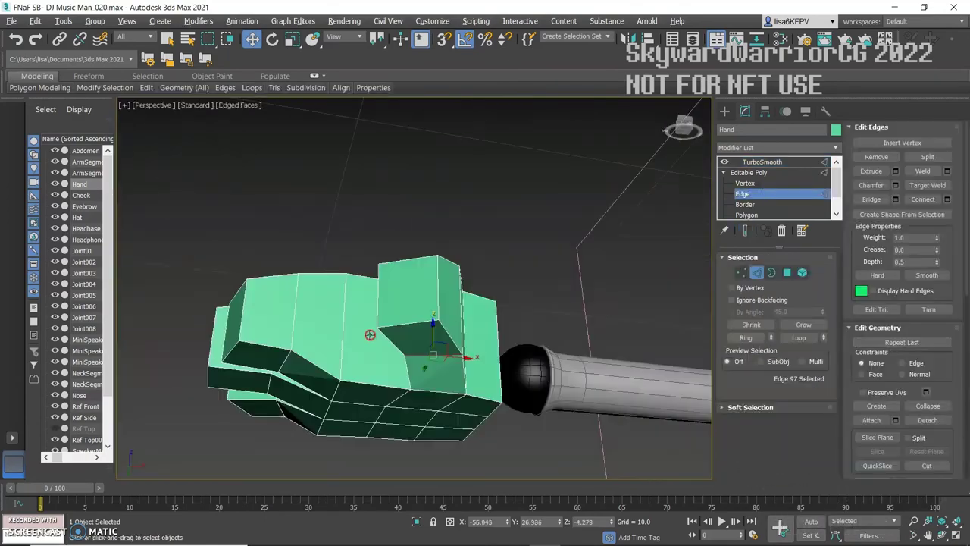
pyautogui.click(422, 339)
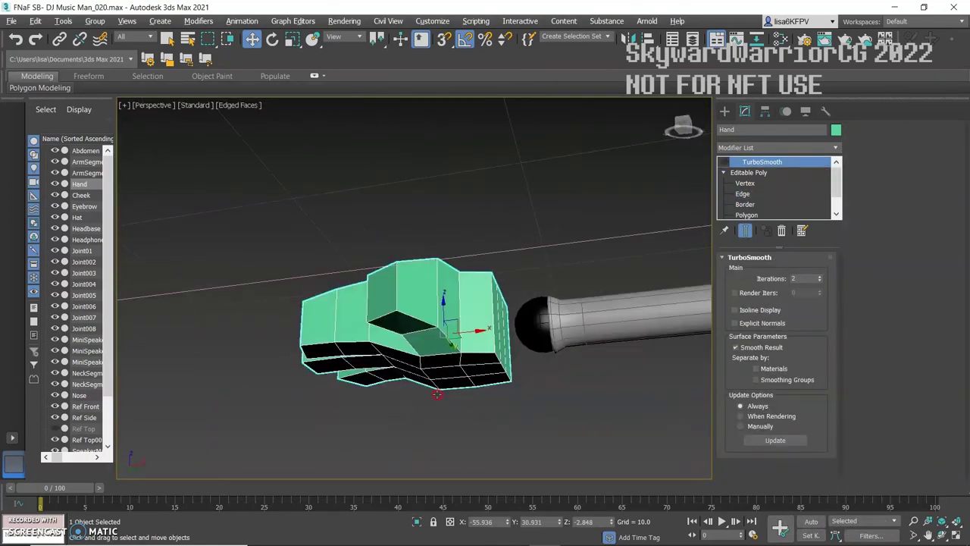
pyautogui.click(773, 174)
pyautogui.click(510, 362)
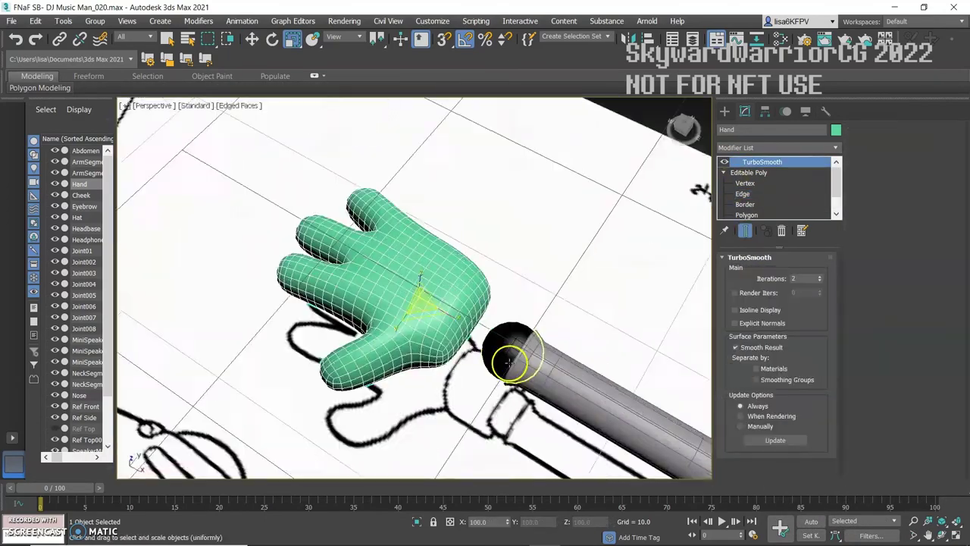
# - Form the hand's cuff from the wrist polygons with insets and scaling, and refine the edge loops around the finger joints
pyautogui.press('4')
pyautogui.click(485, 301)
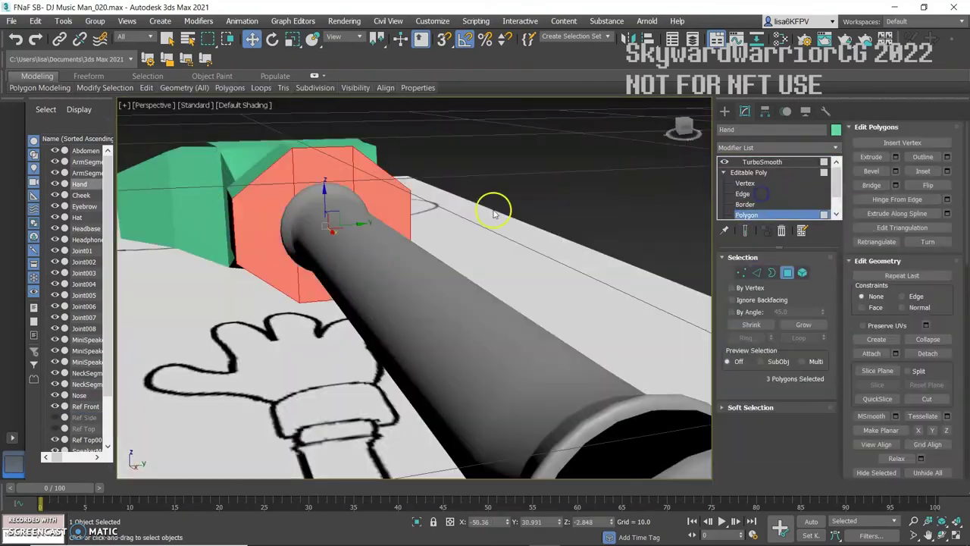
pyautogui.click(805, 162)
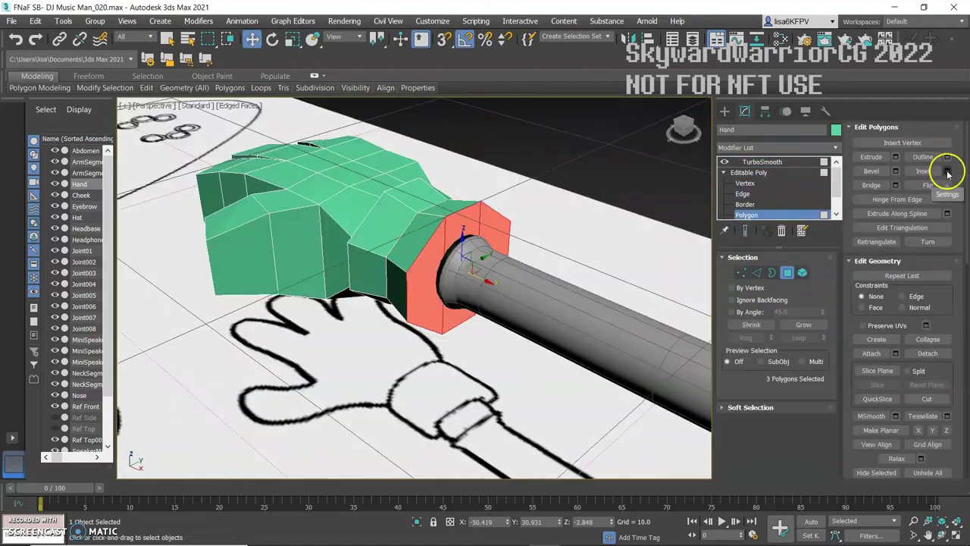
pyautogui.press('r')
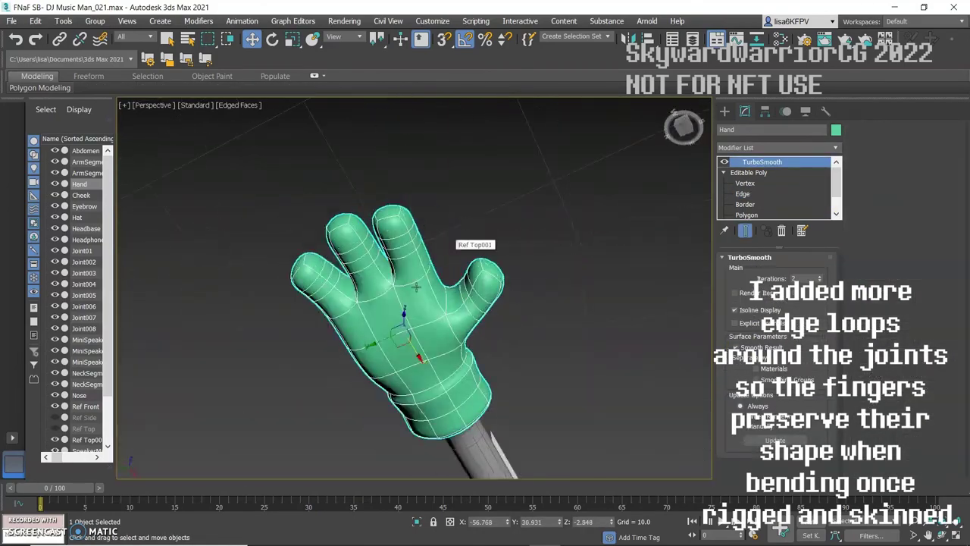
pyautogui.click(749, 190)
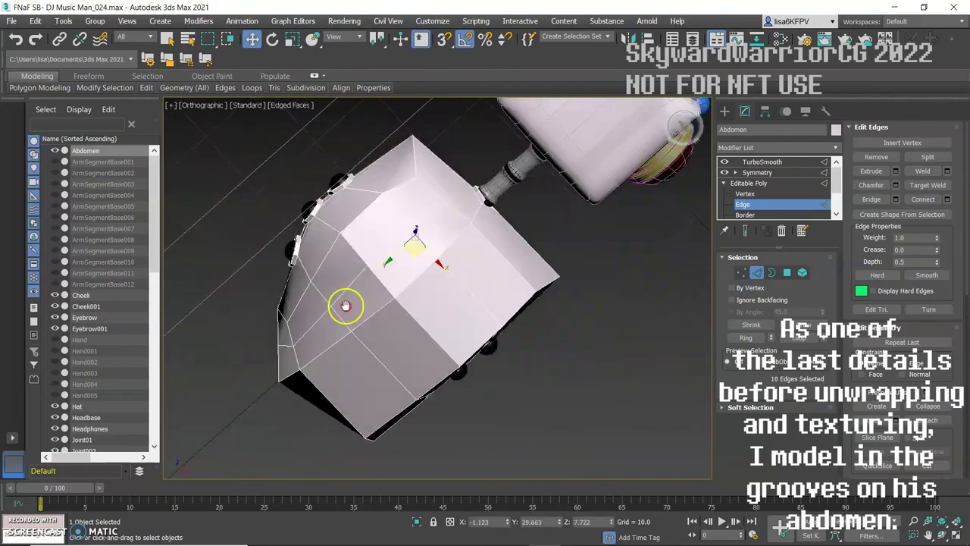
# - Scale the selected edges around the large speaker opening on the abdomen
pyautogui.press('r')
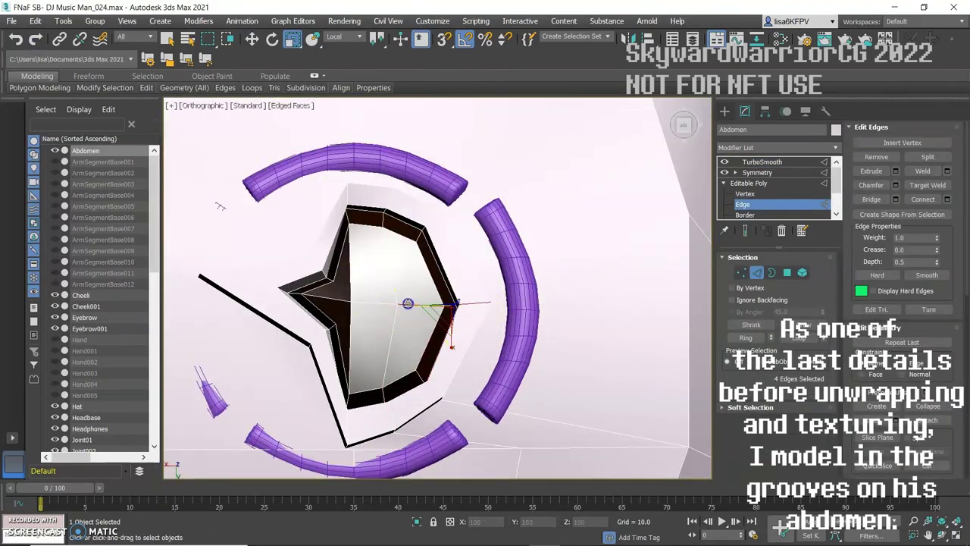